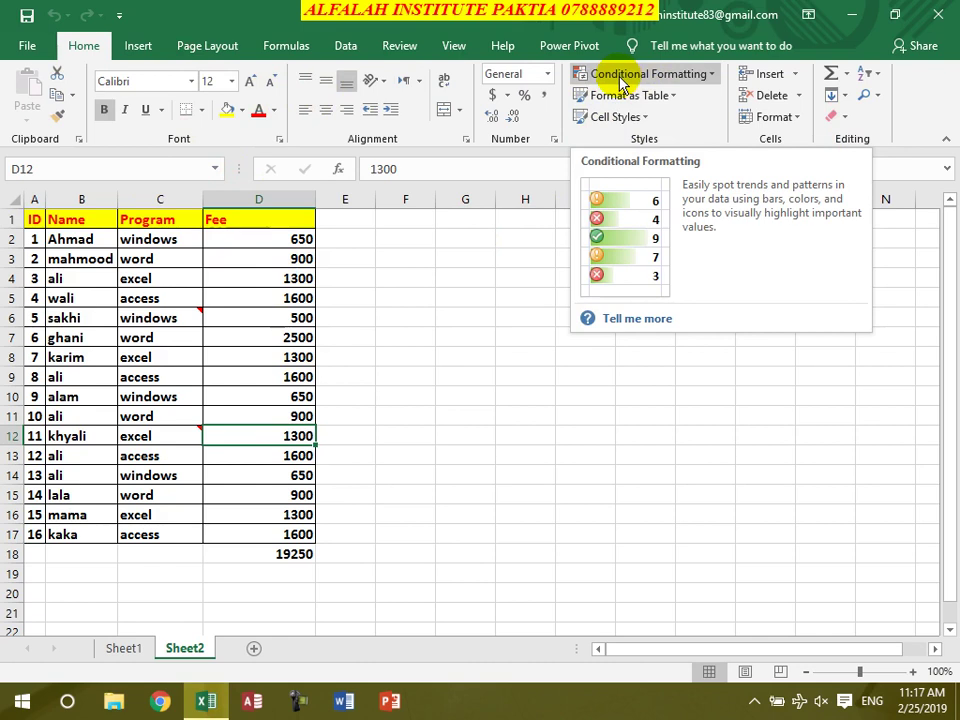
pyautogui.click(212, 375)
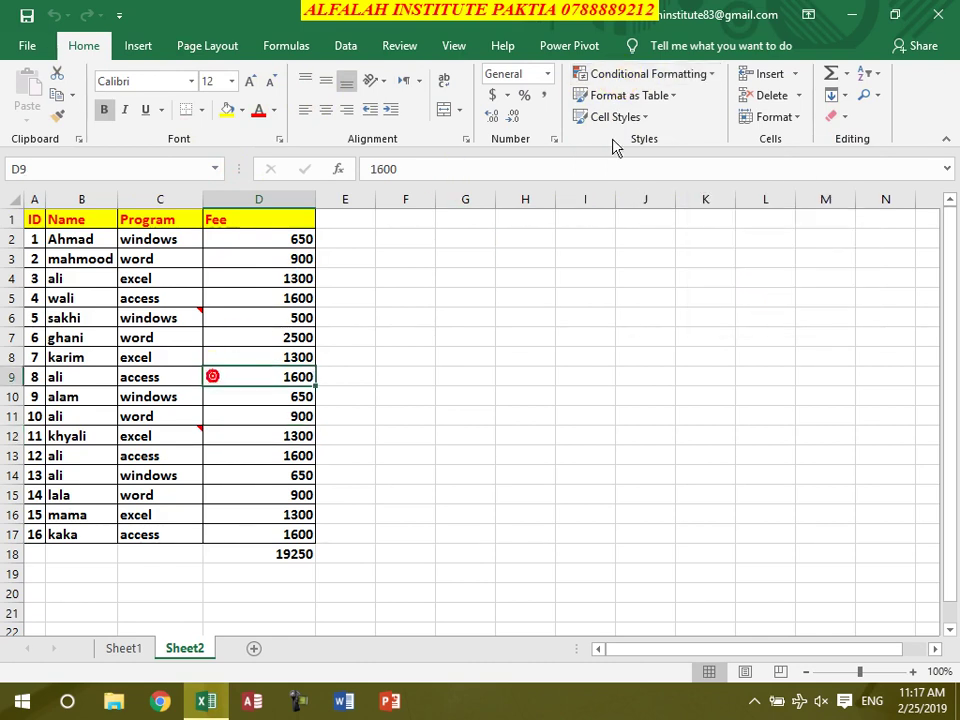
pyautogui.click(693, 74)
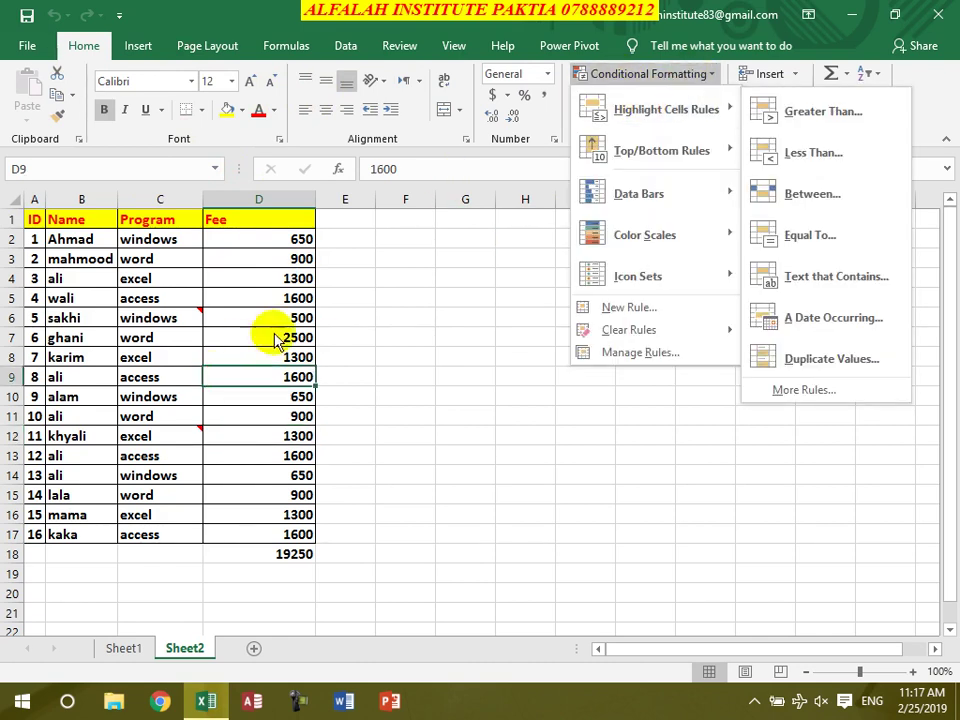
pyautogui.click(260, 347)
# Set up a Greater Than highlight rule with threshold 900 on the fees in D2:D17.
pyautogui.moveTo(277, 237); pyautogui.dragTo(296, 528)
pyautogui.click(677, 76)
pyautogui.moveTo(668, 110)
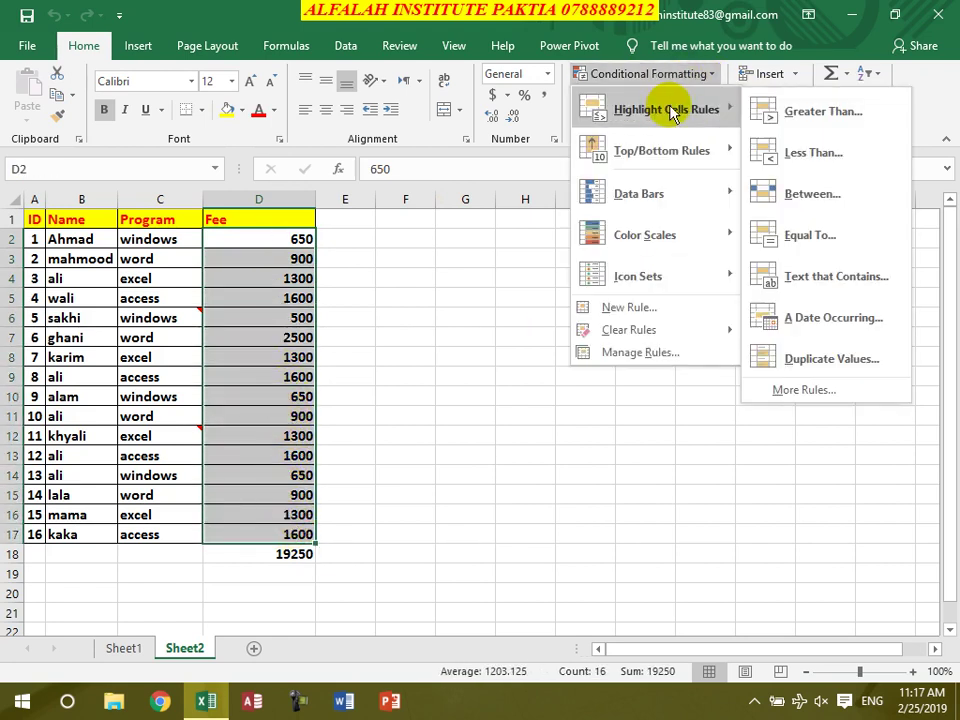
pyautogui.click(824, 112)
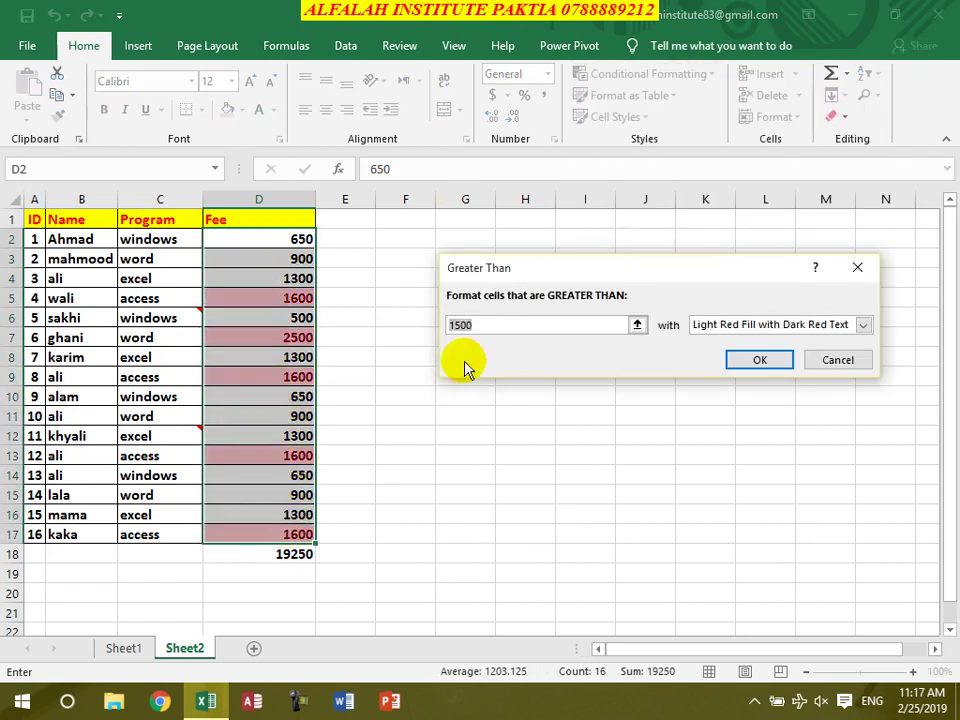
pyautogui.write('900')
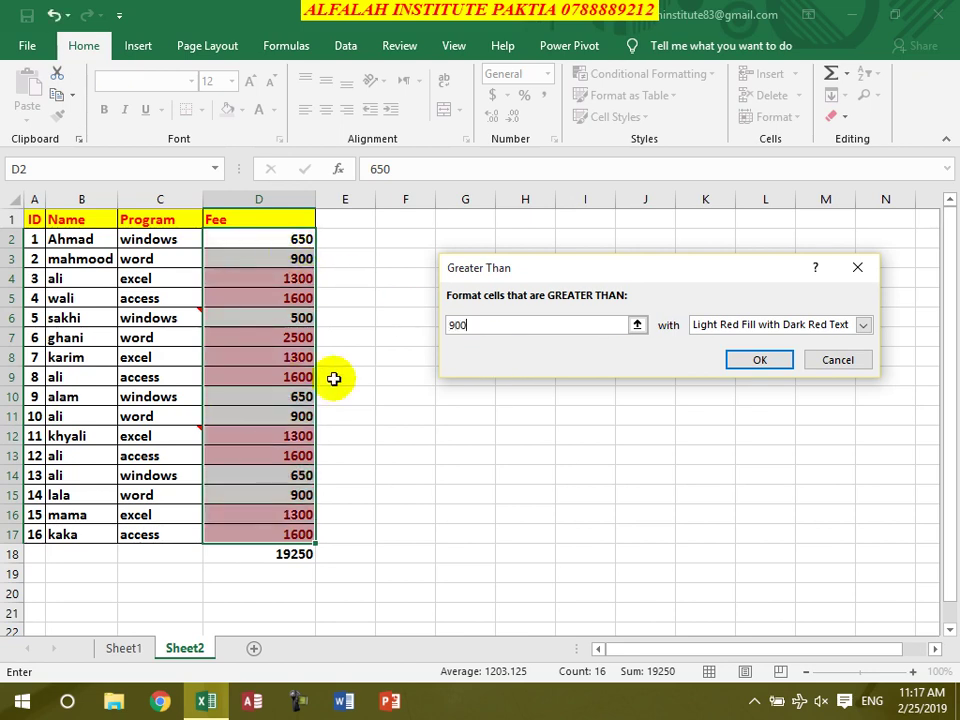
# Try the yellow and green formats for the Greater Than rule, and apply it with Light Red Fill.
pyautogui.click(786, 330)
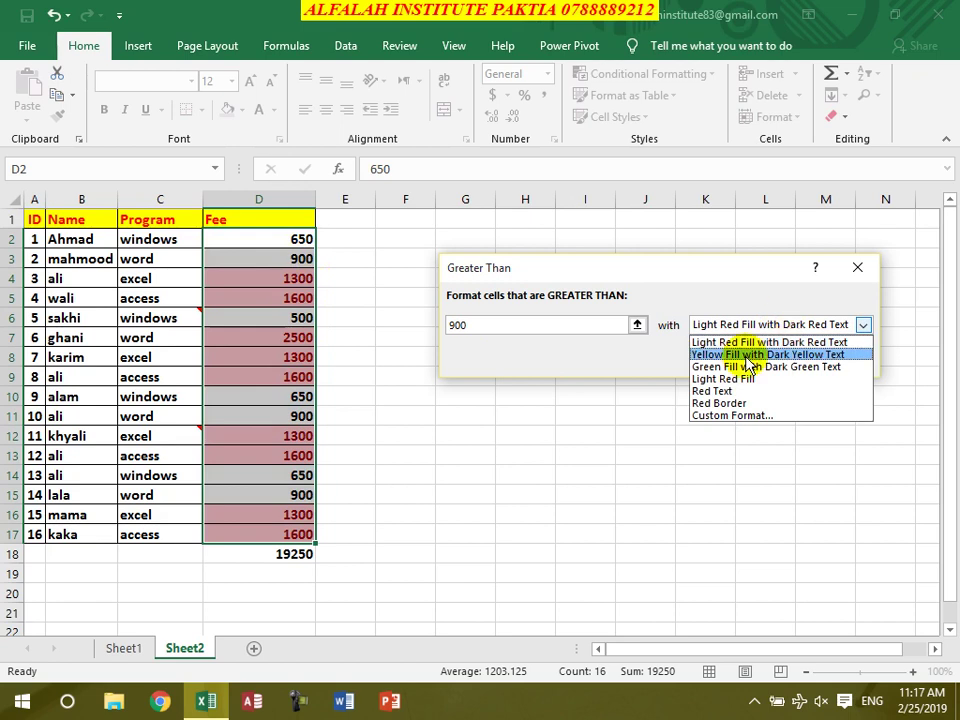
pyautogui.click(750, 354)
pyautogui.click(729, 325)
pyautogui.click(768, 366)
pyautogui.click(772, 325)
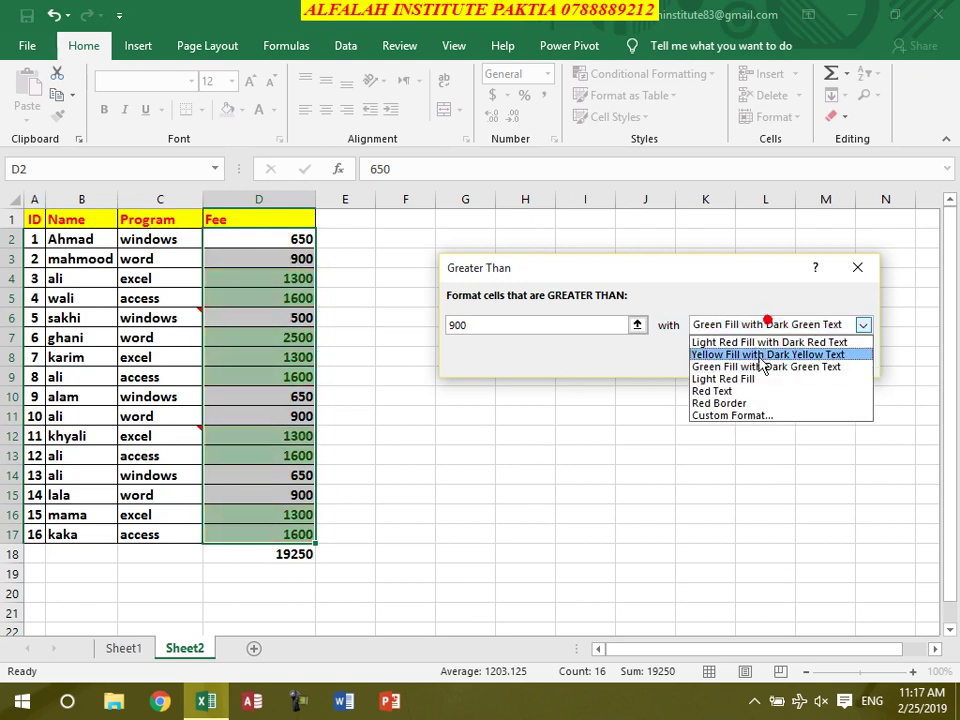
pyautogui.click(765, 377)
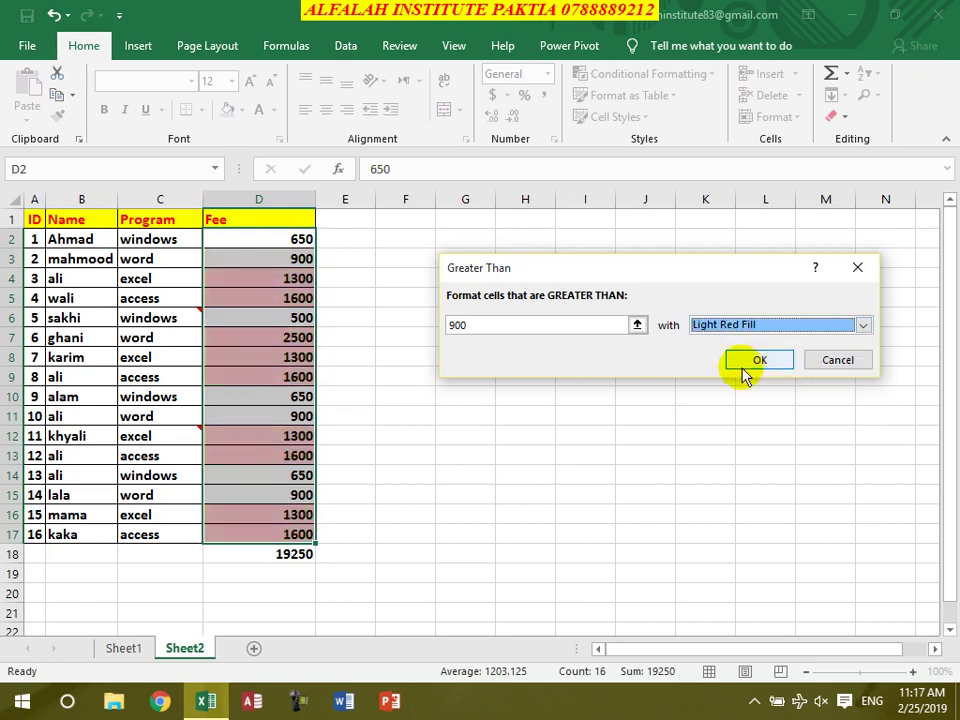
pyautogui.click(755, 362)
# Change the fee in cell D10 to 1000.
pyautogui.click(279, 399)
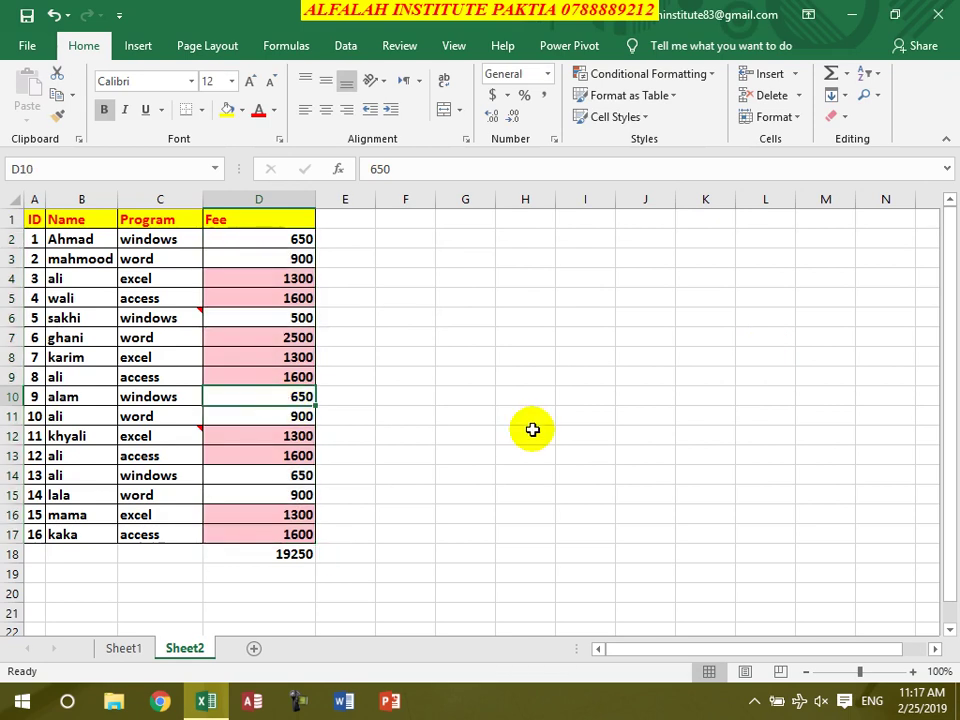
pyautogui.write('1000')
pyautogui.press('Return')
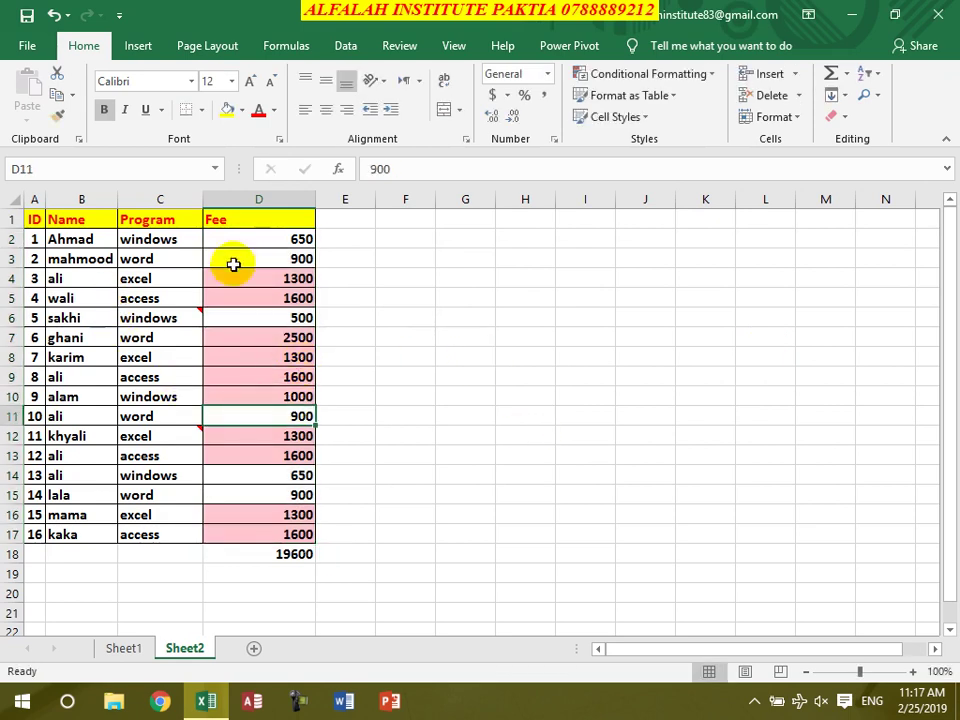
# Clear the conditional formatting rules from the selected fee cells D2:D17.
pyautogui.moveTo(257, 240); pyautogui.dragTo(273, 529)
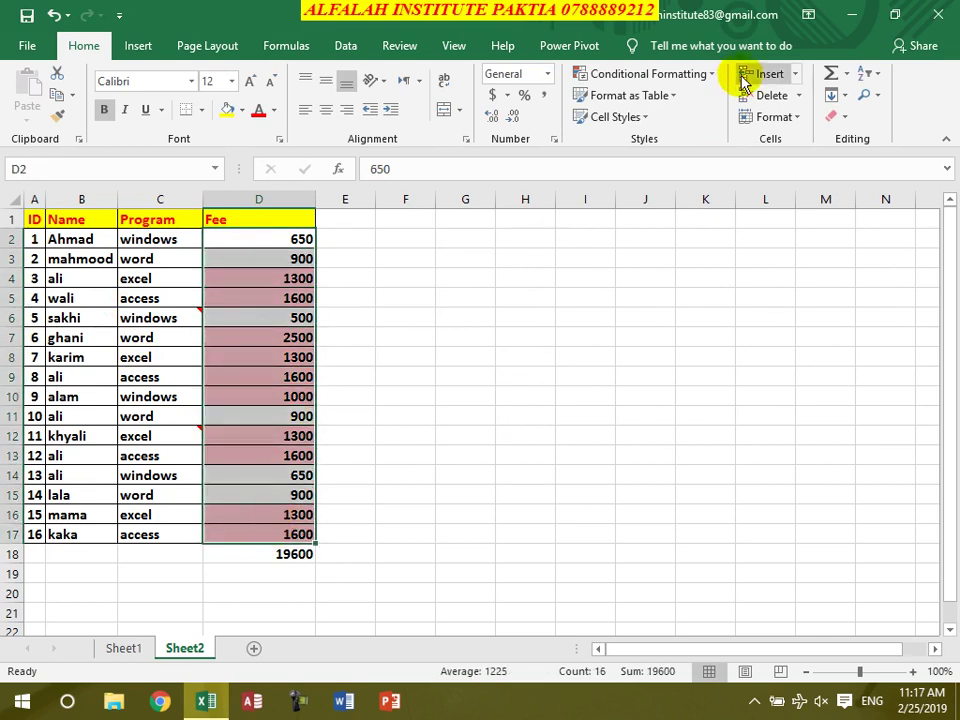
pyautogui.click(707, 74)
pyautogui.moveTo(700, 96)
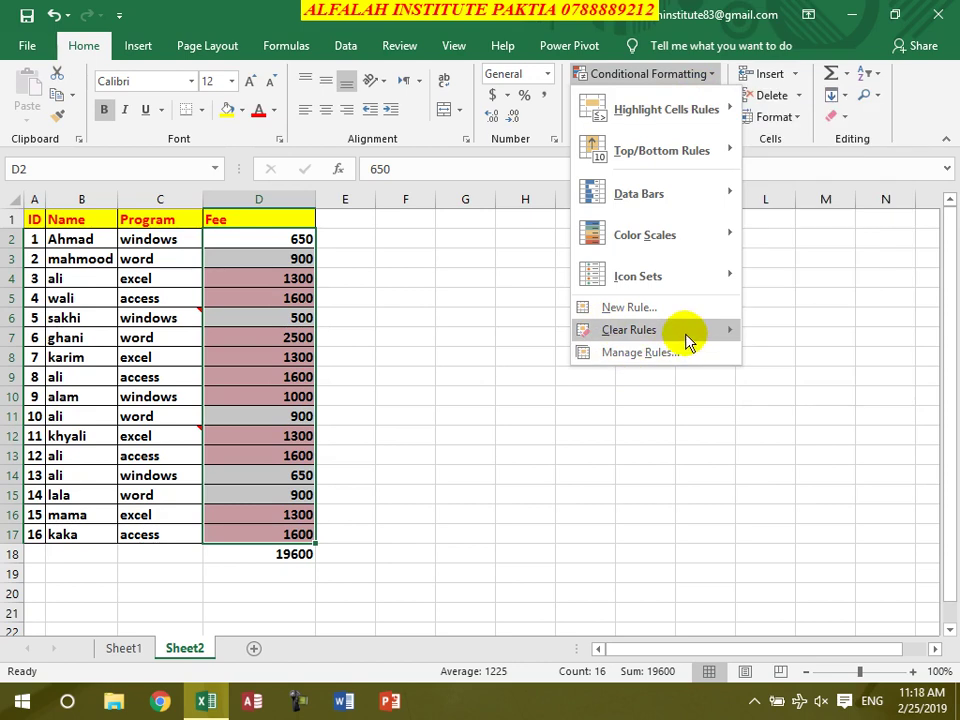
pyautogui.moveTo(676, 340)
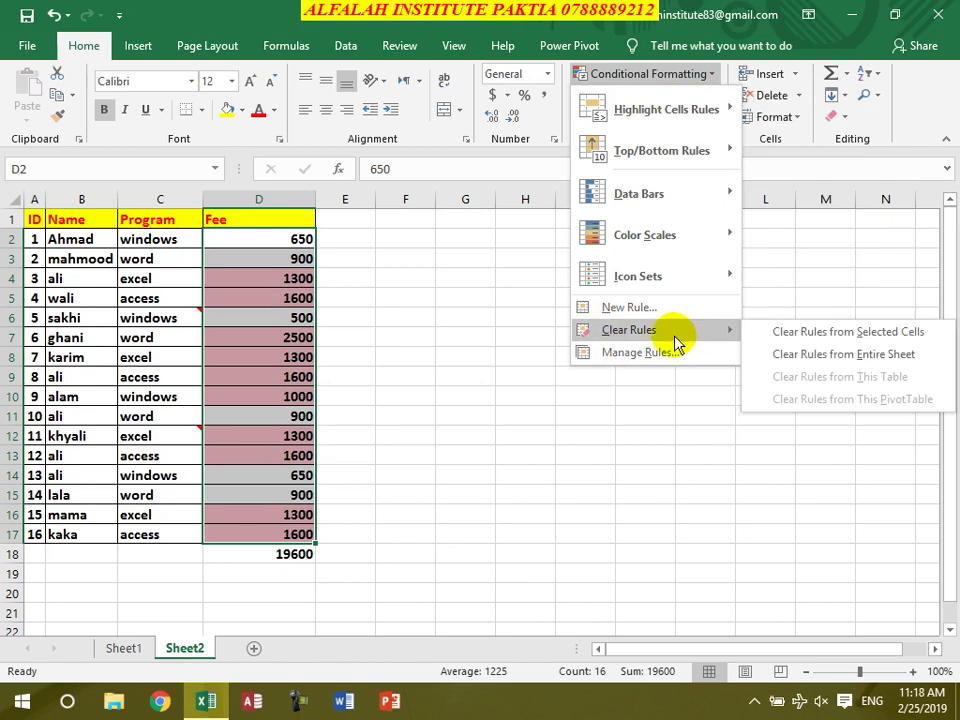
pyautogui.click(840, 331)
# Set up a Less Than highlight rule with threshold 650 for the selected fees.
pyautogui.click(706, 74)
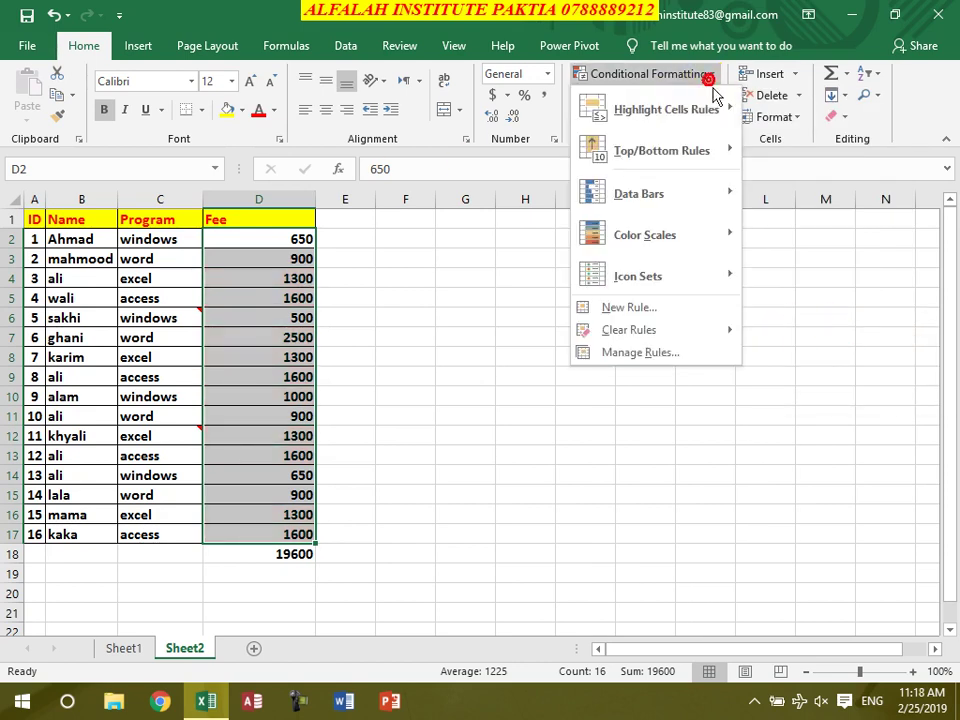
pyautogui.click(818, 160)
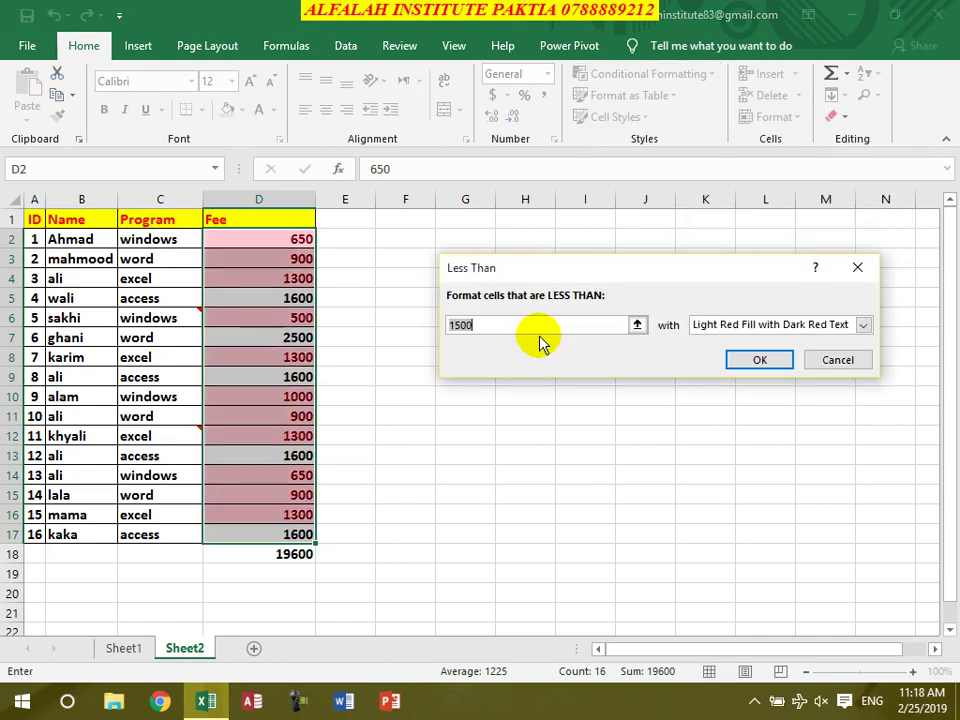
pyautogui.write('650')
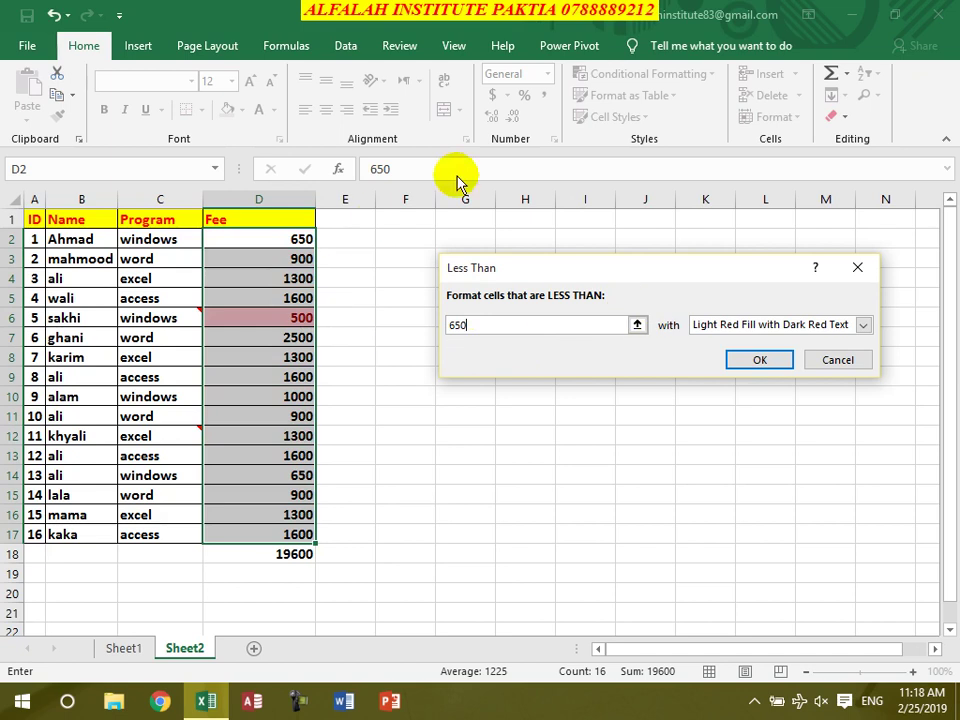
# Try a custom format with yellow fill and bold red font for the Less Than rule, and discard the rule.
pyautogui.click(857, 330)
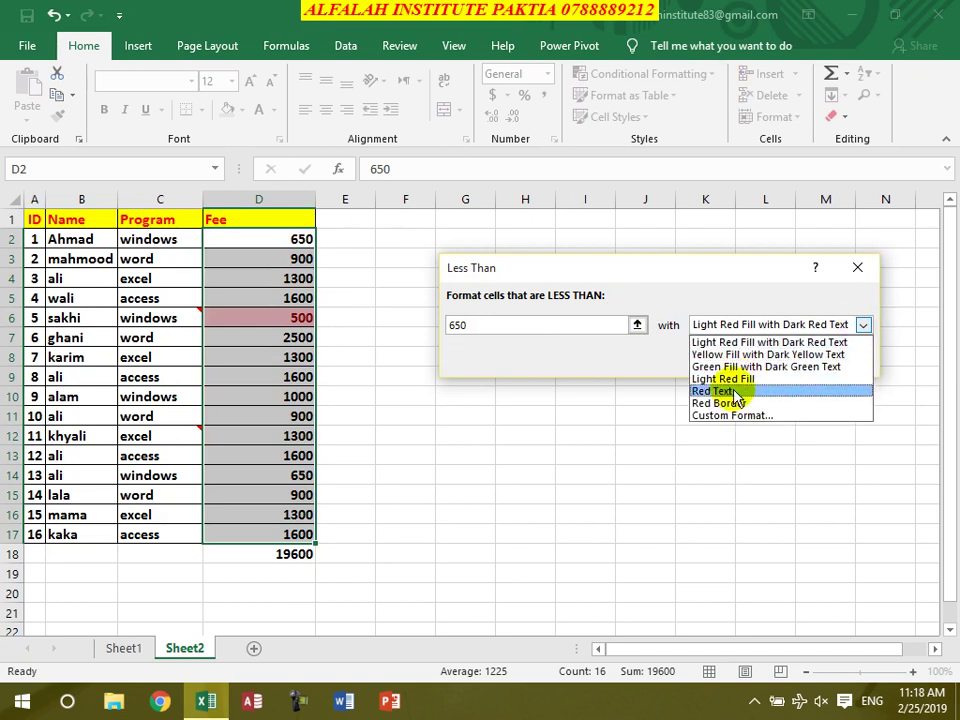
pyautogui.click(727, 417)
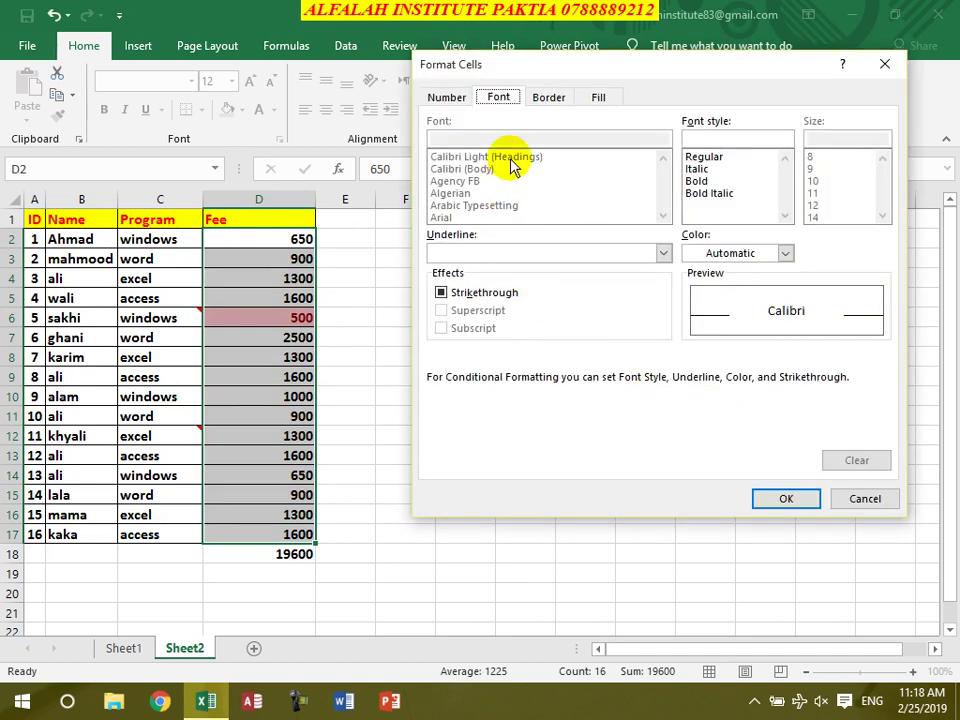
pyautogui.click(599, 97)
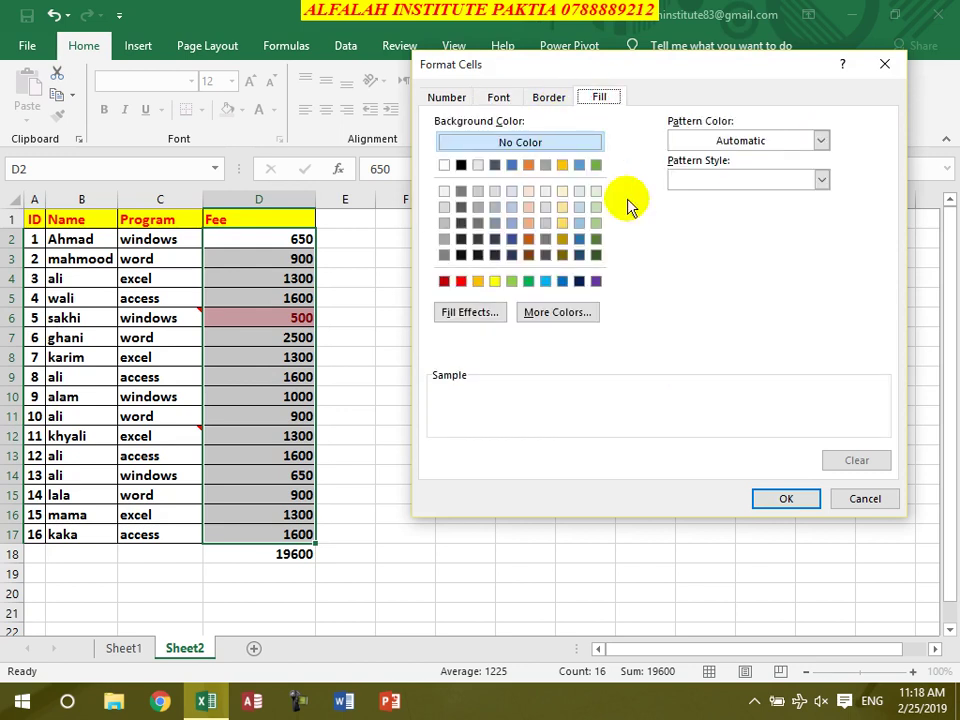
pyautogui.click(494, 281)
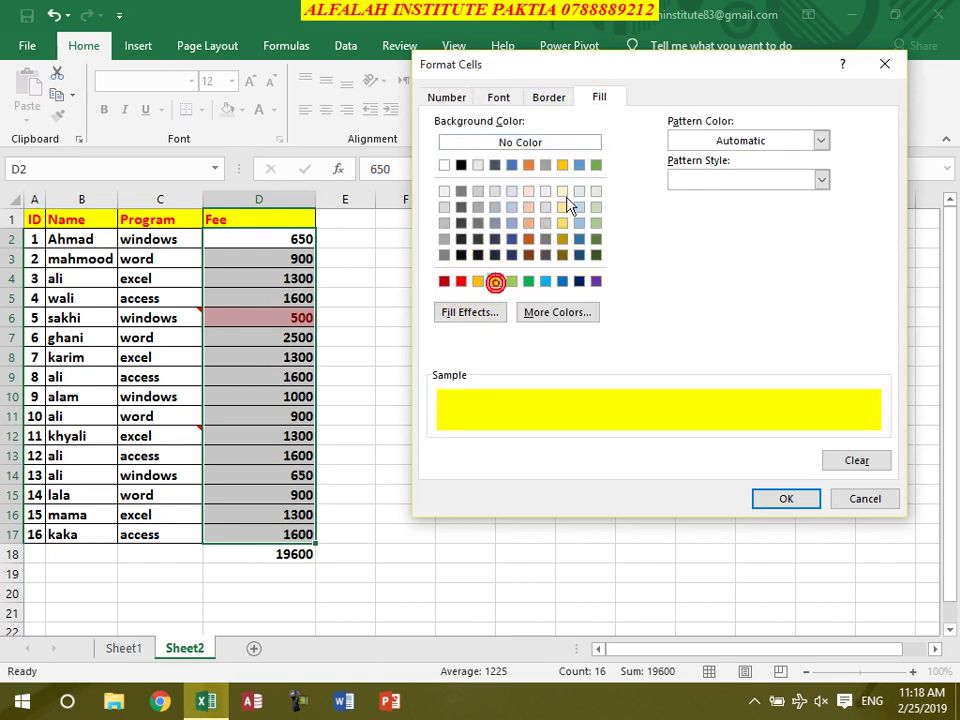
pyautogui.click(540, 98)
pyautogui.click(497, 97)
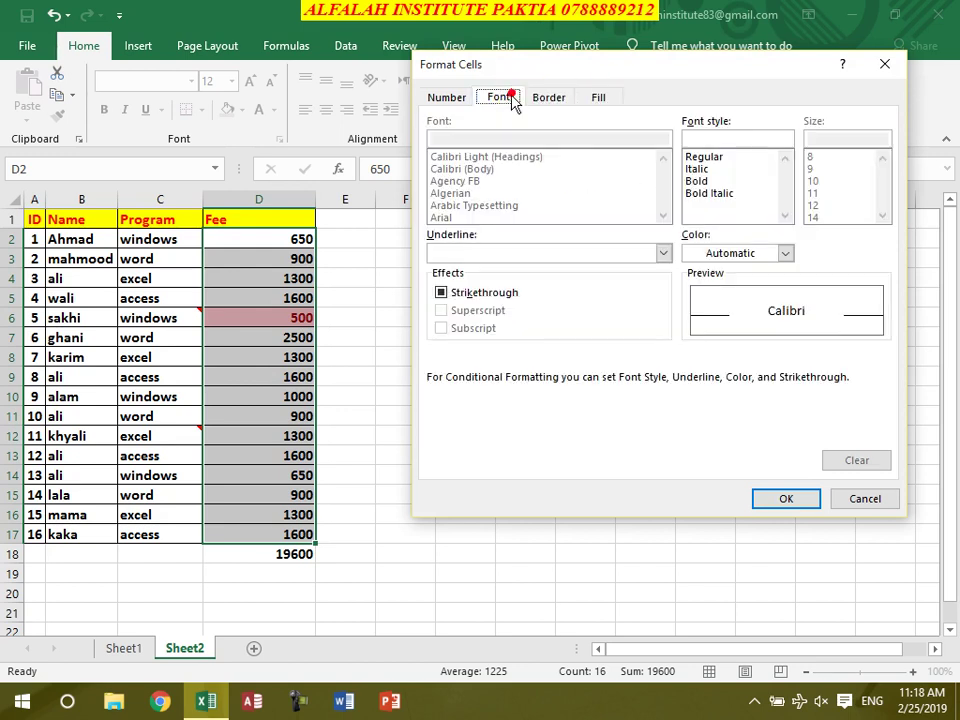
pyautogui.click(712, 182)
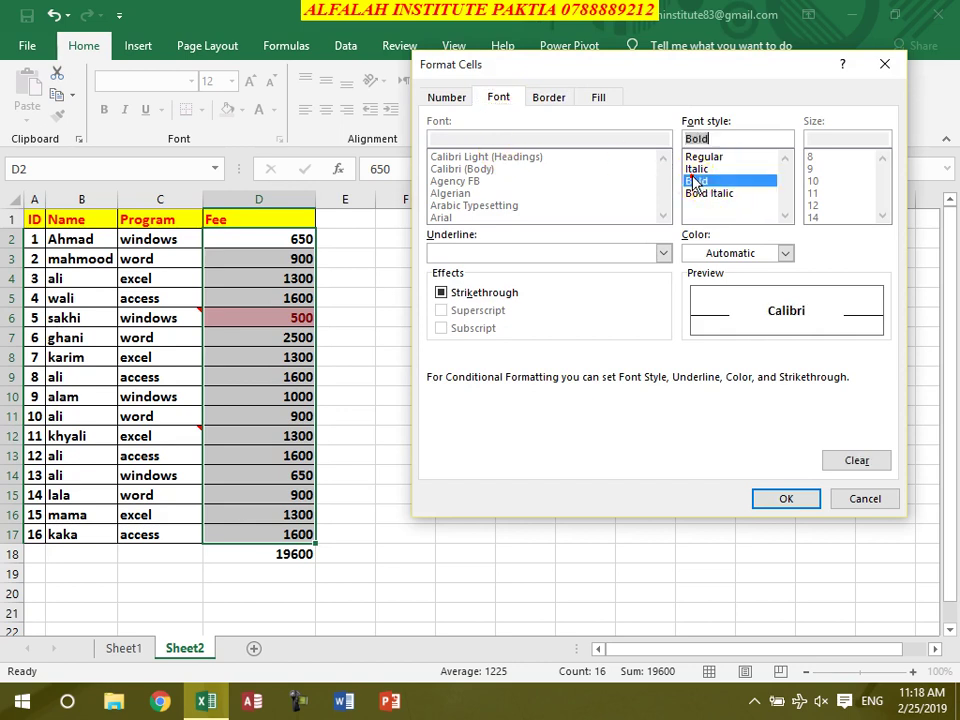
pyautogui.click(755, 252)
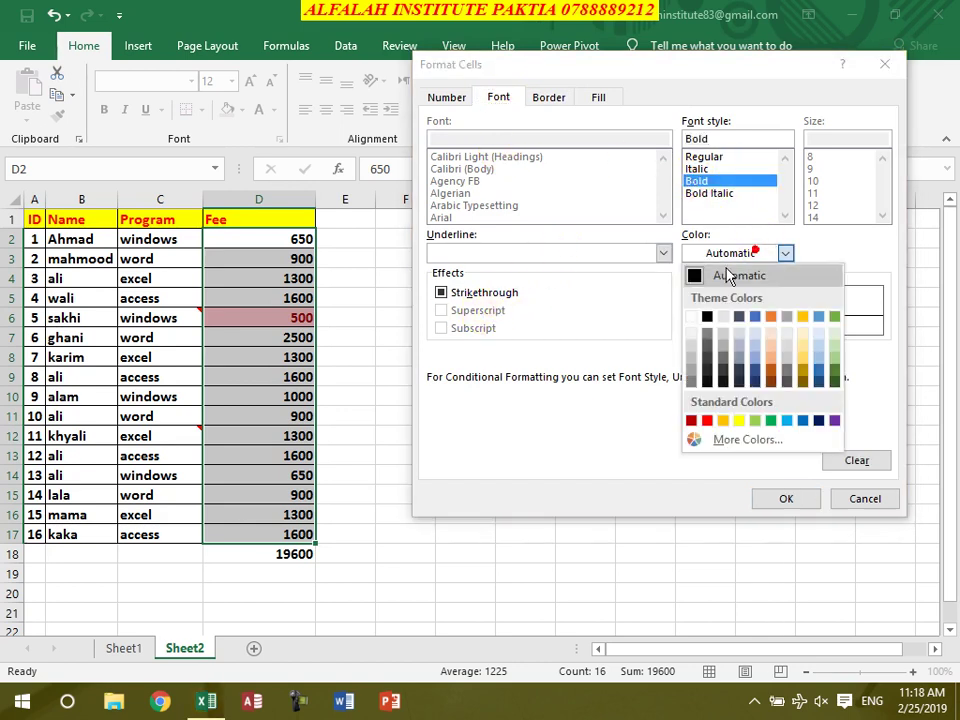
pyautogui.click(707, 420)
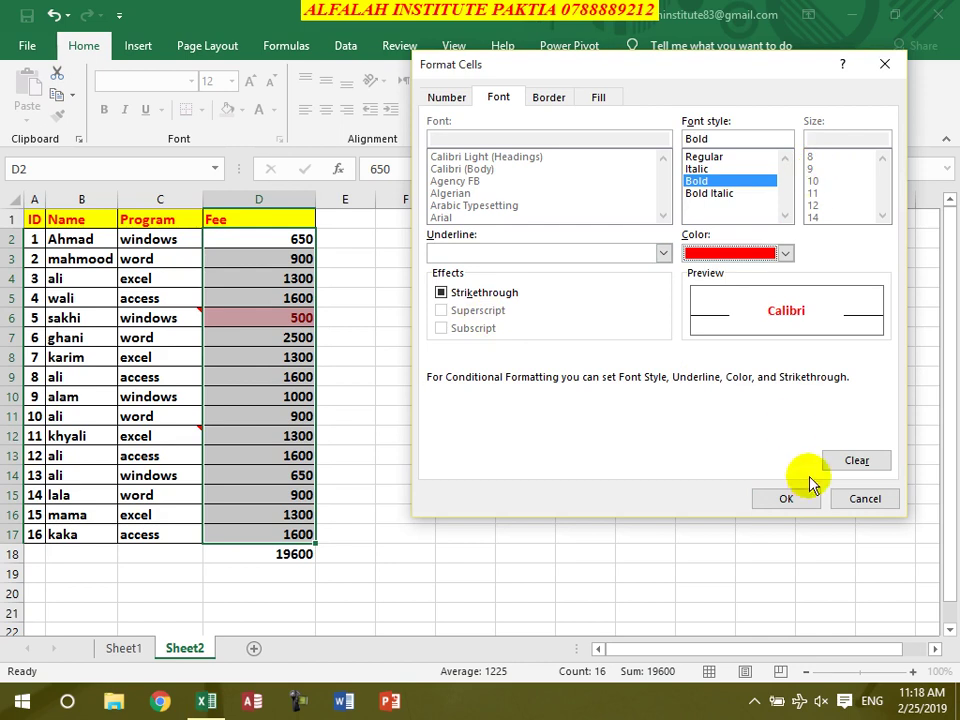
pyautogui.click(788, 498)
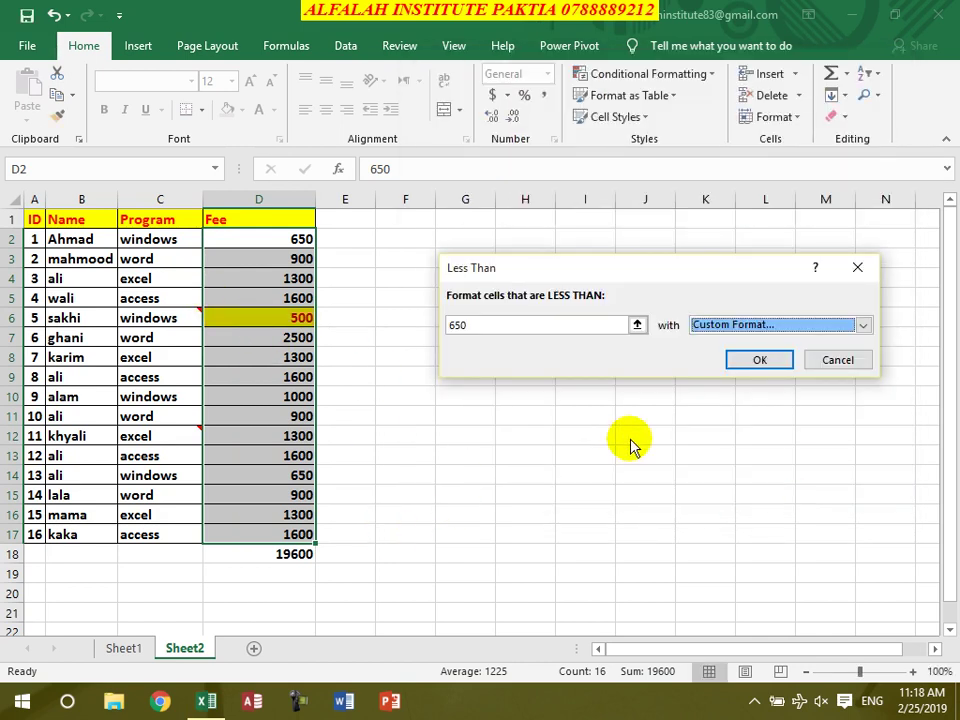
pyautogui.click(837, 362)
# Preview a Between highlight rule for fees from 1000 to 2000, and cancel it.
pyautogui.click(670, 76)
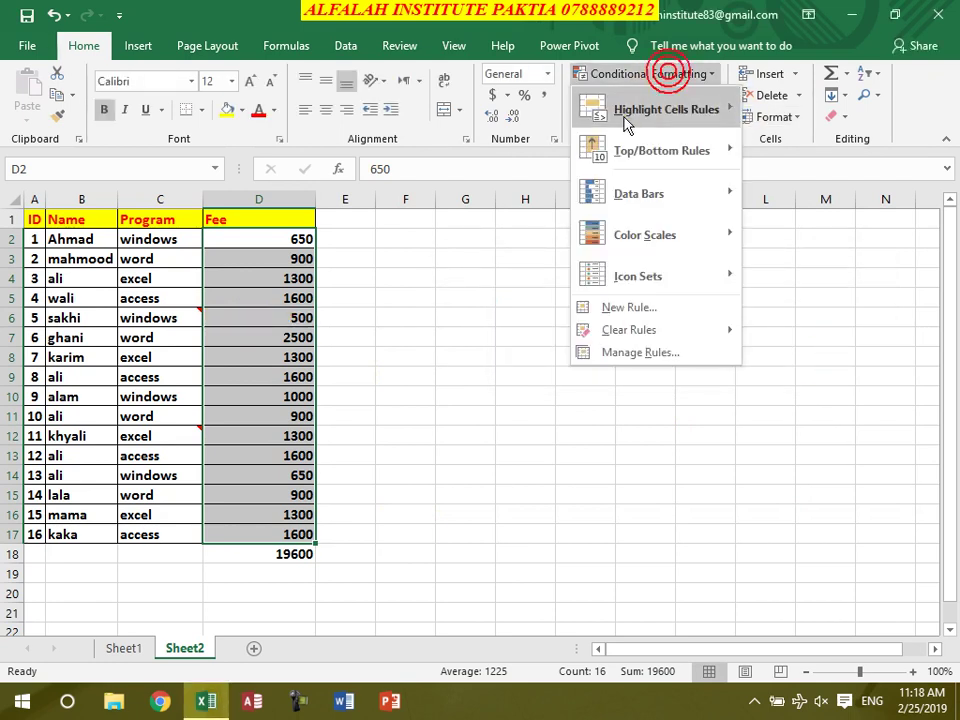
pyautogui.moveTo(626, 122)
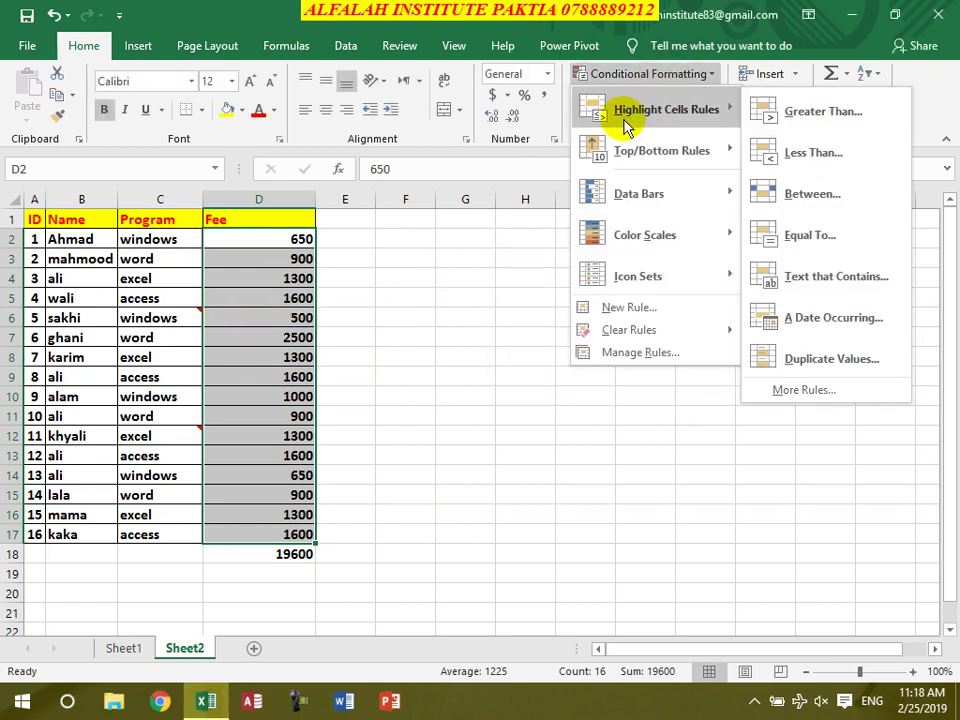
pyautogui.click(825, 195)
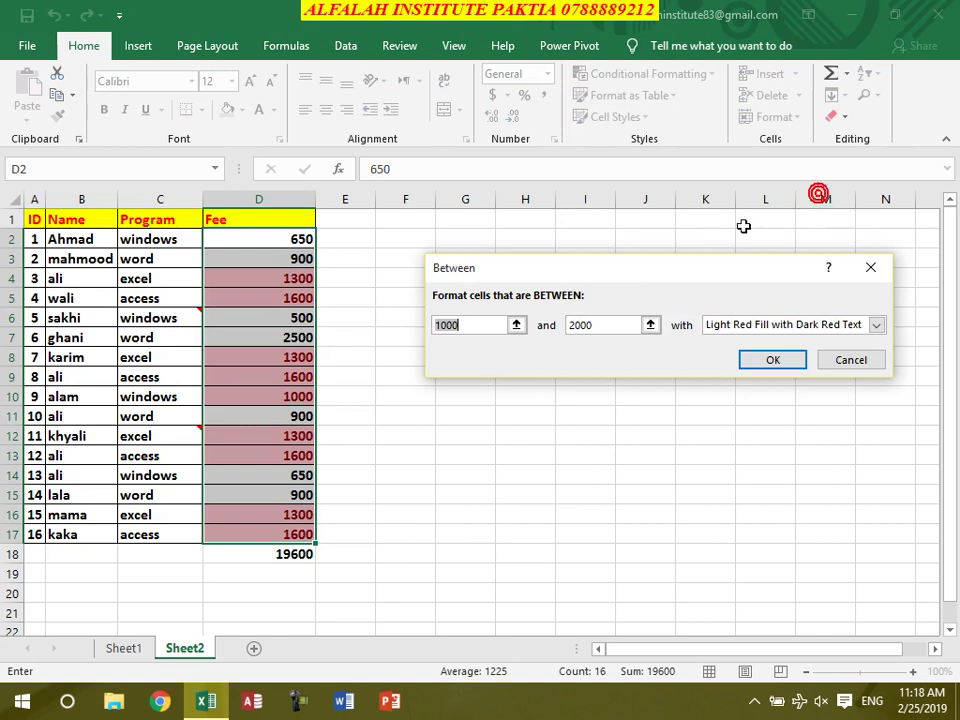
pyautogui.click(575, 326)
pyautogui.click(792, 325)
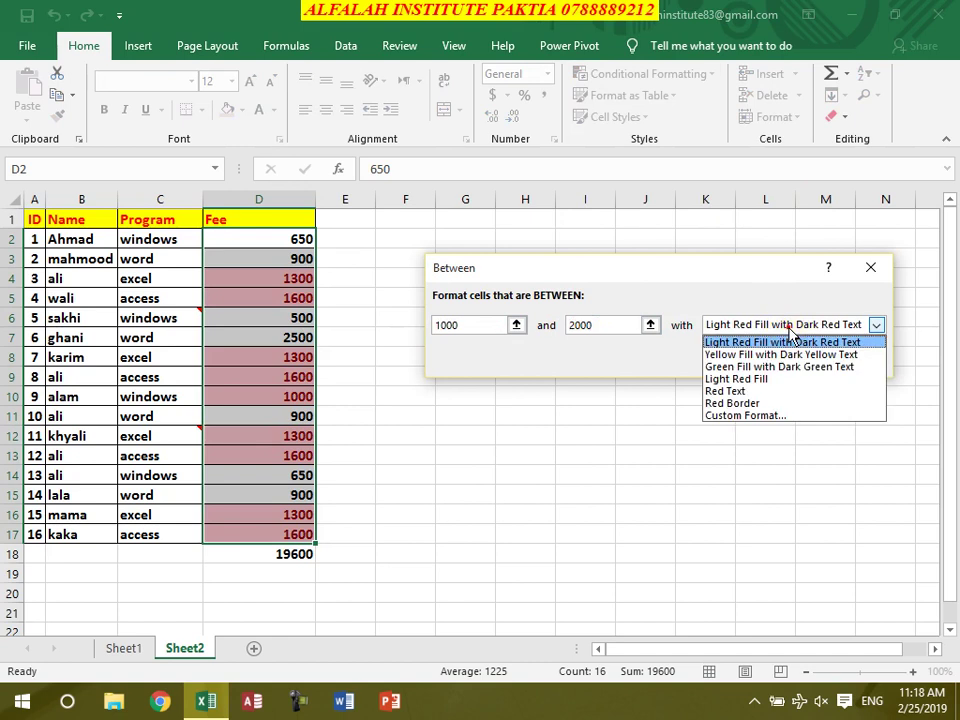
pyautogui.click(786, 329)
pyautogui.click(850, 360)
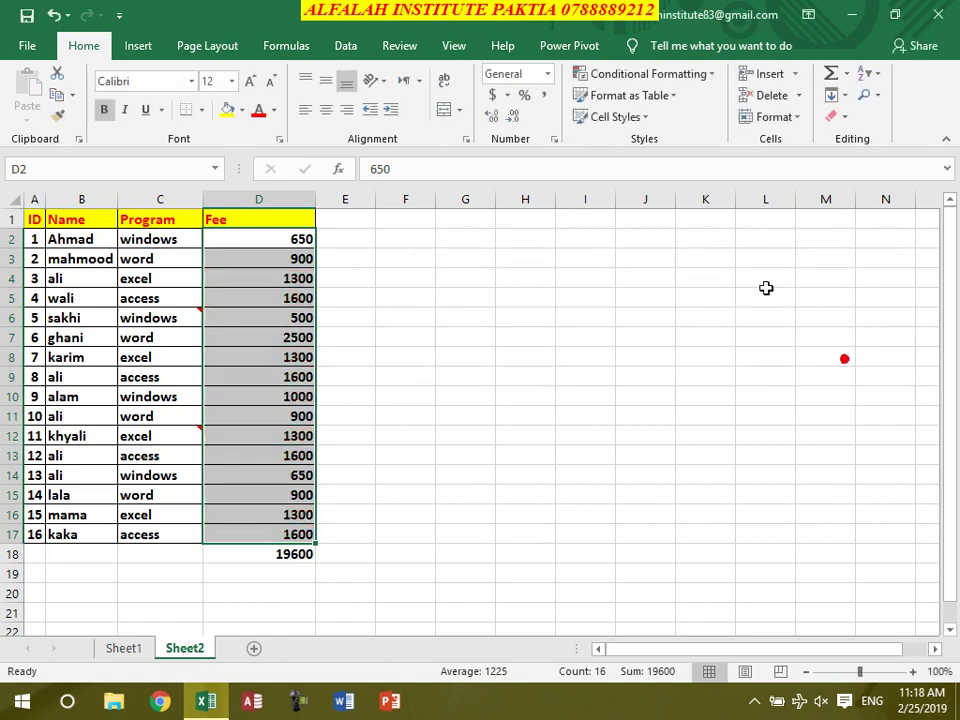
# Try an Equal To rule for fees of 1300 with Green Fill with Dark Green Text, and cancel it.
pyautogui.click(655, 75)
pyautogui.moveTo(668, 115)
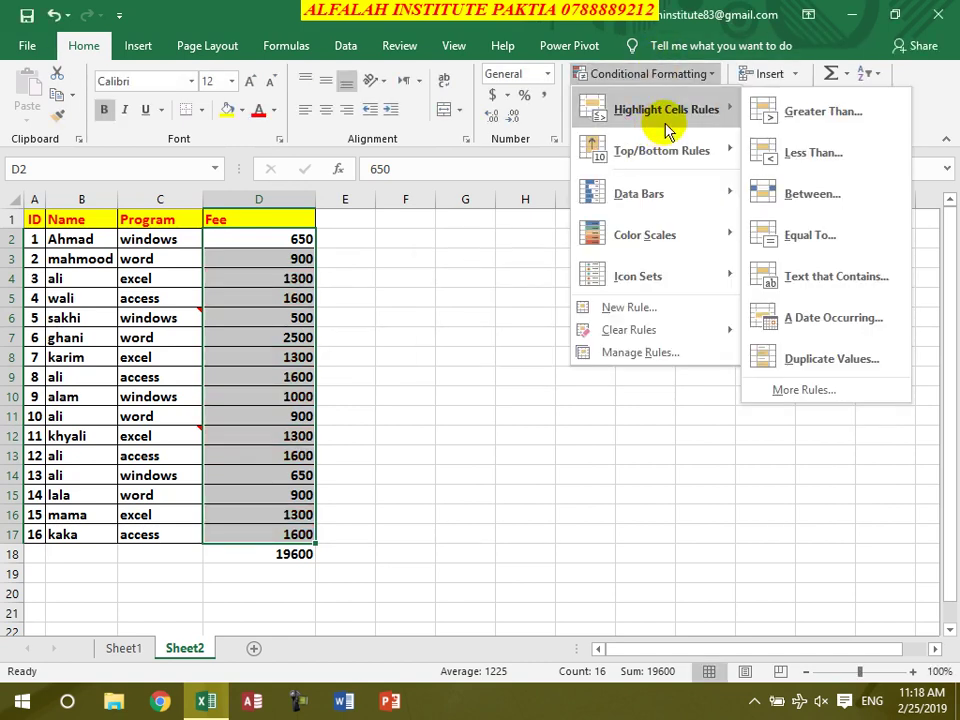
pyautogui.click(810, 236)
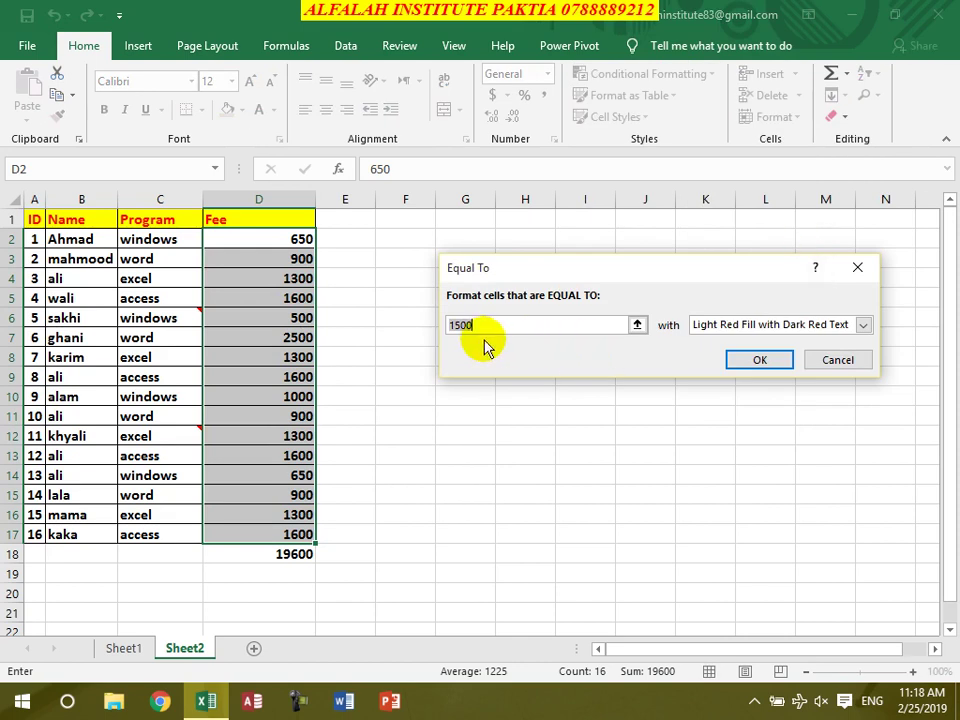
pyautogui.write('1300')
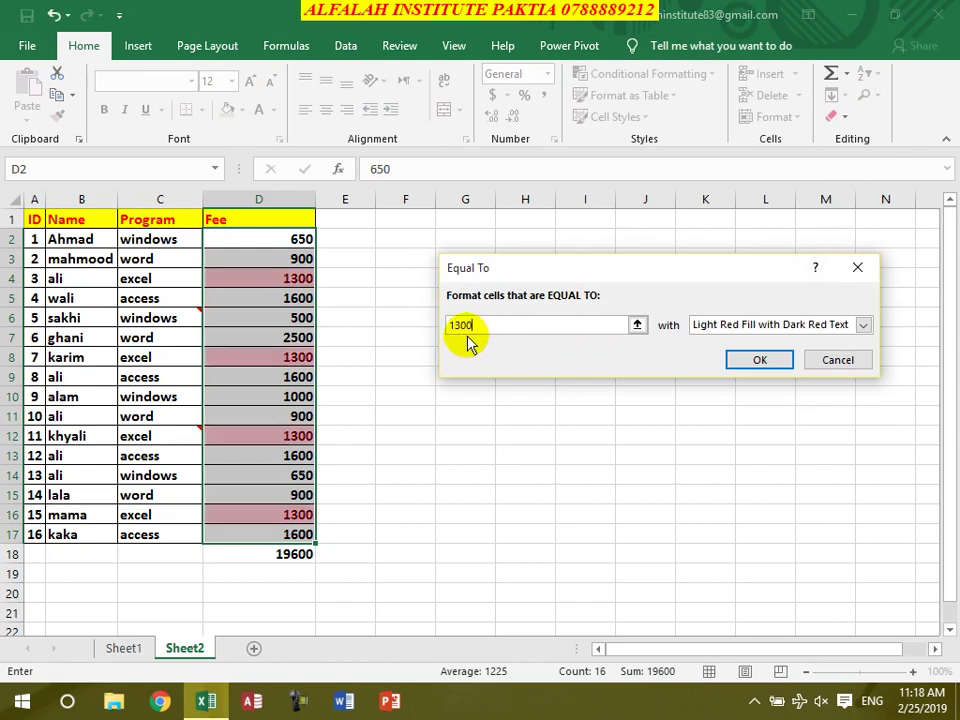
pyautogui.click(770, 322)
pyautogui.click(724, 367)
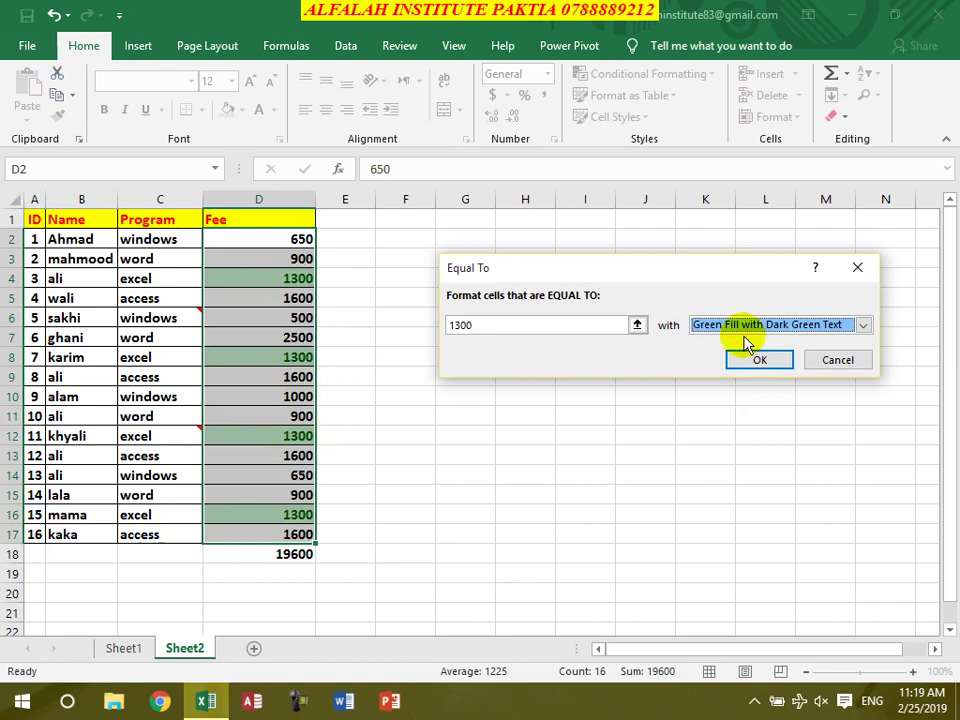
pyautogui.click(840, 366)
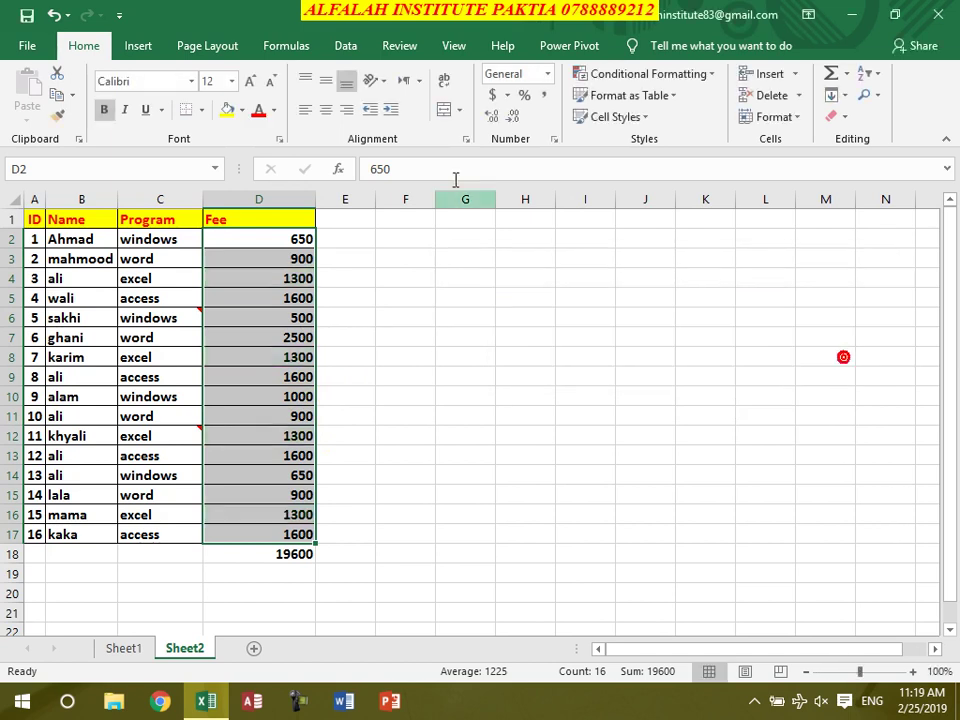
# Preview a Text That Contains rule for the letter L on the names in B2:B17, and cancel it.
pyautogui.click(690, 74)
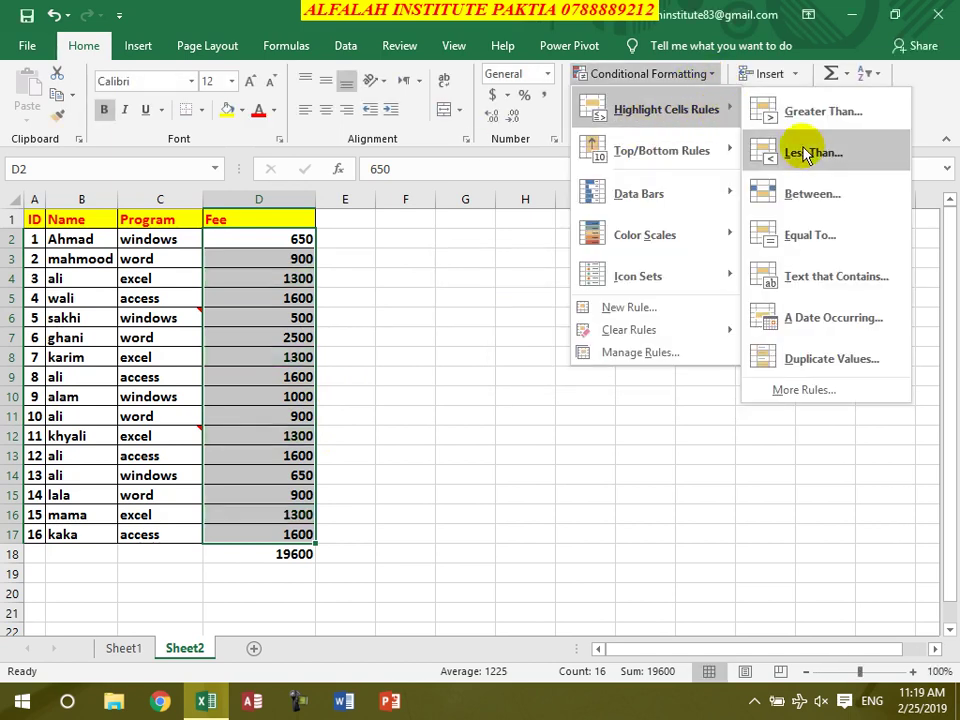
pyautogui.click(98, 360)
pyautogui.click(98, 337)
pyautogui.click(101, 238)
pyautogui.moveTo(103, 255); pyautogui.dragTo(101, 536)
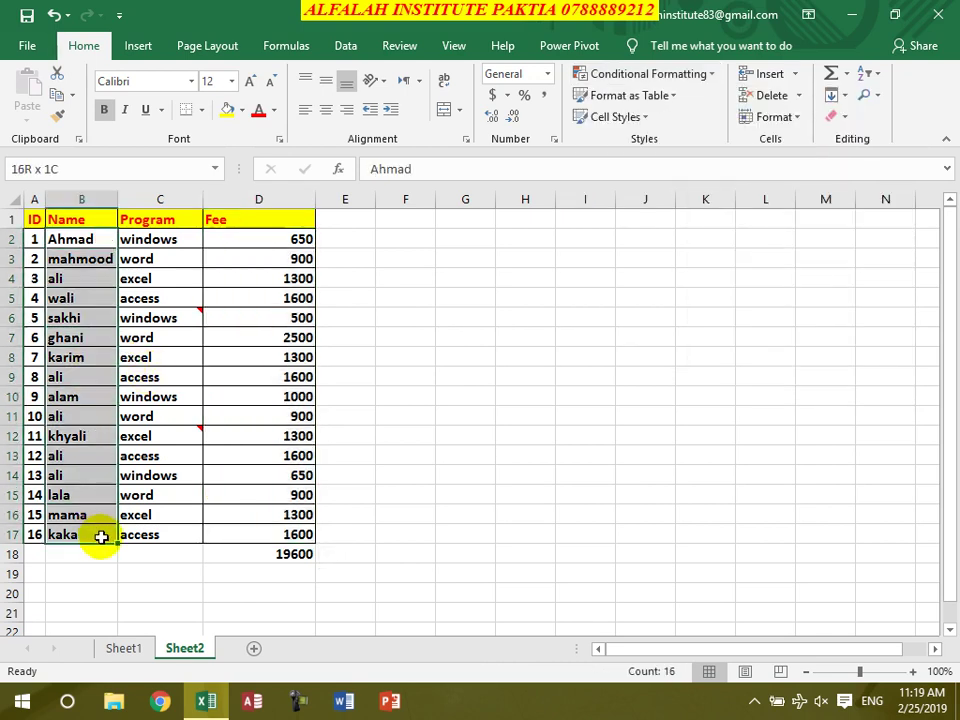
pyautogui.click(680, 73)
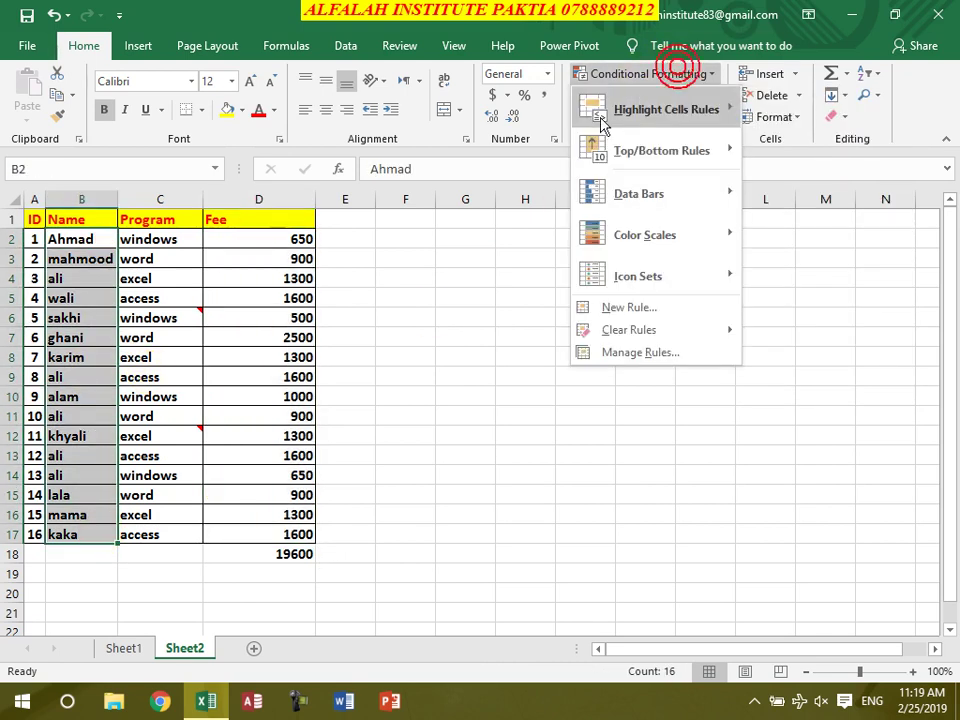
pyautogui.moveTo(686, 112)
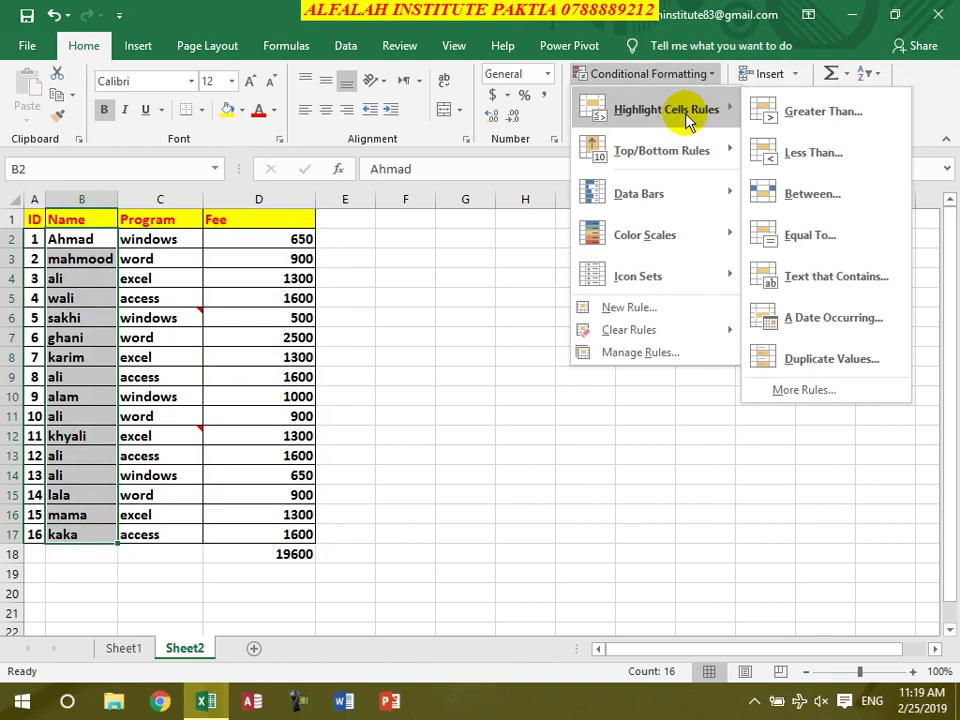
pyautogui.click(808, 282)
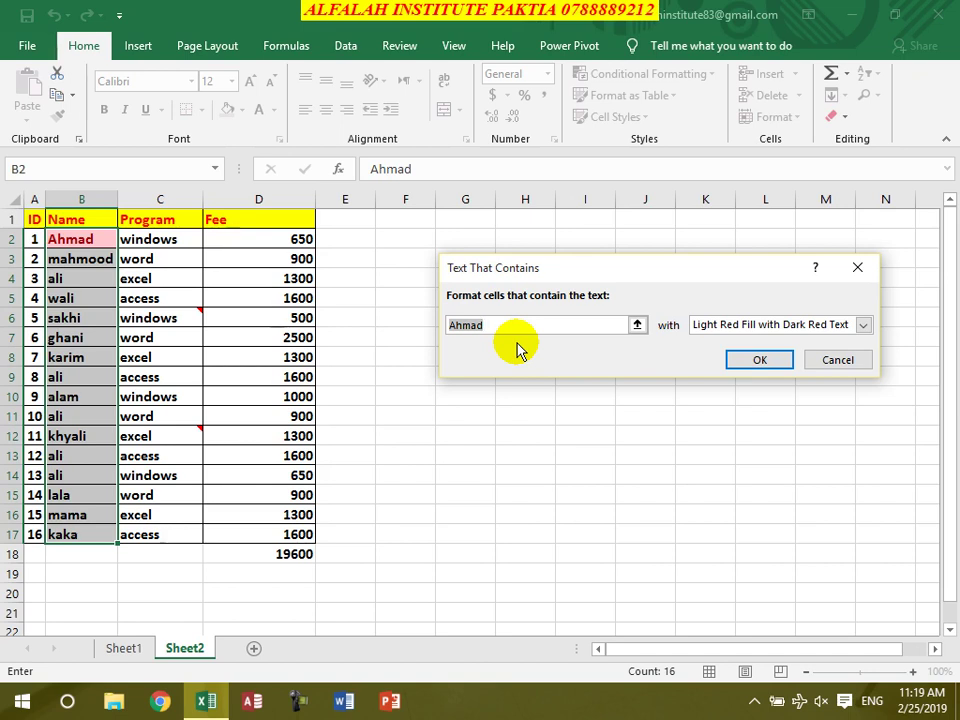
pyautogui.write('l')
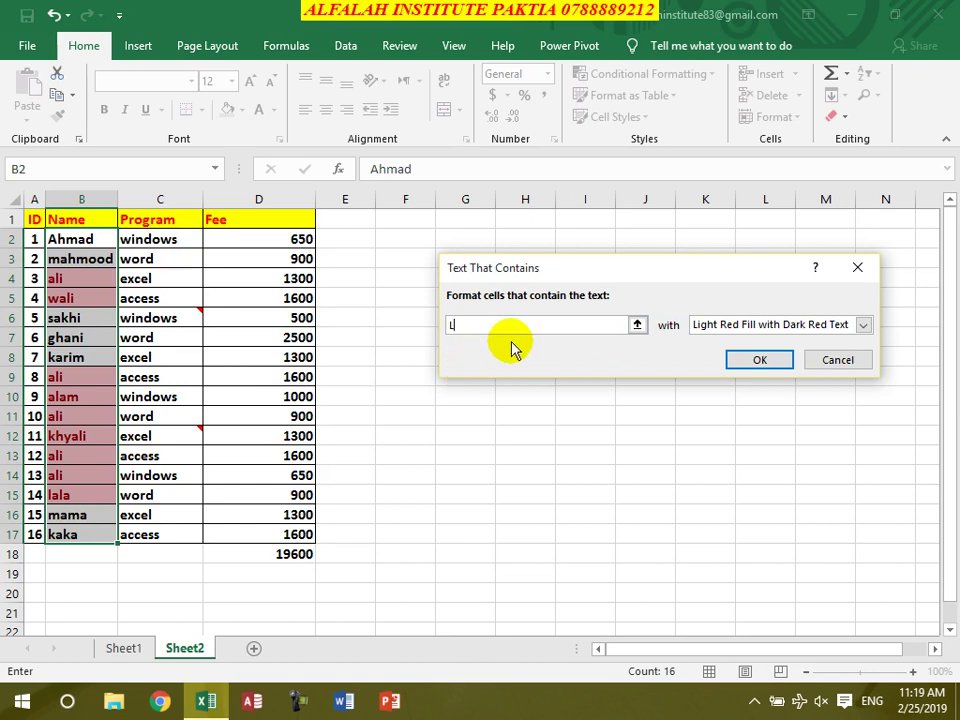
pyautogui.click(833, 360)
# Examine the date period choices of the A Date Occurring highlight rule, and cancel the rule.
pyautogui.click(680, 78)
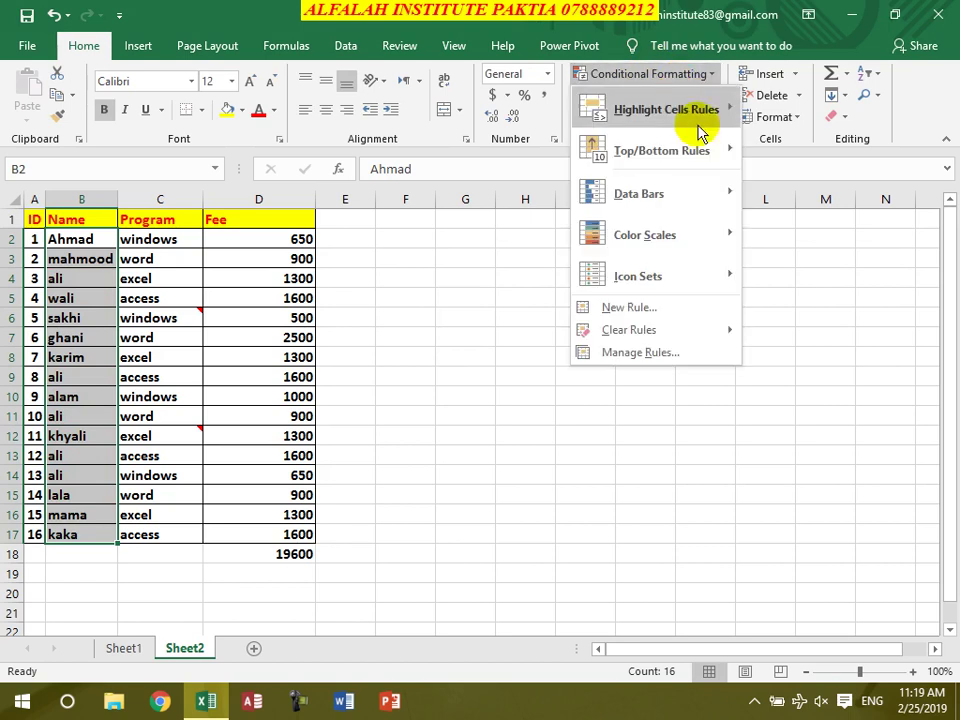
pyautogui.moveTo(697, 112)
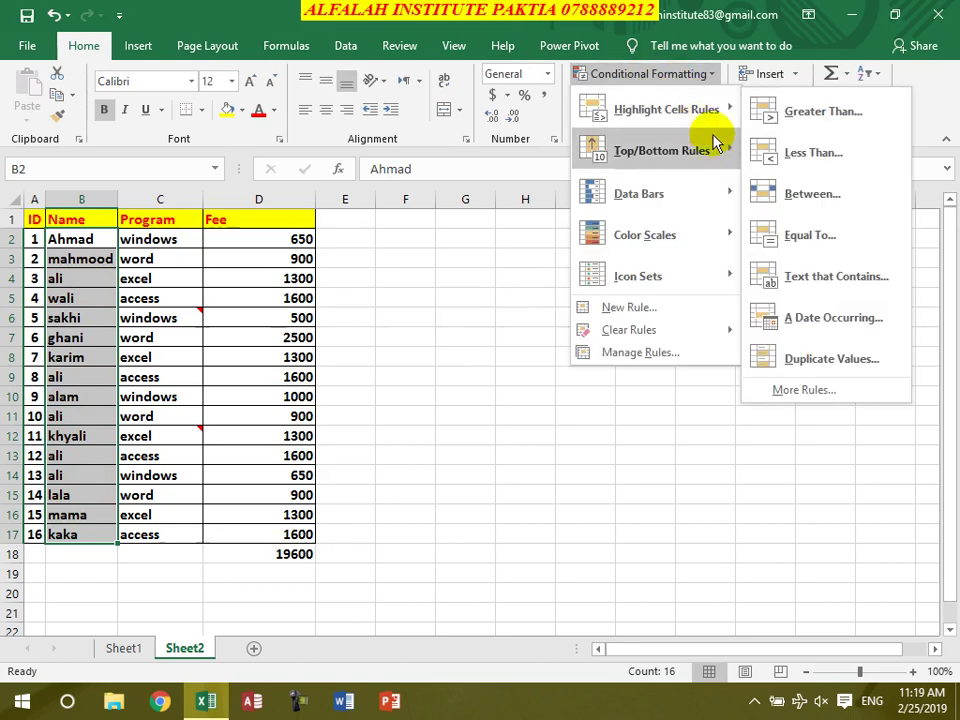
pyautogui.click(833, 318)
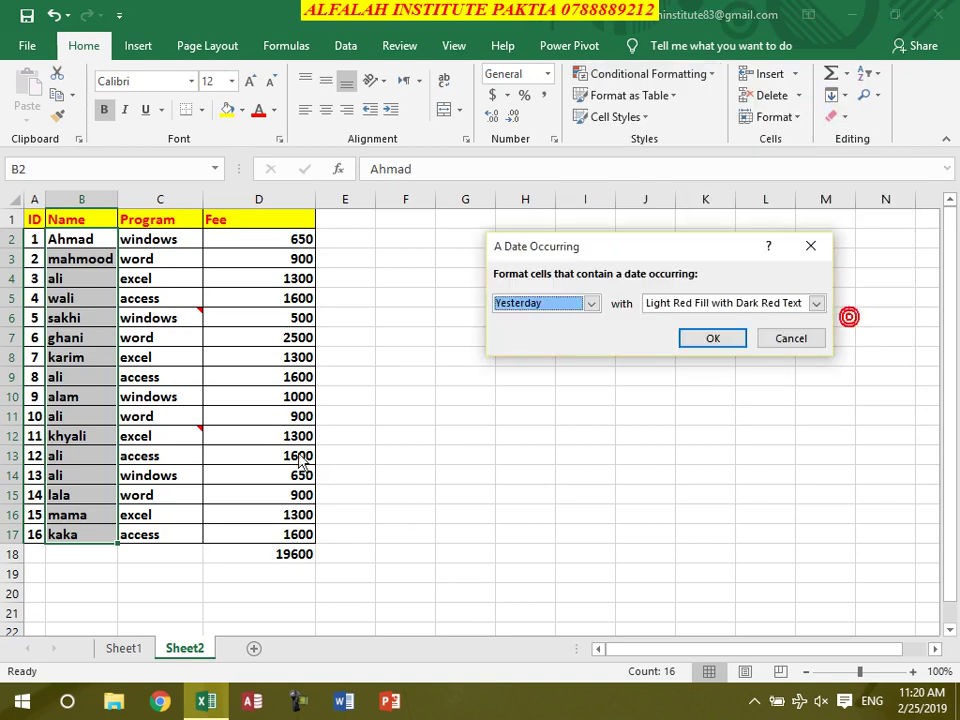
pyautogui.click(548, 313)
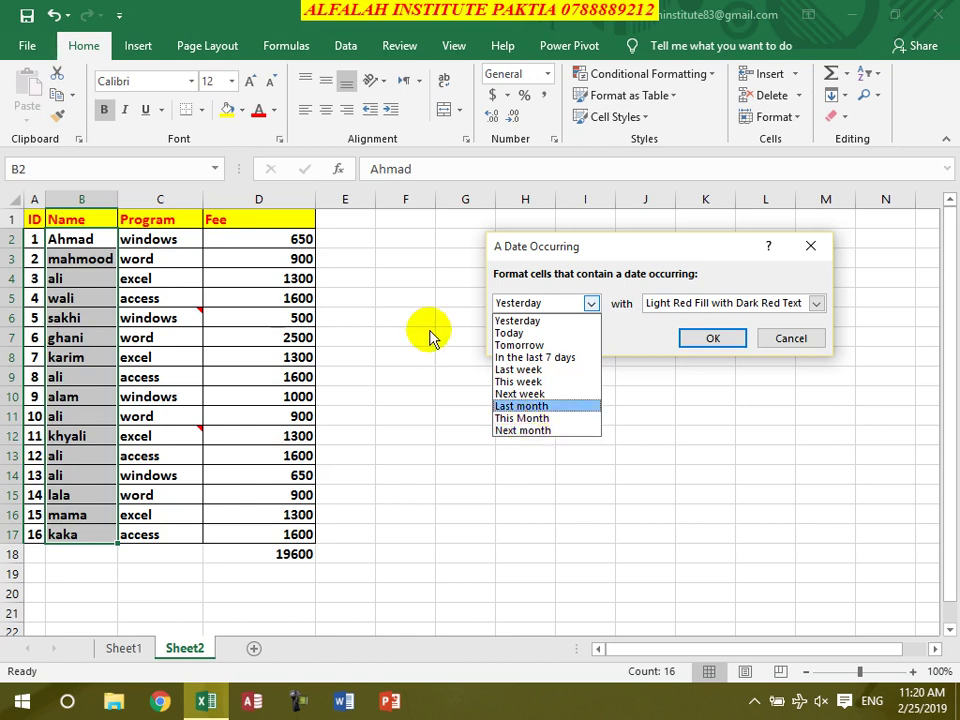
pyautogui.click(786, 346)
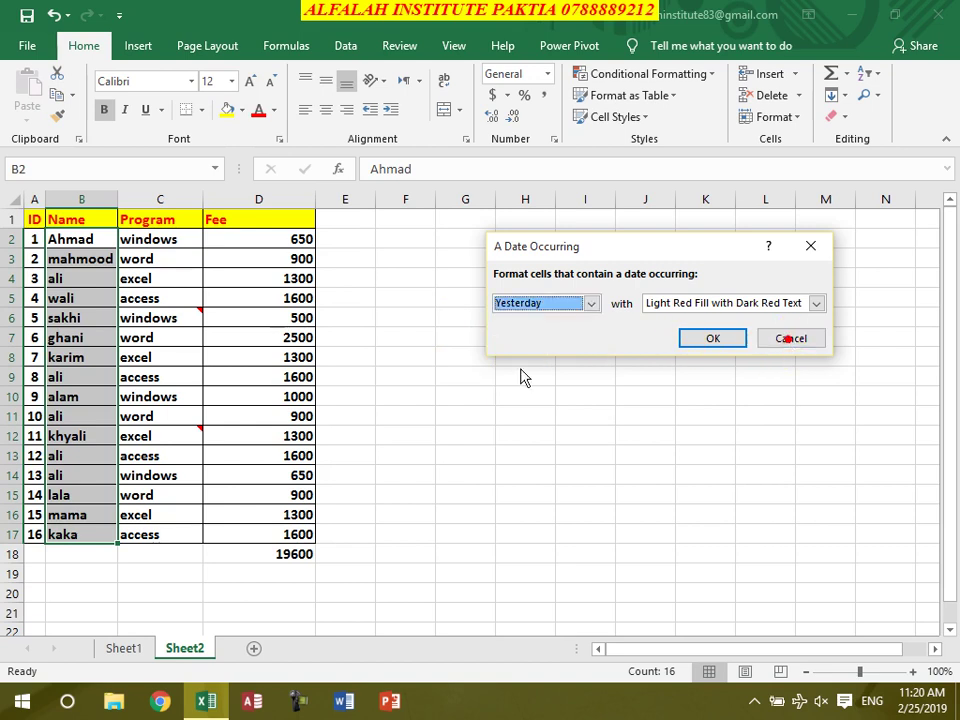
pyautogui.click(803, 343)
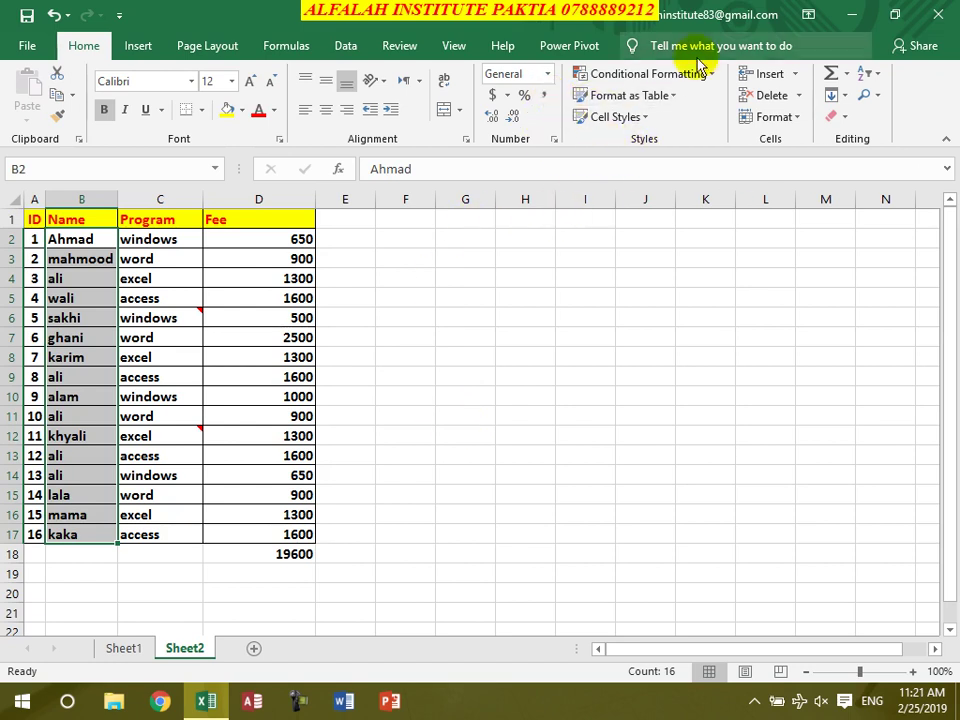
# Preview the Duplicate Values rule on the names with both Unique and Duplicate options, and cancel it.
pyautogui.click(676, 90)
pyautogui.click(676, 80)
pyautogui.moveTo(690, 112)
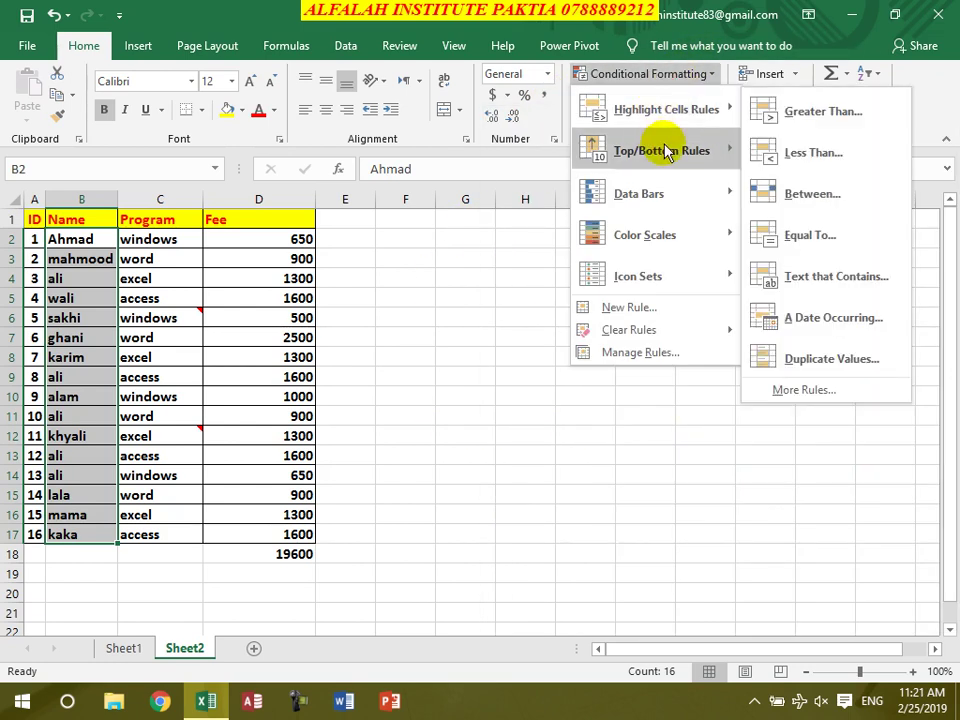
pyautogui.click(835, 358)
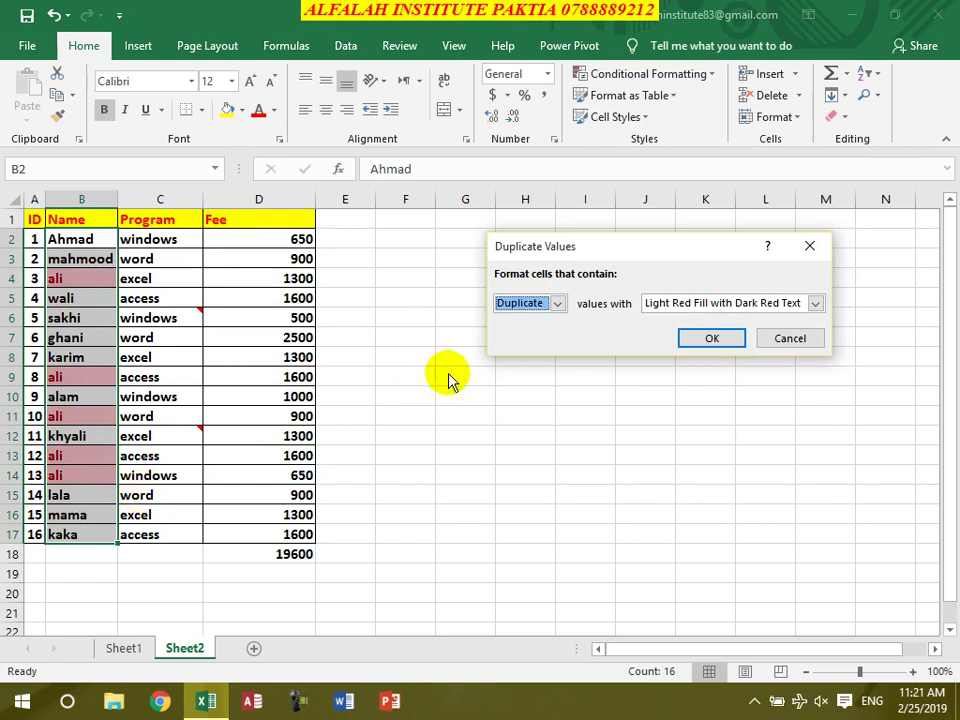
pyautogui.click(557, 303)
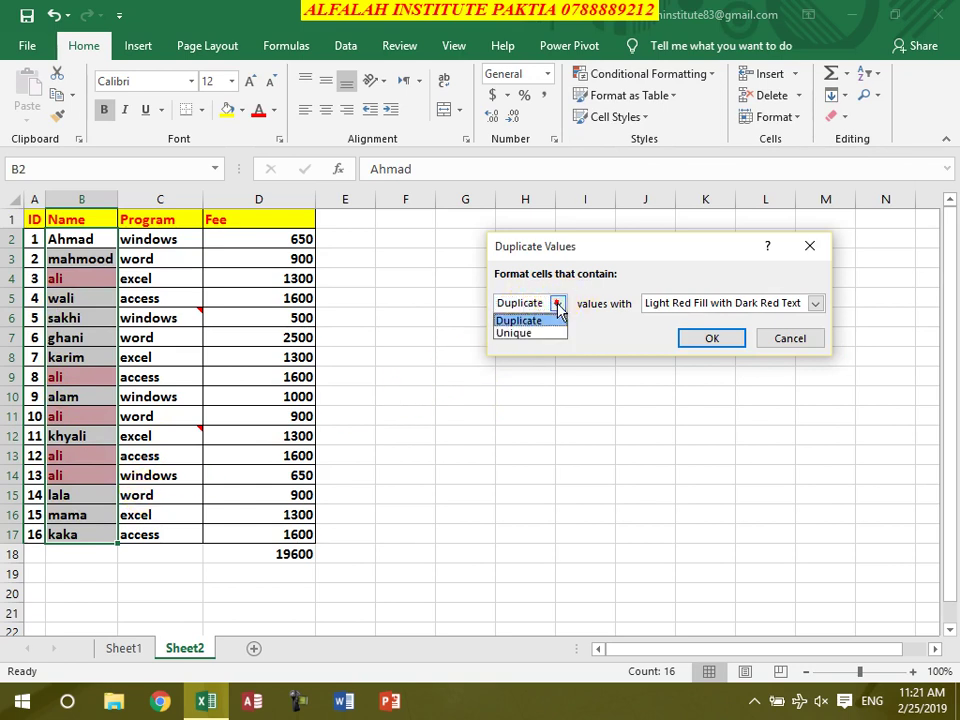
pyautogui.click(540, 333)
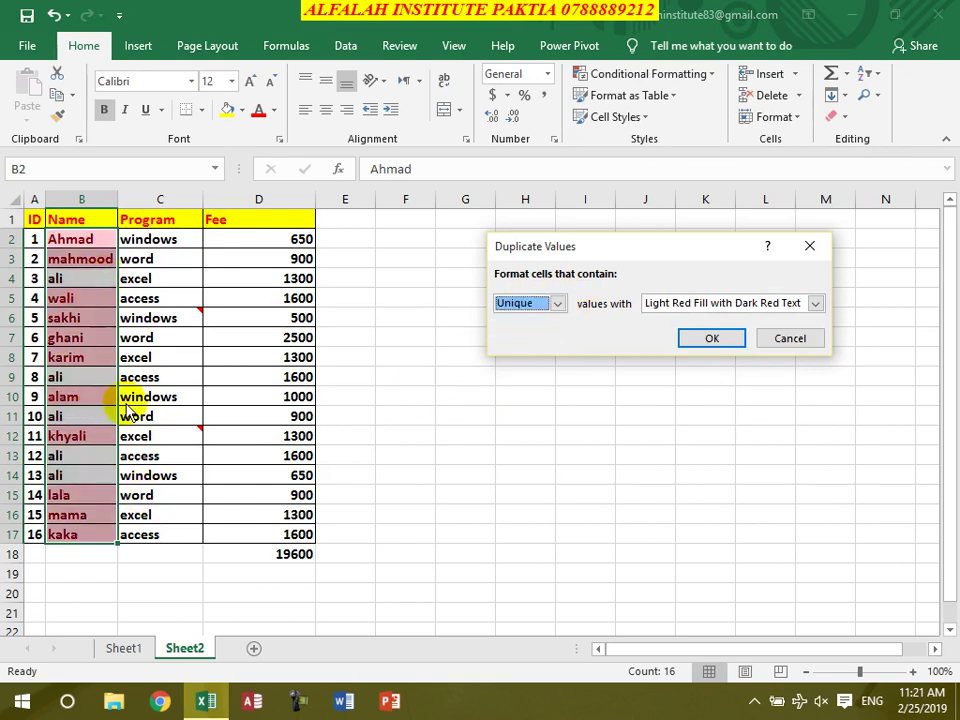
pyautogui.click(557, 303)
pyautogui.click(540, 318)
pyautogui.click(770, 337)
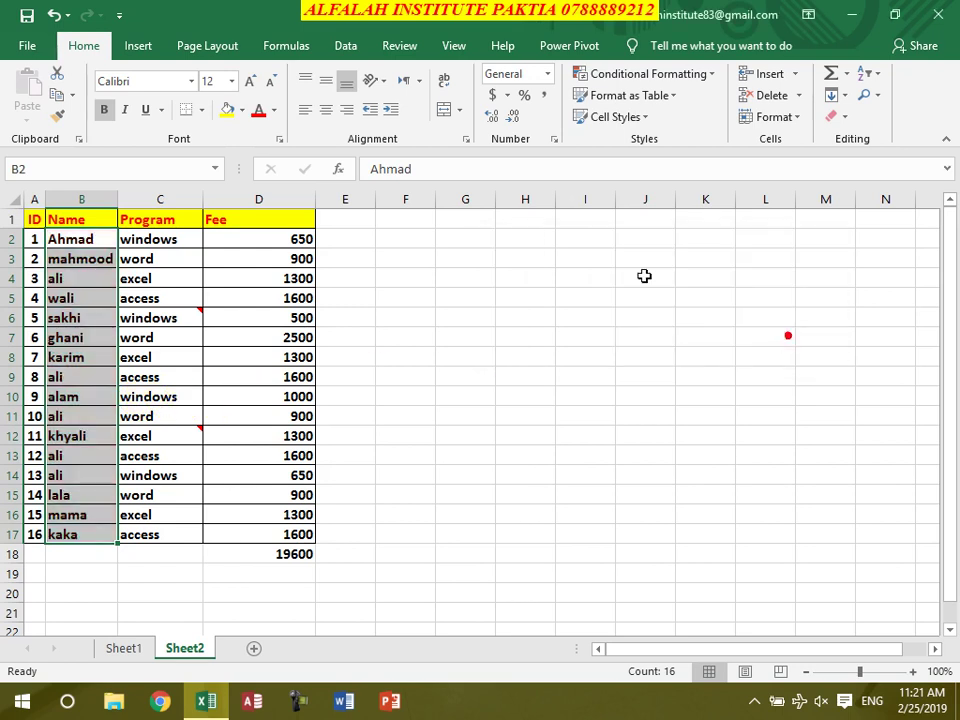
# Try to create a custom greater than rule with no value for the names, and cancel it.
pyautogui.click(670, 76)
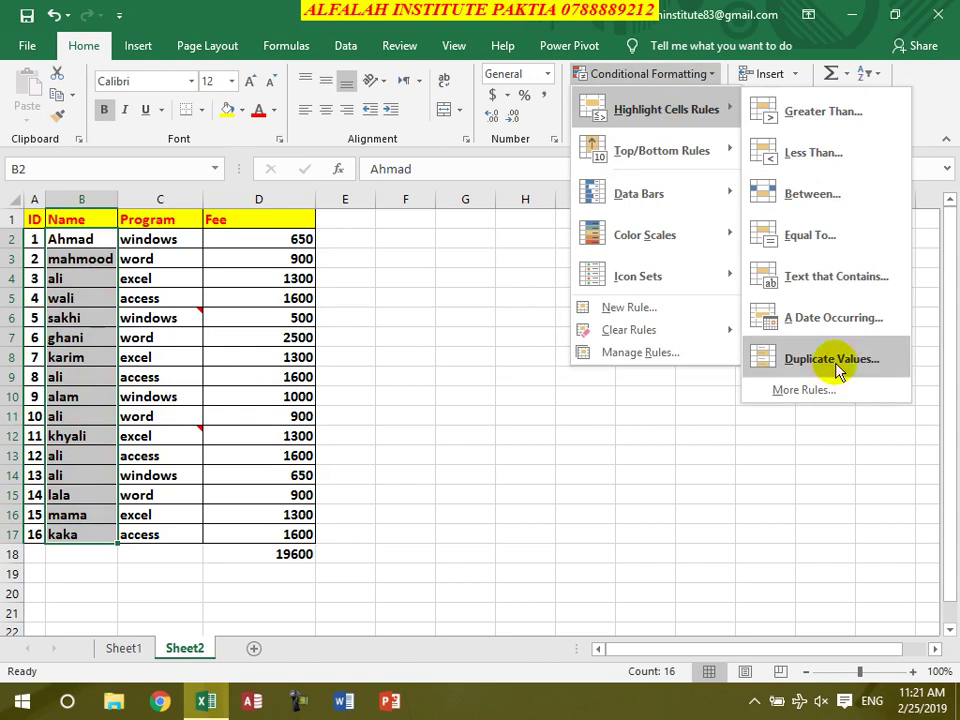
pyautogui.click(820, 392)
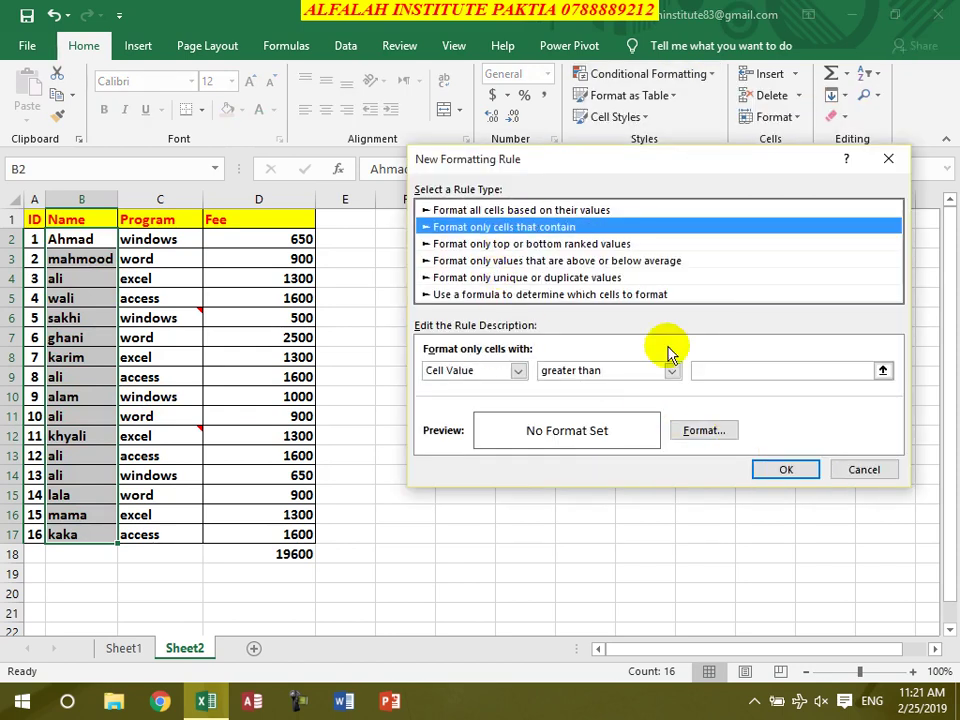
pyautogui.click(780, 463)
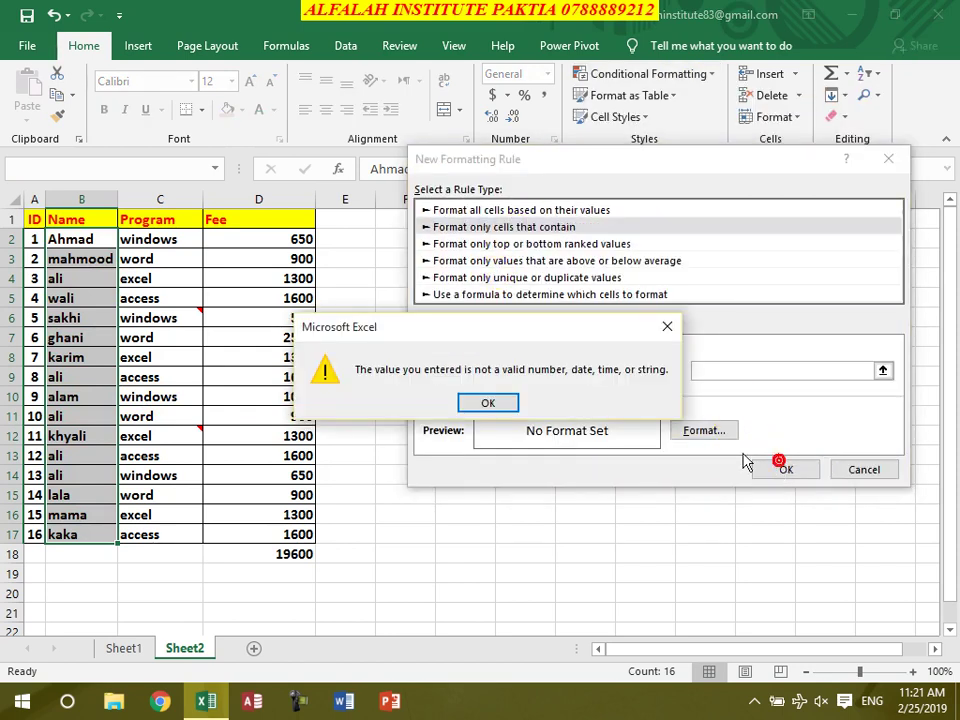
pyautogui.click(667, 326)
pyautogui.click(840, 469)
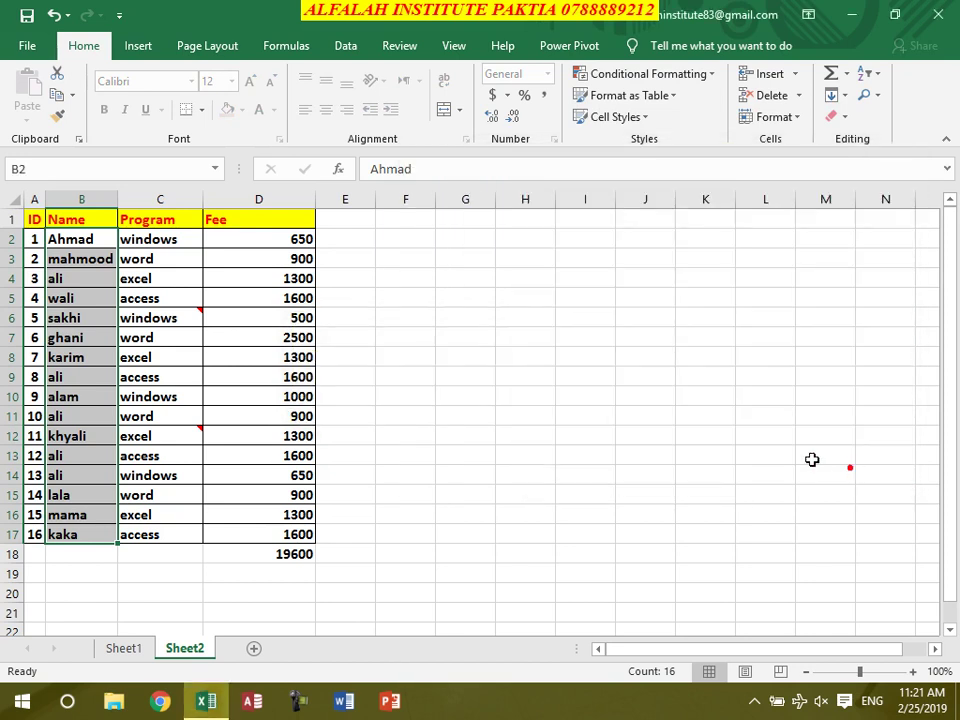
# Select the fee values in D2:D17 as the range for the Top/Bottom rules.
pyautogui.click(688, 75)
pyautogui.moveTo(686, 160)
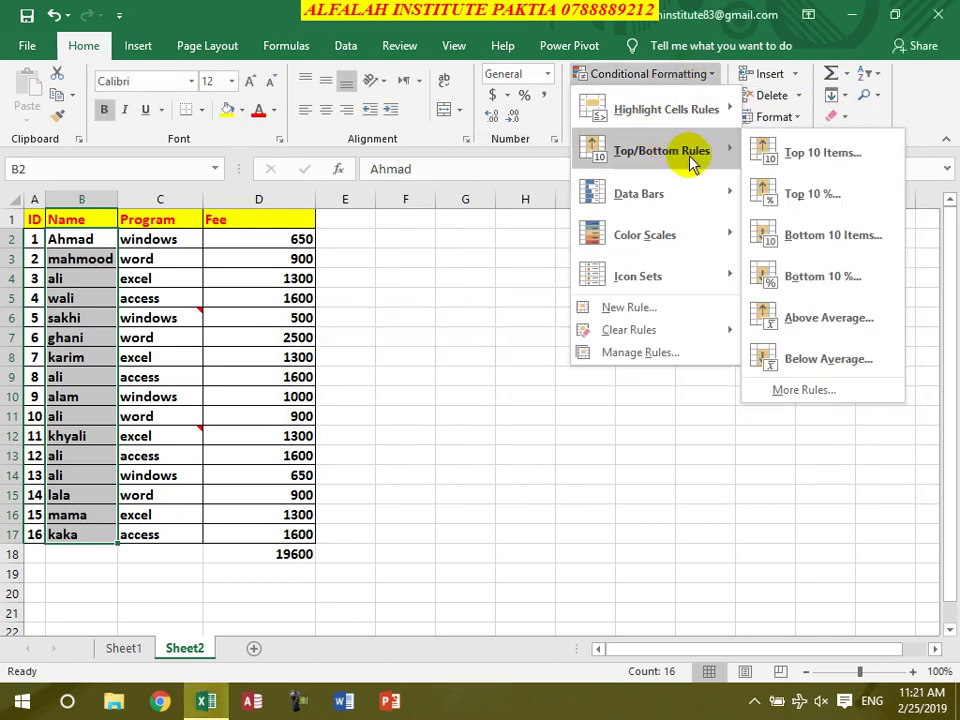
pyautogui.click(240, 360)
pyautogui.moveTo(268, 240); pyautogui.dragTo(280, 532)
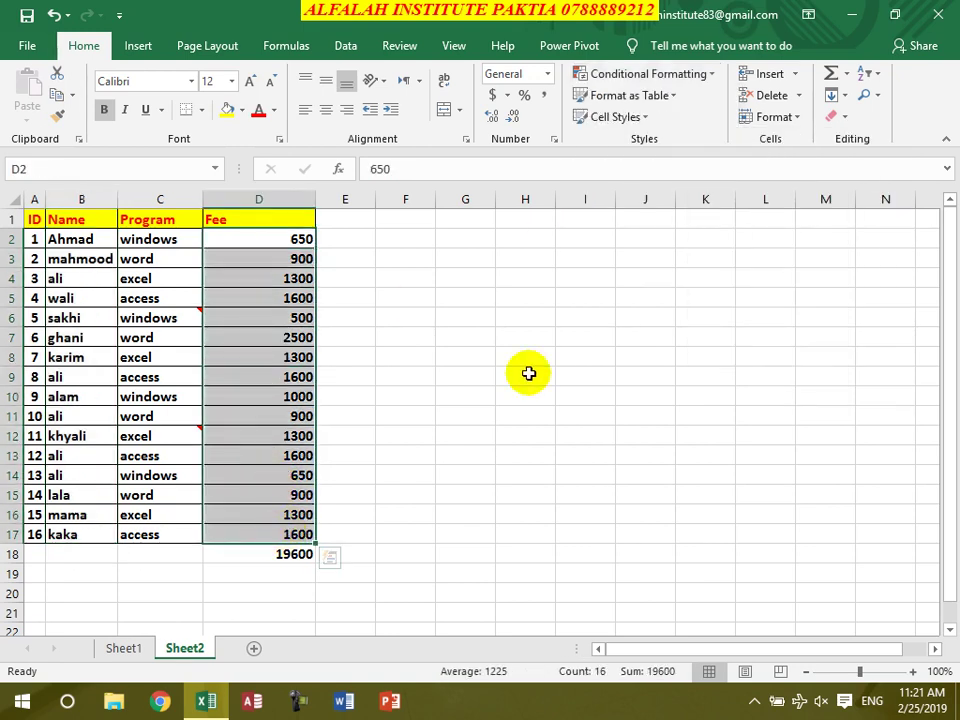
# Preview a Top 10 Items rule on the selected fees, reduce the rank count to 4, and cancel it.
pyautogui.click(680, 76)
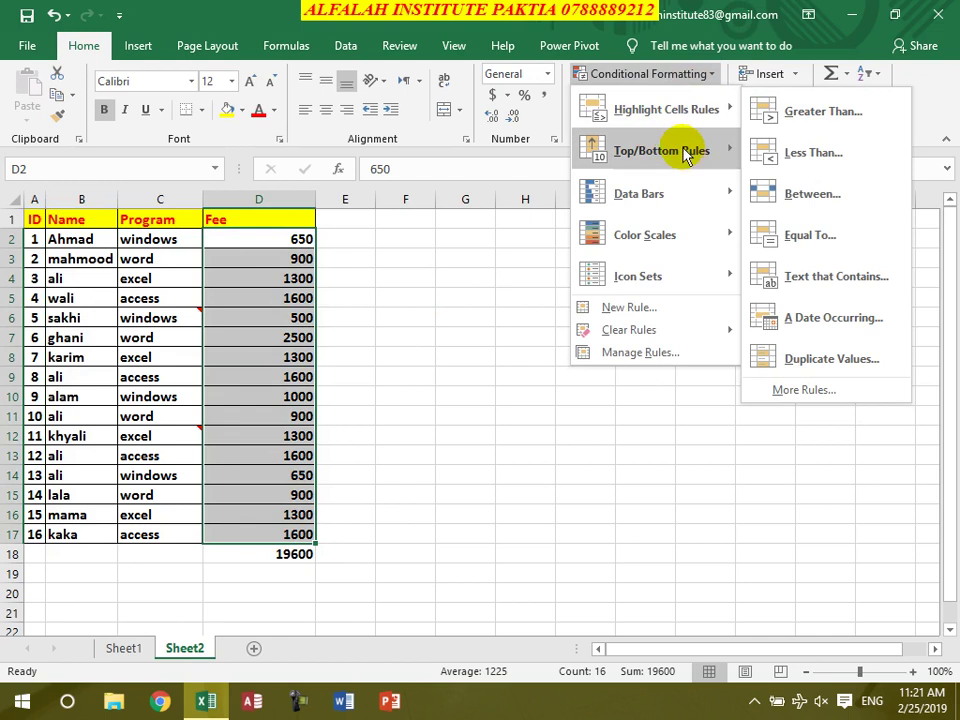
pyautogui.moveTo(714, 154)
pyautogui.click(822, 153)
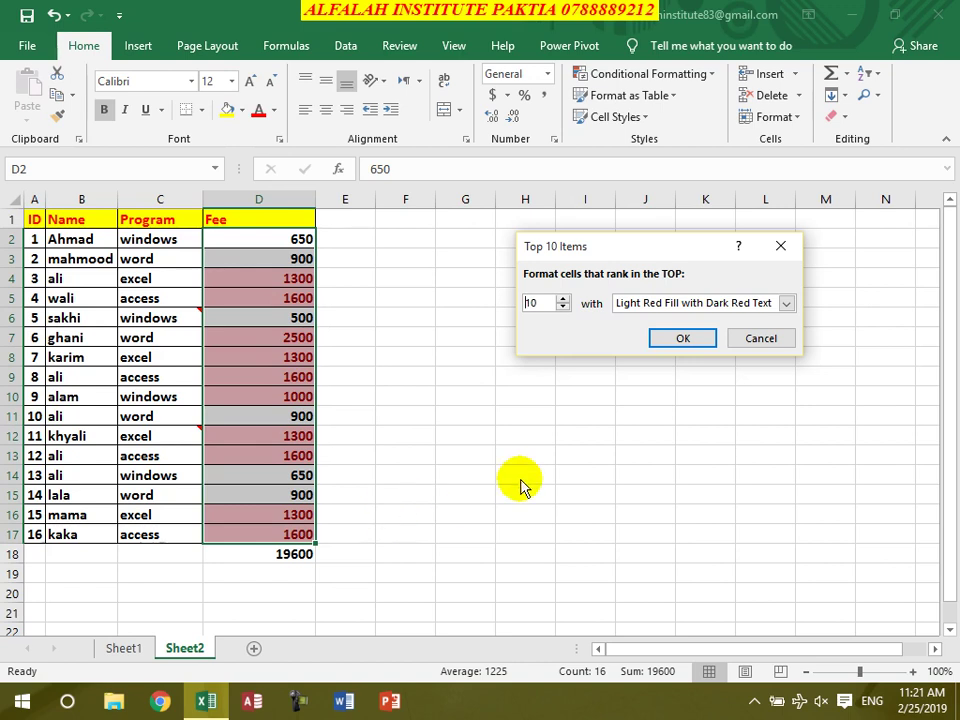
pyautogui.click(563, 308)
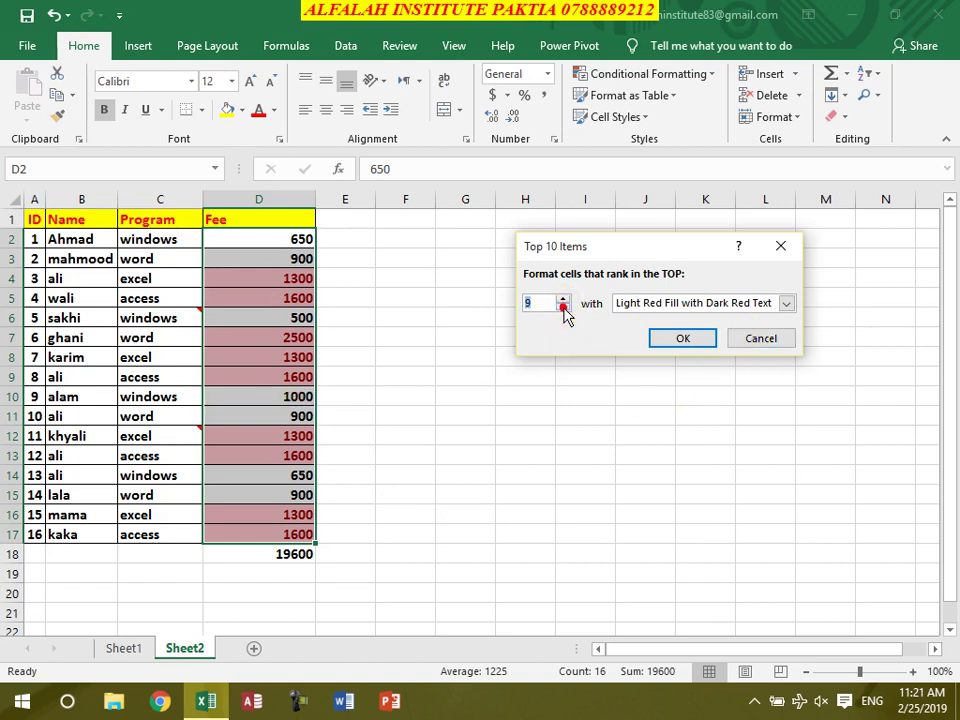
pyautogui.click(563, 308)
pyautogui.click(563, 308)
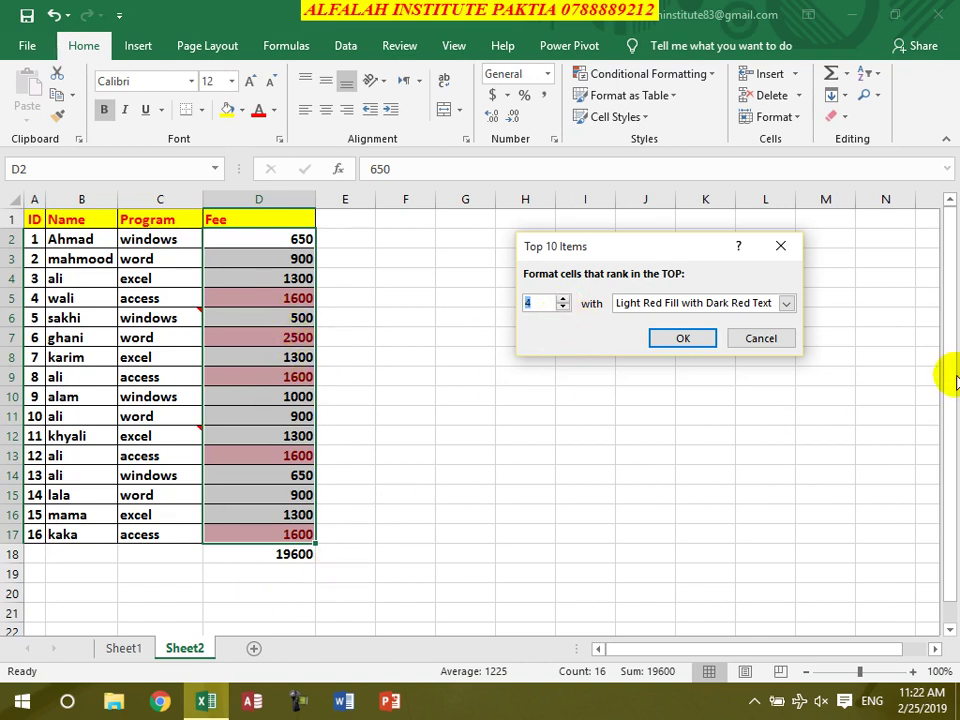
pyautogui.click(761, 338)
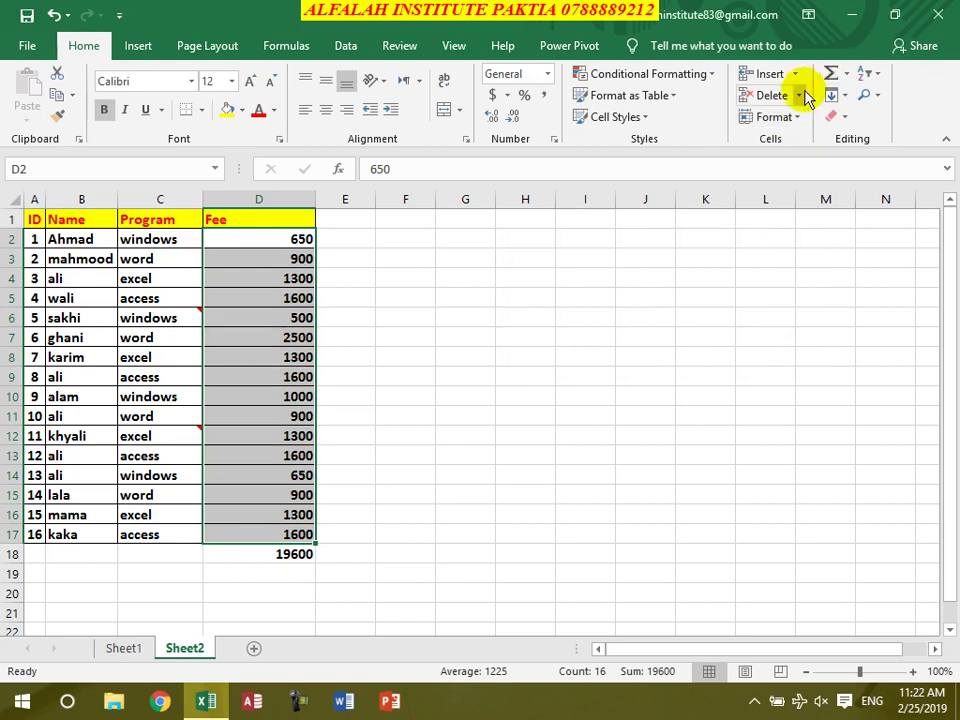
# Apply an Above Average rule to the selected fees with Light Red Fill with Dark Red Text.
pyautogui.click(652, 75)
pyautogui.moveTo(707, 158)
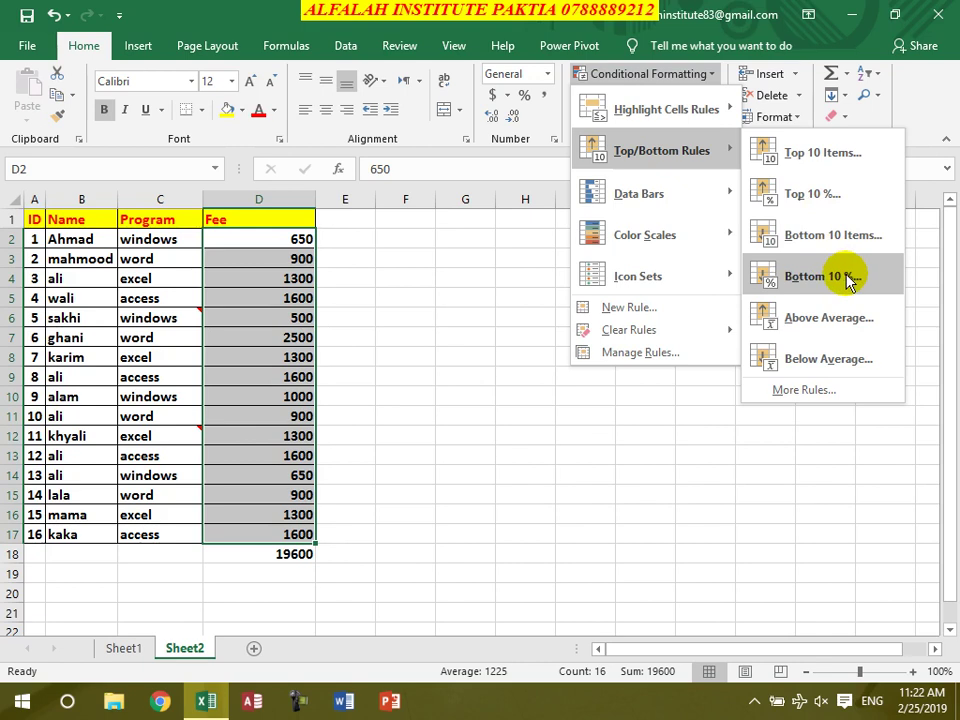
pyautogui.click(817, 322)
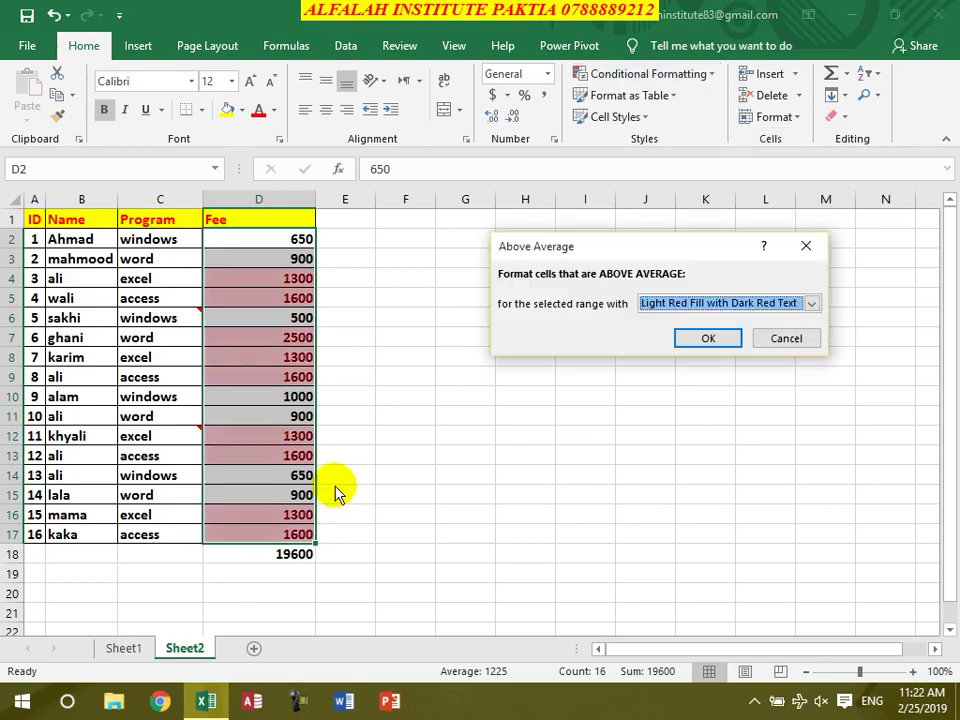
pyautogui.click(708, 339)
# Enter the formula =average(D7:D17) in cell F8 to calculate the average of those fees.
pyautogui.click(422, 351)
pyautogui.write('=')
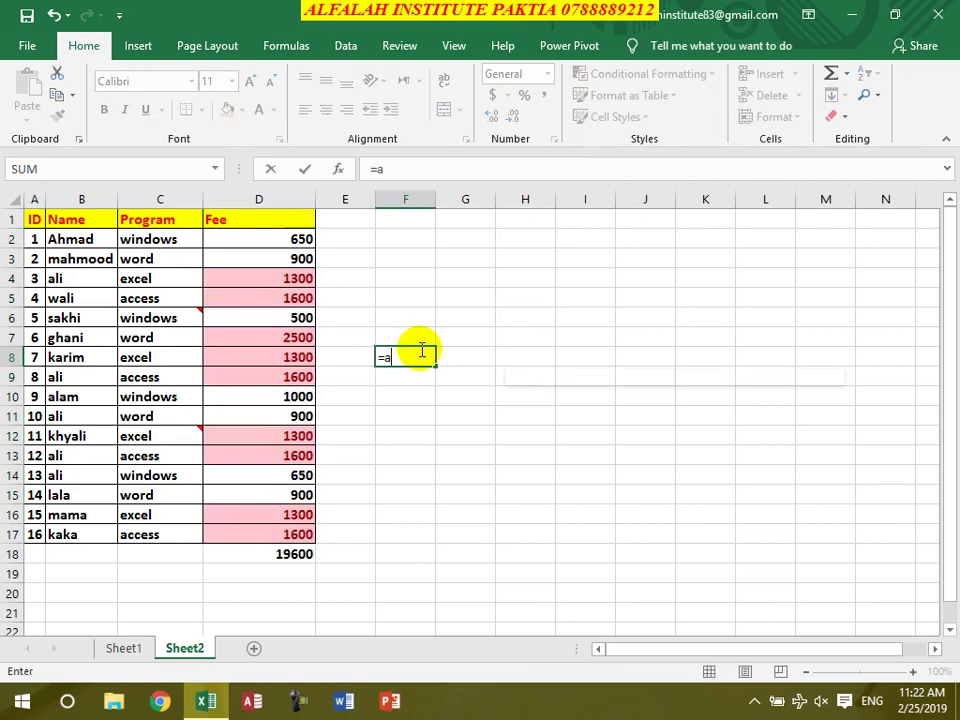
pyautogui.write('average')
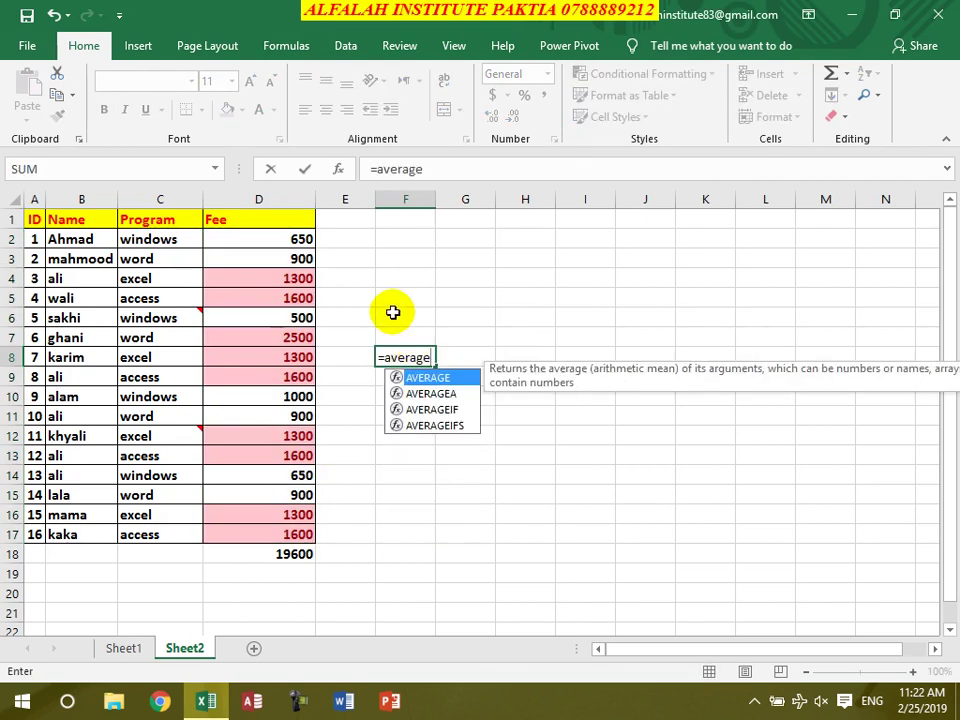
pyautogui.write('(')
pyautogui.click(253, 245)
pyautogui.moveTo(257, 340); pyautogui.dragTo(255, 538)
pyautogui.write(')')
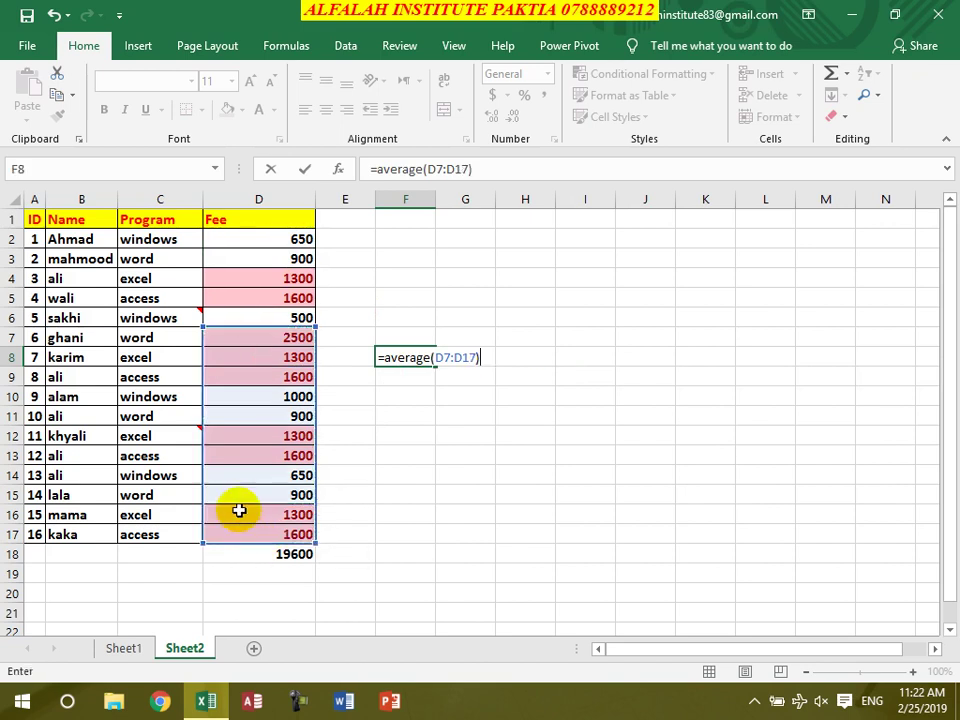
pyautogui.press('Return')
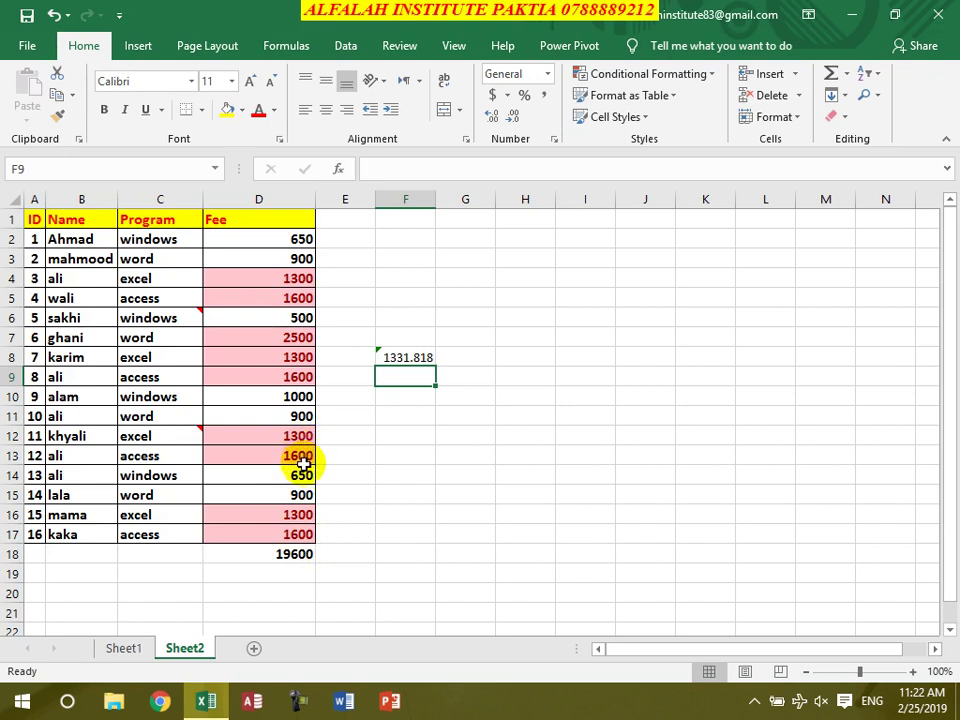
# Clear the conditional formatting rules from the selected Fee column range D1:D17.
pyautogui.moveTo(270, 226); pyautogui.dragTo(275, 534)
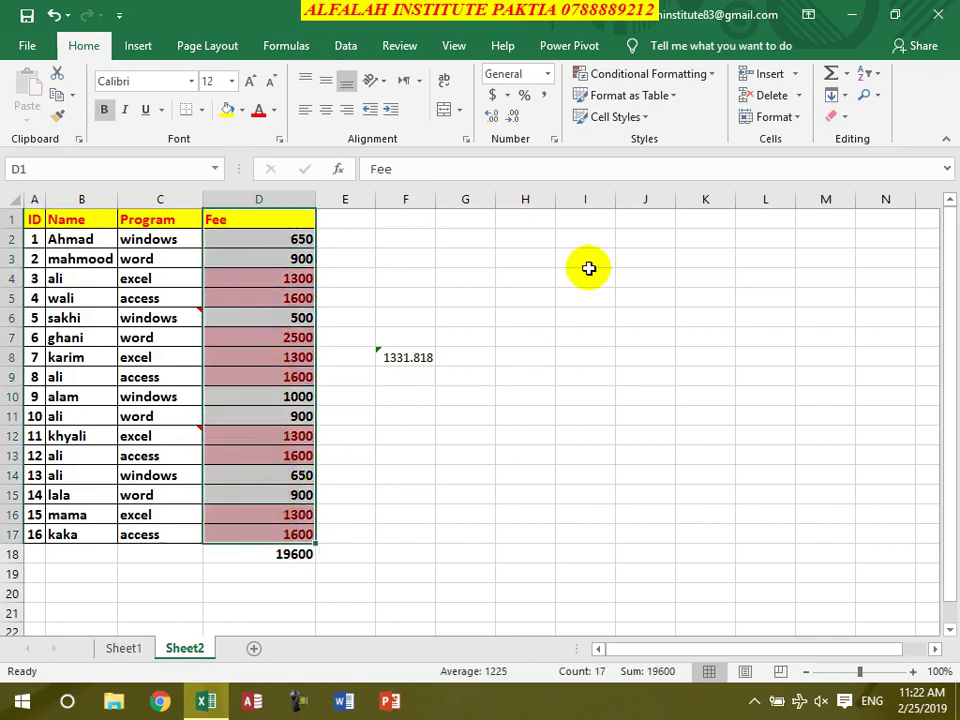
pyautogui.click(708, 74)
pyautogui.moveTo(670, 330)
pyautogui.click(772, 334)
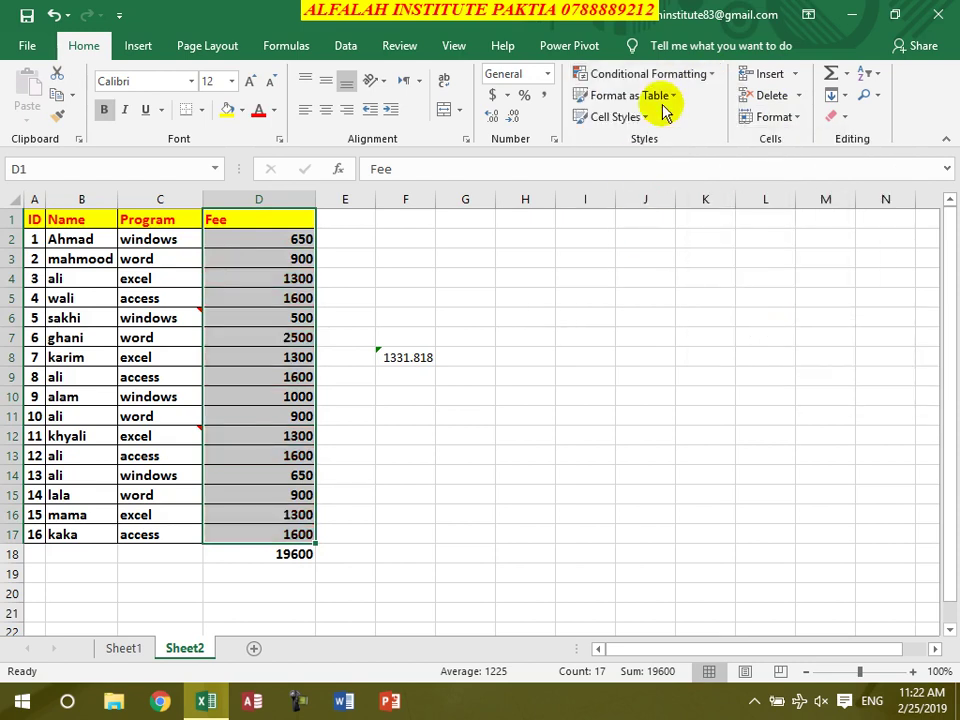
# Preview an Above Average rule with Light Red Fill with Dark Red Text on D1:D17, and cancel it.
pyautogui.click(691, 82)
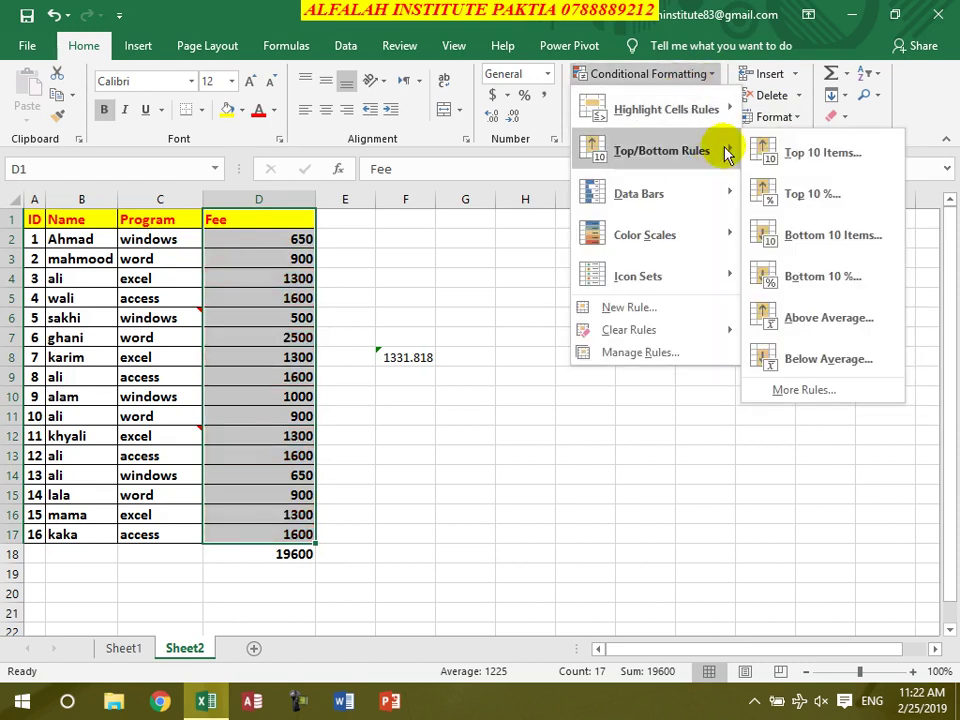
pyautogui.click(833, 327)
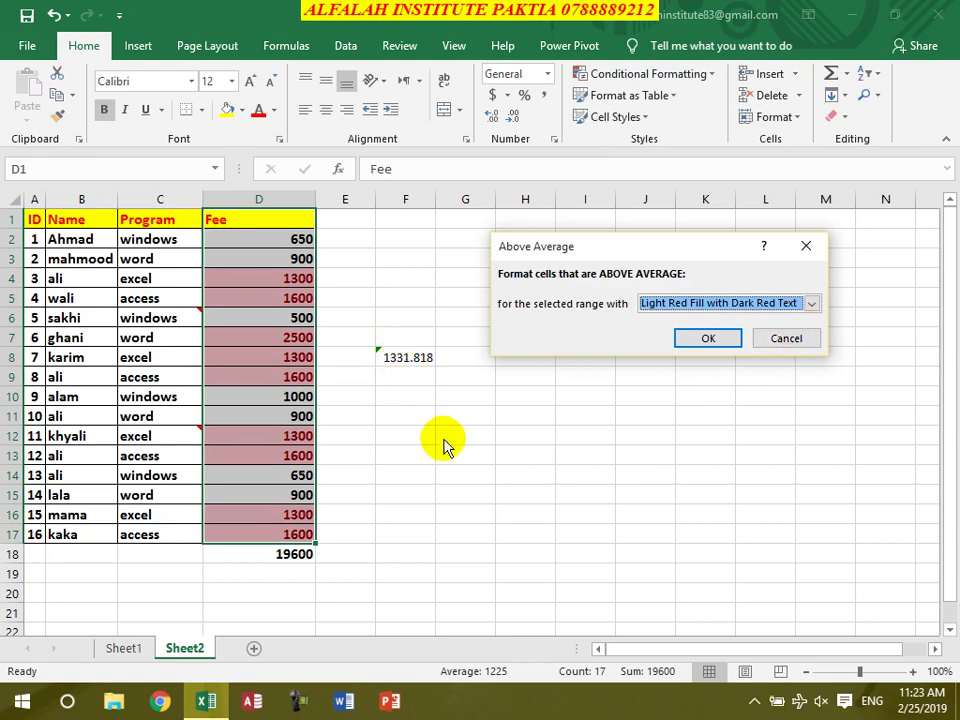
pyautogui.click(778, 341)
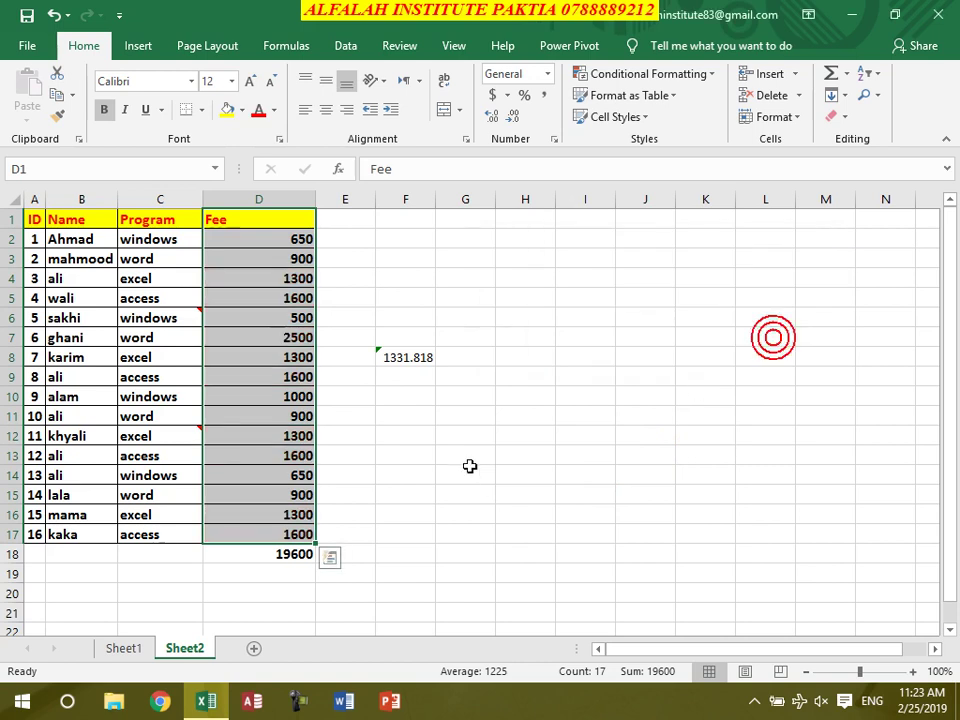
# Enter the formula =average(D2:D17) in cell G12 to calculate the average of all fees.
pyautogui.click(459, 437)
pyautogui.write('=')
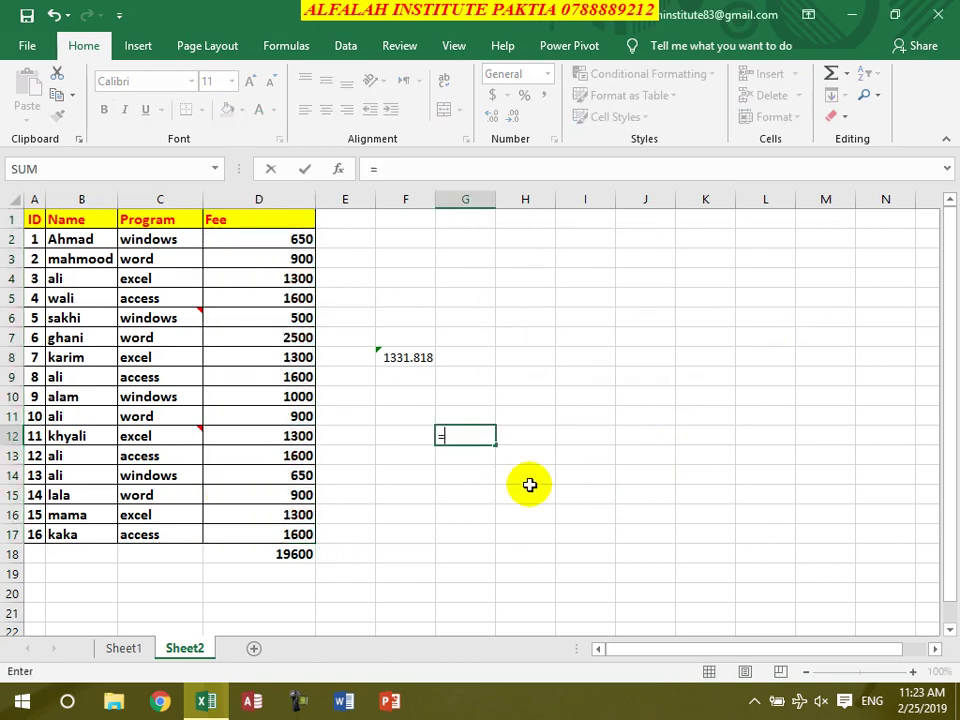
pyautogui.write('average(')
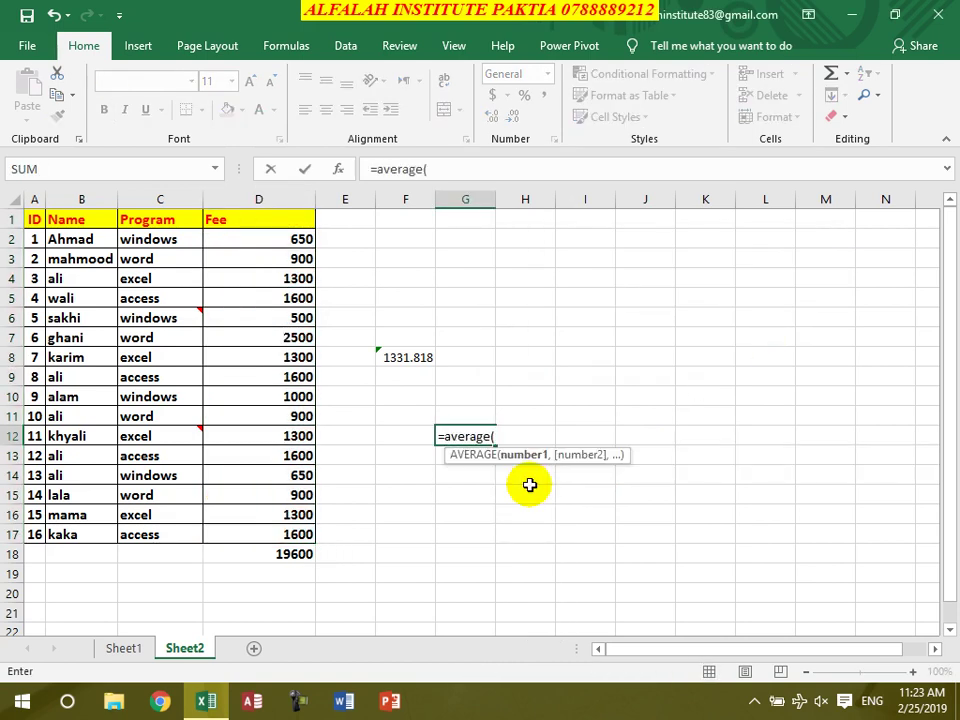
pyautogui.moveTo(263, 231); pyautogui.dragTo(288, 532)
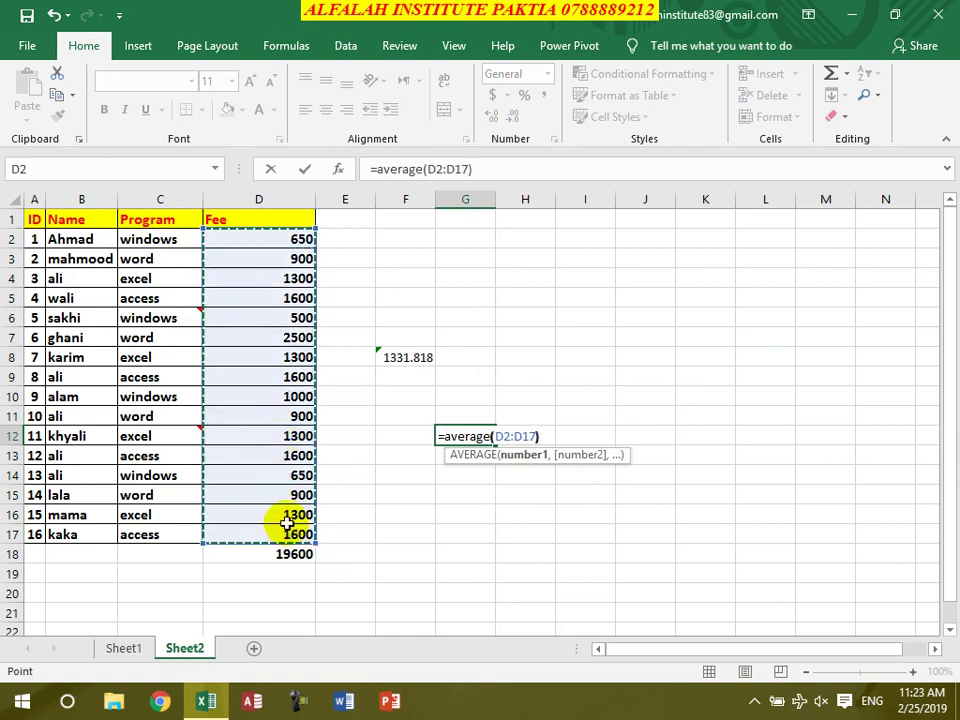
pyautogui.write(')')
pyautogui.press('Return')
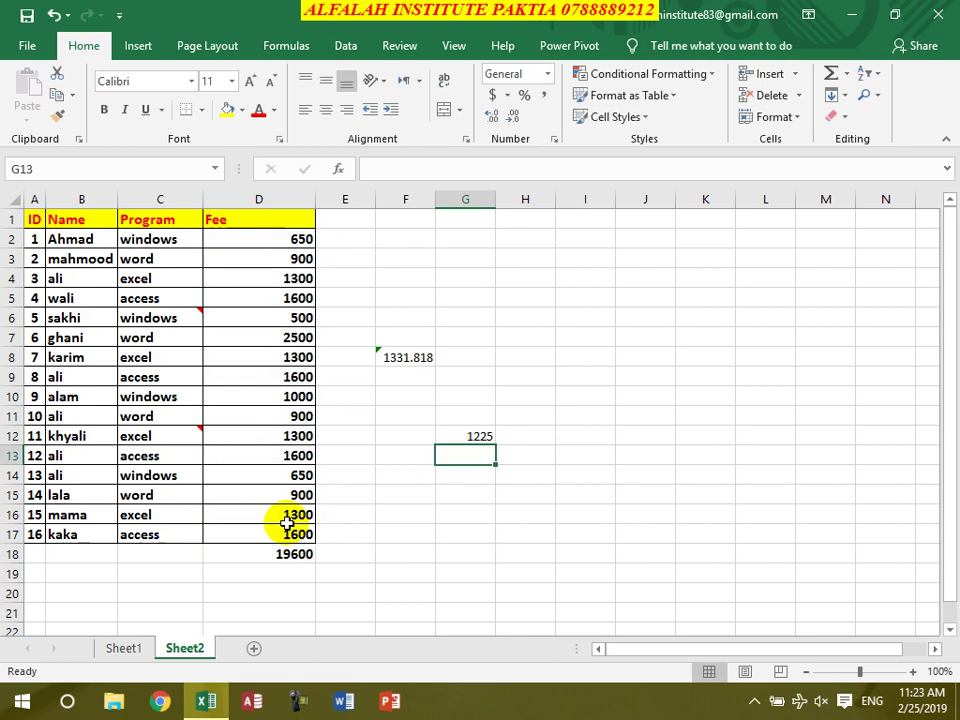
# Delete the incomplete-range average formula from cell F8 and select the average in G12.
pyautogui.click(394, 357)
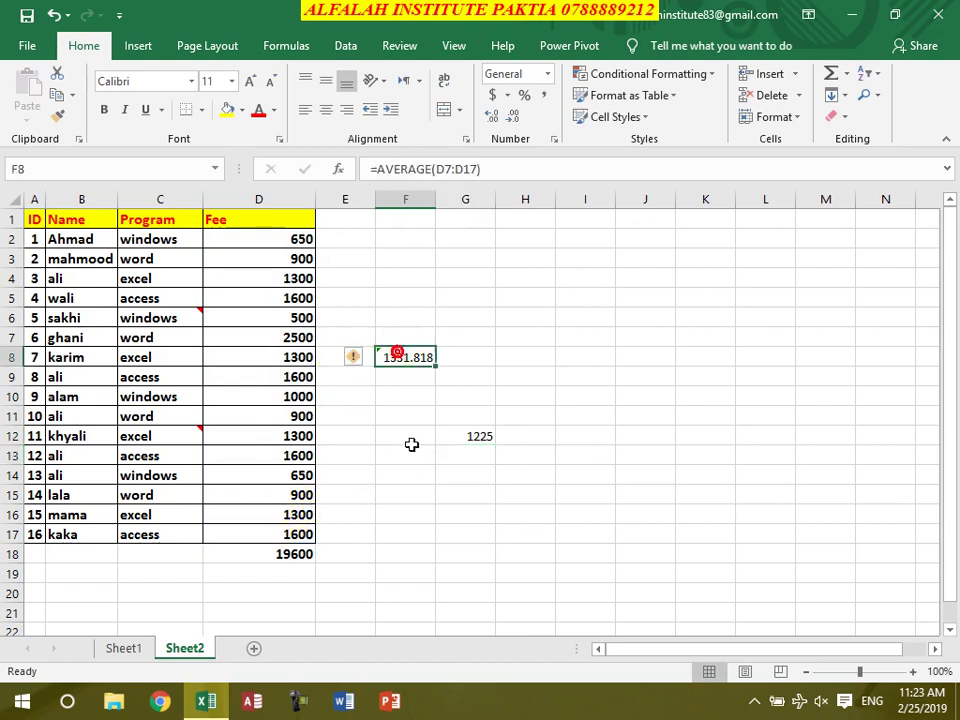
pyautogui.moveTo(414, 492); pyautogui.dragTo(412, 475)
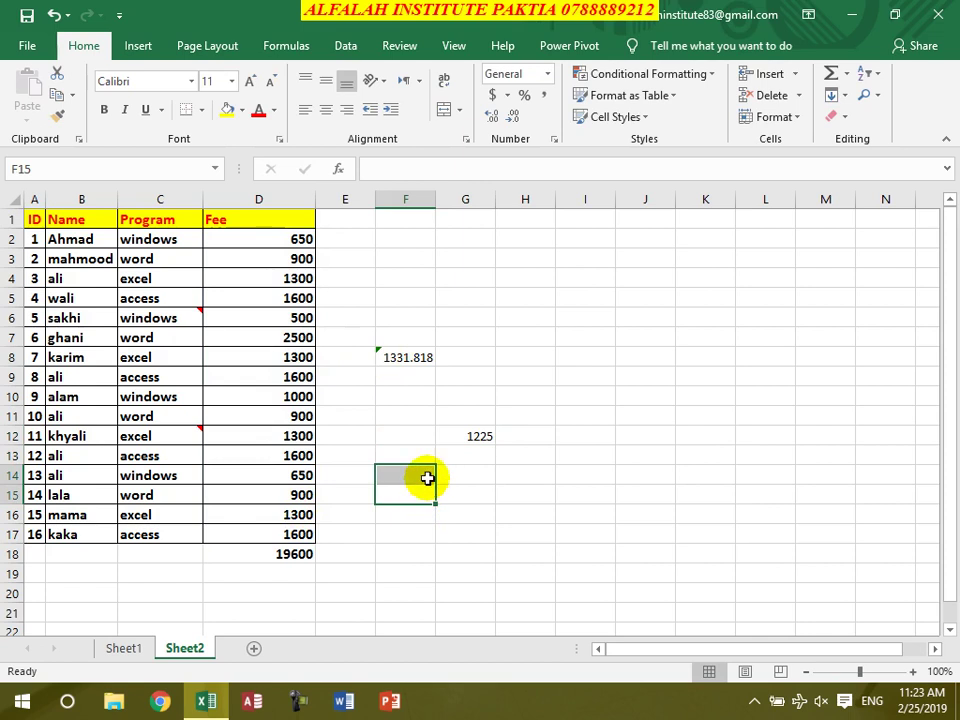
pyautogui.click(420, 361)
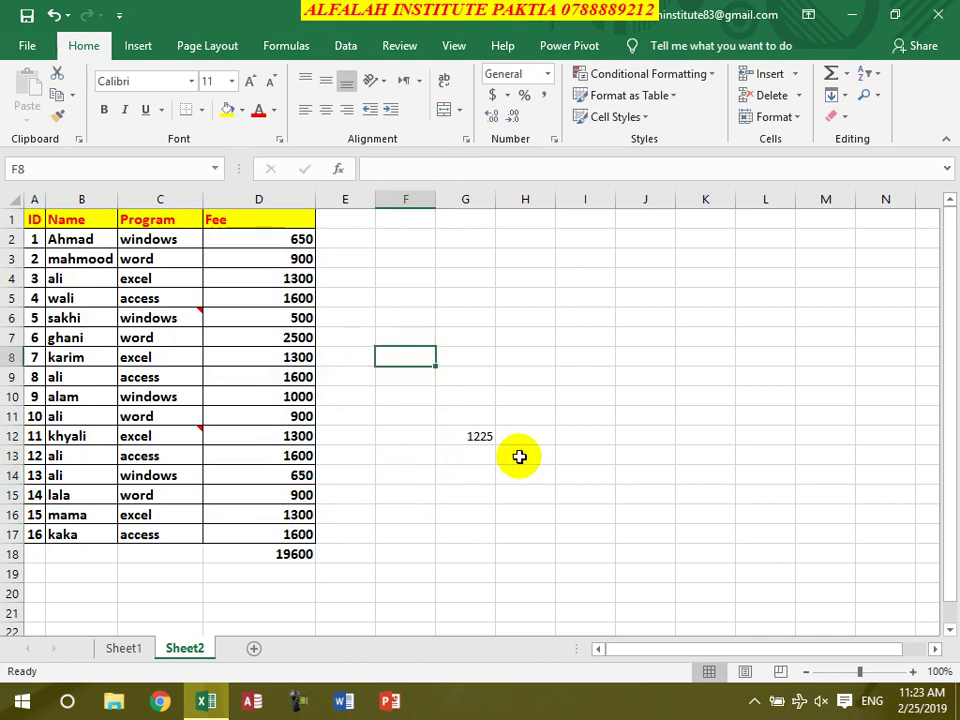
pyautogui.click(482, 437)
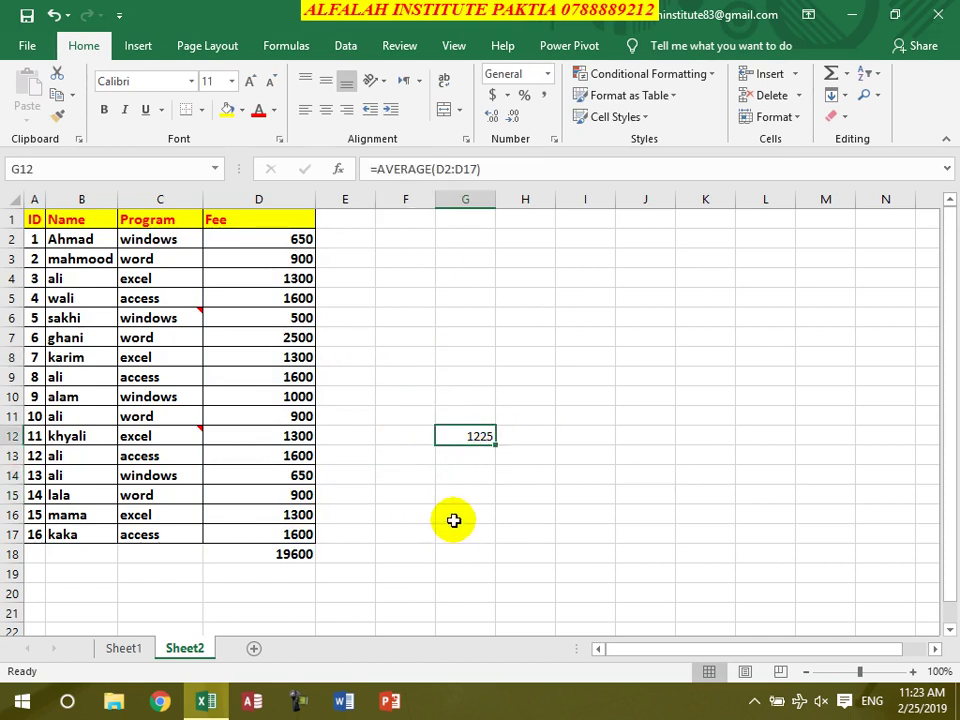
# Apply light blue solid-fill data bars to the fee values in D2:D17.
pyautogui.moveTo(259, 236); pyautogui.dragTo(288, 517)
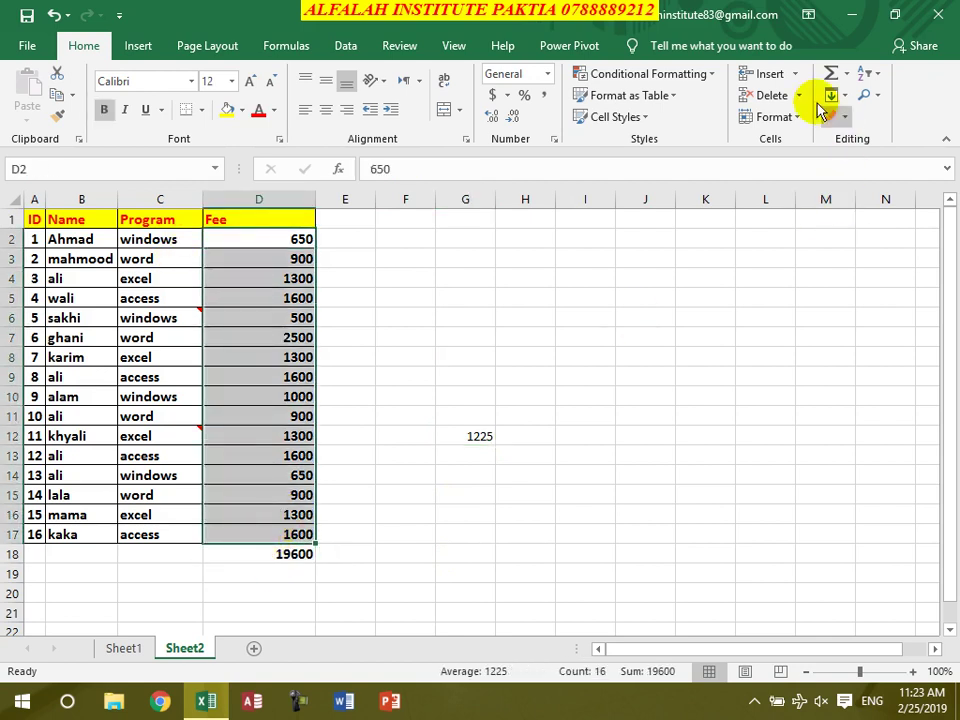
pyautogui.click(705, 74)
pyautogui.moveTo(720, 162)
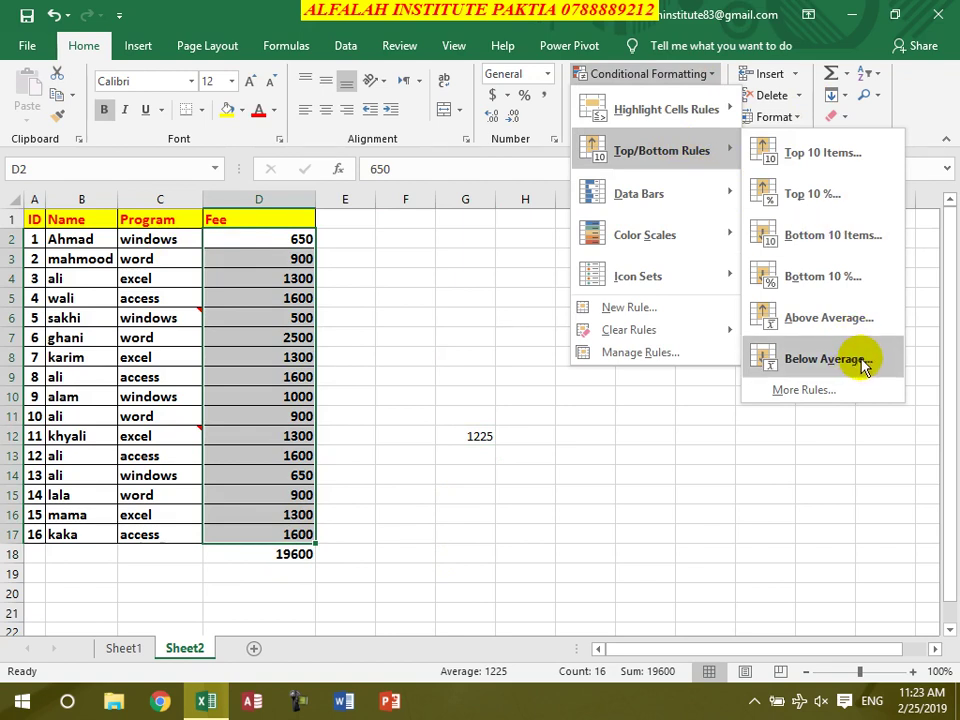
pyautogui.moveTo(677, 189)
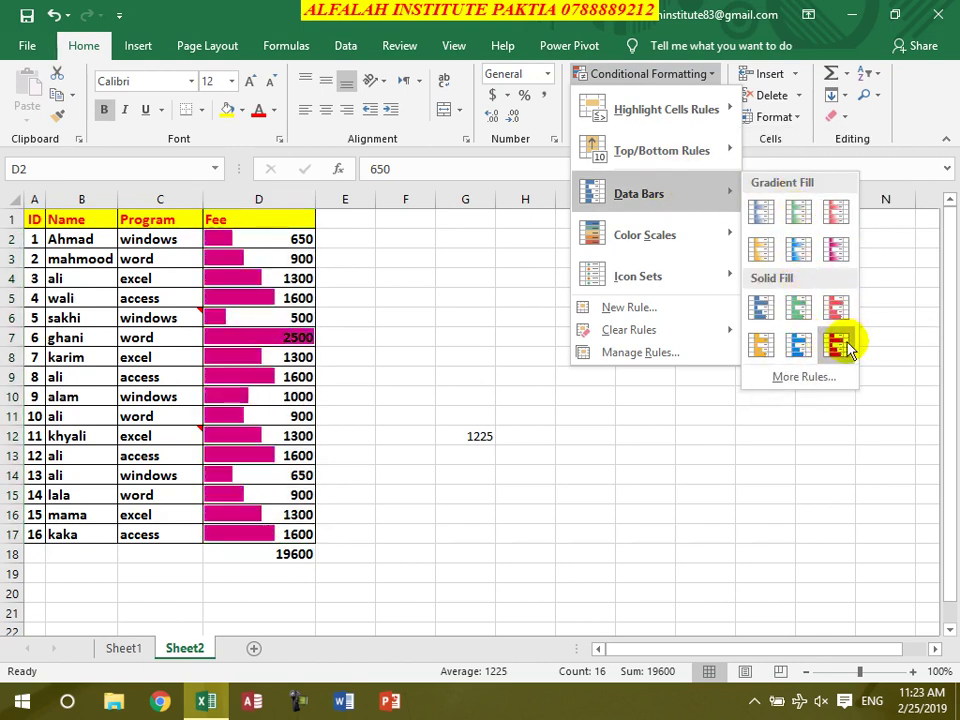
pyautogui.click(805, 358)
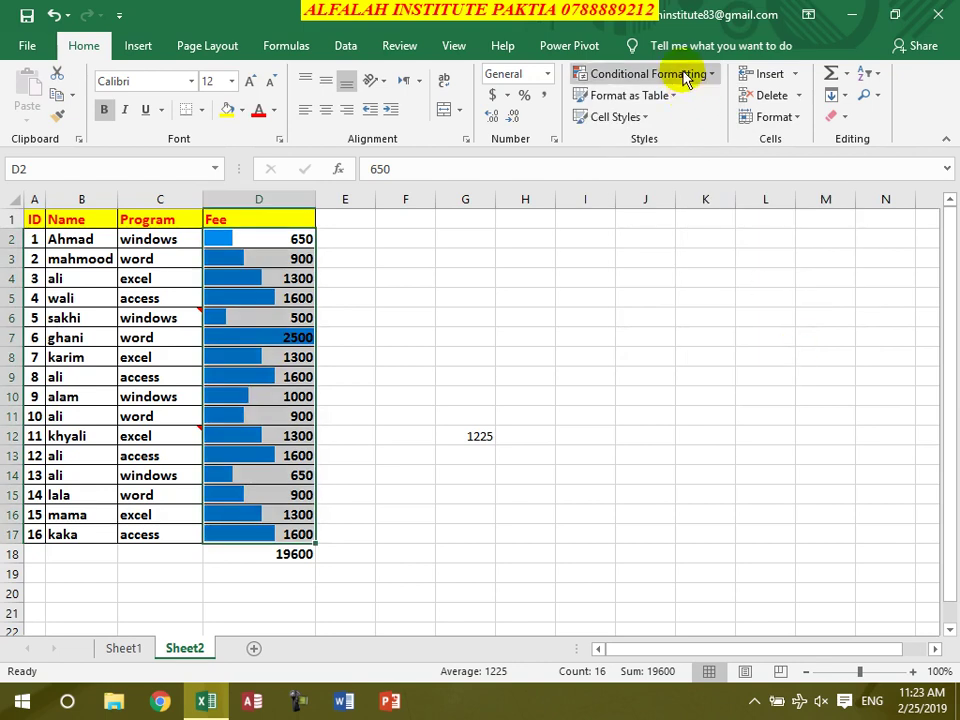
# Clear the conditional formatting rules from the entire sheet.
pyautogui.click(684, 75)
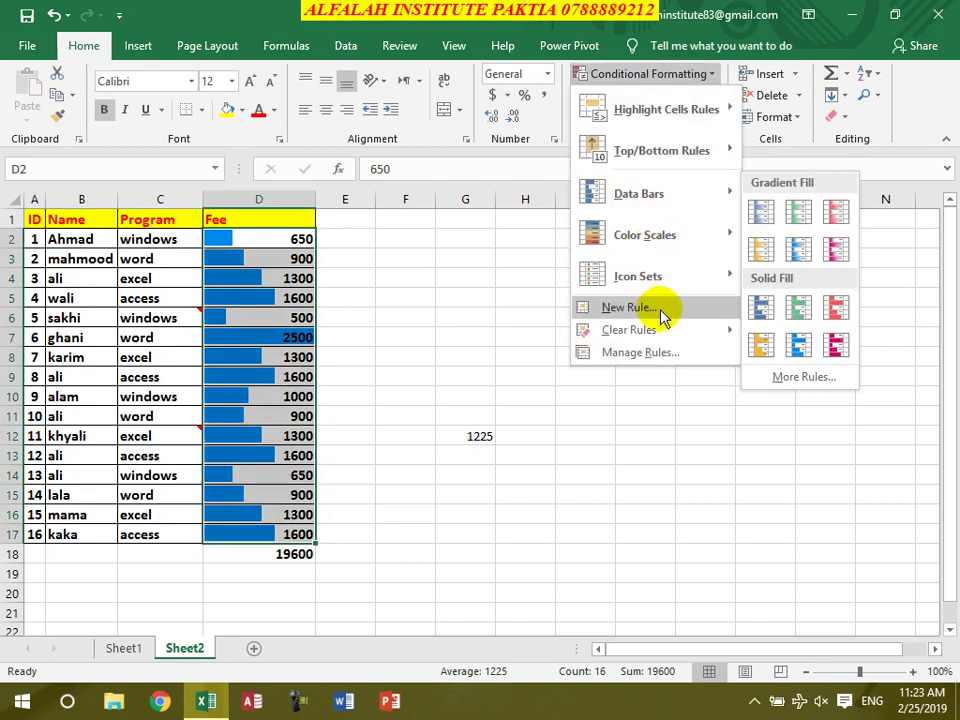
pyautogui.moveTo(727, 337)
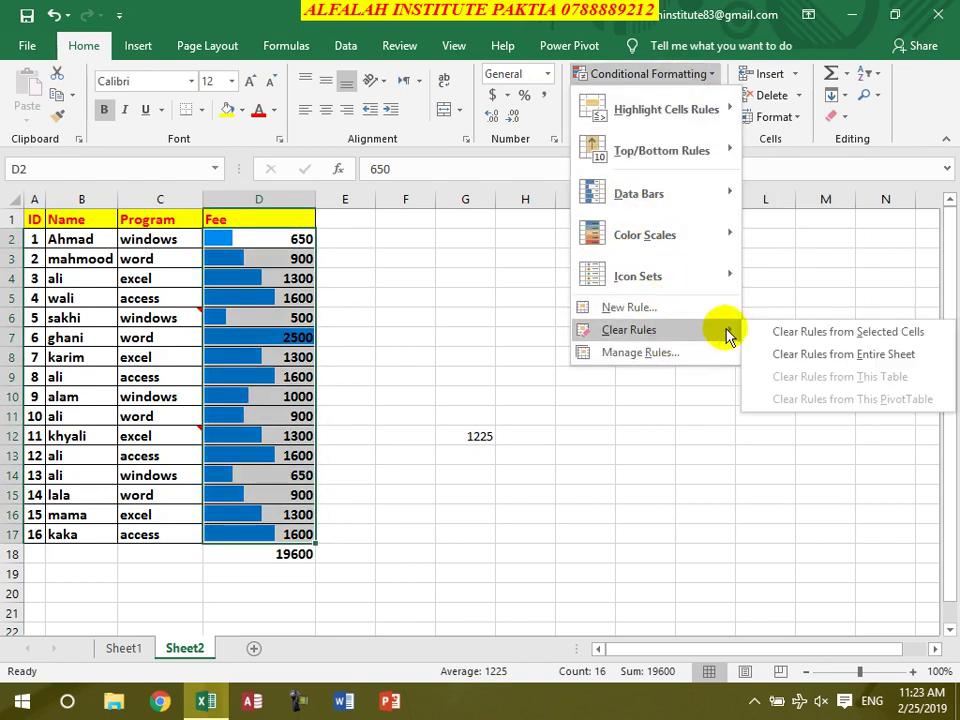
pyautogui.click(863, 356)
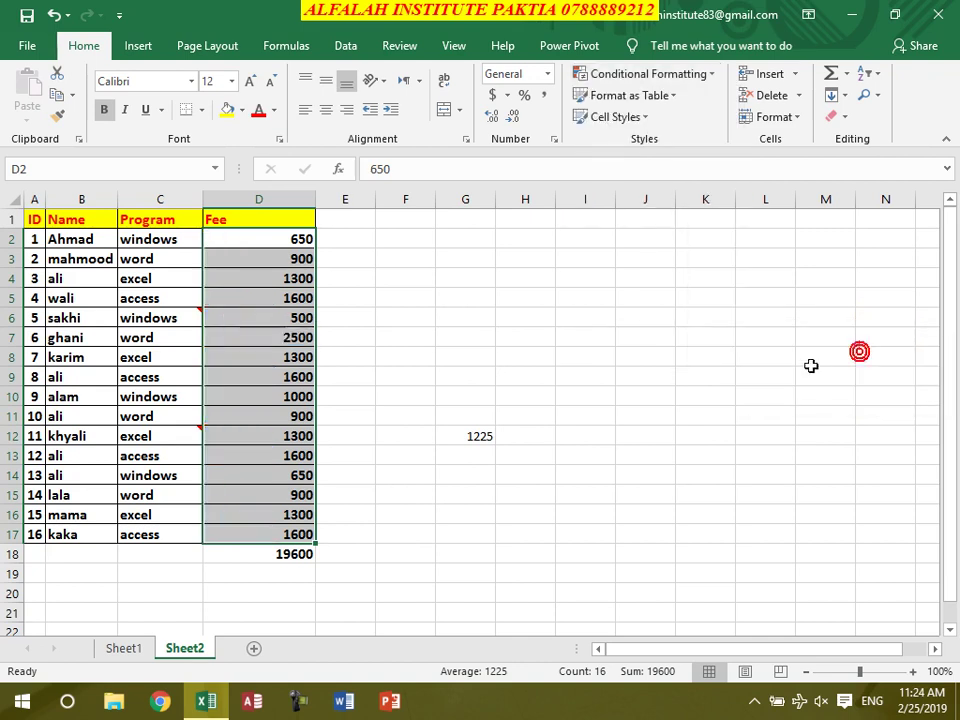
# Preview the color scales and icon sets for the selected fees, and browse the rule types for a new formatting rule.
pyautogui.click(668, 76)
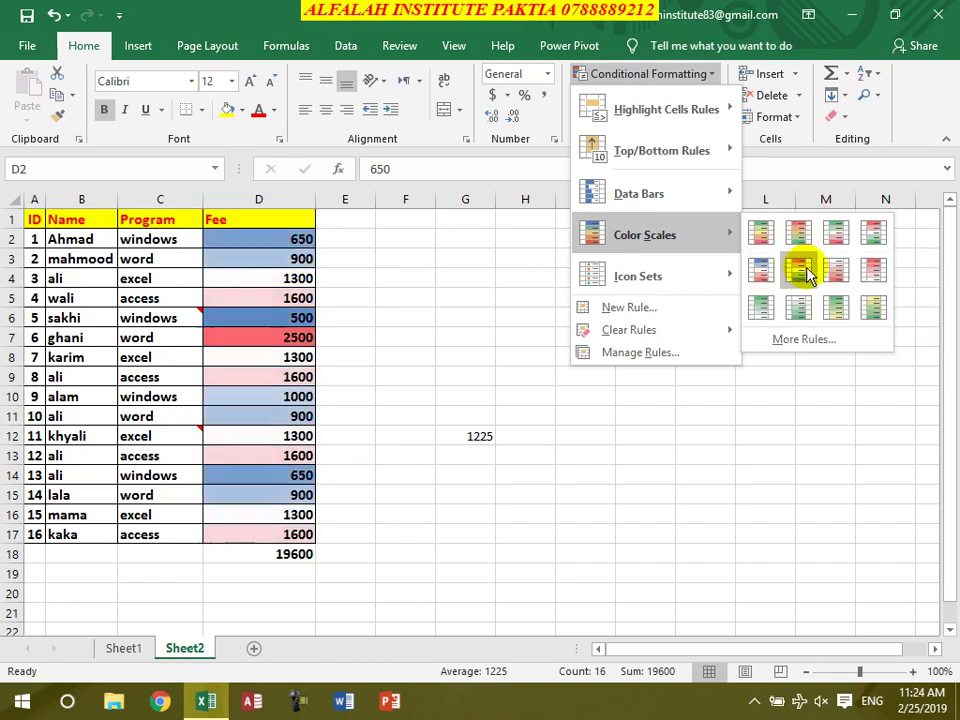
pyautogui.moveTo(670, 276)
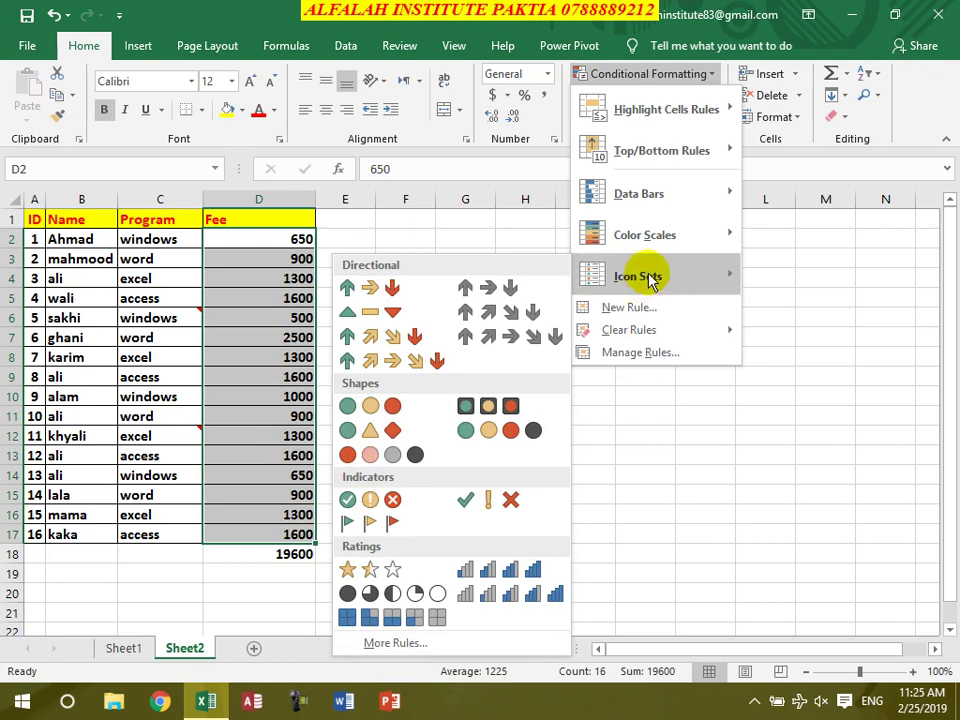
pyautogui.click(634, 309)
pyautogui.click(505, 207)
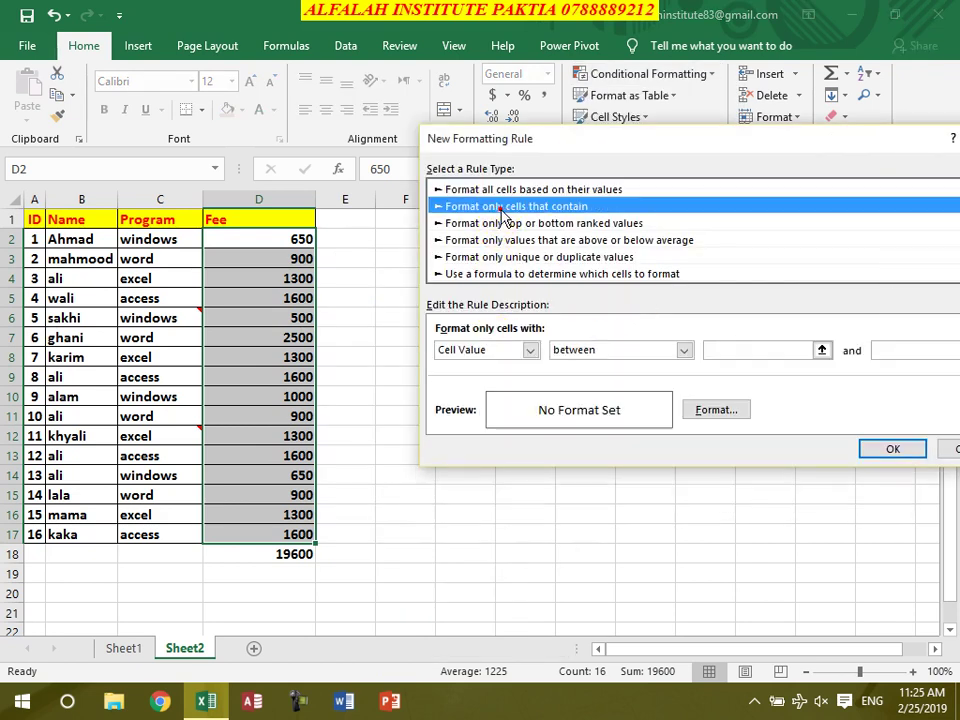
pyautogui.click(505, 223)
pyautogui.click(508, 241)
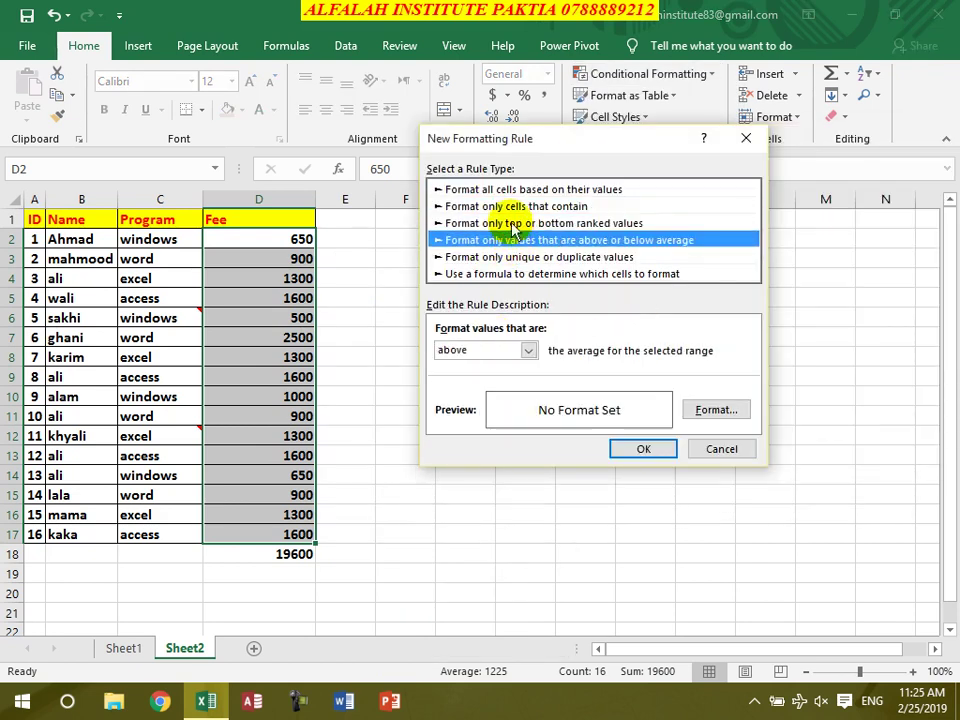
# Create a new rule that formats all selected fee cells based on their values, using the Data Bar style with a red solid fill.
pyautogui.click(510, 190)
pyautogui.click(616, 346)
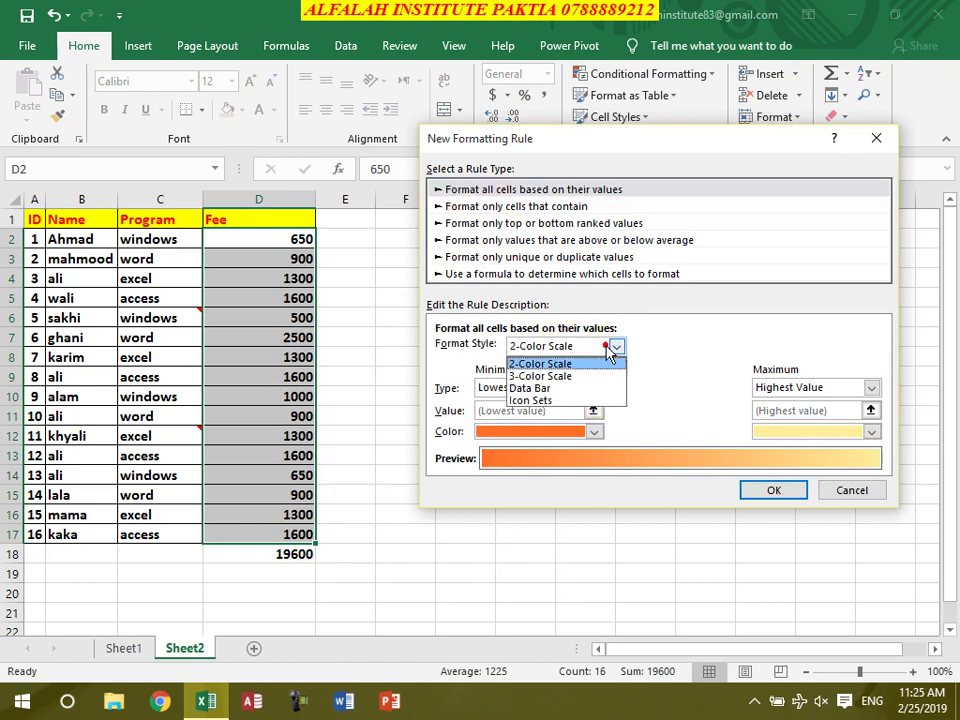
pyautogui.click(540, 388)
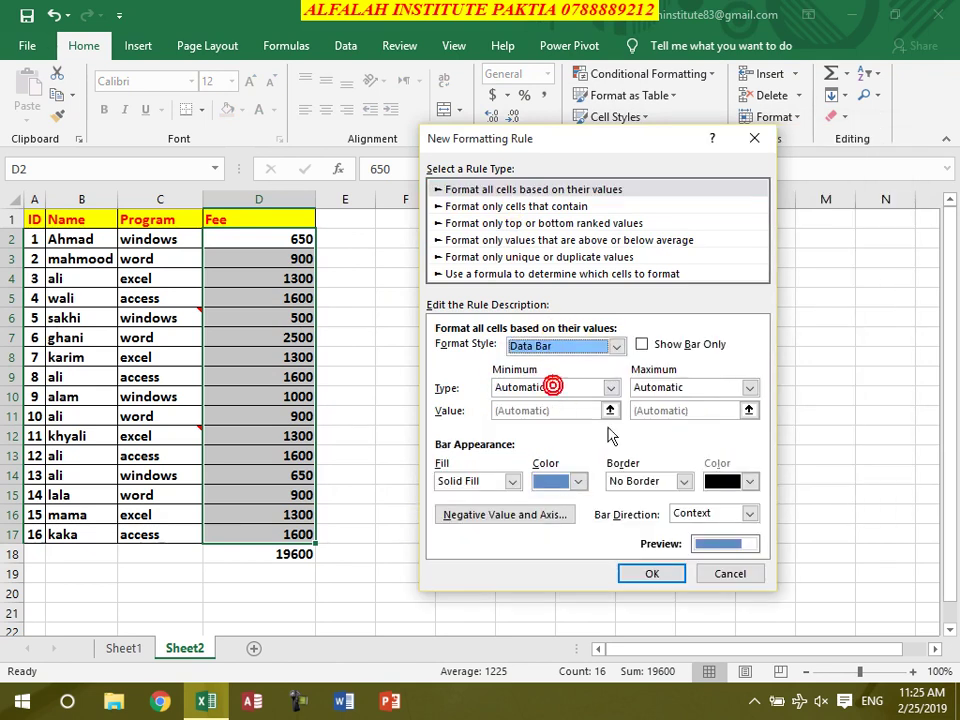
pyautogui.click(578, 481)
pyautogui.click(557, 627)
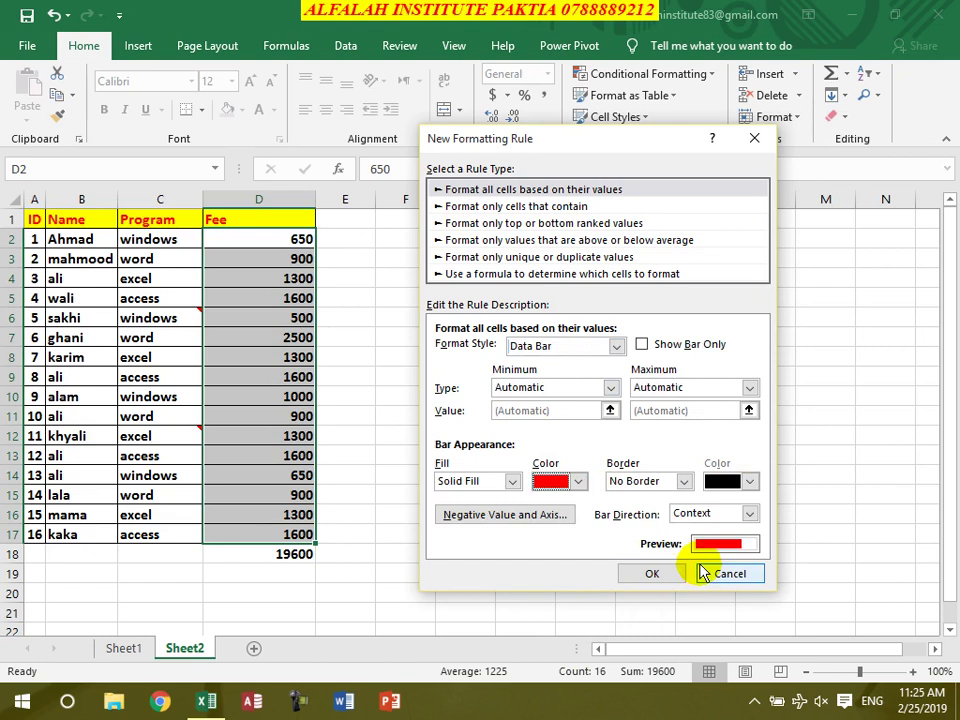
pyautogui.click(663, 574)
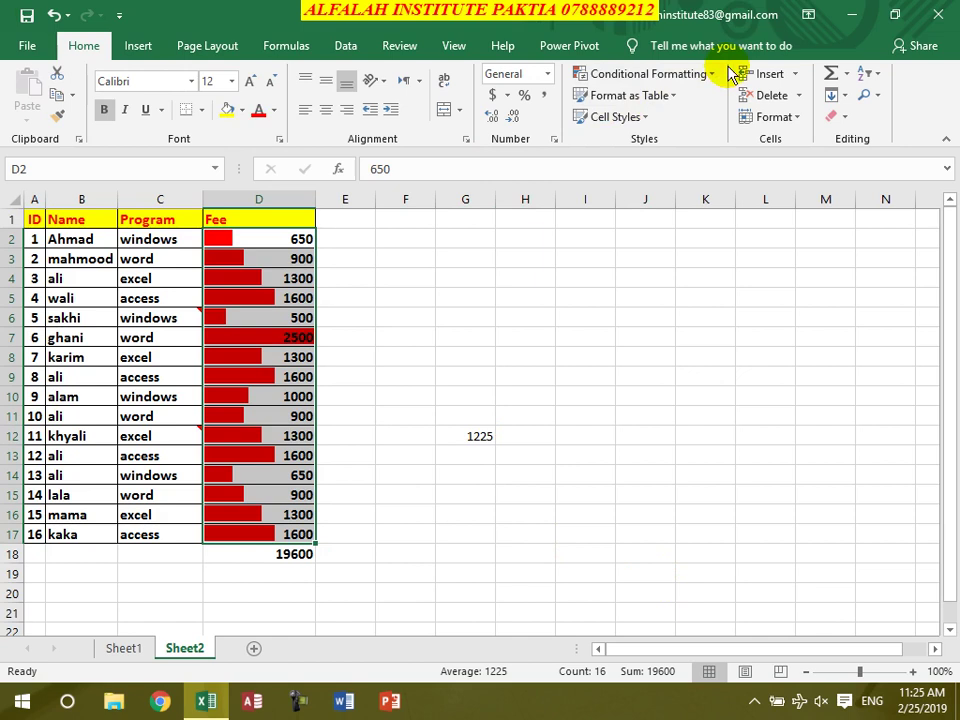
# Clear the data bar rule from the selected fee cells only.
pyautogui.click(699, 79)
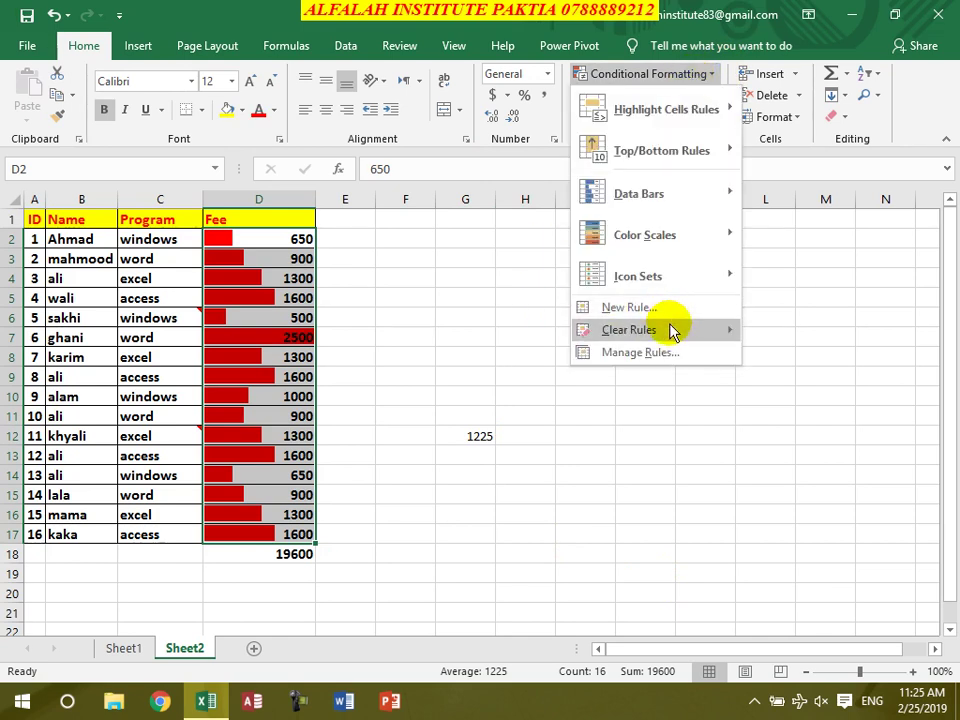
pyautogui.moveTo(671, 328)
pyautogui.click(785, 333)
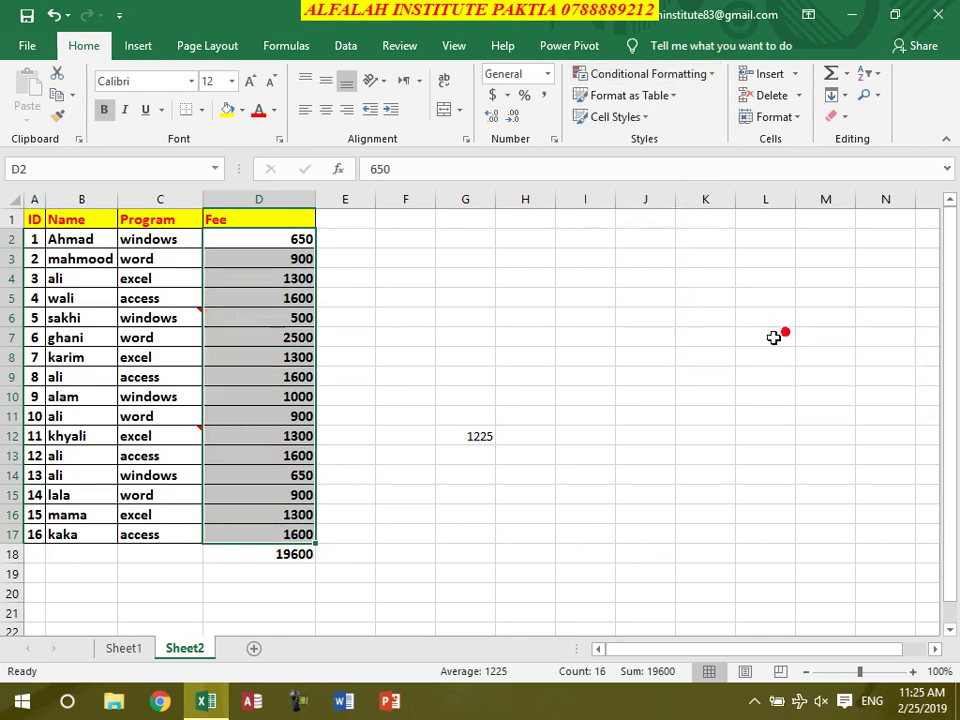
# Add a default 2-Color Scale rule to the selected fees through the Conditional Formatting Rules Manager, and undo it.
pyautogui.click(617, 75)
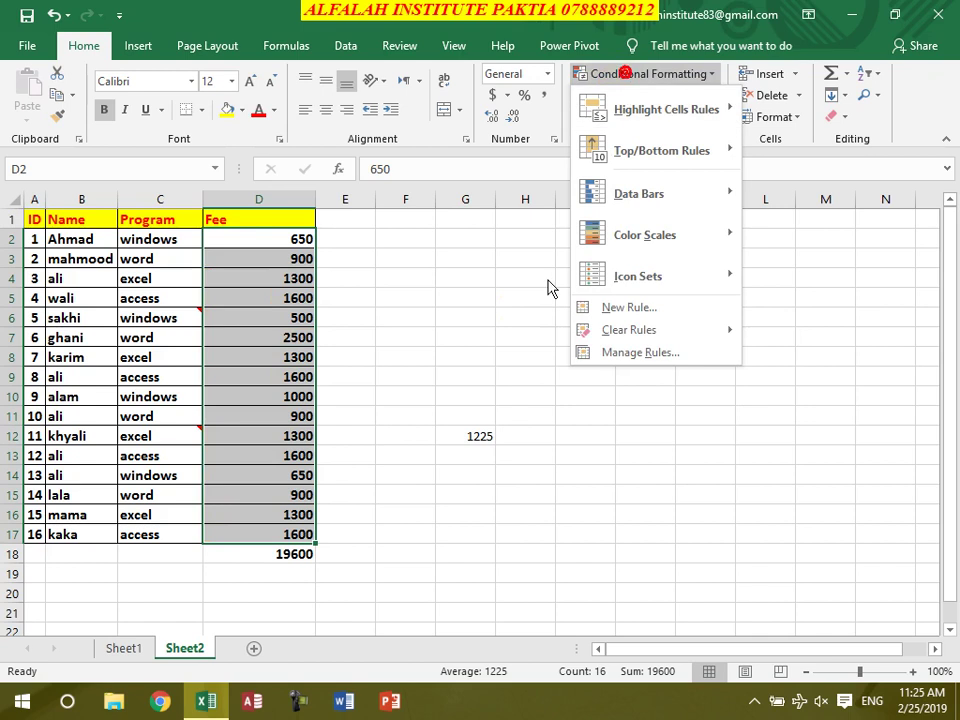
pyautogui.click(640, 352)
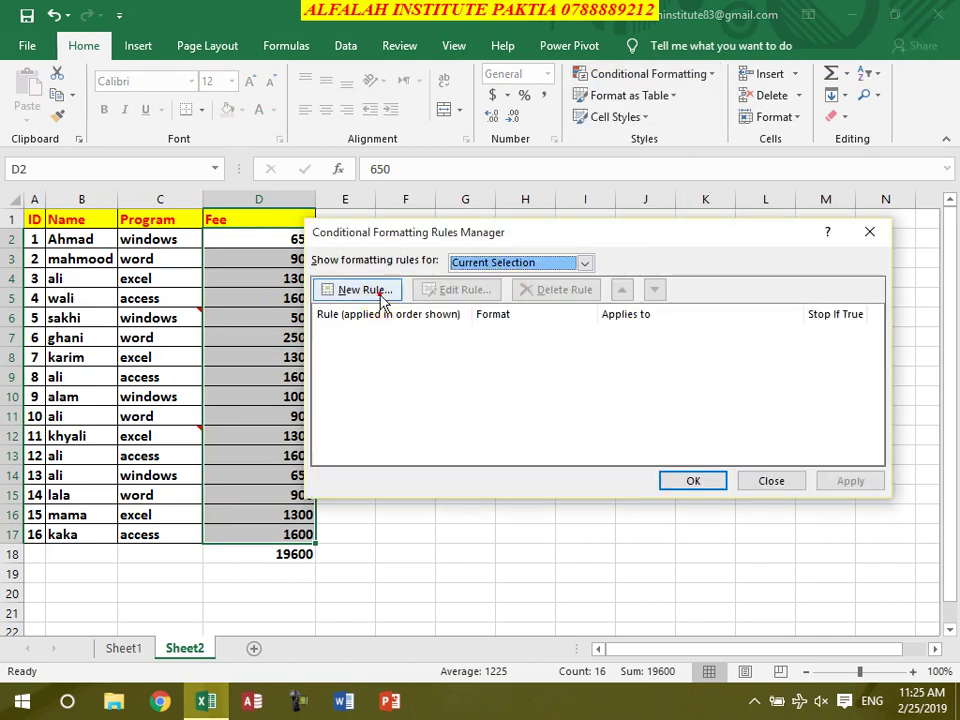
pyautogui.click(378, 291)
pyautogui.click(711, 533)
pyautogui.click(694, 481)
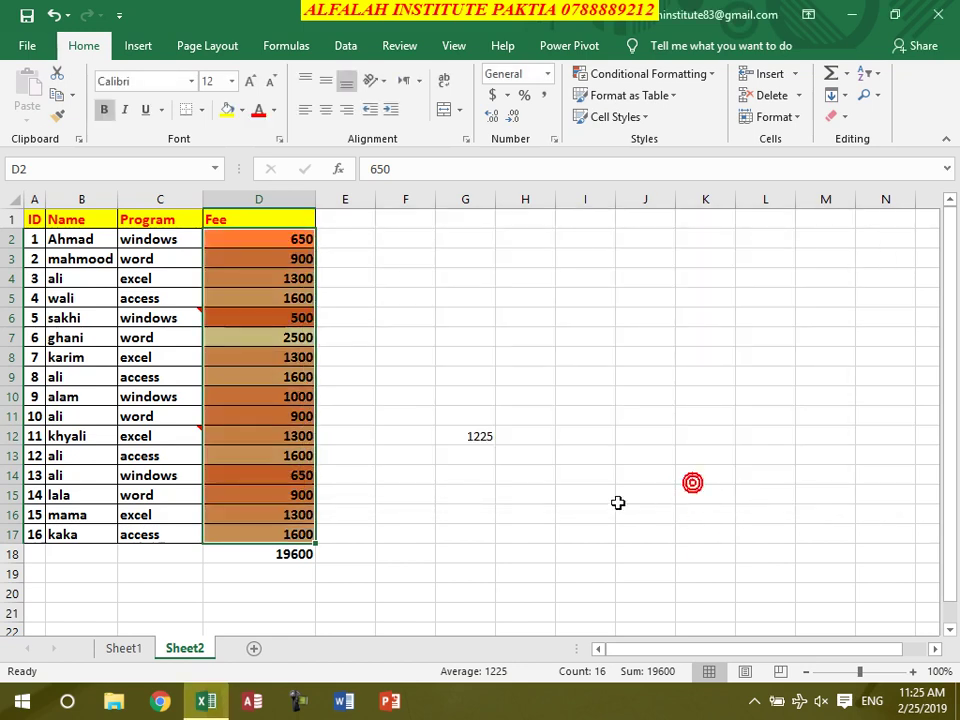
pyautogui.click(55, 18)
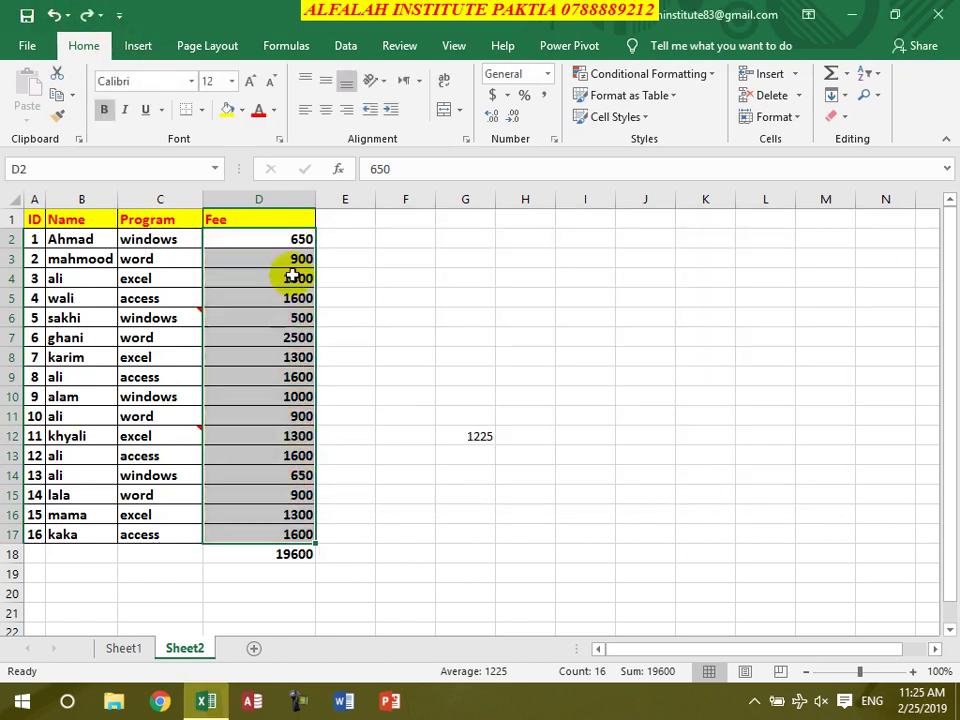
pyautogui.click(148, 378)
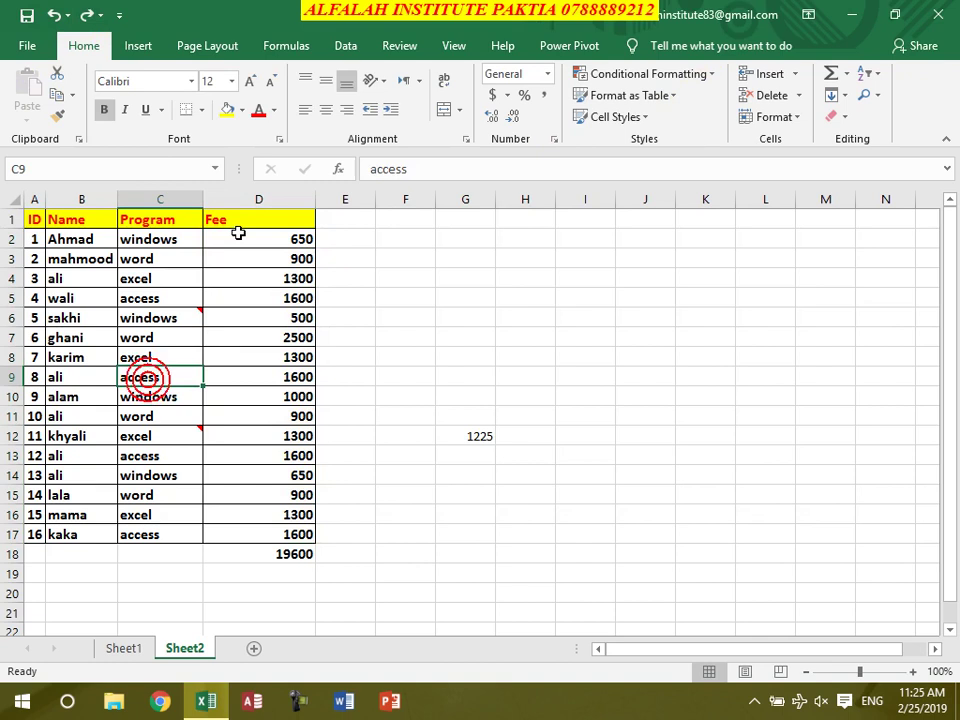
# Remove the yellow fill from the header cells A1:D1.
pyautogui.click(40, 218)
pyautogui.moveTo(42, 217); pyautogui.dragTo(240, 218)
pyautogui.click(242, 110)
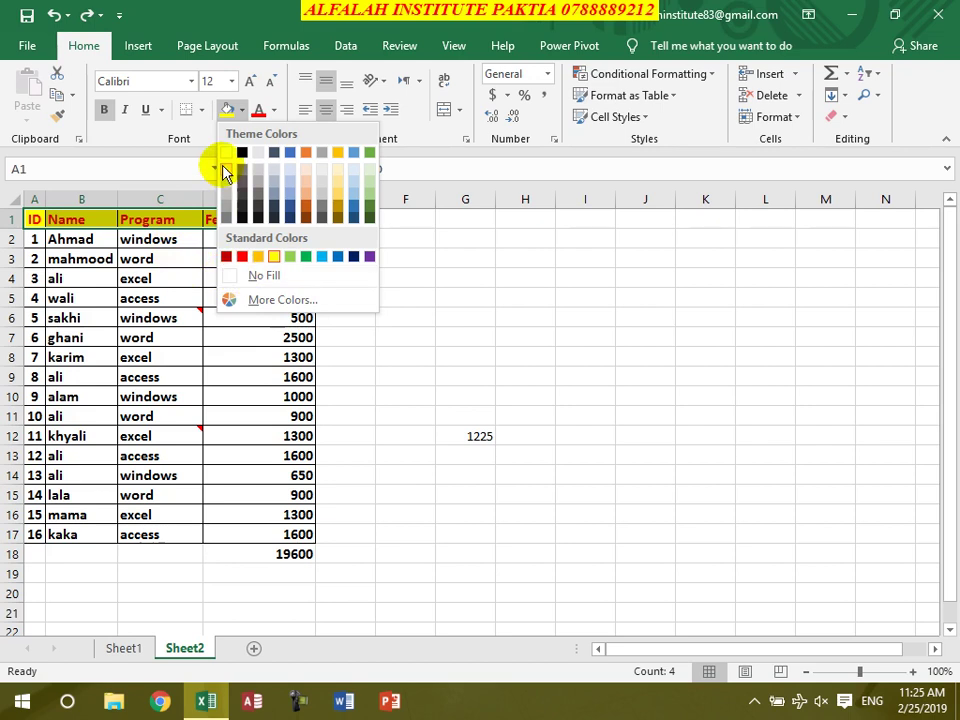
pyautogui.click(256, 274)
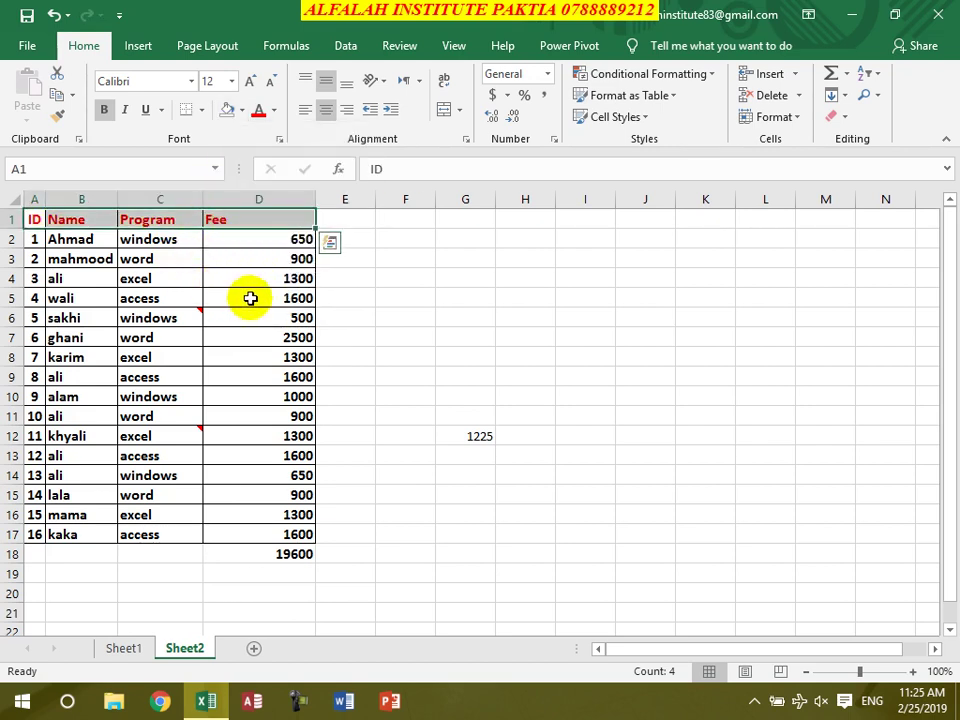
pyautogui.hotkey('ctrl', 'z')
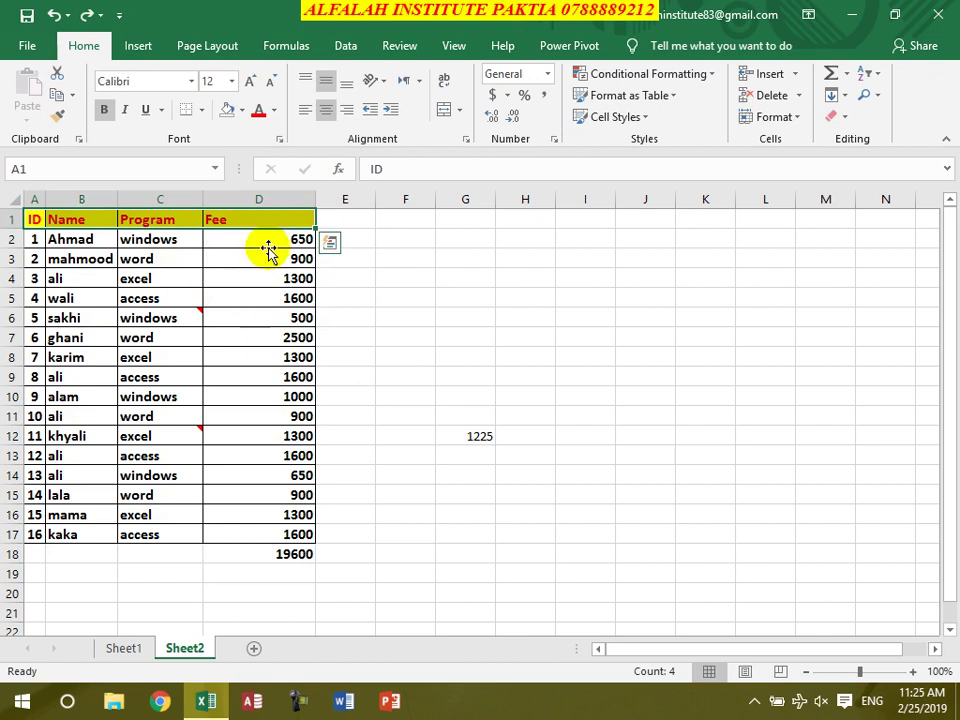
pyautogui.click(241, 110)
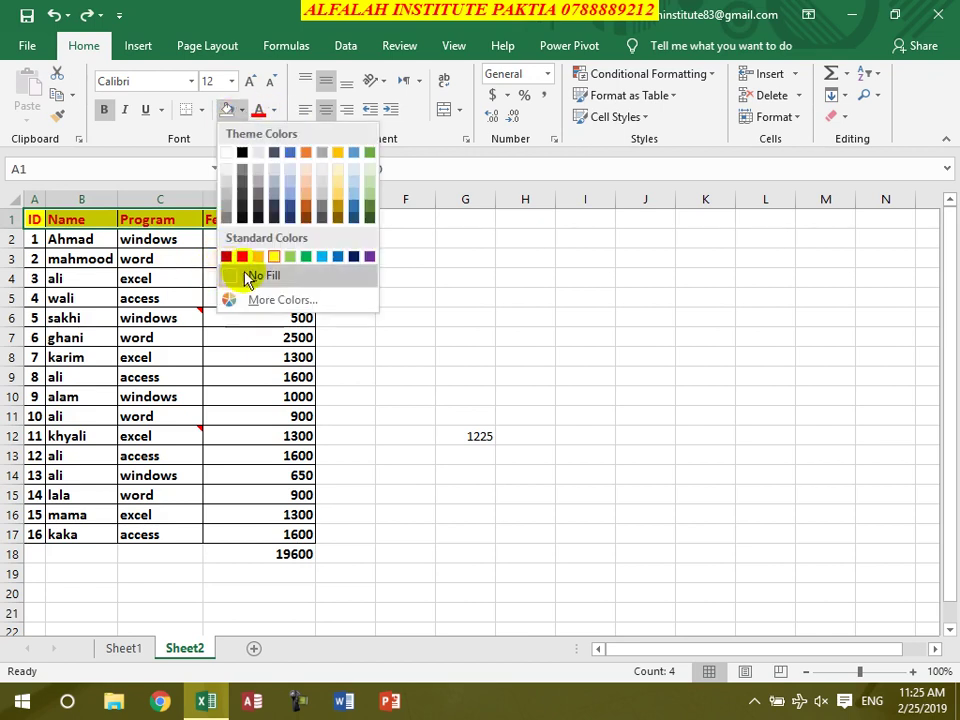
pyautogui.click(244, 272)
pyautogui.moveTo(185, 358); pyautogui.dragTo(199, 347)
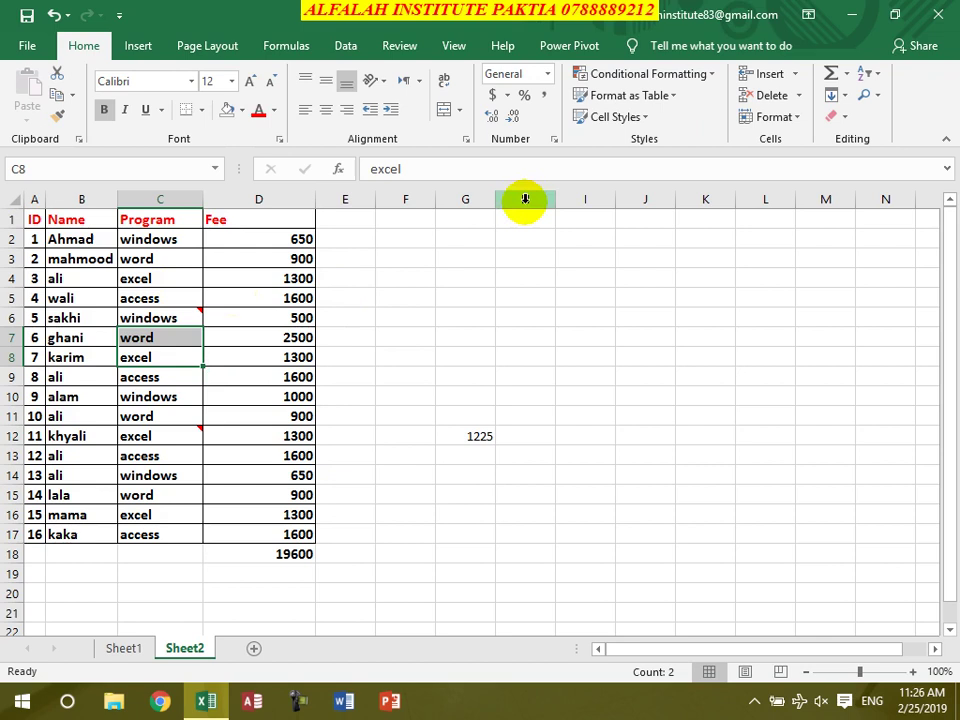
pyautogui.click(662, 100)
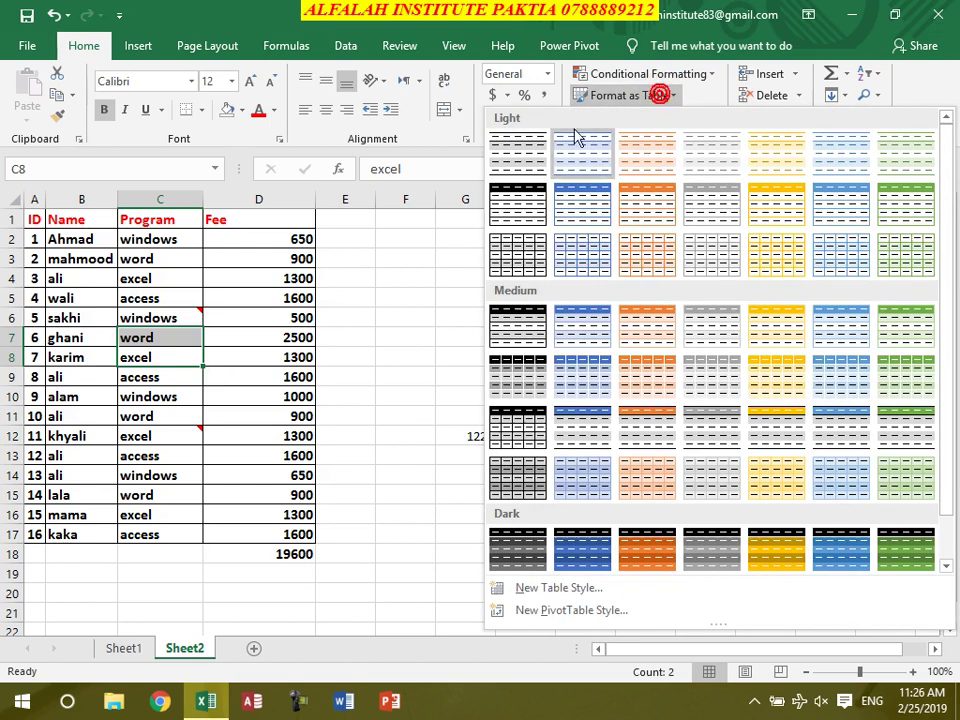
pyautogui.click(563, 360)
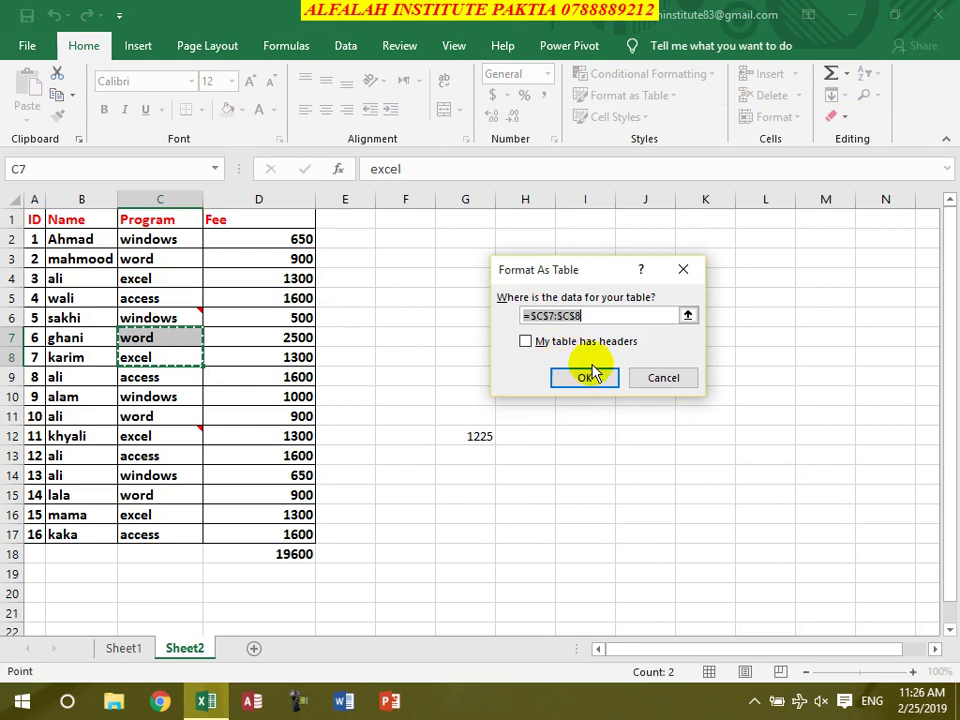
pyautogui.click(656, 377)
# Format the range A1:D18 as a blue Medium-style table without the headers option, and undo it.
pyautogui.click(140, 300)
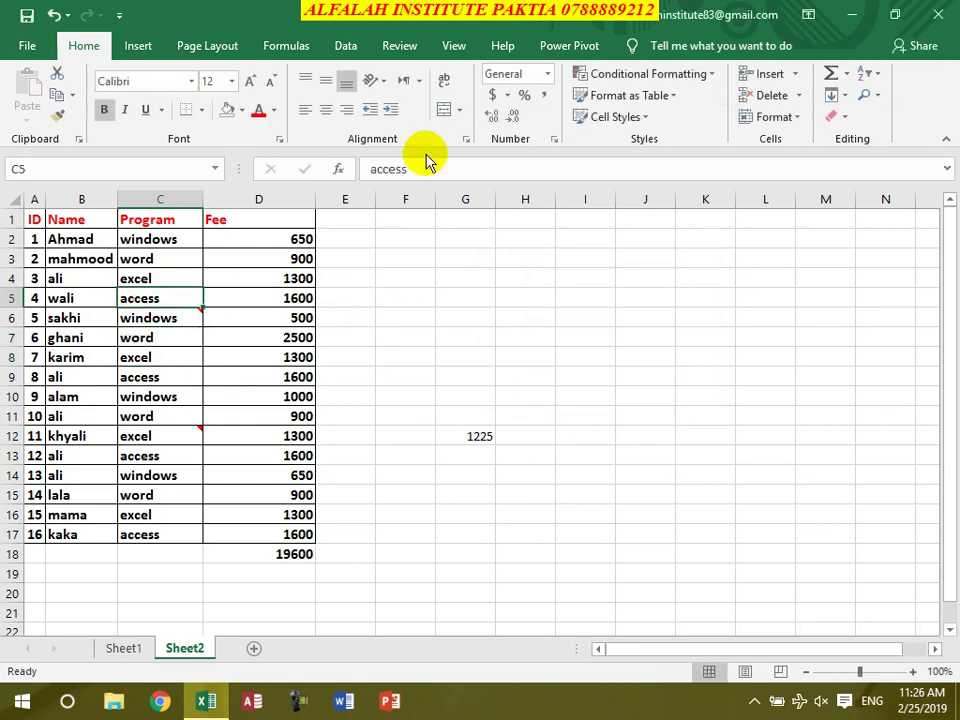
pyautogui.click(638, 97)
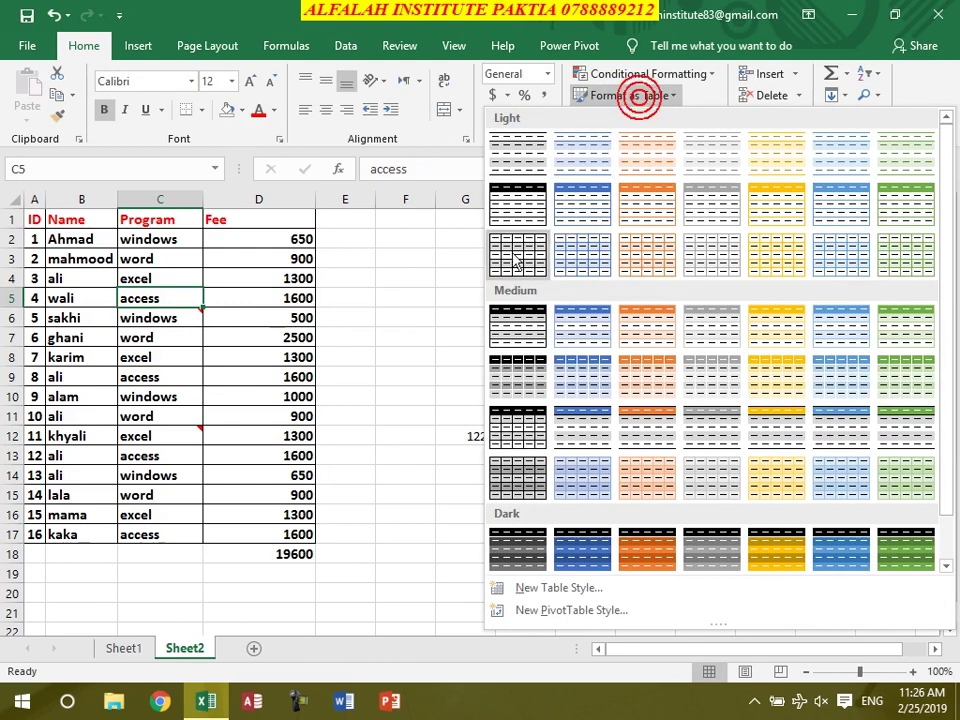
pyautogui.click(591, 382)
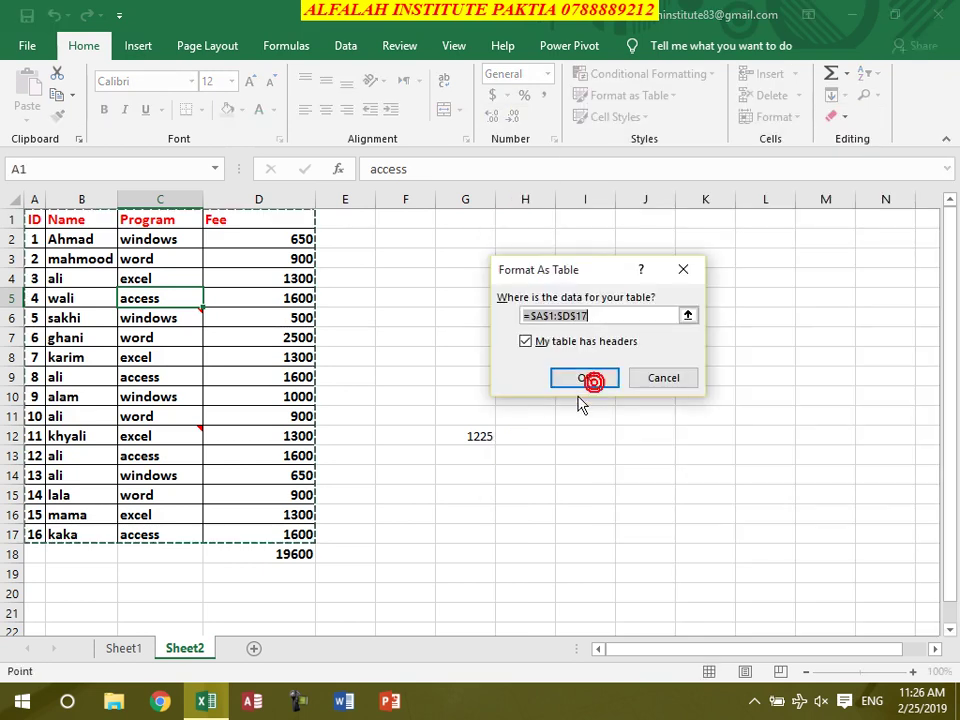
pyautogui.click(688, 315)
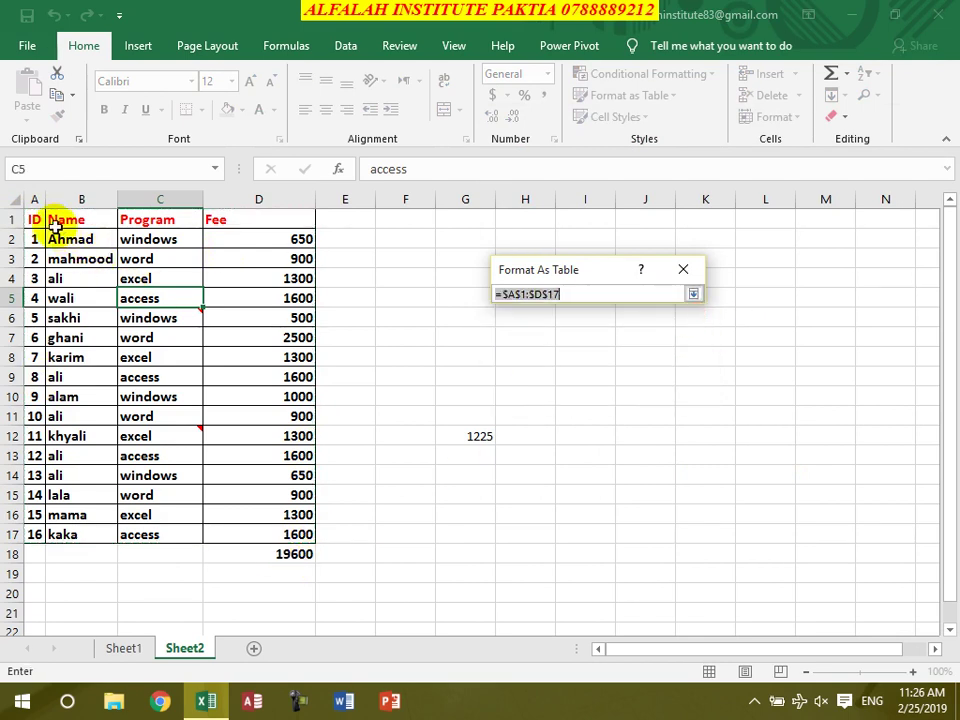
pyautogui.moveTo(34, 217); pyautogui.dragTo(285, 557)
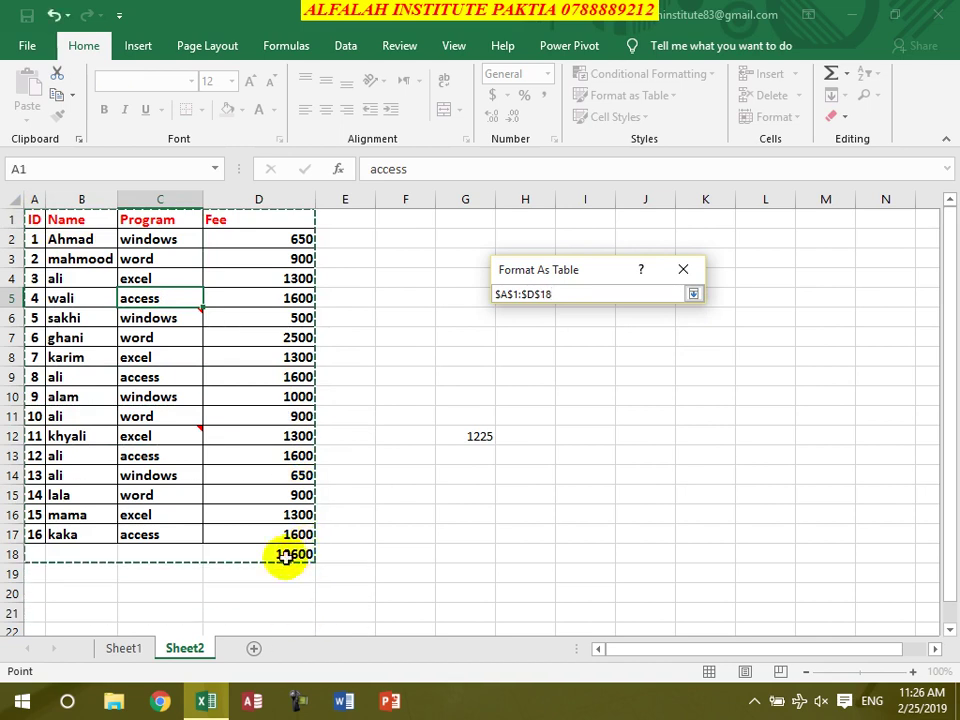
pyautogui.click(693, 298)
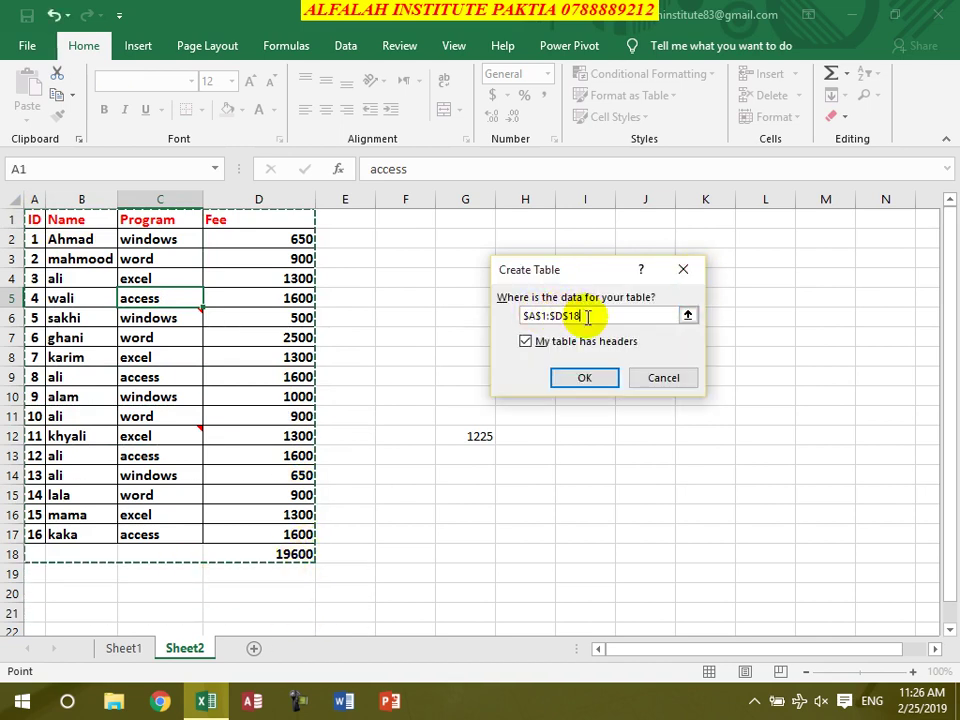
pyautogui.moveTo(586, 316); pyautogui.dragTo(493, 325)
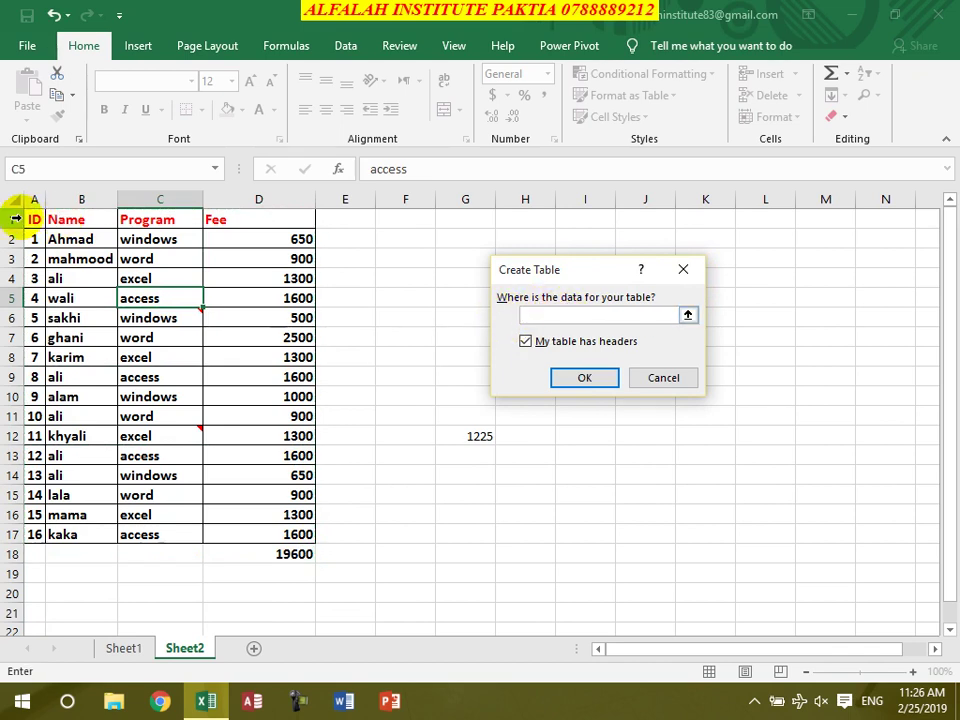
pyautogui.moveTo(31, 218); pyautogui.dragTo(257, 553)
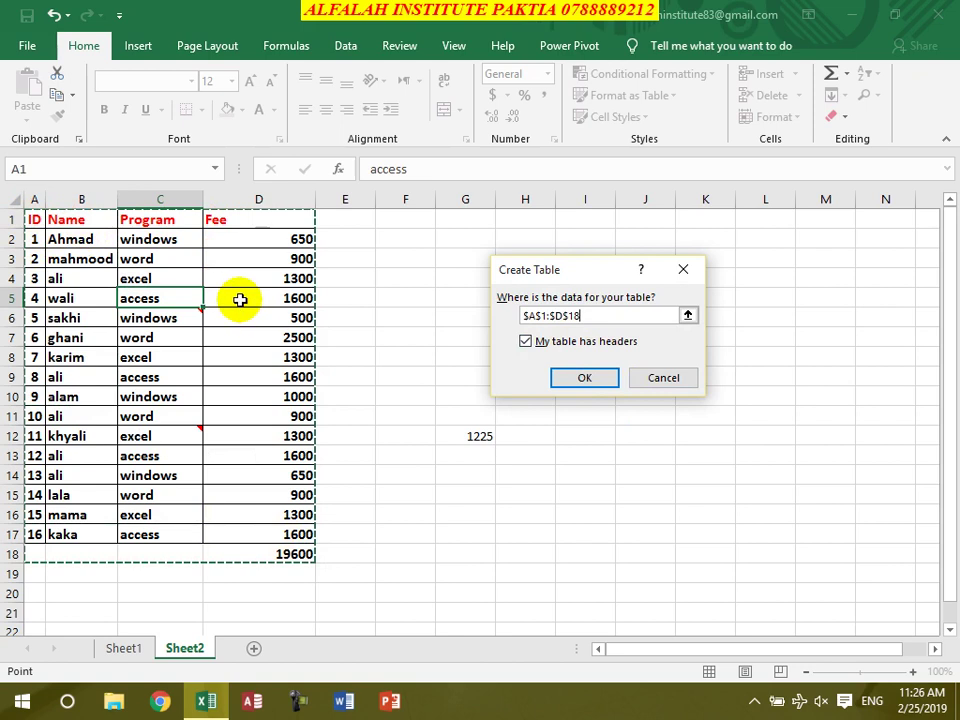
pyautogui.click(545, 344)
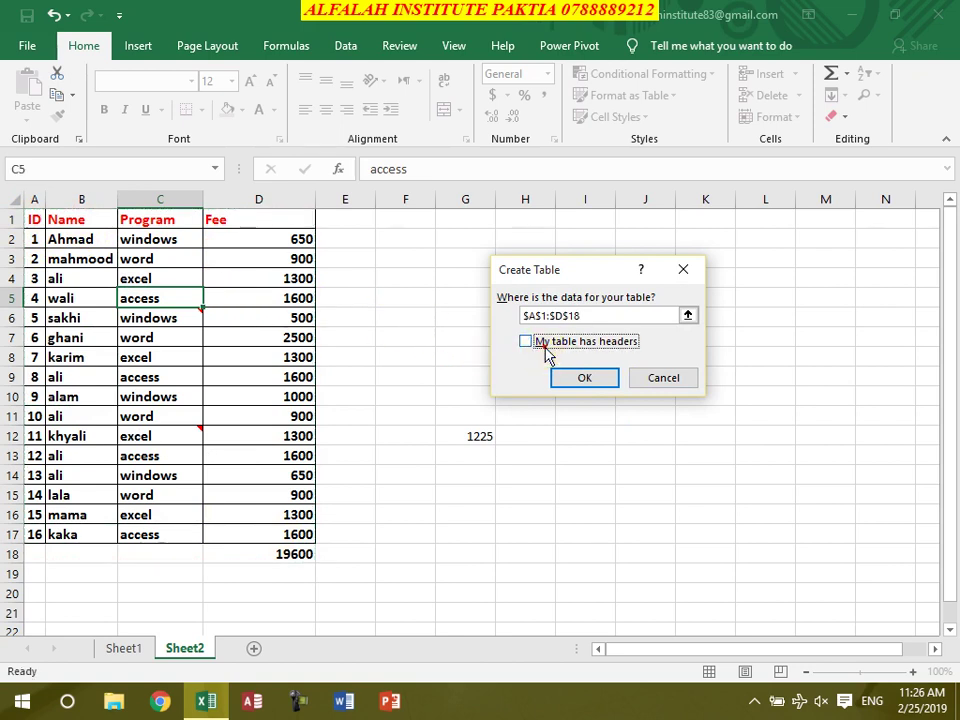
pyautogui.click(583, 378)
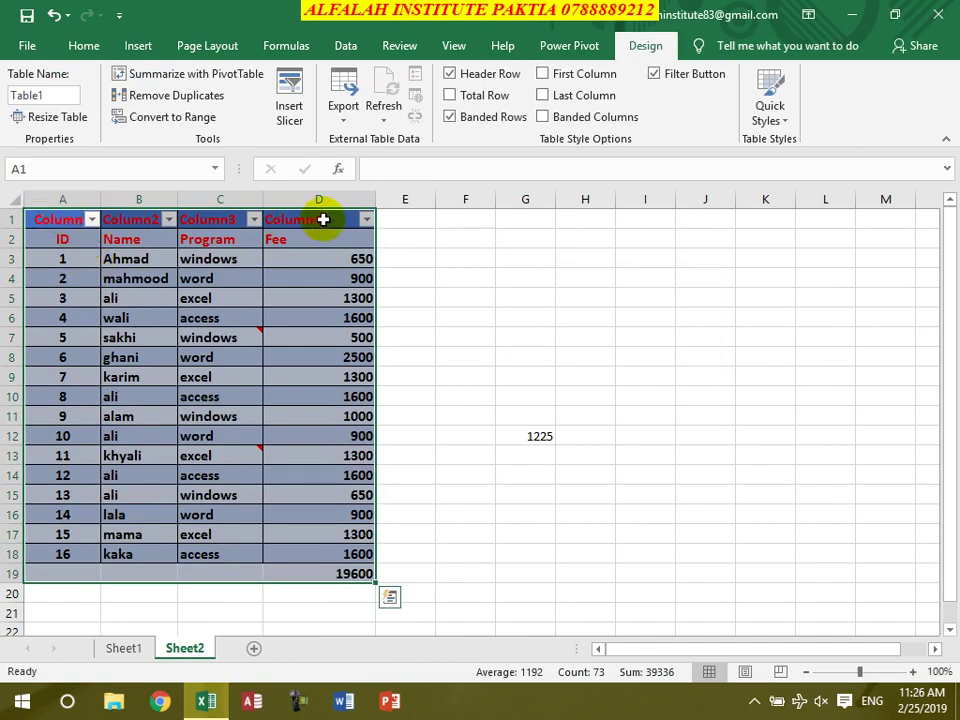
pyautogui.click(52, 14)
# Set the font color of the header cells A1:D1 to black.
pyautogui.moveTo(30, 219); pyautogui.dragTo(199, 222)
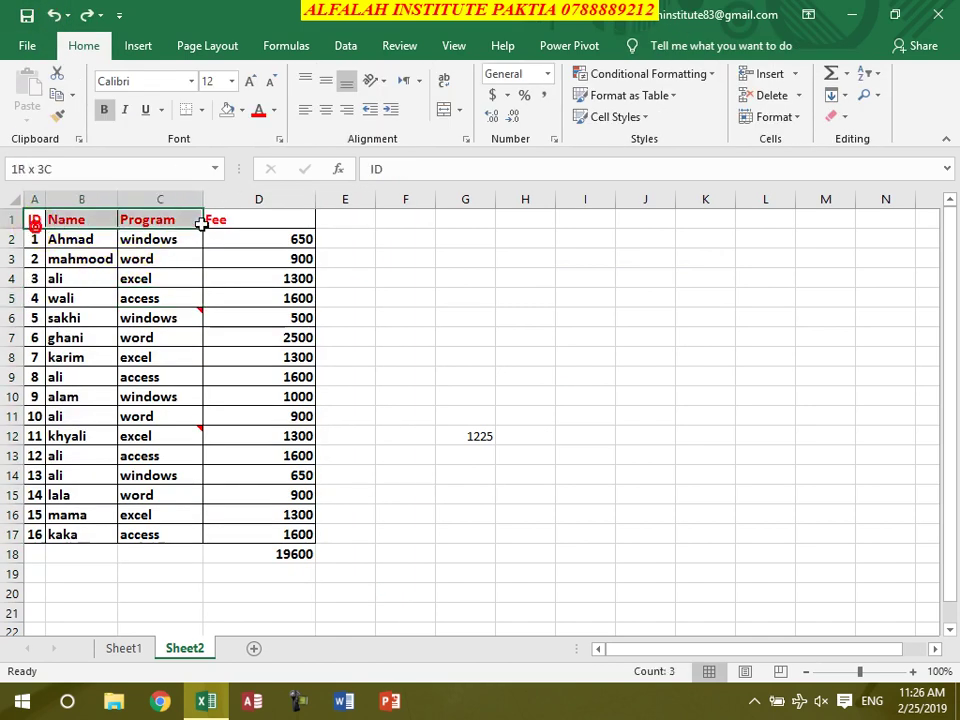
pyautogui.click(231, 219)
pyautogui.moveTo(33, 219); pyautogui.dragTo(223, 221)
pyautogui.click(272, 113)
pyautogui.click(274, 135)
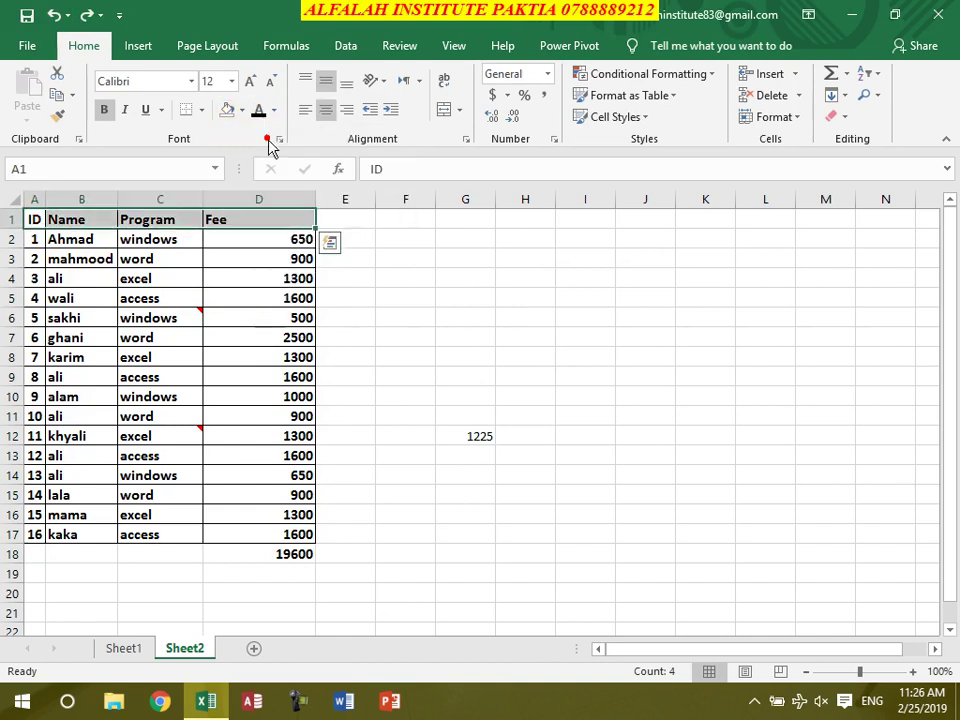
# Format the range A1:D17 as a table with headers, using an orange Medium style.
pyautogui.click(129, 257)
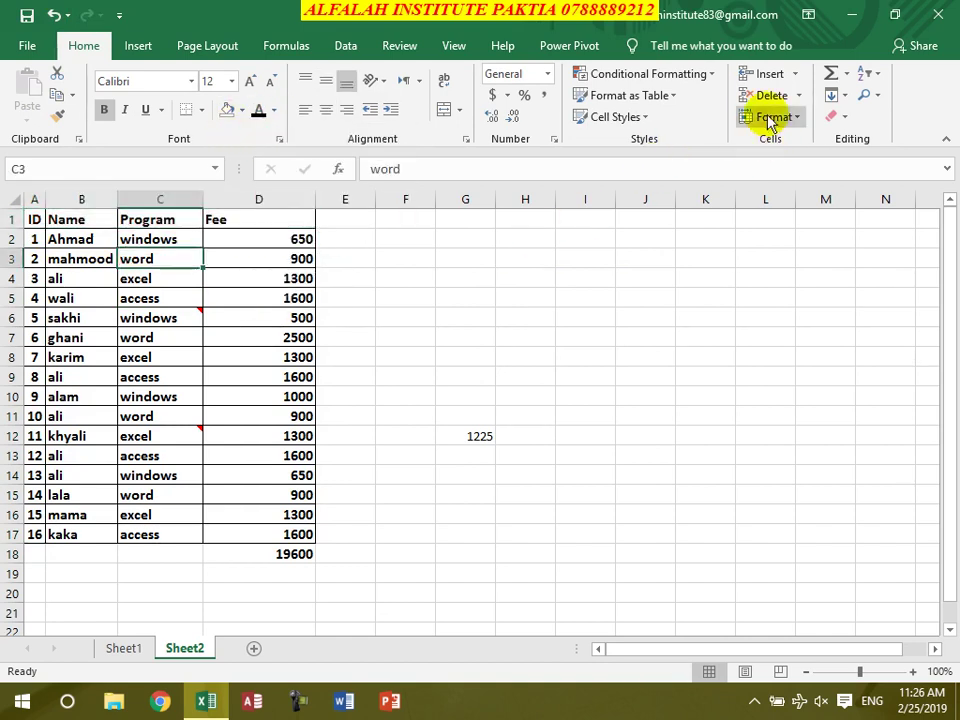
pyautogui.click(649, 96)
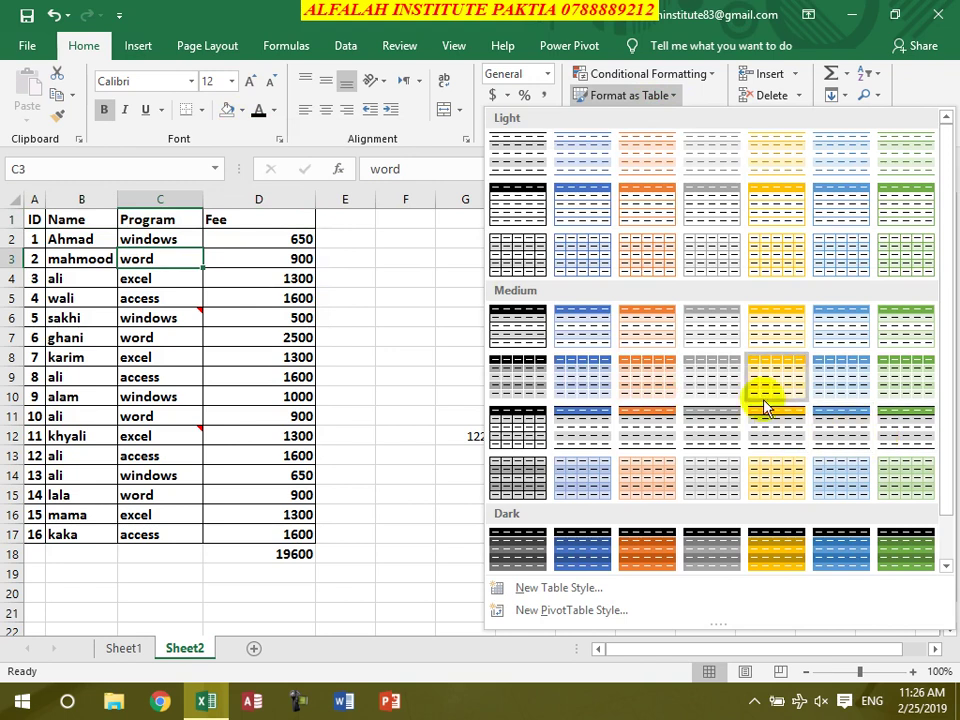
pyautogui.scroll(-1, 761, 396)
pyautogui.click(640, 322)
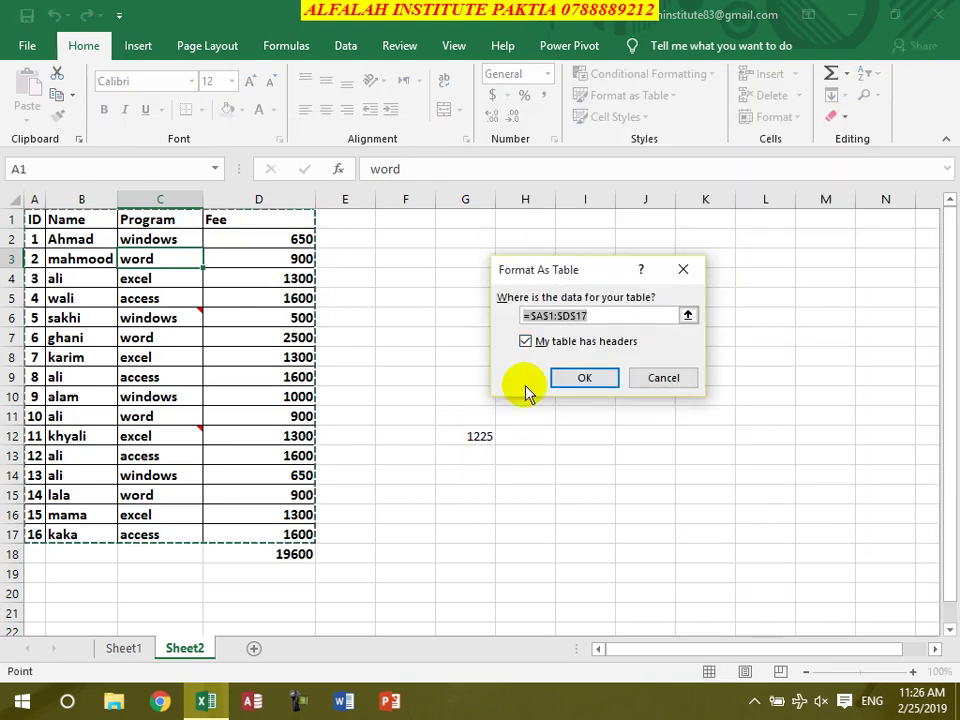
pyautogui.click(582, 377)
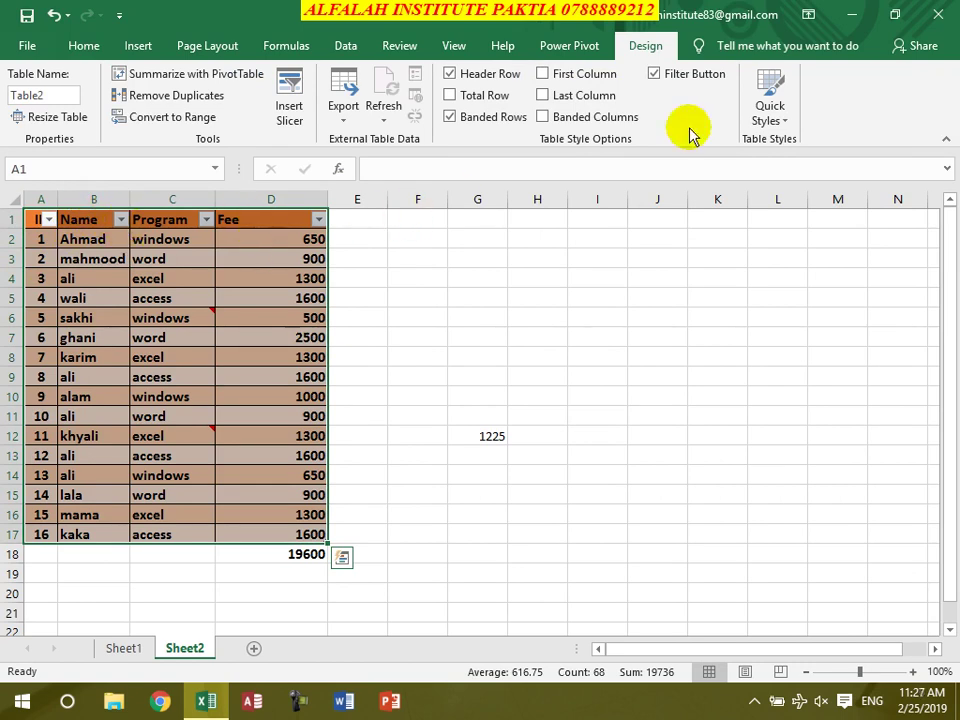
# Hide the filter buttons in the table's header row.
pyautogui.click(655, 79)
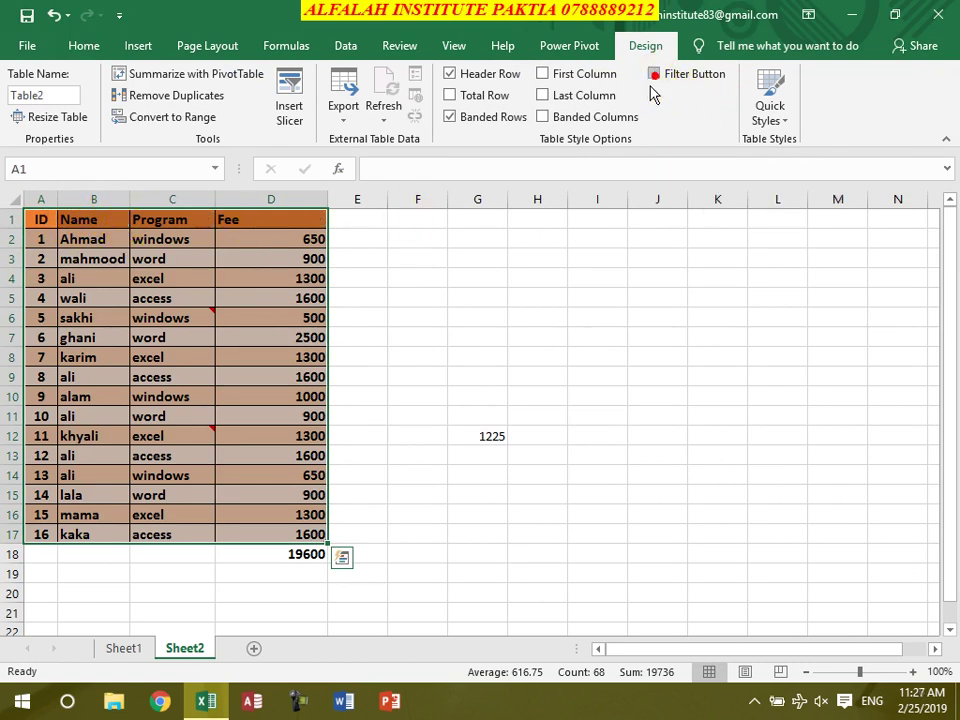
pyautogui.click(148, 357)
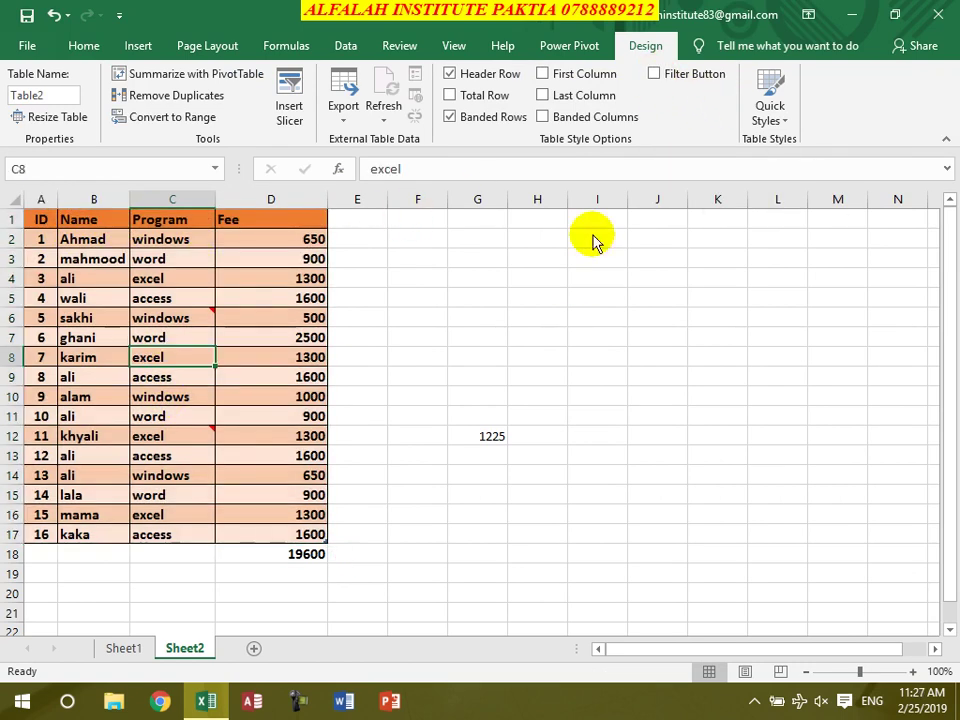
pyautogui.click(551, 352)
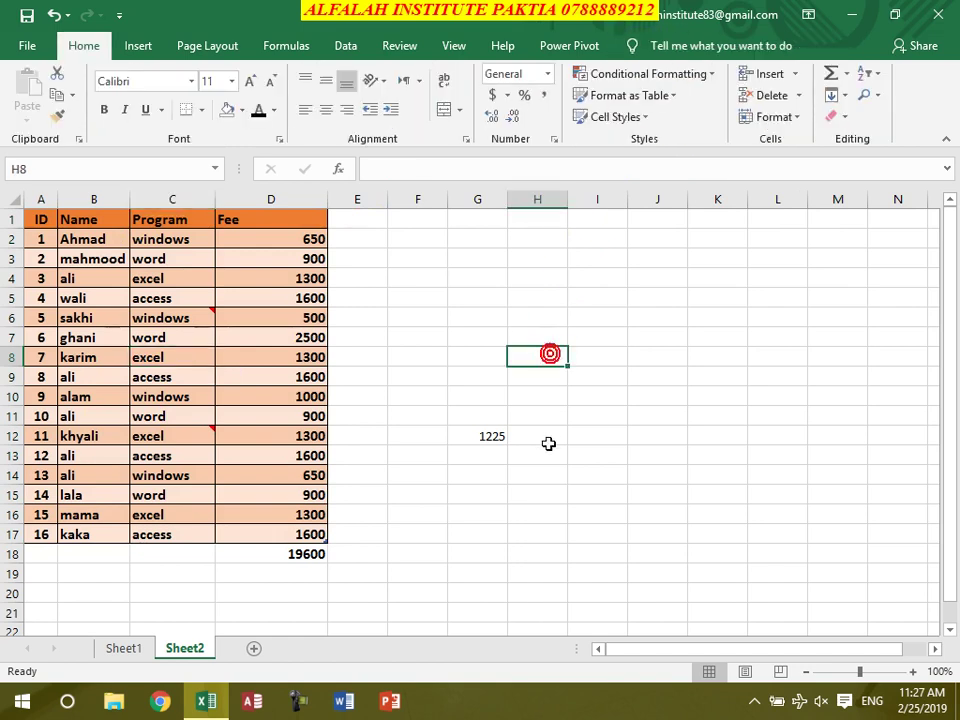
# Try the table's First Column, Last Column and Total Row options, turning each one back off.
pyautogui.click(185, 410)
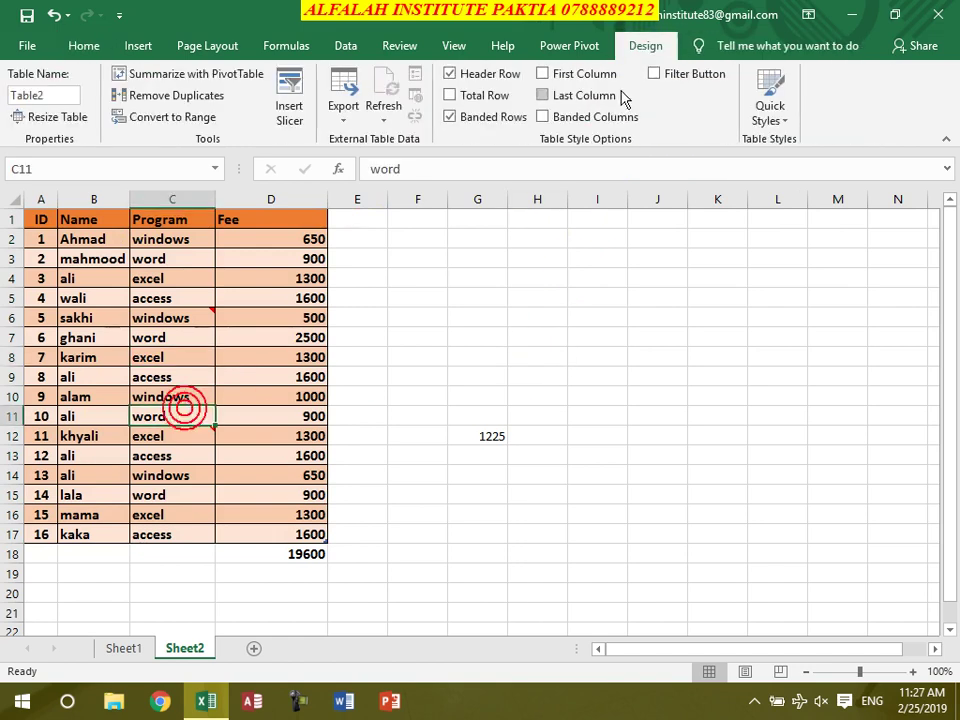
pyautogui.click(545, 75)
pyautogui.click(545, 95)
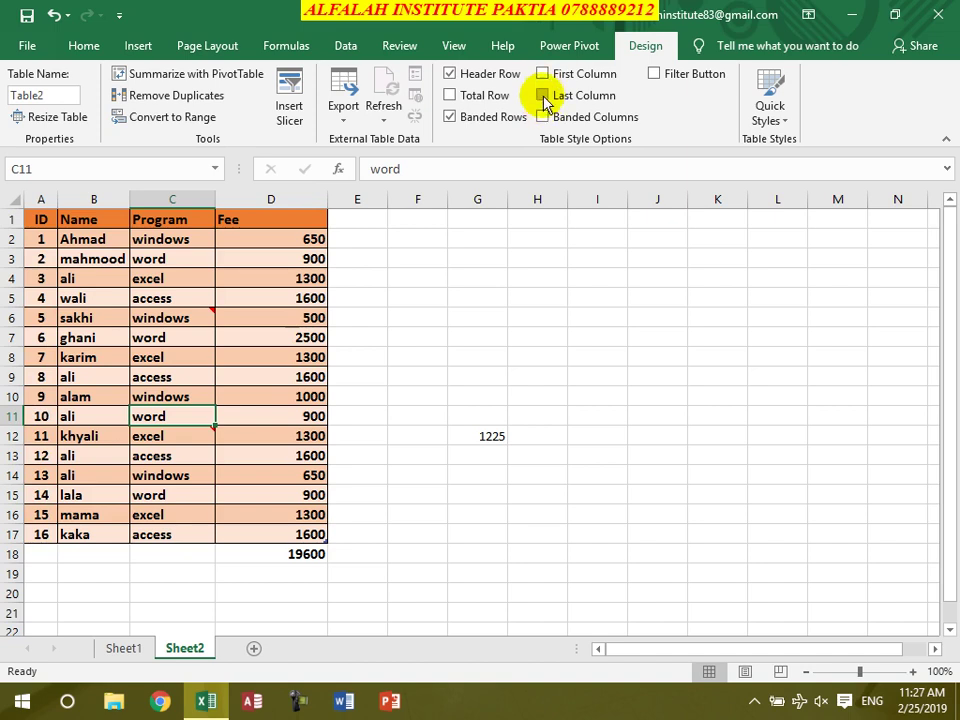
pyautogui.click(545, 95)
pyautogui.click(457, 95)
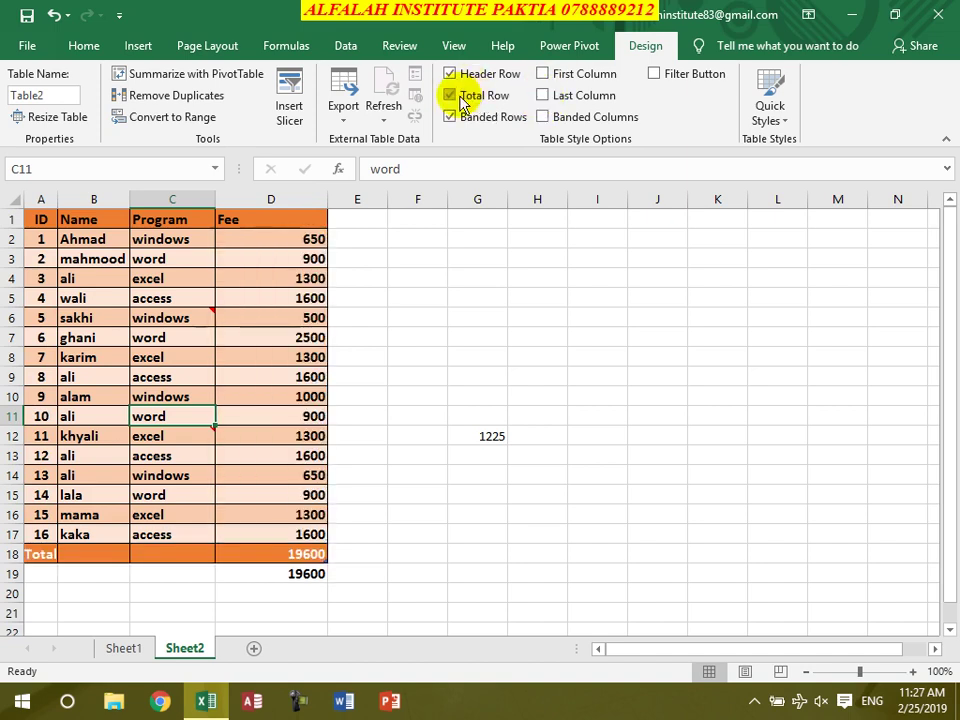
pyautogui.click(457, 95)
# Toggle the table's Header Row, Banded Rows and Banded Columns options and restore each one.
pyautogui.click(464, 76)
pyautogui.click(464, 76)
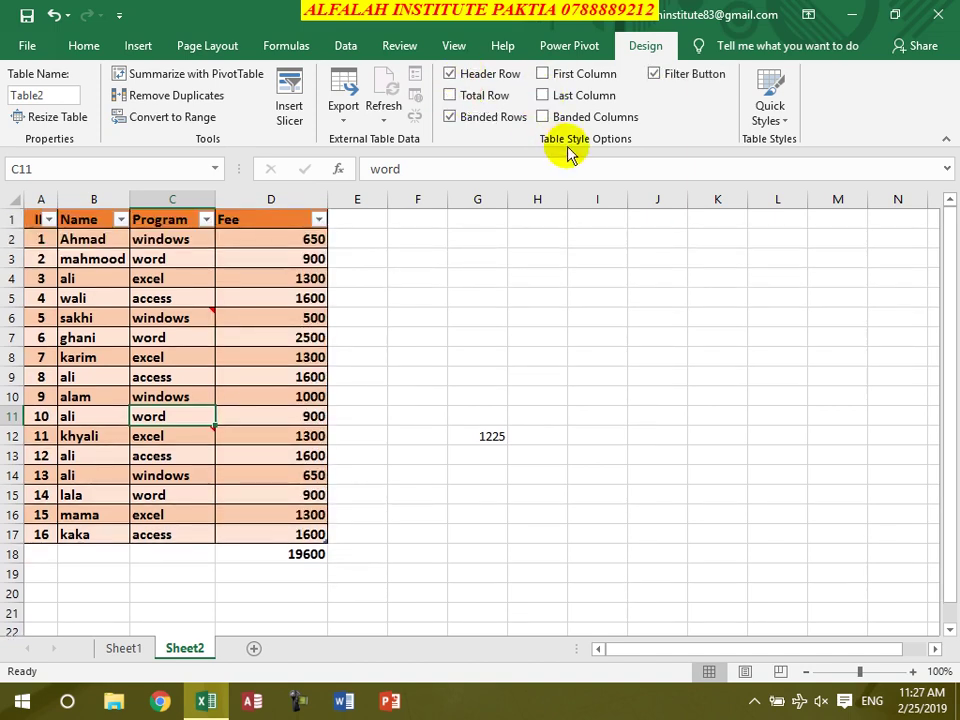
pyautogui.click(452, 117)
pyautogui.click(565, 122)
pyautogui.click(563, 120)
pyautogui.click(497, 118)
# Change the table's style to a light blue Medium style with banded rows.
pyautogui.click(784, 118)
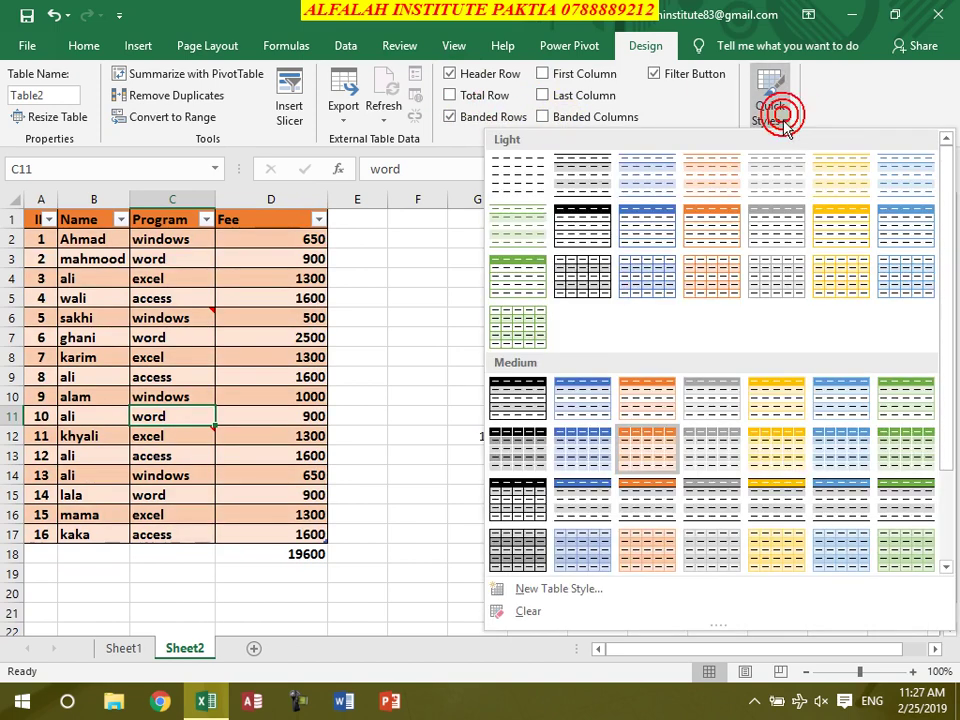
pyautogui.click(852, 452)
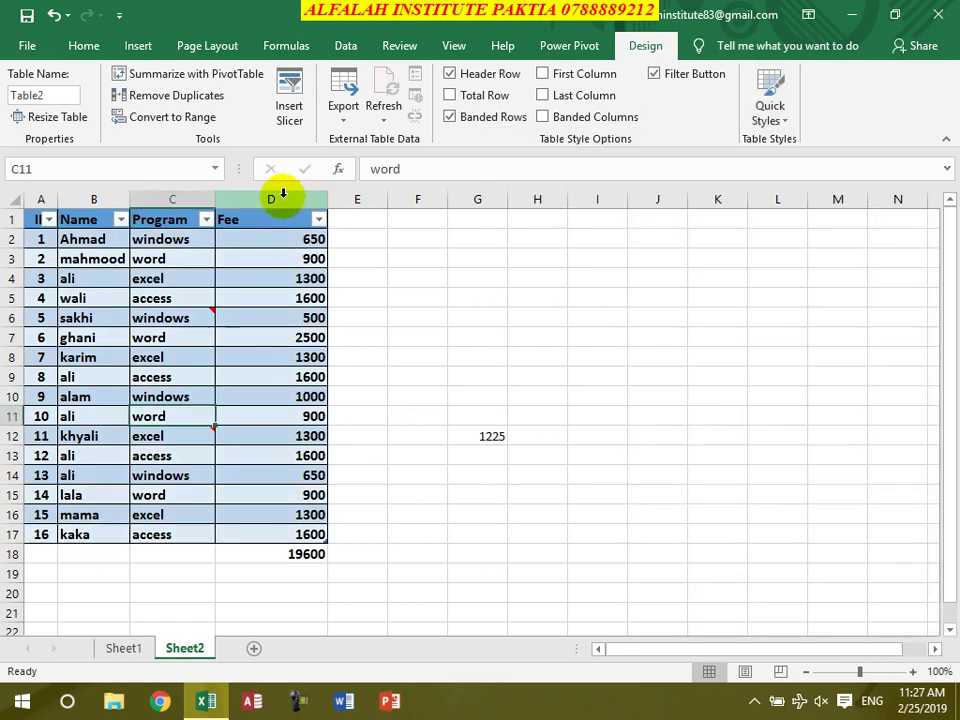
# Examine the table's export options and the fields offered for inserting slicers, without inserting any.
pyautogui.click(344, 113)
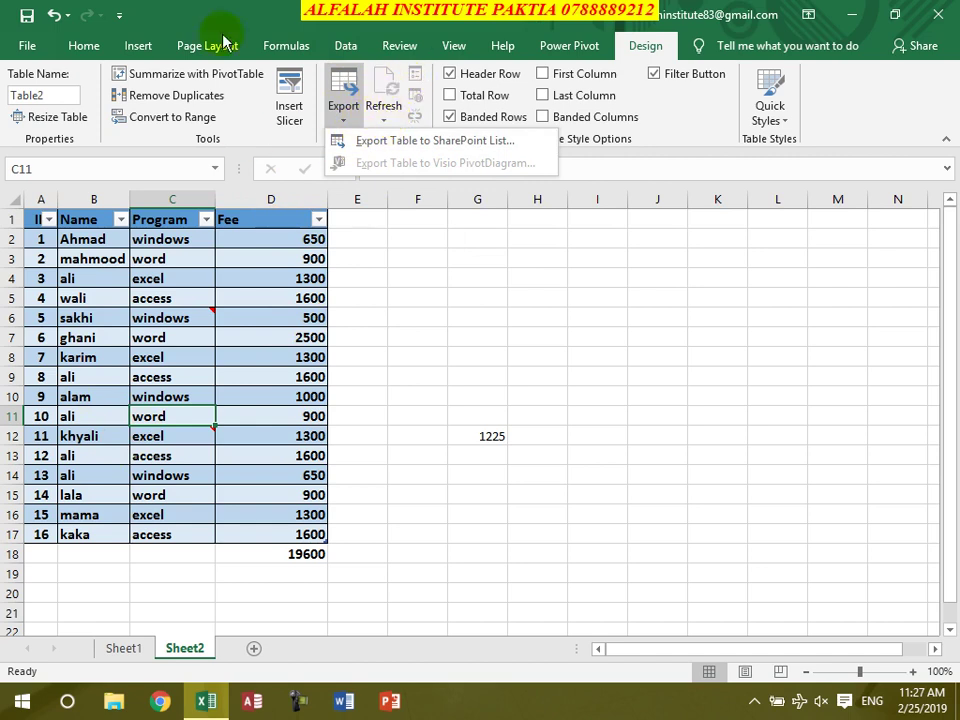
pyautogui.click(160, 279)
pyautogui.click(294, 115)
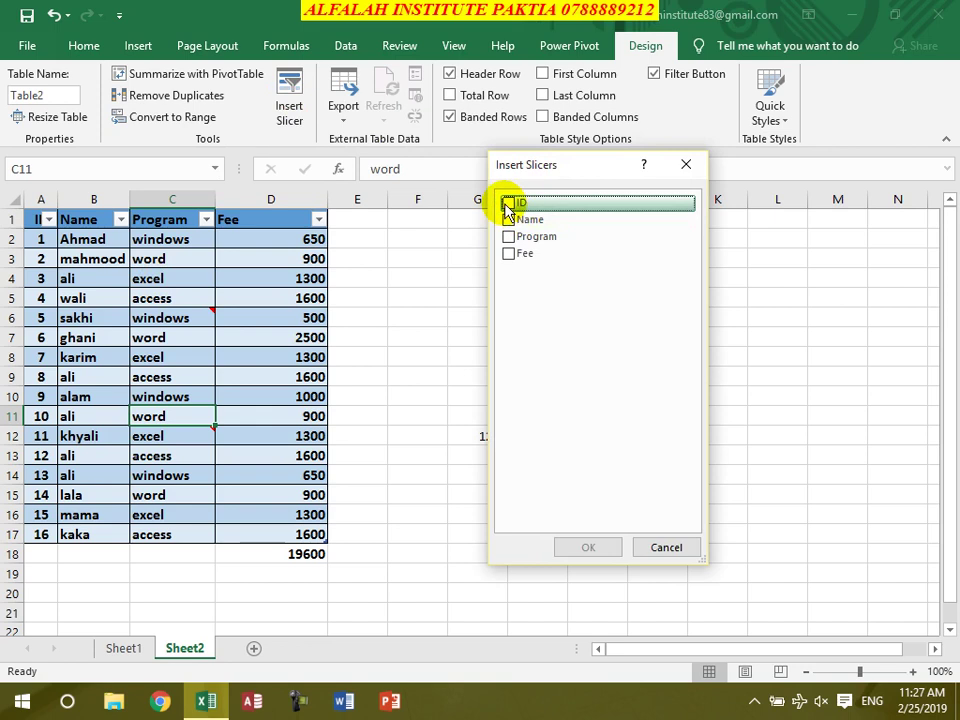
pyautogui.click(687, 166)
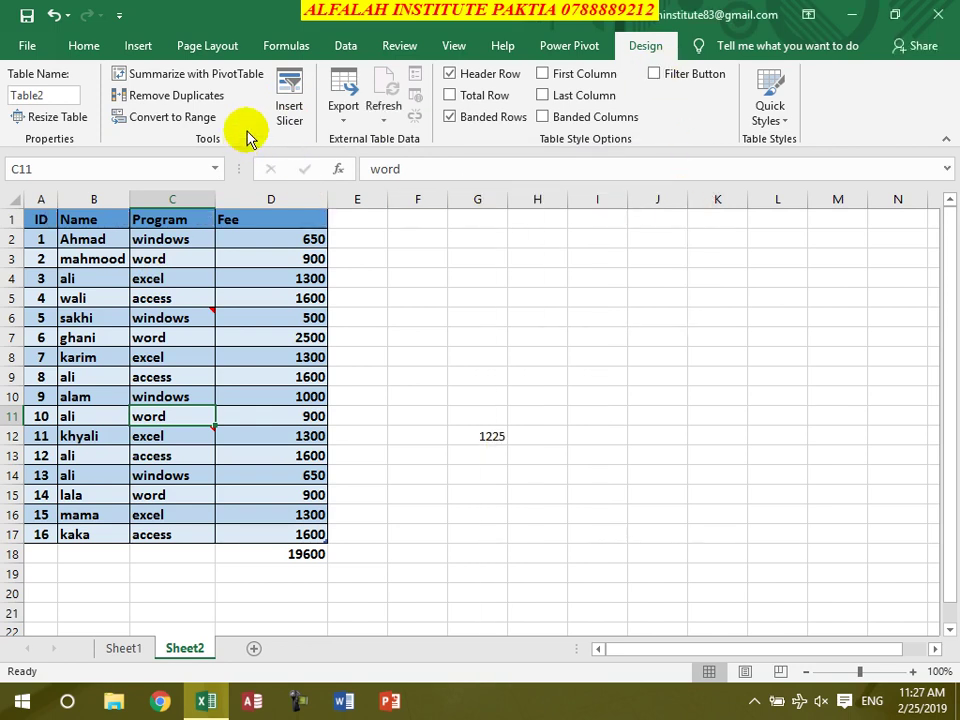
# Rename the table as Fees and use that name to jump to the table from a newly added blank sheet.
pyautogui.click(55, 100)
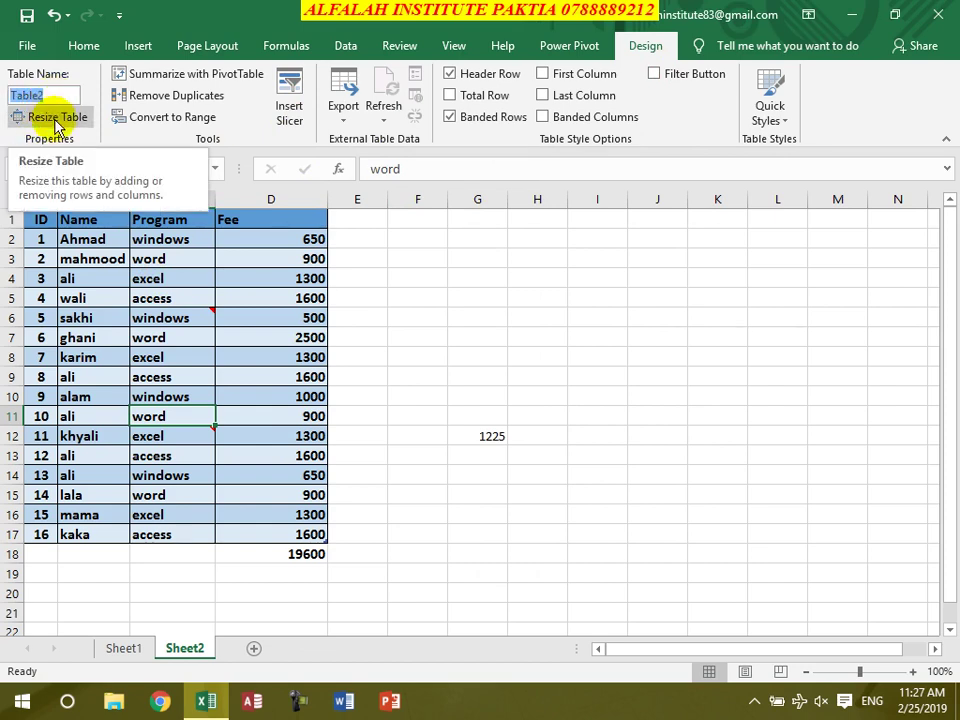
pyautogui.write('Fees')
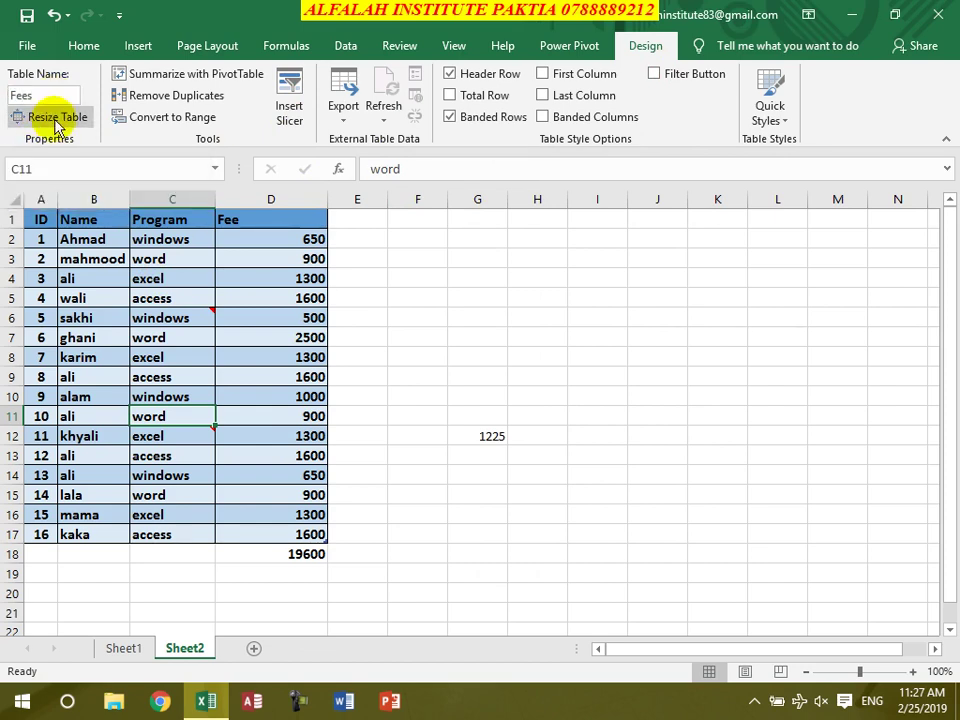
pyautogui.click(254, 648)
pyautogui.click(754, 366)
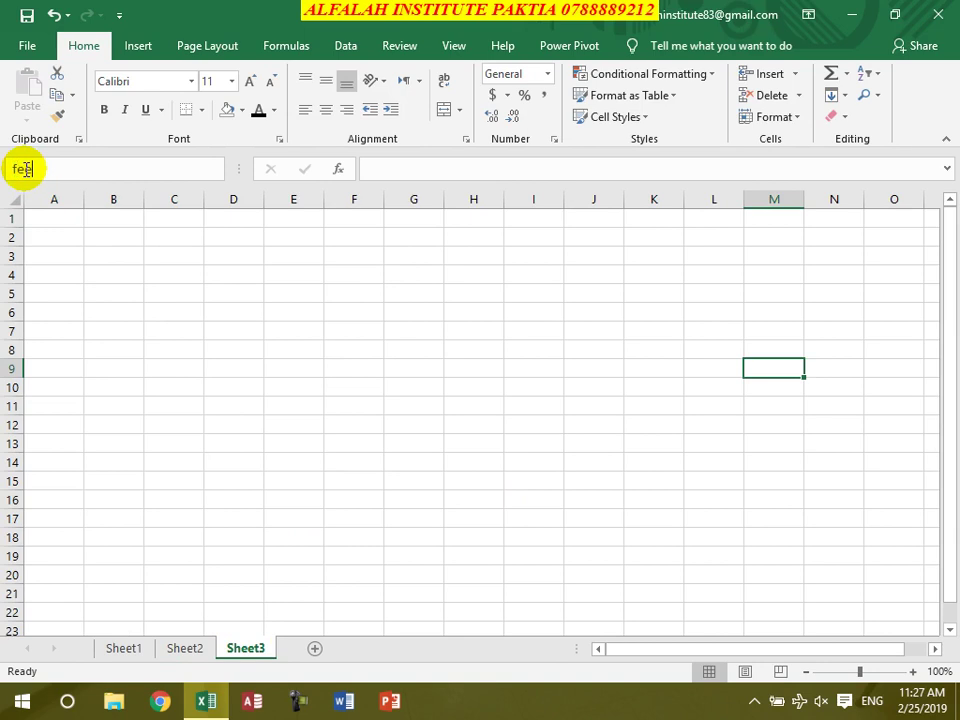
pyautogui.click(26, 168)
pyautogui.write('fees')
pyautogui.press('Return')
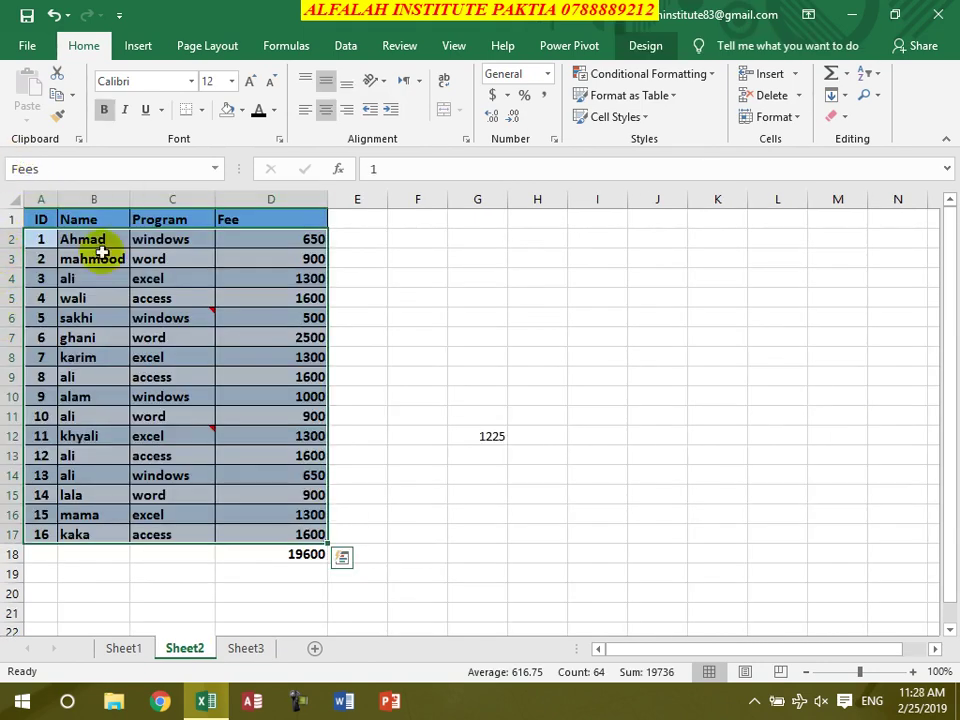
pyautogui.click(189, 340)
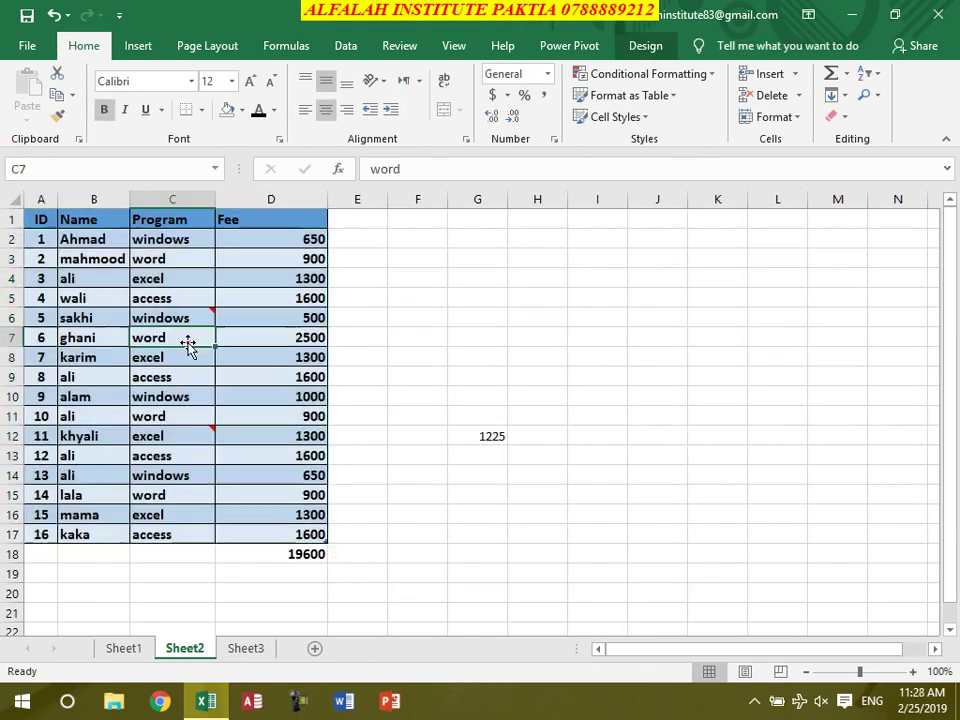
# Try resizing the Fees table to the range A1:D21, and undo the resize.
pyautogui.click(658, 50)
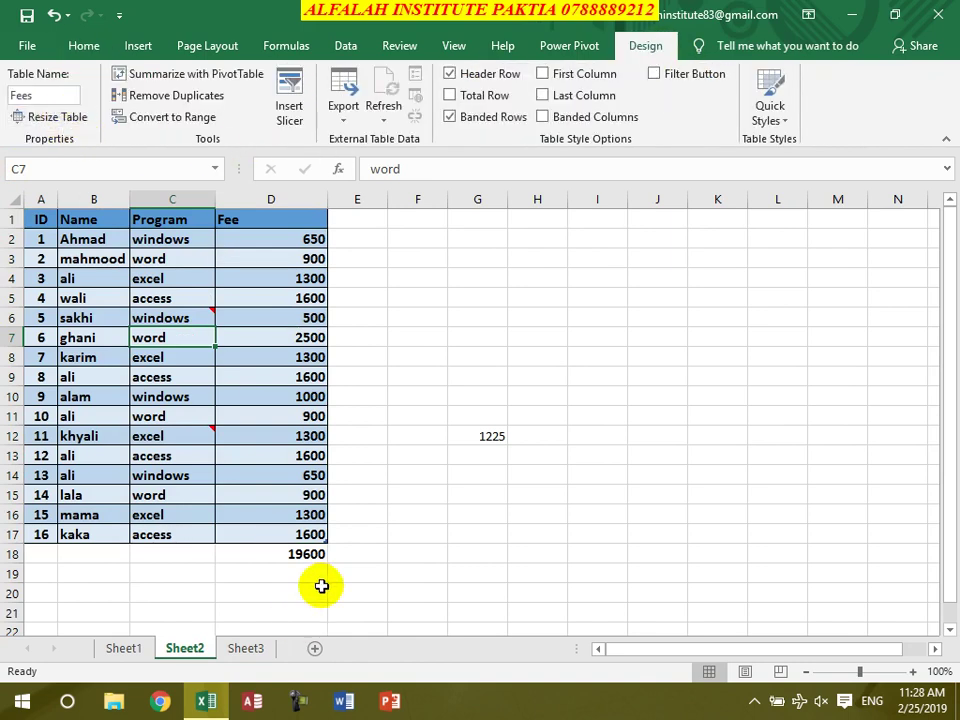
pyautogui.click(45, 116)
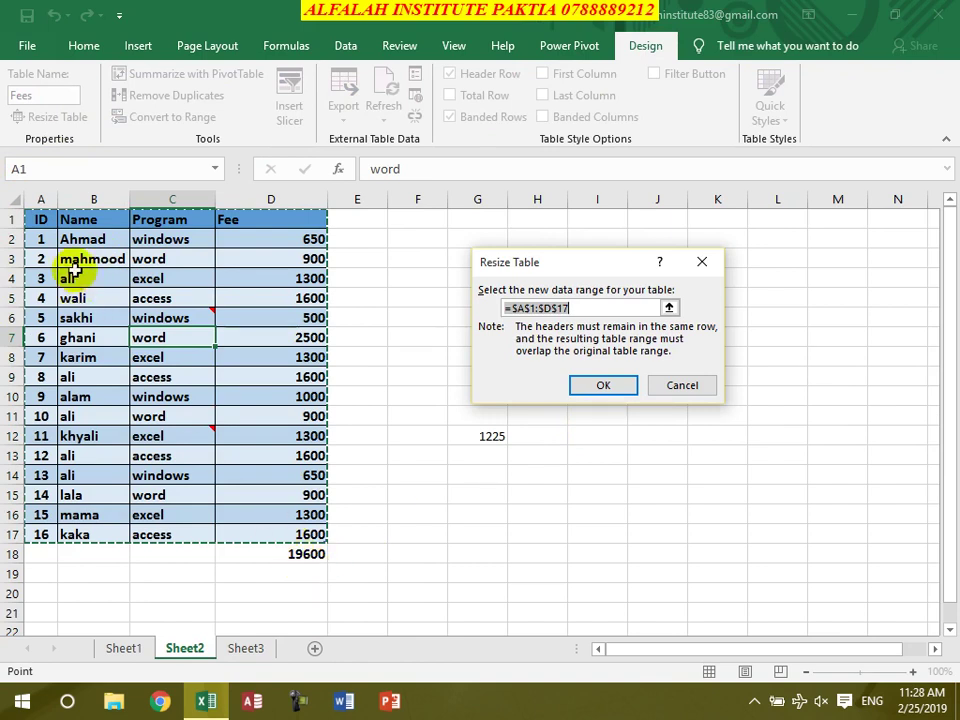
pyautogui.moveTo(37, 218); pyautogui.dragTo(318, 612)
pyautogui.click(604, 386)
pyautogui.click(452, 413)
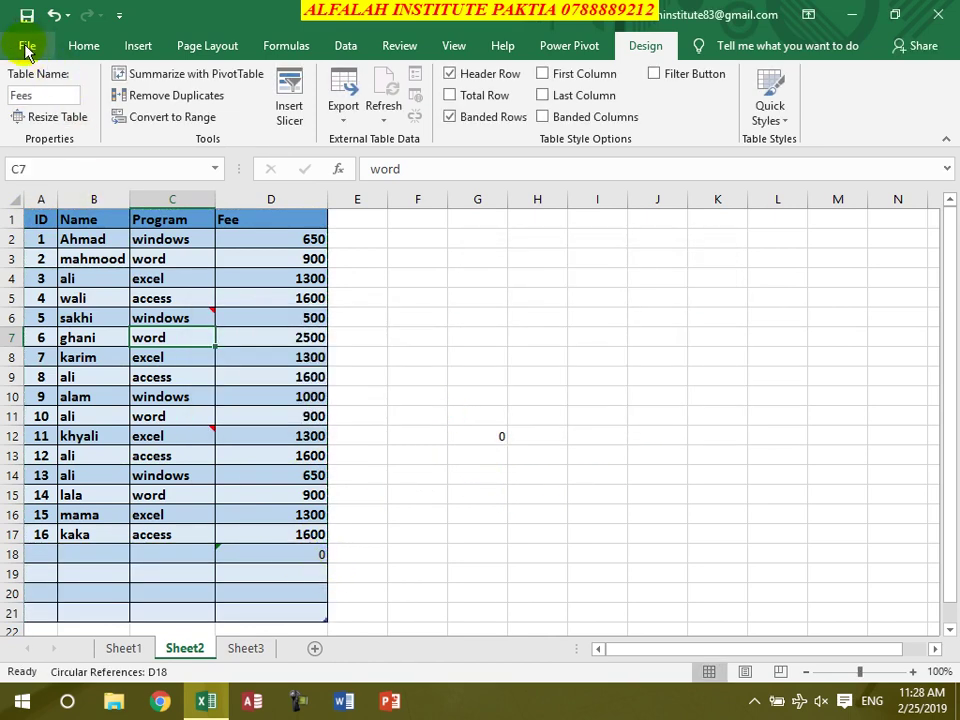
pyautogui.click(51, 16)
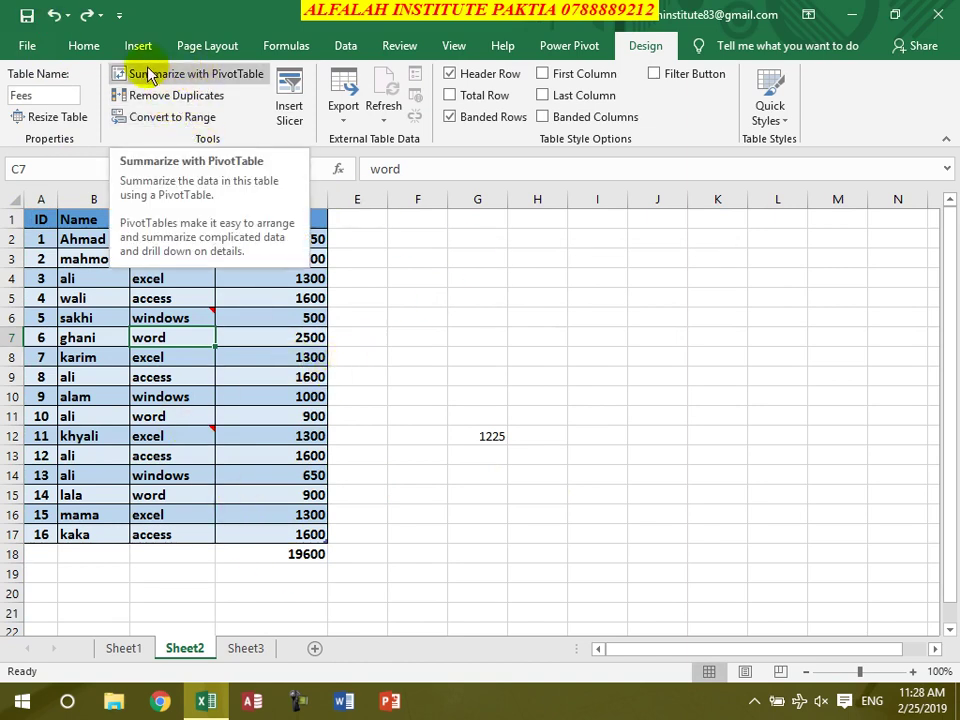
# Try removing duplicate rows from the table by comparing the ID, Name, Program and Fee columns.
pyautogui.click(190, 101)
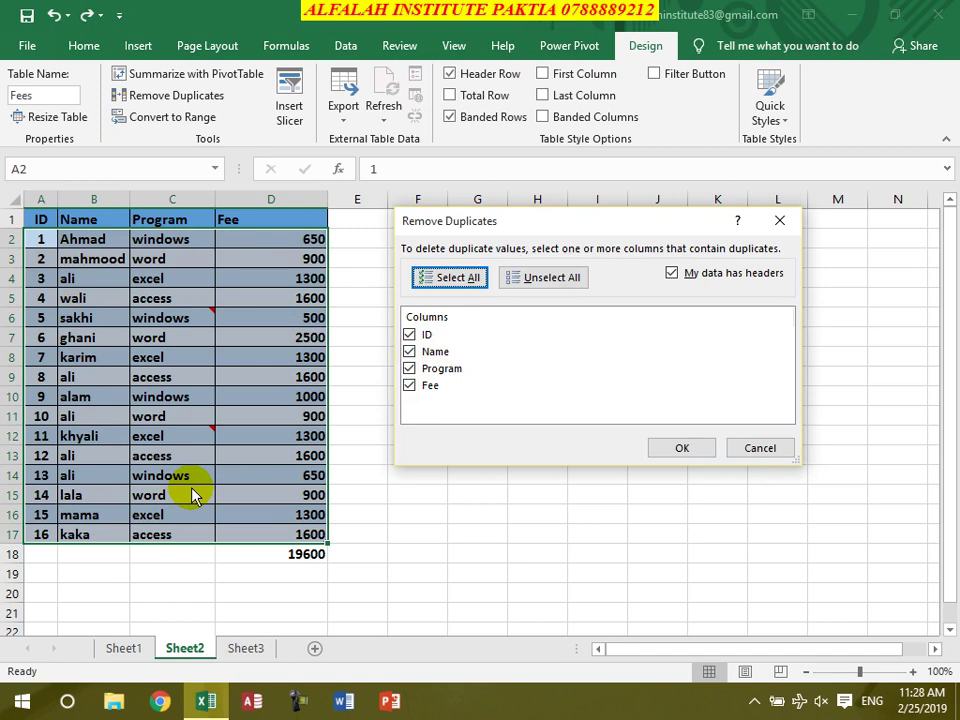
pyautogui.click(681, 449)
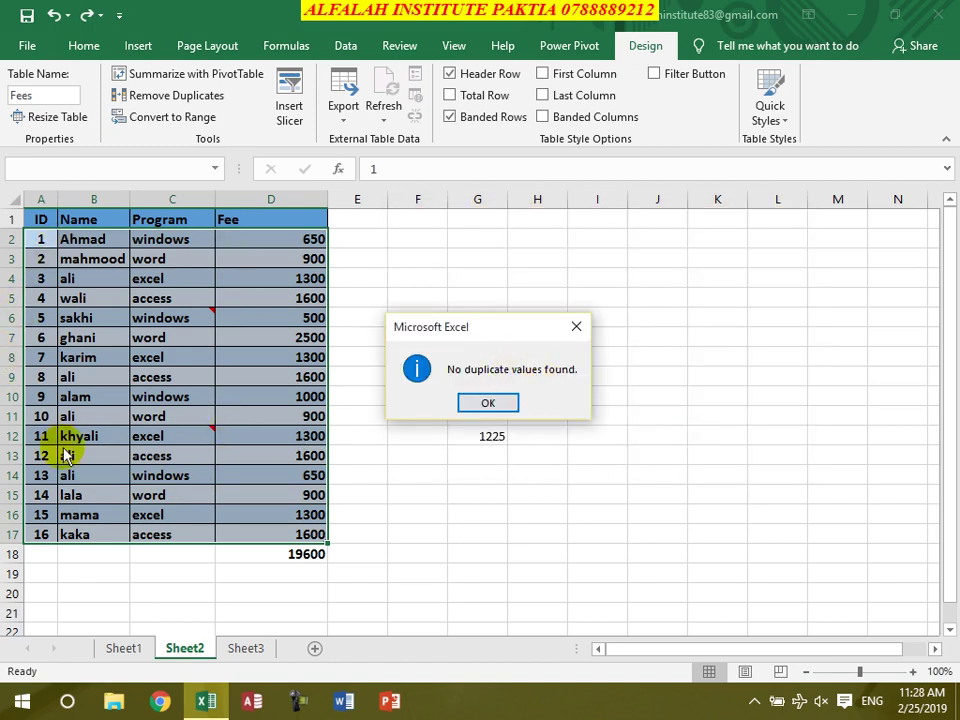
pyautogui.click(487, 403)
pyautogui.click(172, 337)
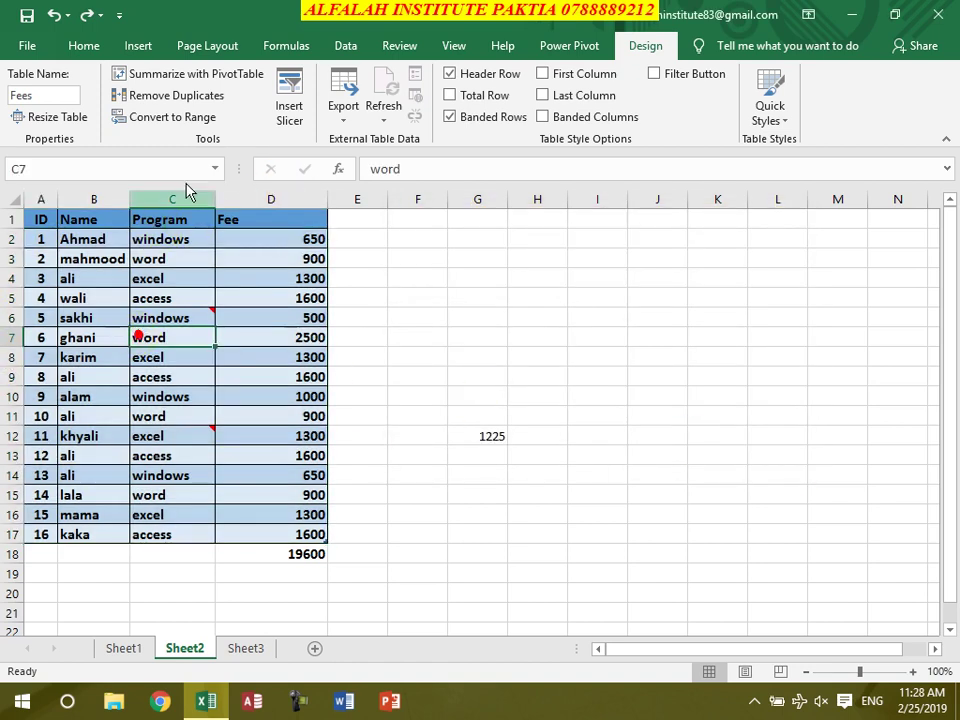
# Remove duplicate rows by comparing Name, Program and Fee without the ID column, and undo the removal.
pyautogui.click(176, 95)
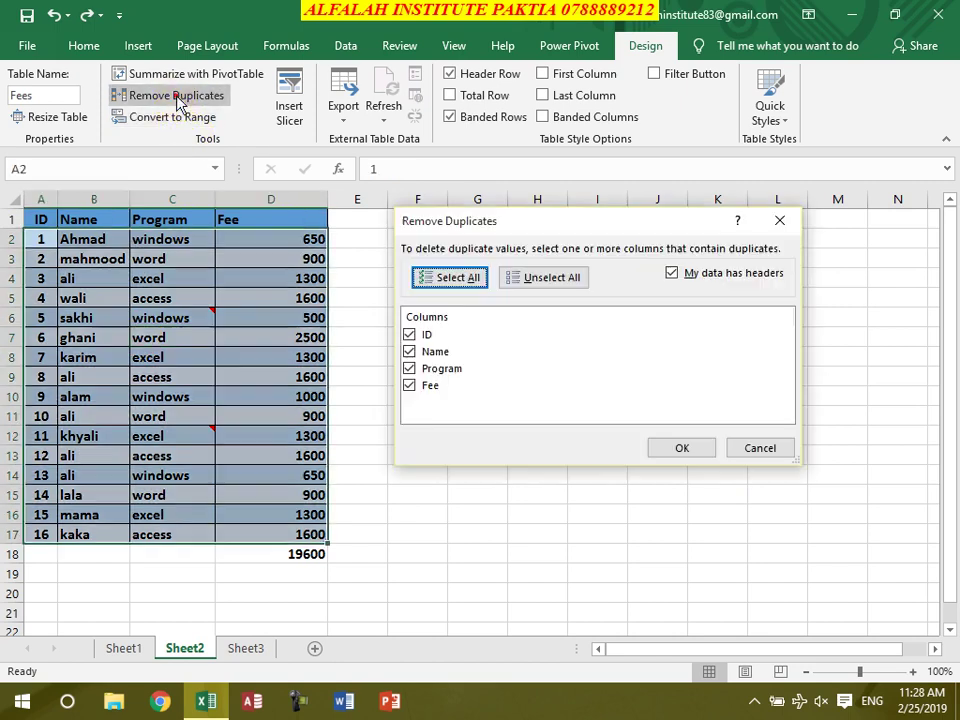
pyautogui.click(418, 338)
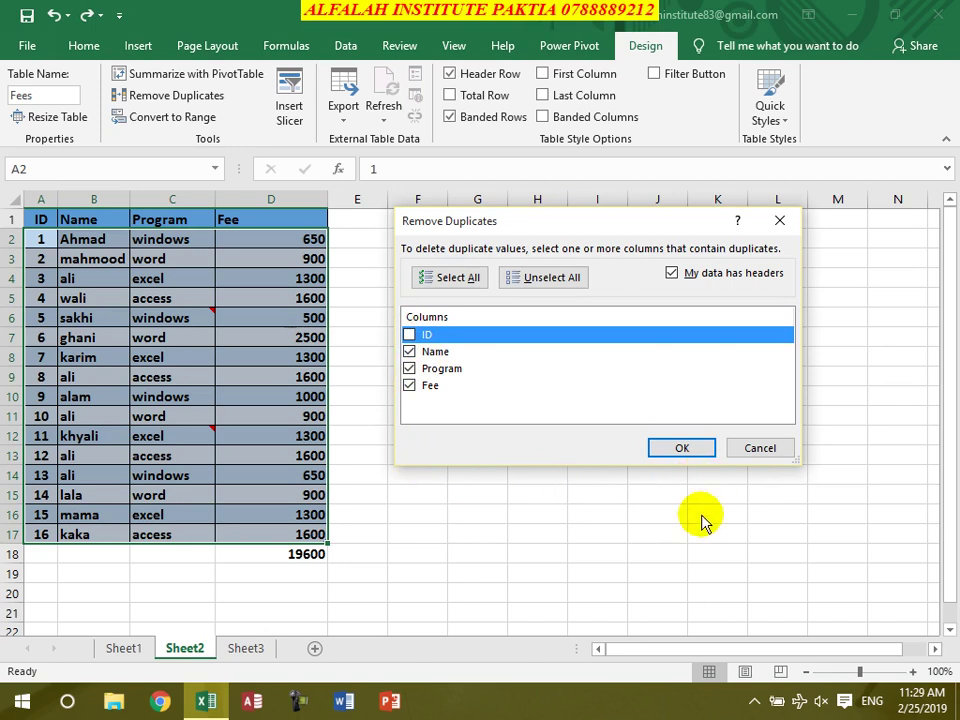
pyautogui.click(681, 451)
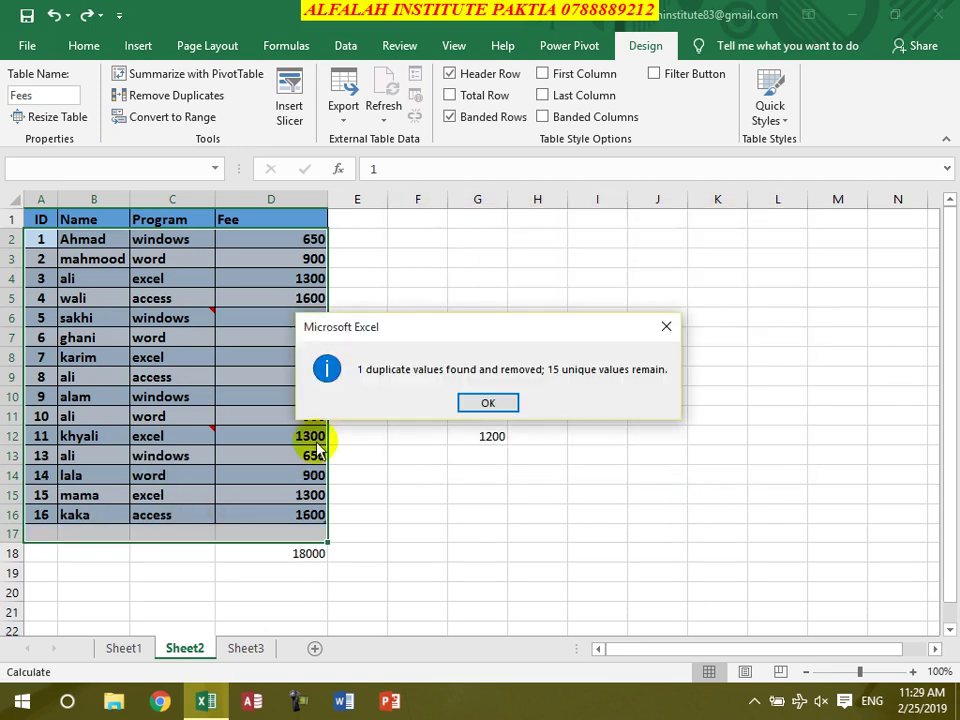
pyautogui.click(487, 402)
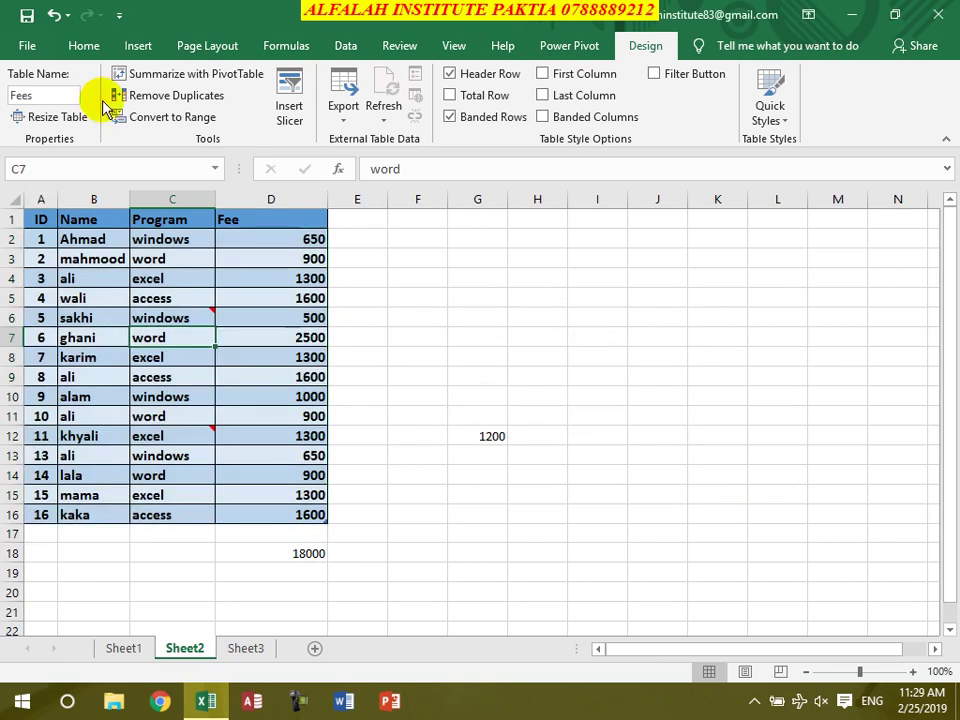
pyautogui.click(52, 15)
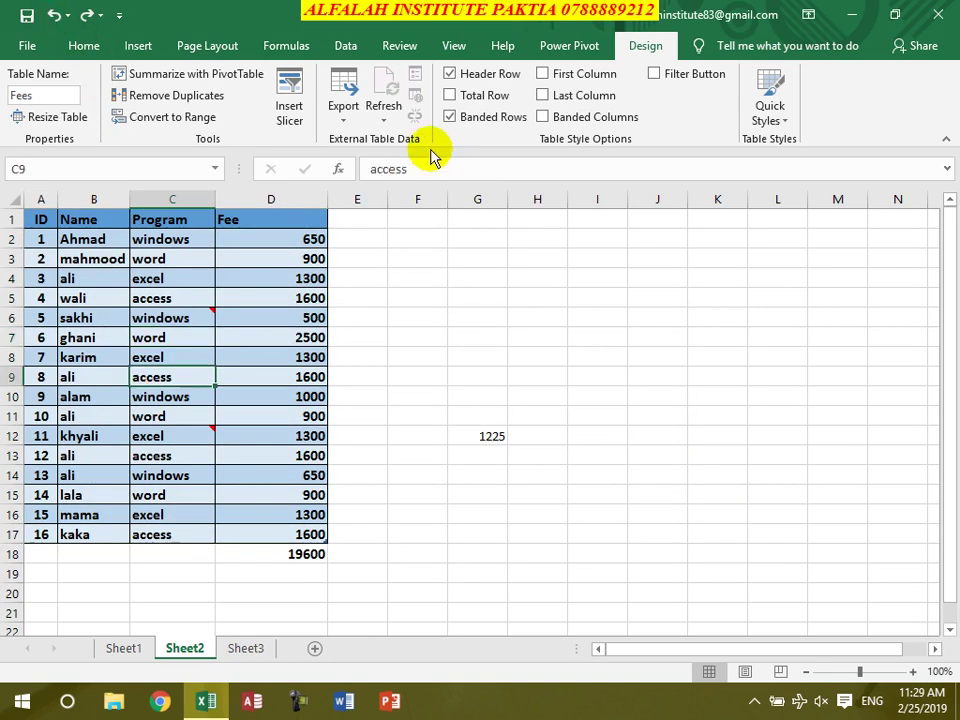
# Remove duplicate rows by comparing only the Name column, and undo the removal.
pyautogui.click(188, 96)
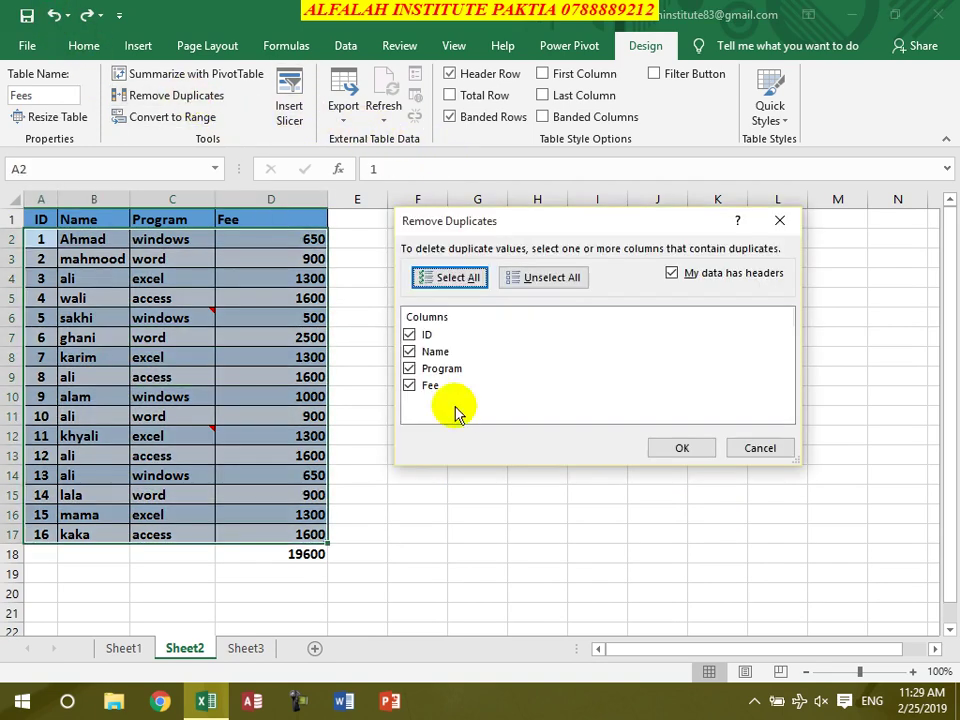
pyautogui.click(409, 385)
pyautogui.click(409, 368)
pyautogui.click(409, 334)
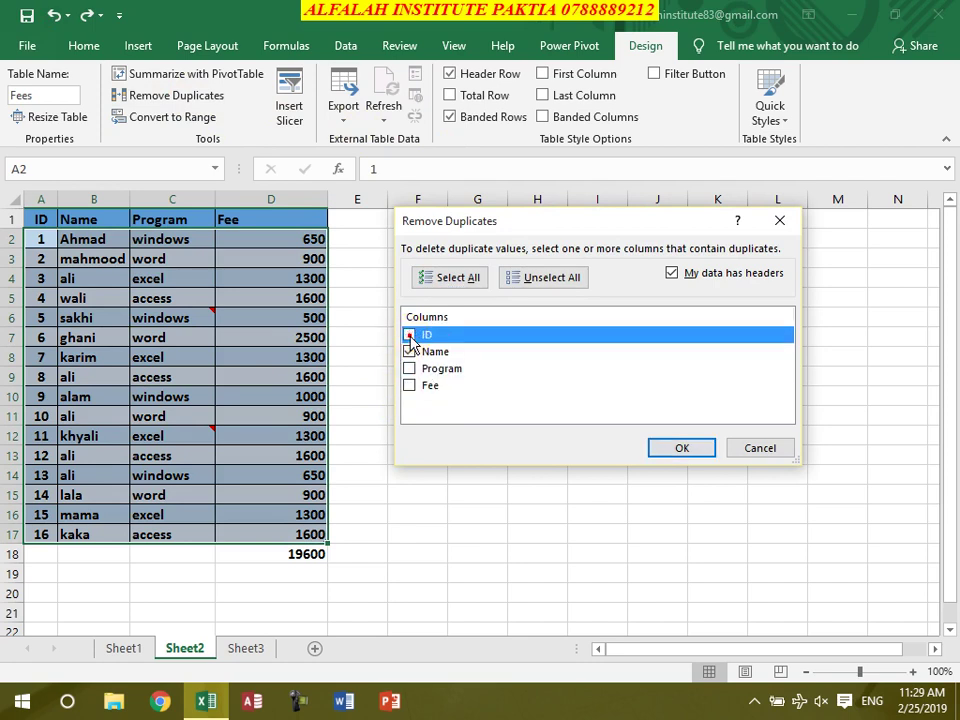
pyautogui.click(683, 448)
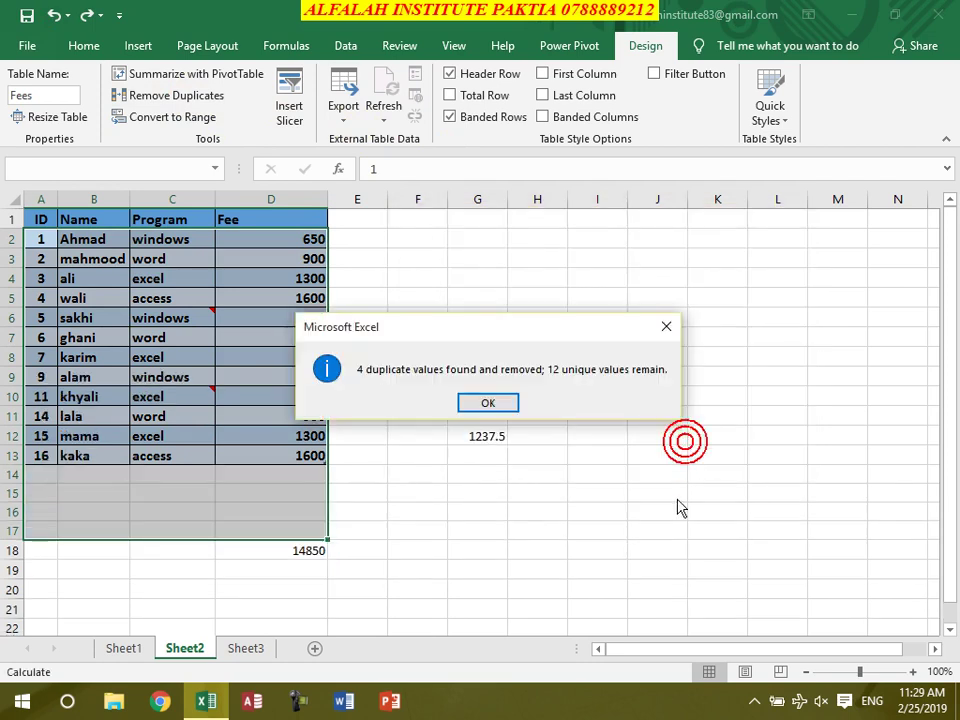
pyautogui.click(488, 403)
pyautogui.click(52, 15)
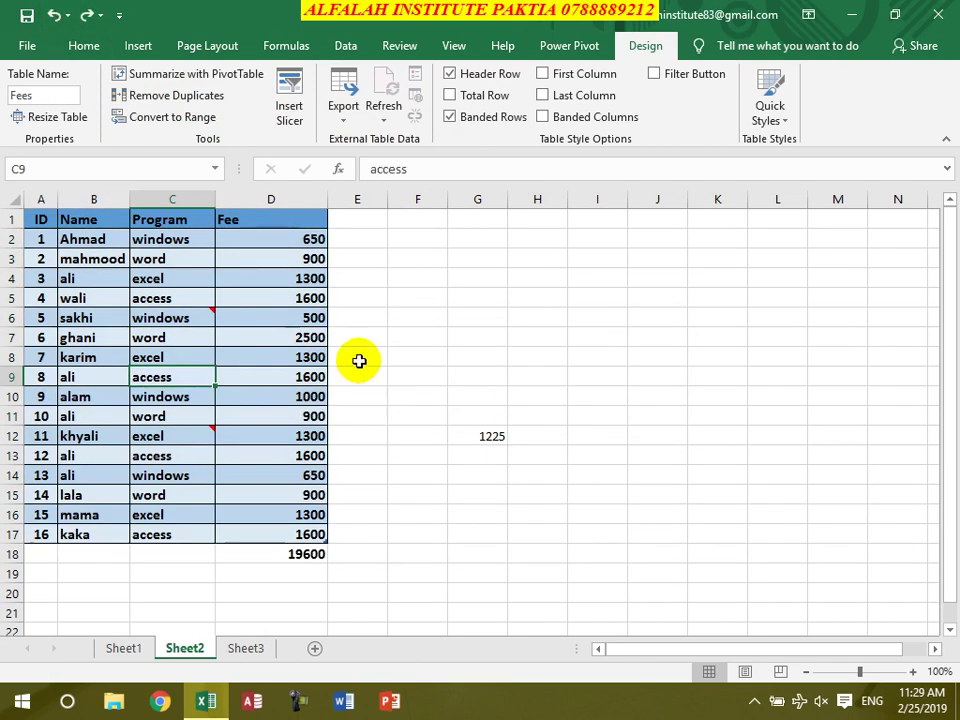
# Try unselecting and reselecting all columns in the duplicate-removal options, and cancel without removing anything.
pyautogui.click(230, 372)
pyautogui.click(176, 97)
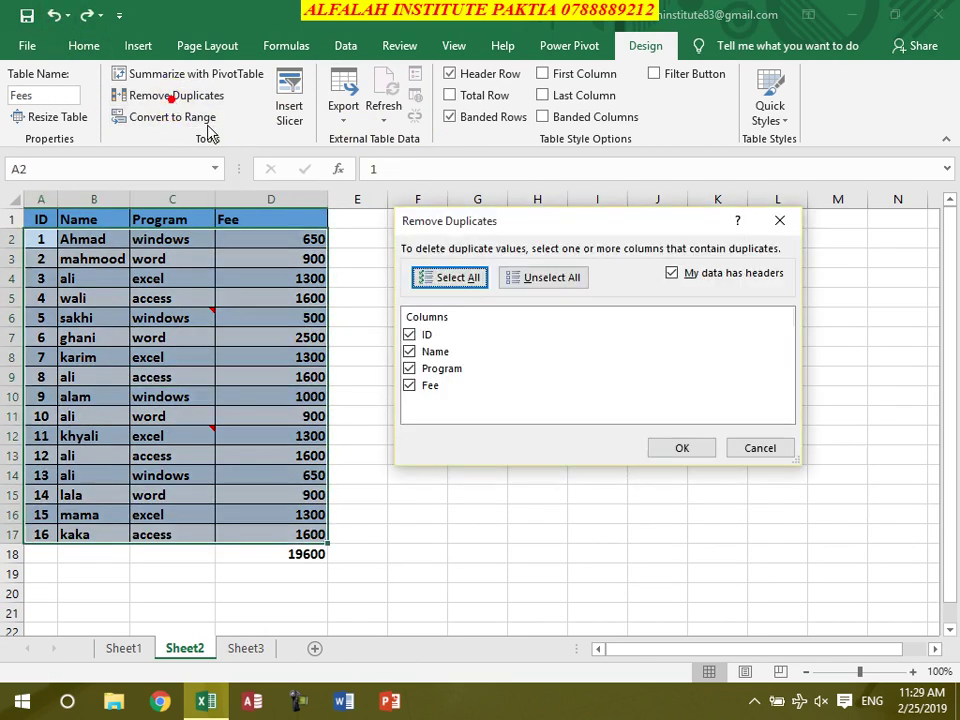
pyautogui.click(538, 280)
pyautogui.click(446, 279)
pyautogui.click(762, 448)
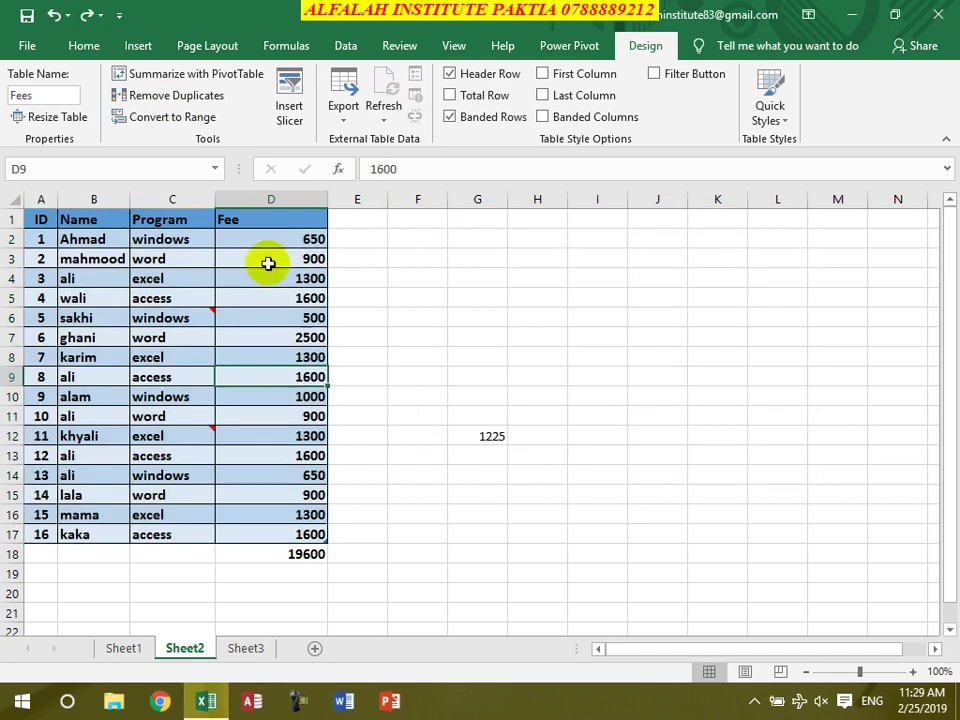
# Convert the table to a normal range, and undo the conversion to get the table design options back.
pyautogui.click(147, 416)
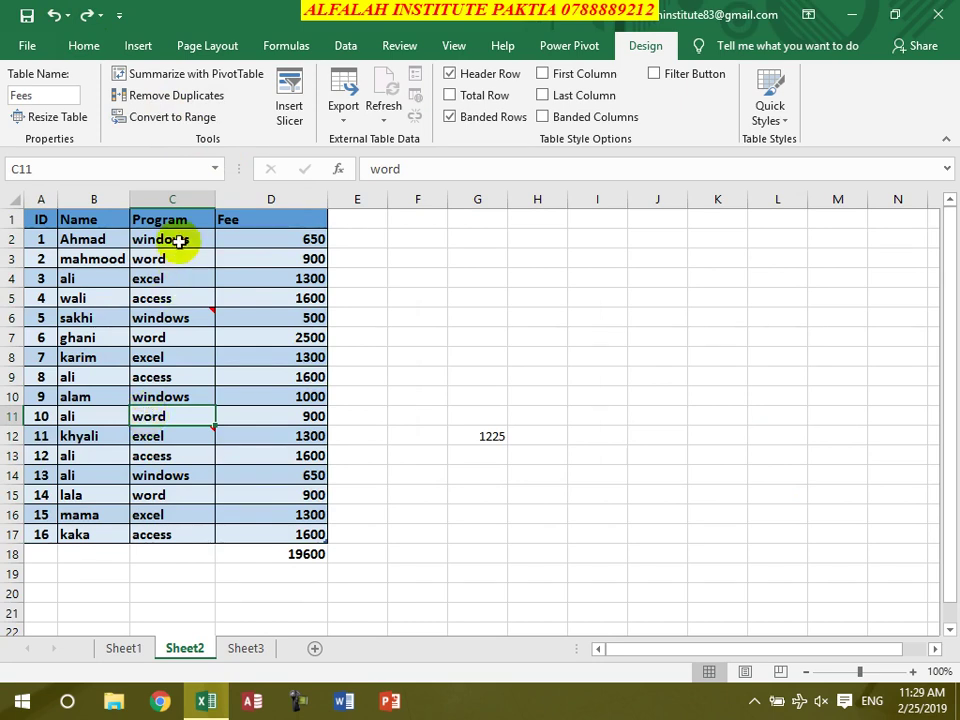
pyautogui.click(158, 117)
pyautogui.click(457, 401)
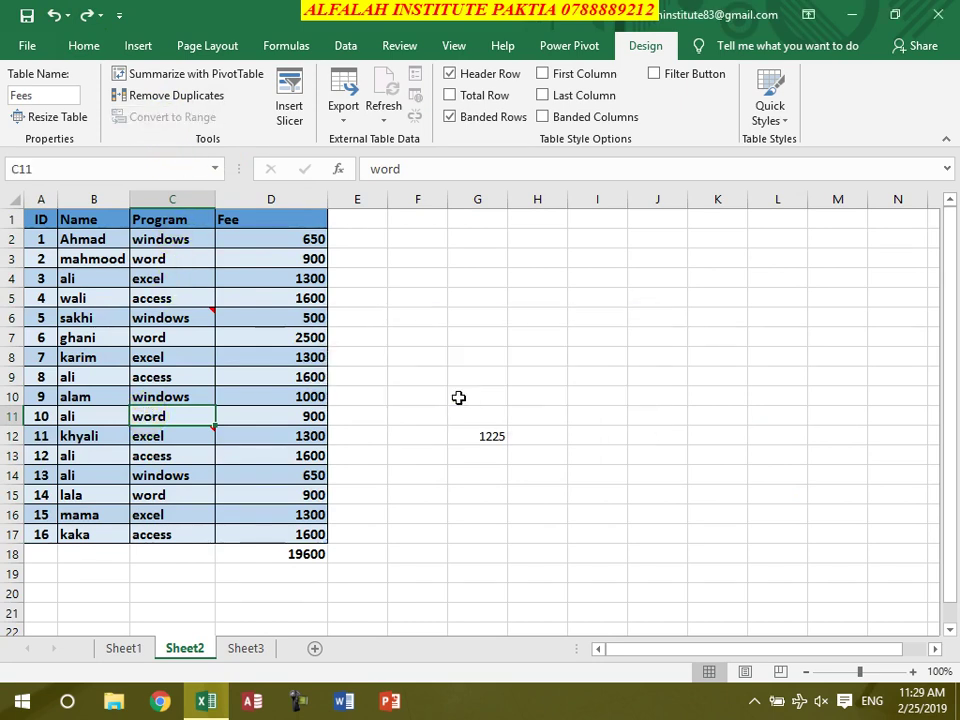
pyautogui.click(206, 331)
pyautogui.click(238, 358)
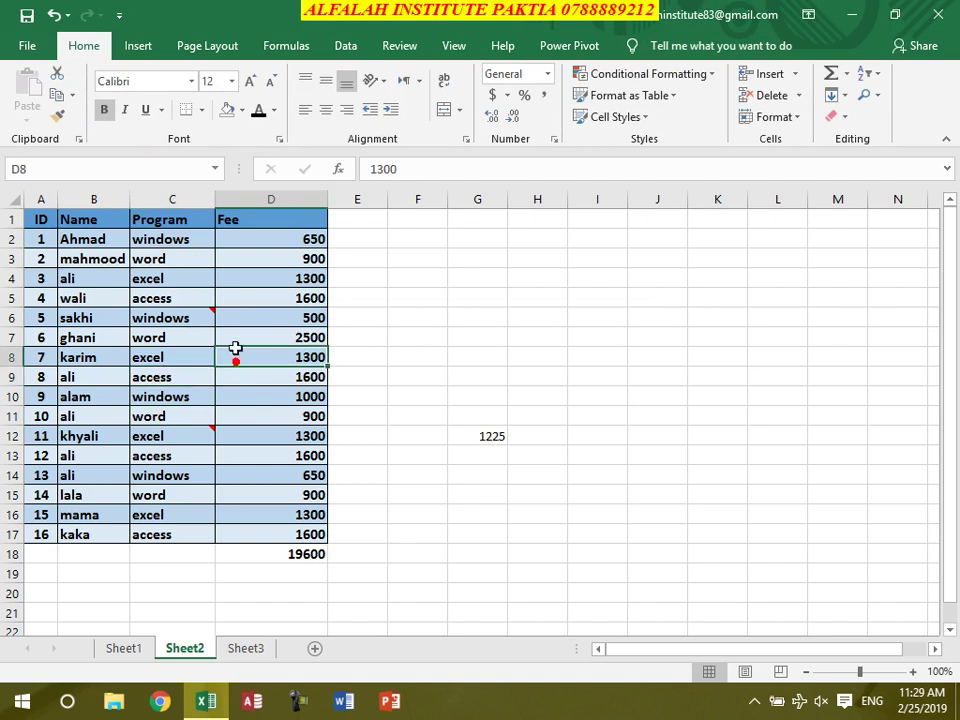
pyautogui.click(199, 312)
pyautogui.click(55, 16)
pyautogui.click(165, 317)
pyautogui.click(640, 47)
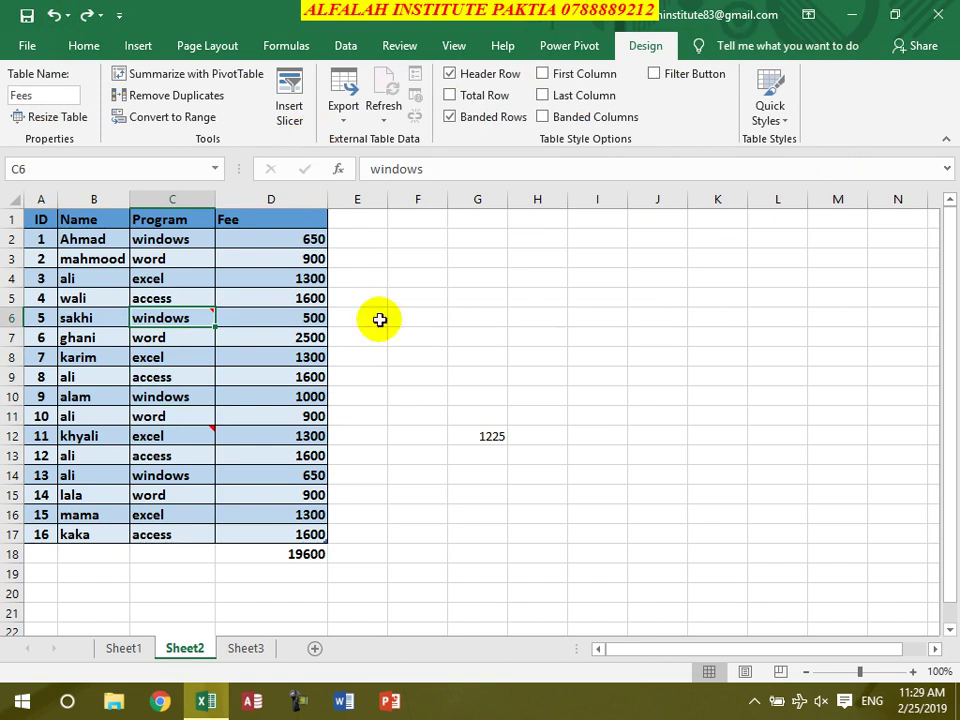
# Undo the table changes repeatedly until the student data is a plain range with its yellow, red-text header row.
pyautogui.click(240, 377)
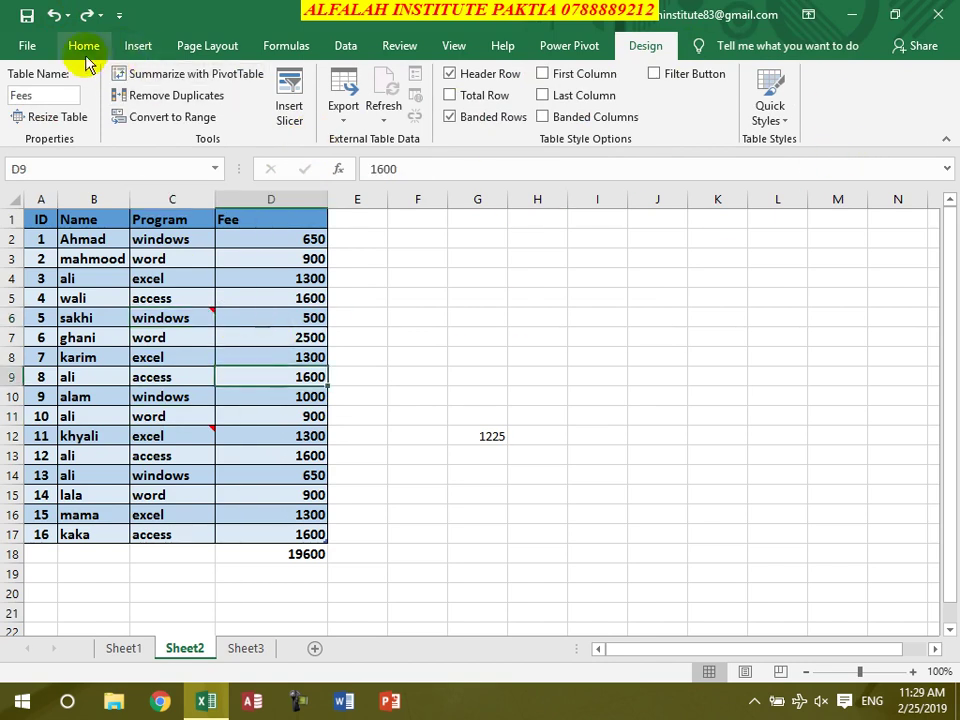
pyautogui.click(55, 16)
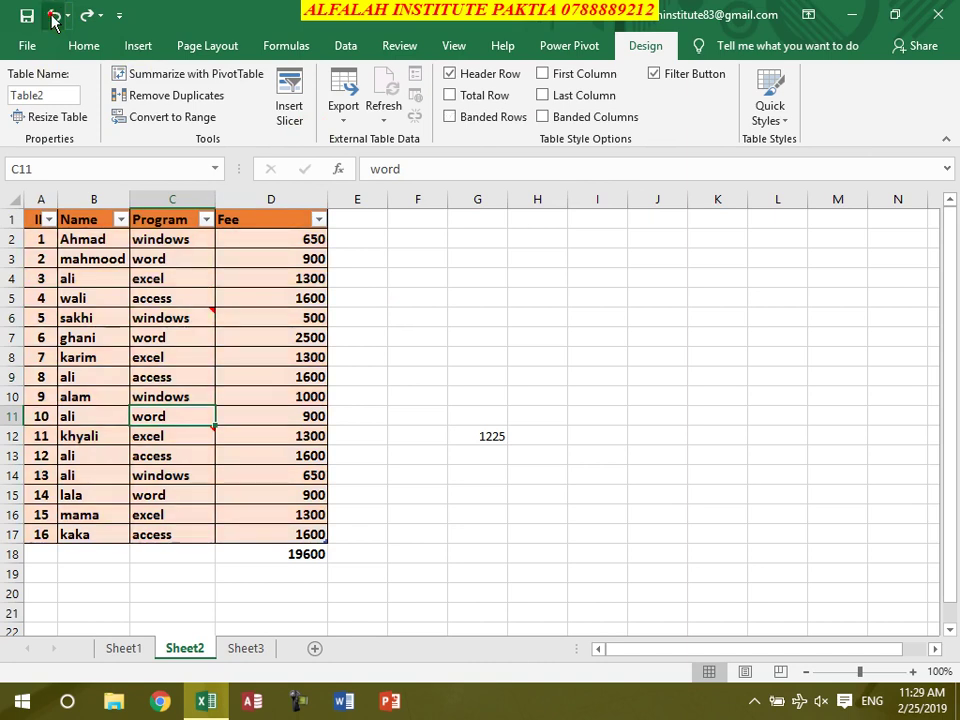
pyautogui.click(55, 16)
pyautogui.click(54, 17)
pyautogui.click(54, 17)
pyautogui.click(54, 17)
pyautogui.click(54, 17)
pyautogui.click(54, 17)
pyautogui.click(54, 17)
pyautogui.click(54, 17)
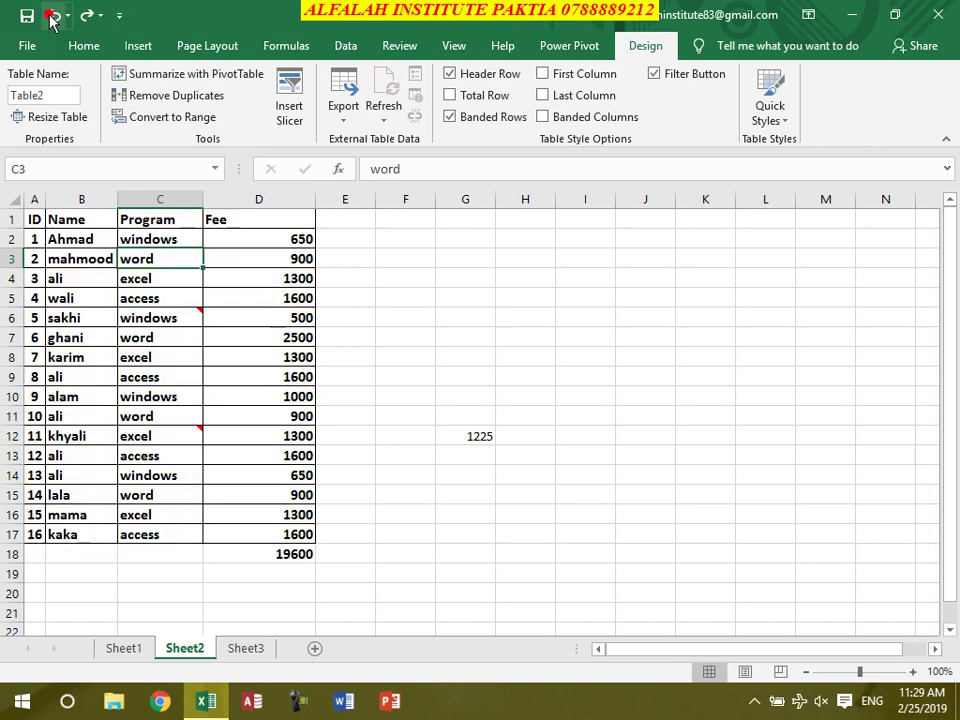
pyautogui.click(54, 17)
pyautogui.click(54, 17)
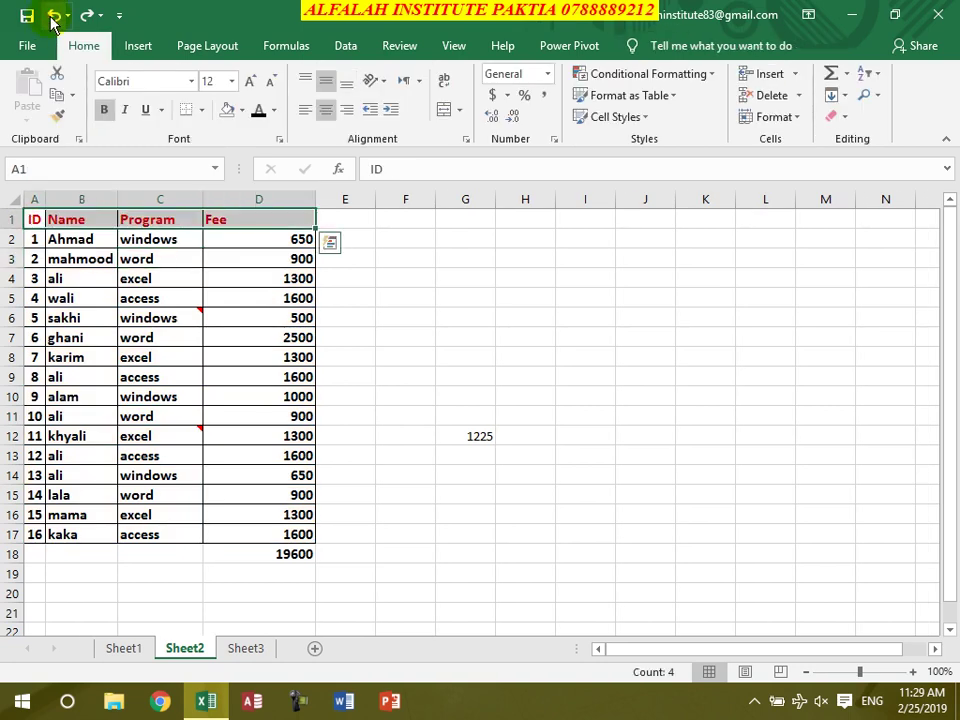
pyautogui.click(54, 17)
# Browse and preview the available cell styles on cell C7 and the total in D18, without applying any.
pyautogui.click(155, 337)
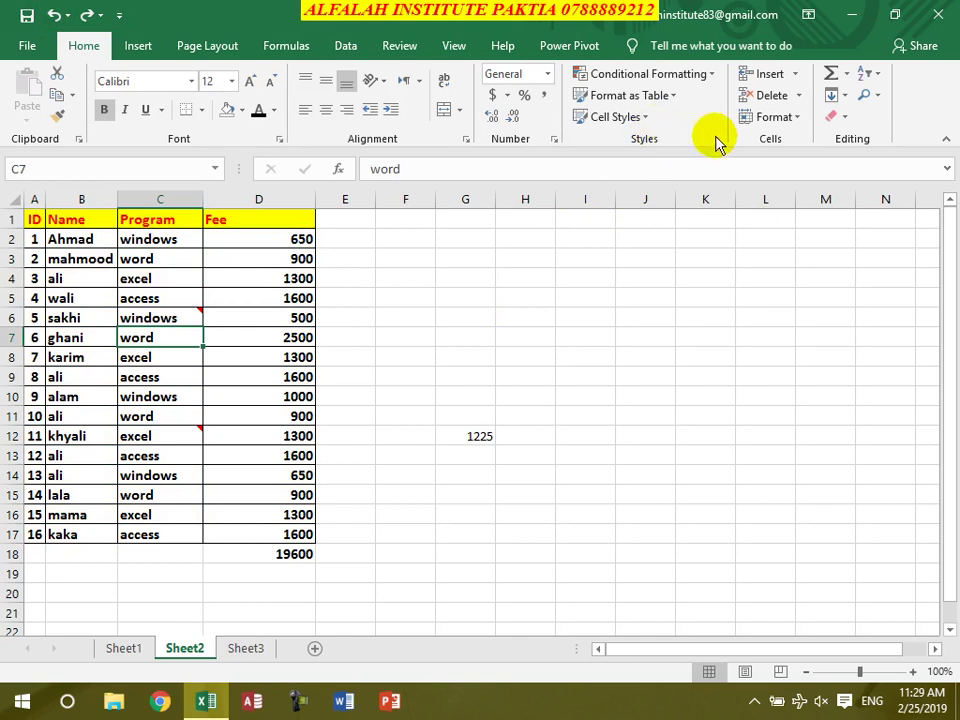
pyautogui.click(633, 119)
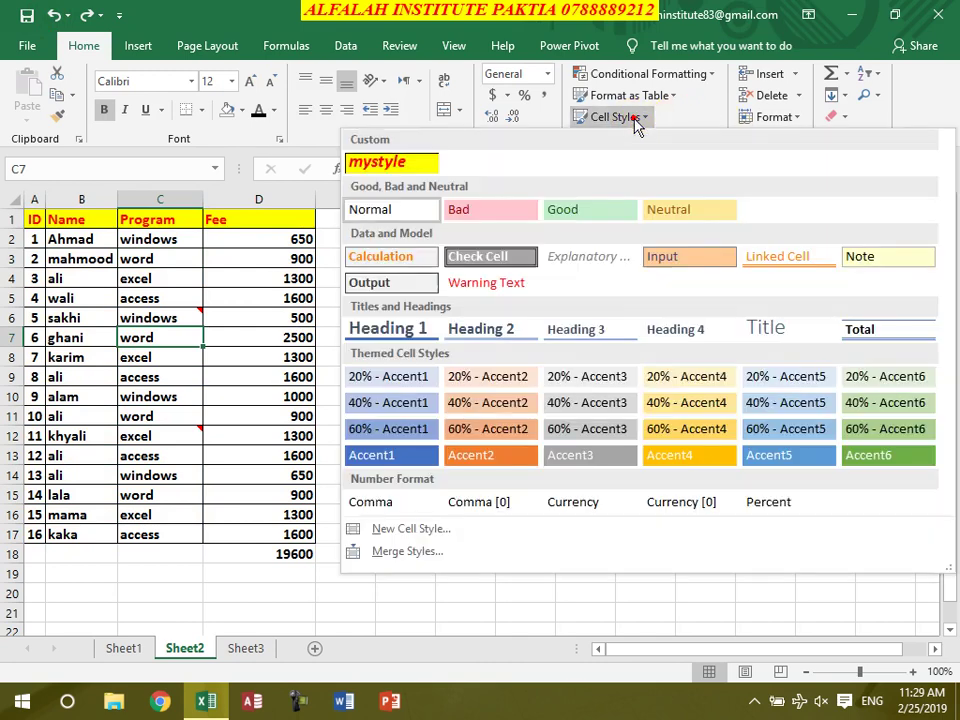
pyautogui.click(164, 429)
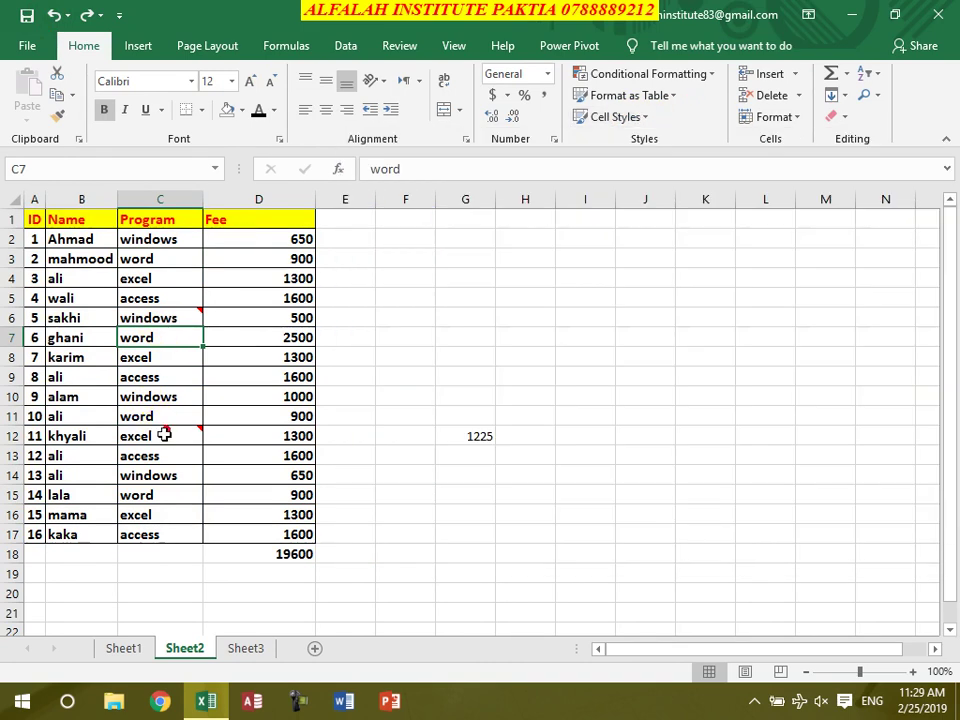
pyautogui.moveTo(285, 567); pyautogui.dragTo(284, 561)
pyautogui.click(302, 555)
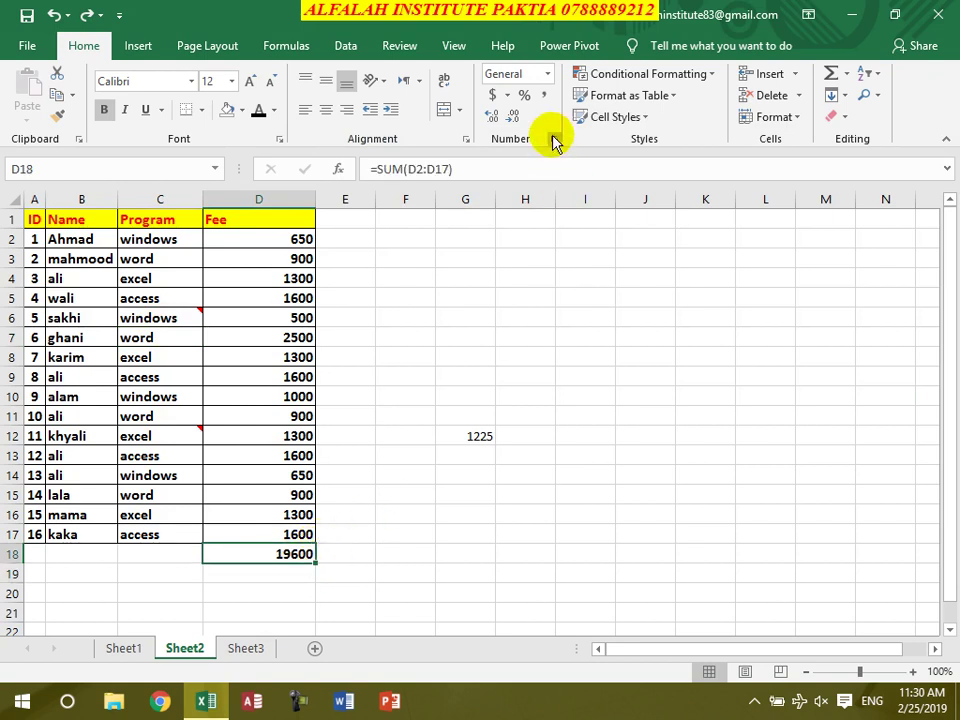
pyautogui.click(625, 120)
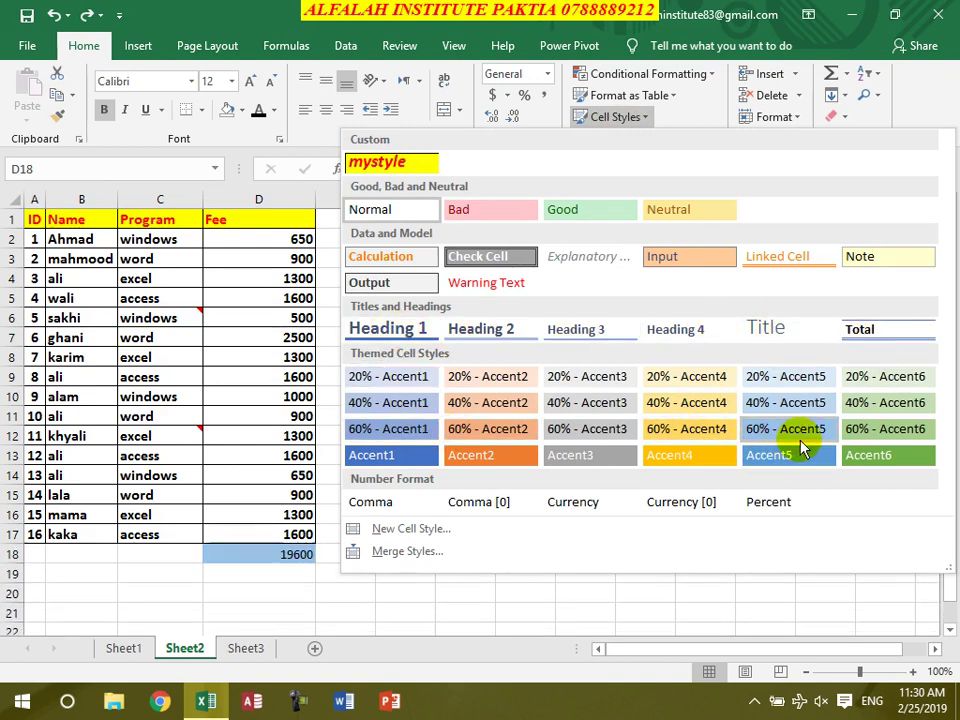
pyautogui.click(231, 403)
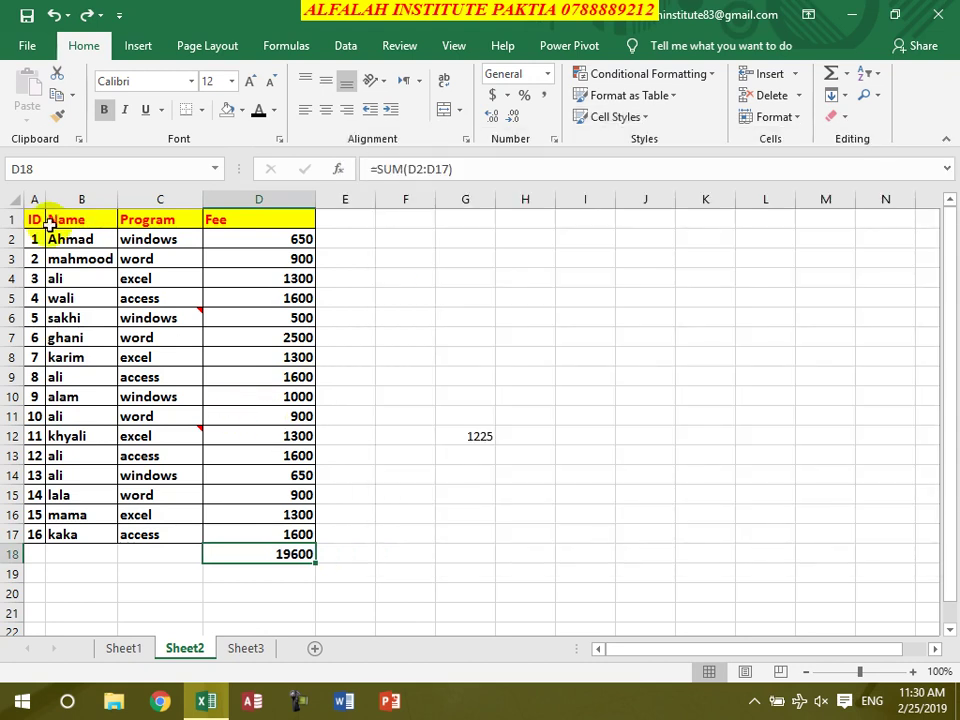
# Apply the Accent6 cell style to the student data and total row, range A2:D18.
pyautogui.moveTo(31, 239); pyautogui.dragTo(300, 555)
pyautogui.click(622, 118)
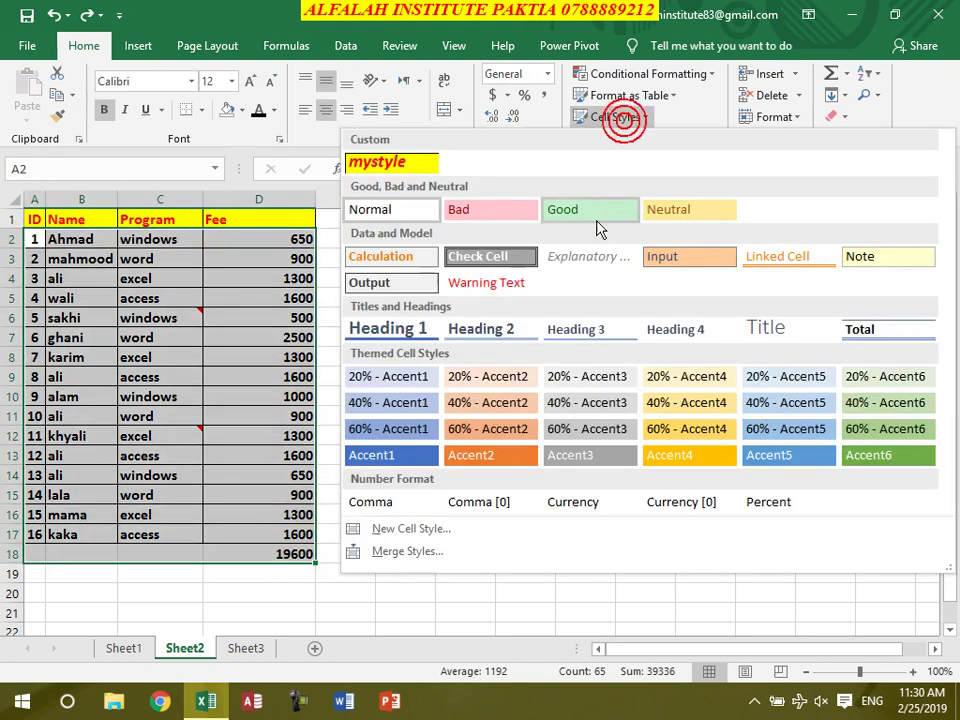
pyautogui.click(857, 462)
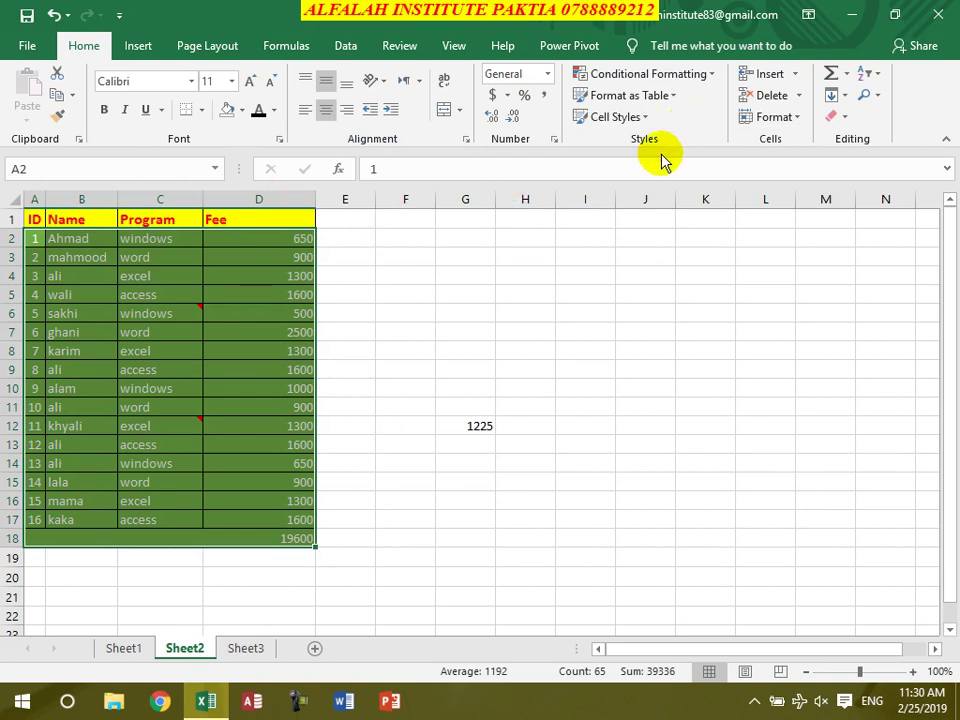
# Start a new cell style named "HafteGul Style" and exclude its number, font, fill and protection formatting.
pyautogui.click(630, 117)
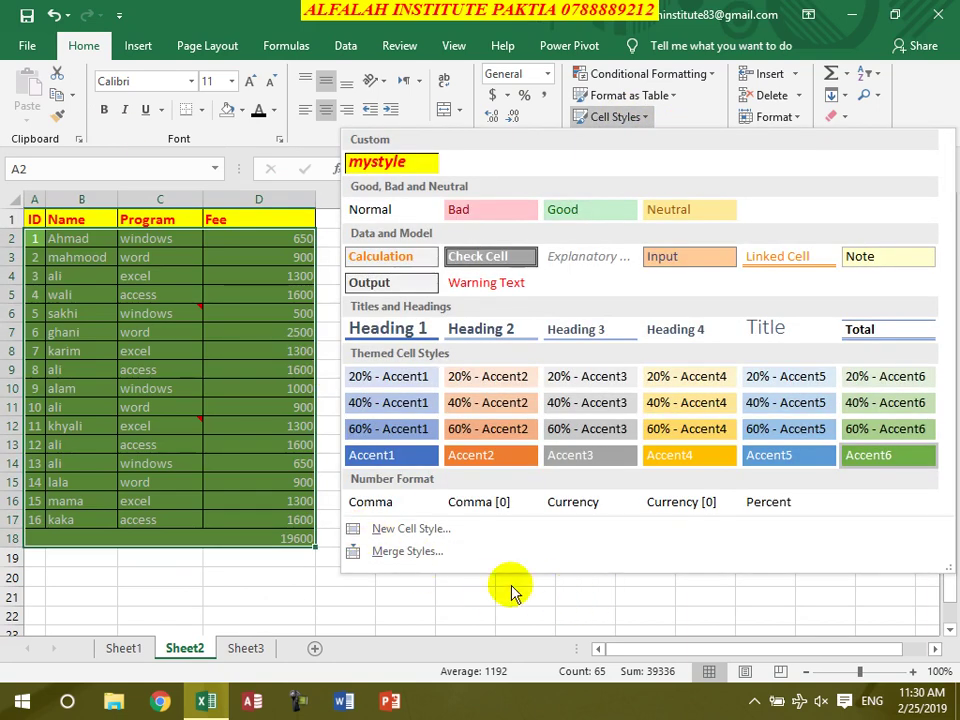
pyautogui.click(430, 537)
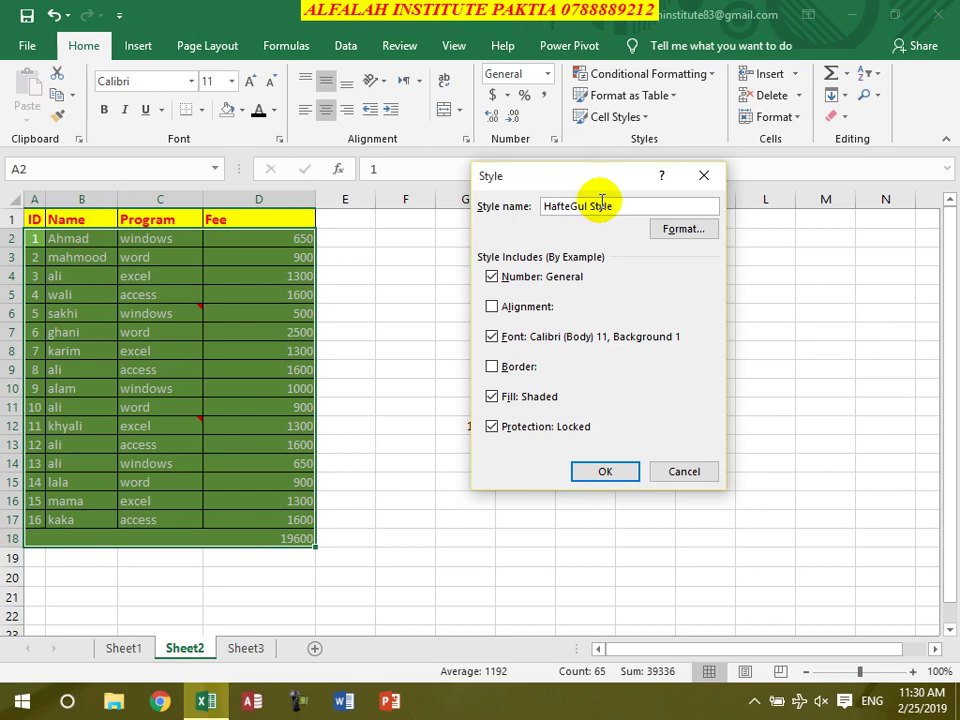
pyautogui.click(504, 276)
pyautogui.click(508, 336)
pyautogui.click(511, 399)
pyautogui.click(505, 430)
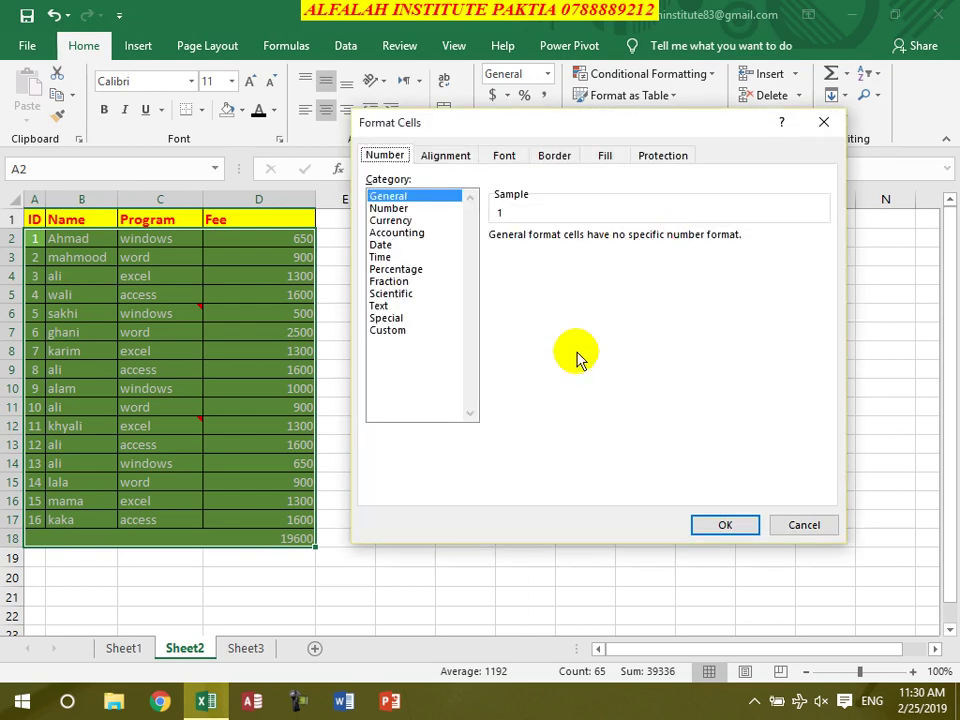
# Give the new style a dark blue fill and a white font, save it, and apply it to A2:D18.
pyautogui.click(605, 155)
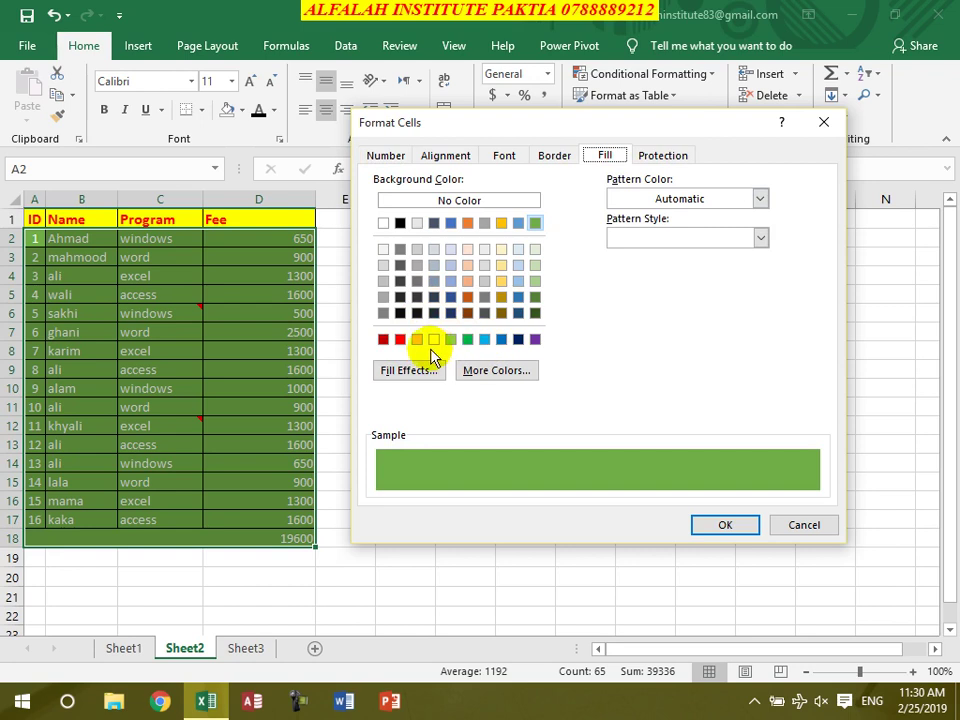
pyautogui.click(517, 340)
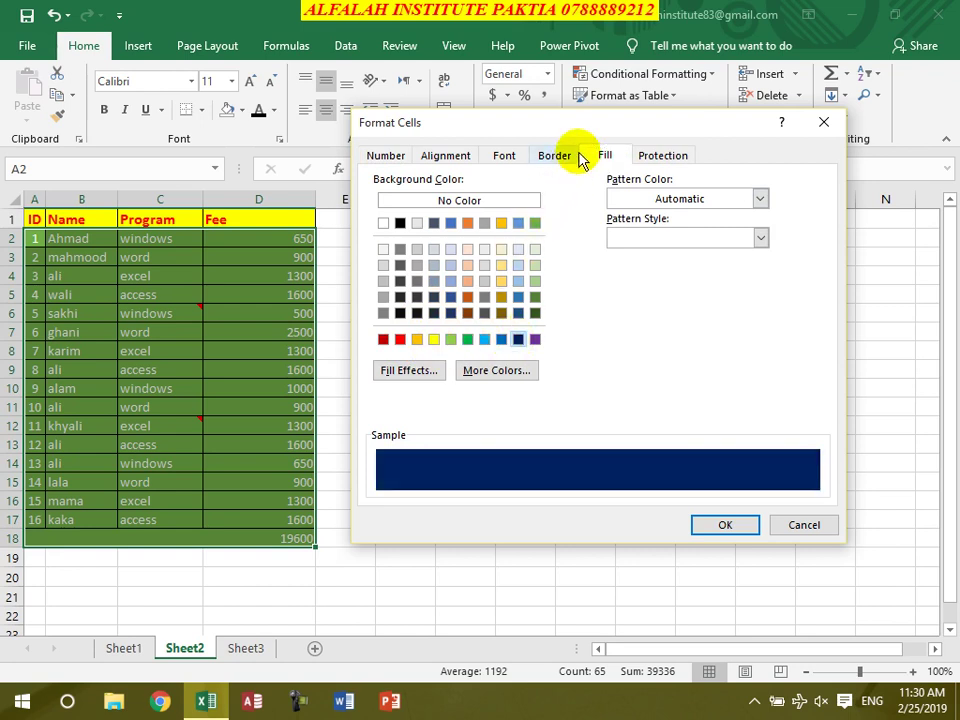
pyautogui.click(504, 160)
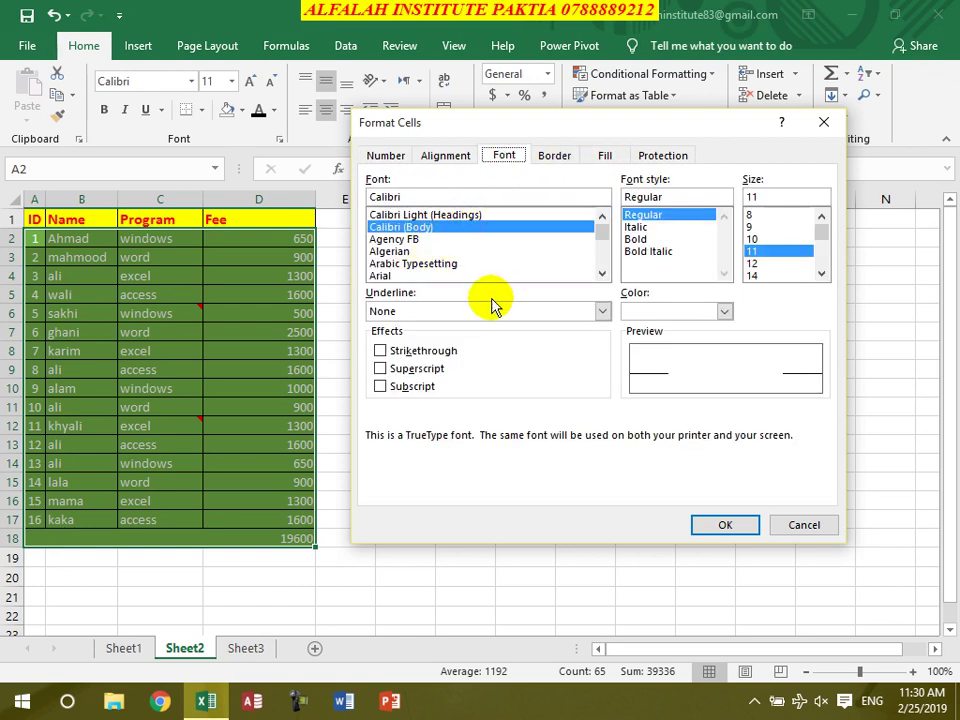
pyautogui.click(707, 311)
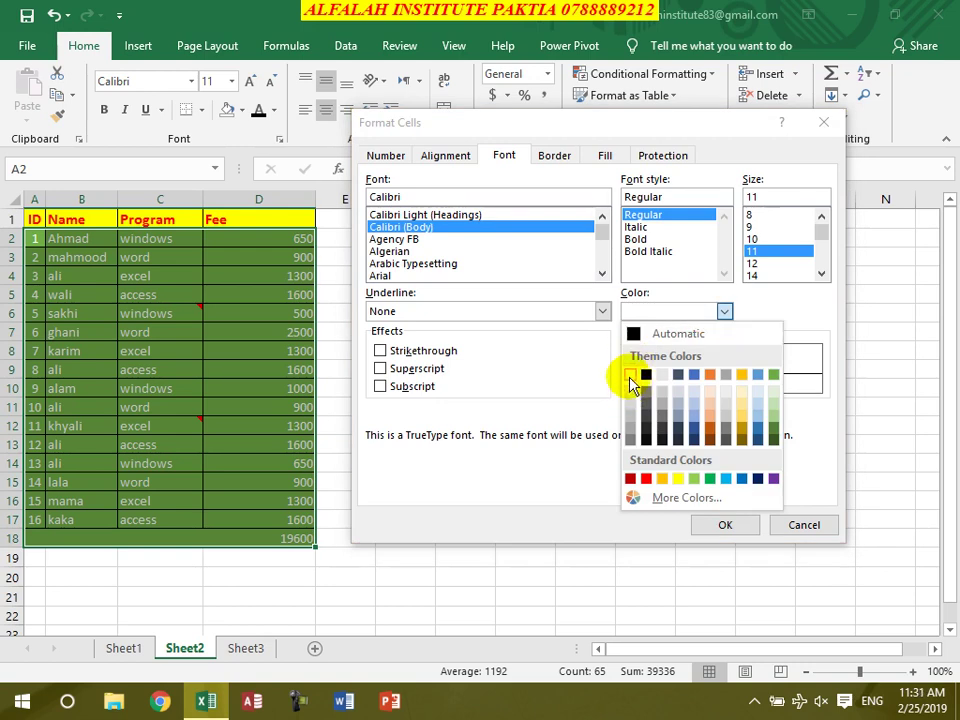
pyautogui.click(630, 376)
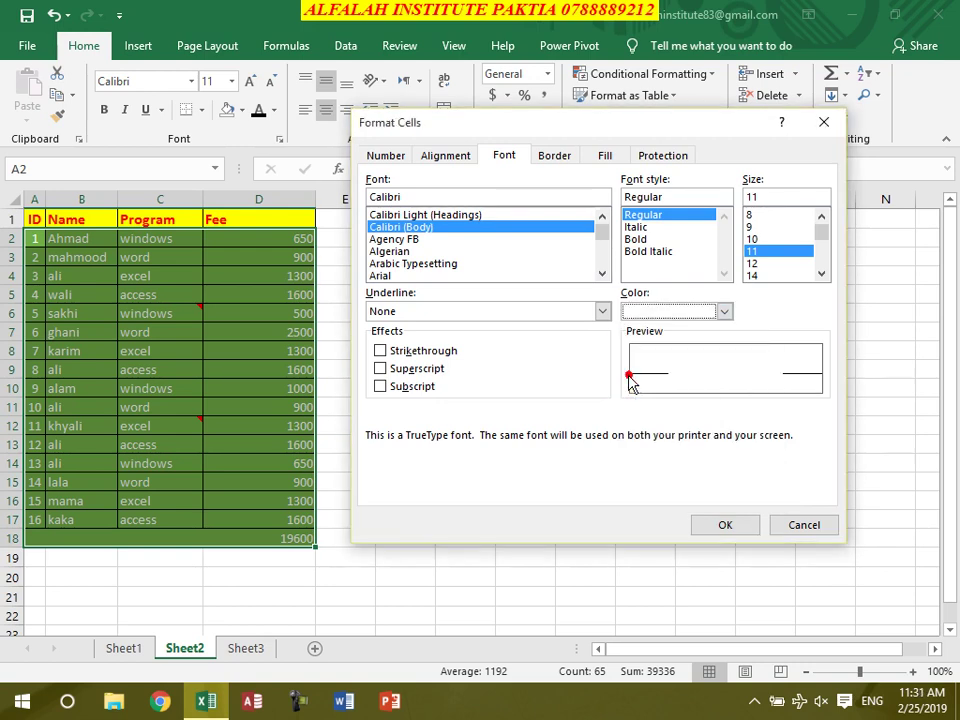
pyautogui.click(724, 527)
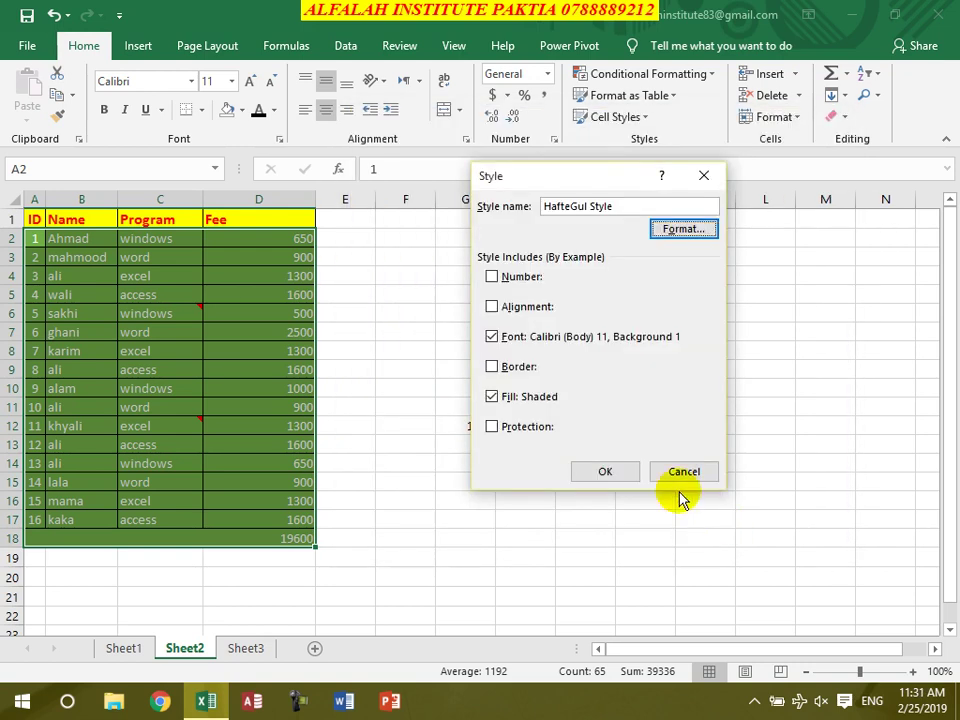
pyautogui.click(605, 472)
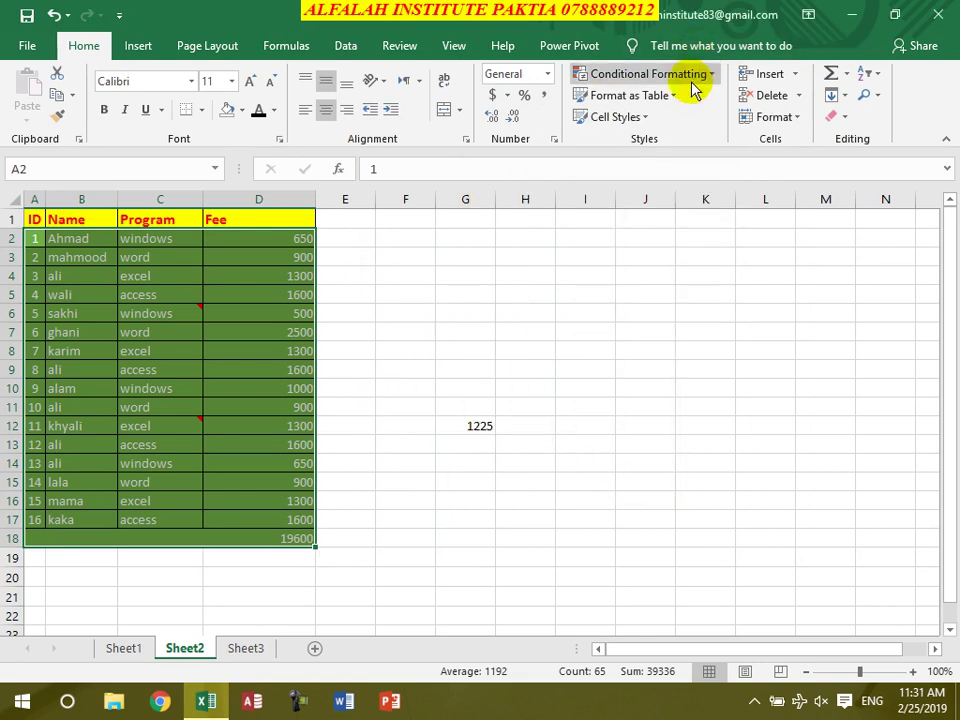
pyautogui.click(640, 120)
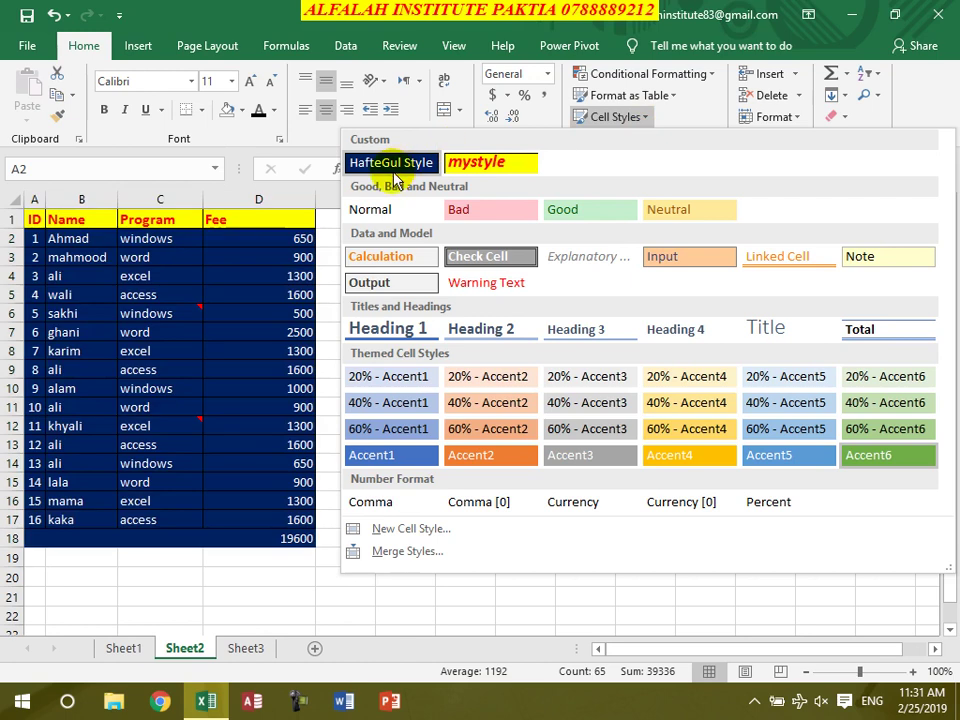
pyautogui.click(405, 166)
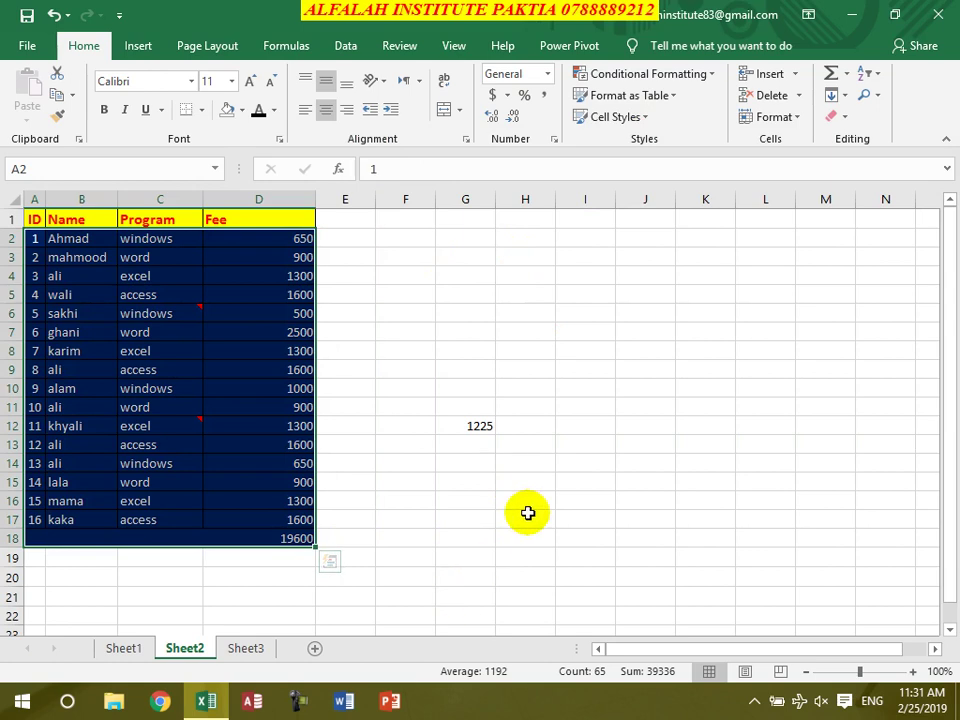
# Create a blank workbook and look through its cell styles without applying any.
pyautogui.click(348, 277)
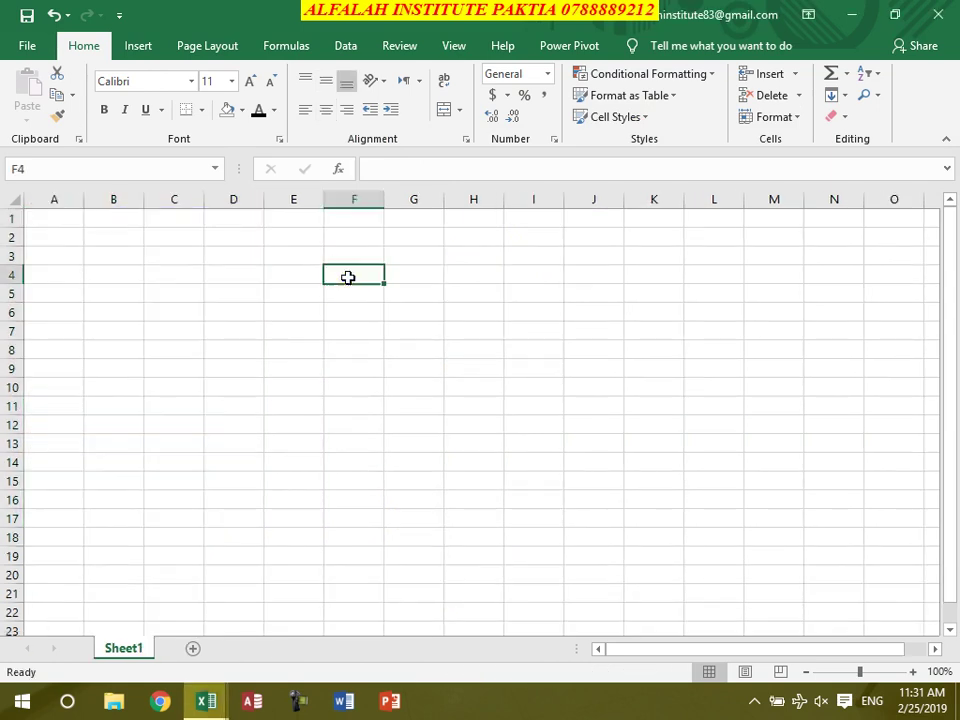
pyautogui.click(632, 118)
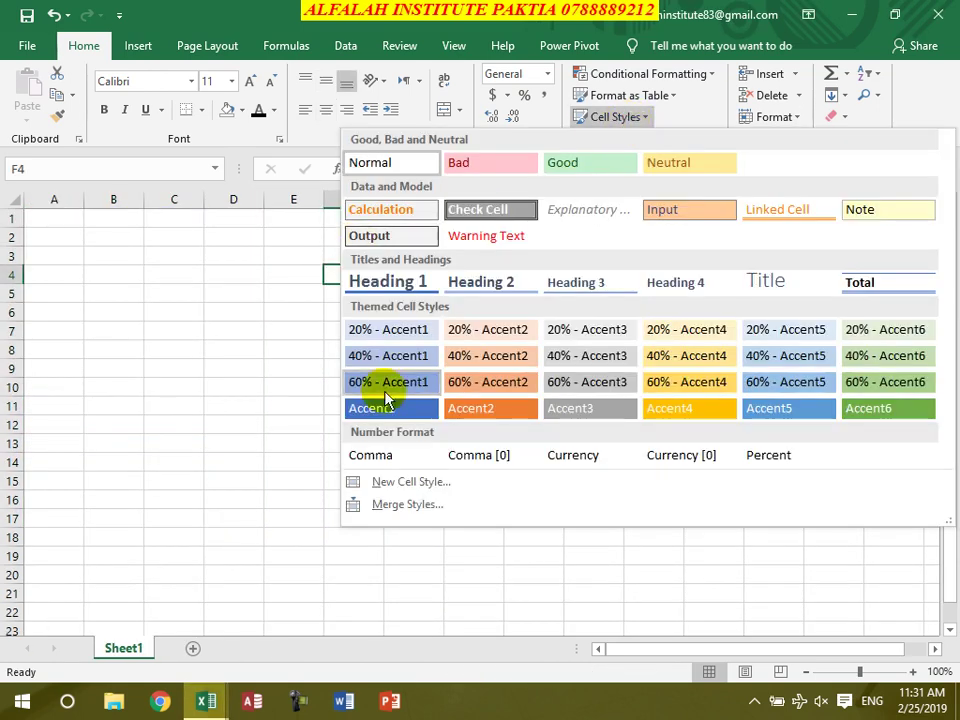
pyautogui.click(252, 400)
# Select range B2:F11 in the blank workbook and merge the cell styles from Practice1.xlsx into it.
pyautogui.moveTo(115, 240); pyautogui.dragTo(381, 407)
pyautogui.moveTo(218, 706)
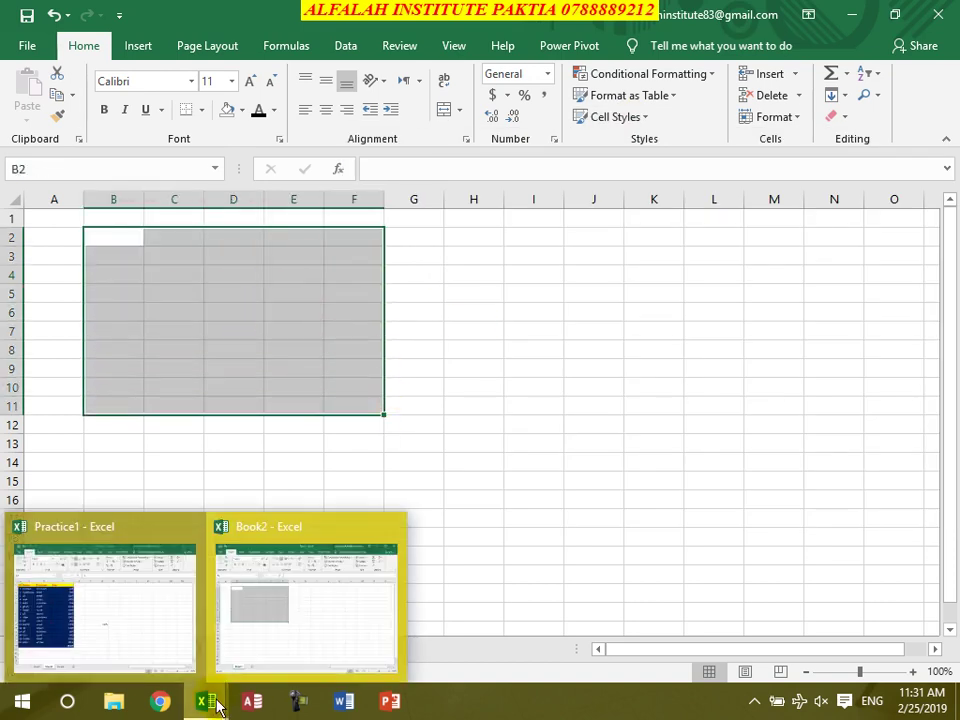
pyautogui.click(294, 607)
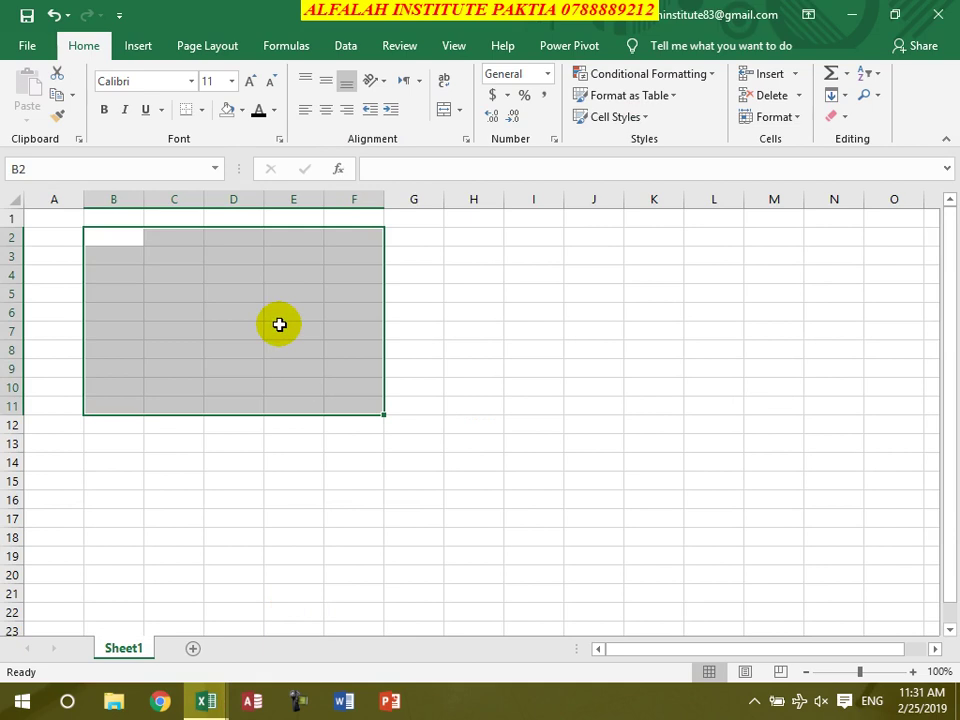
pyautogui.click(644, 117)
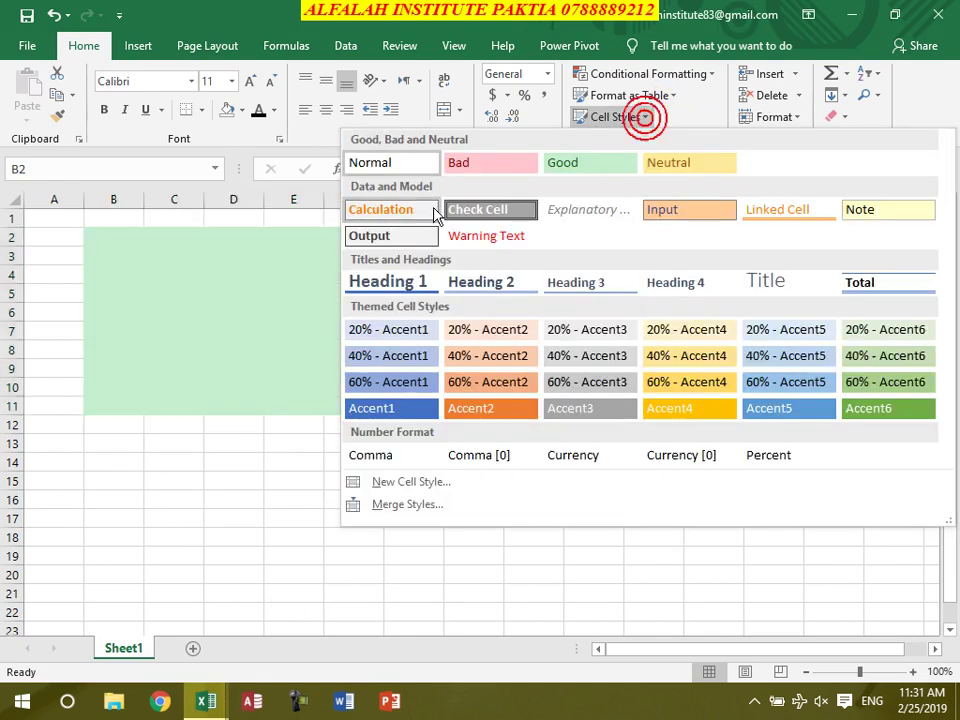
pyautogui.click(405, 505)
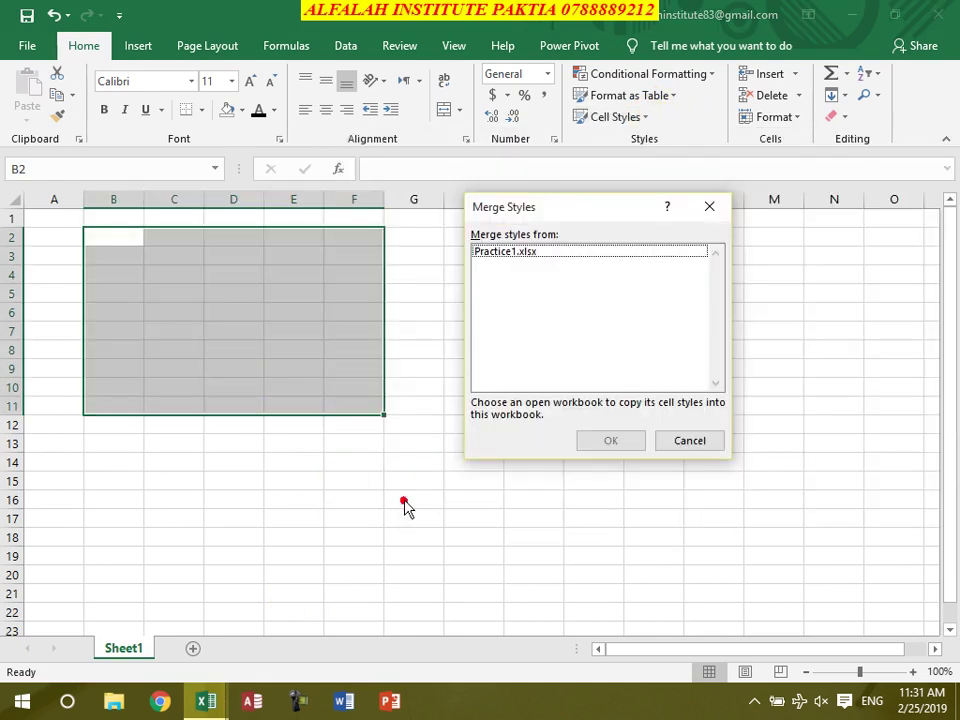
pyautogui.click(502, 253)
pyautogui.click(610, 443)
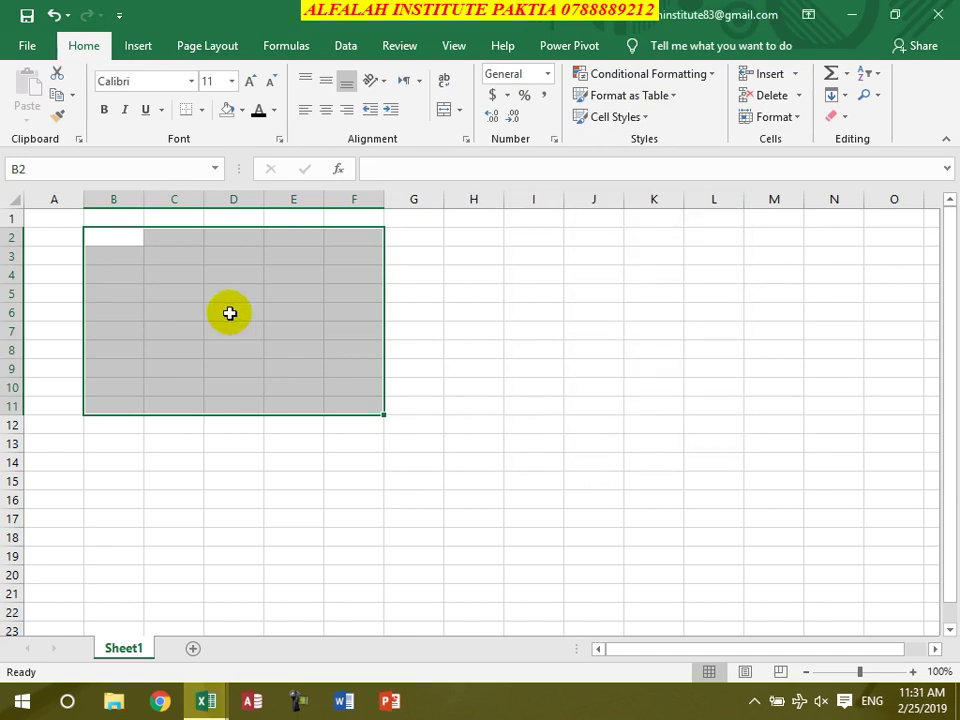
# Apply HafteGul Style to B2:F11 and fill every cell of the range with "jan".
pyautogui.click(645, 118)
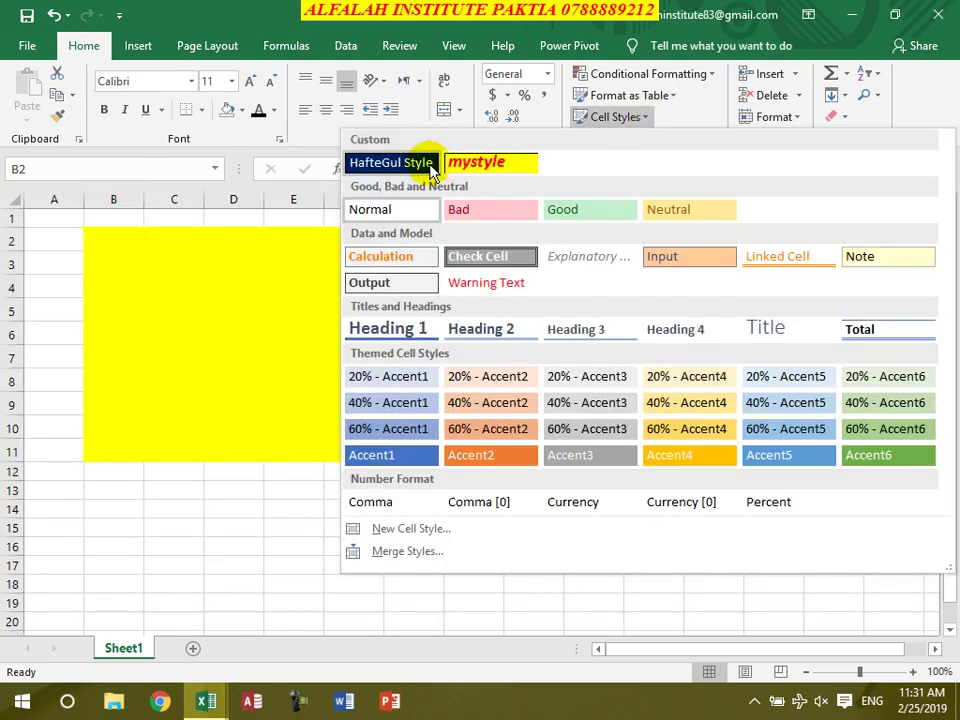
pyautogui.click(421, 162)
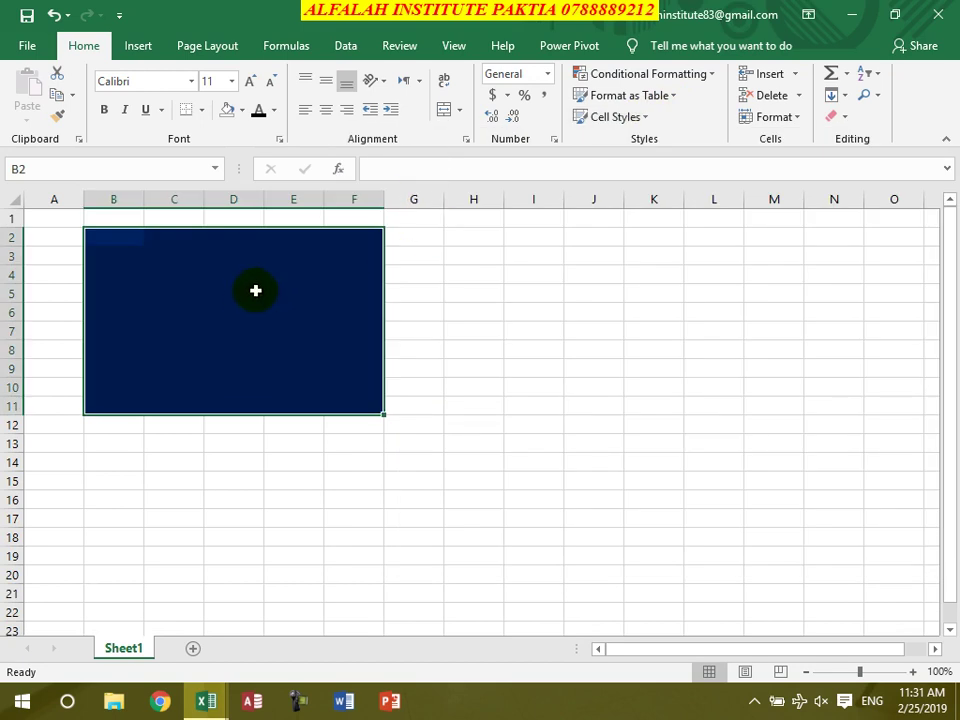
pyautogui.write('jan')
pyautogui.hotkey('ctrl', 'Return')
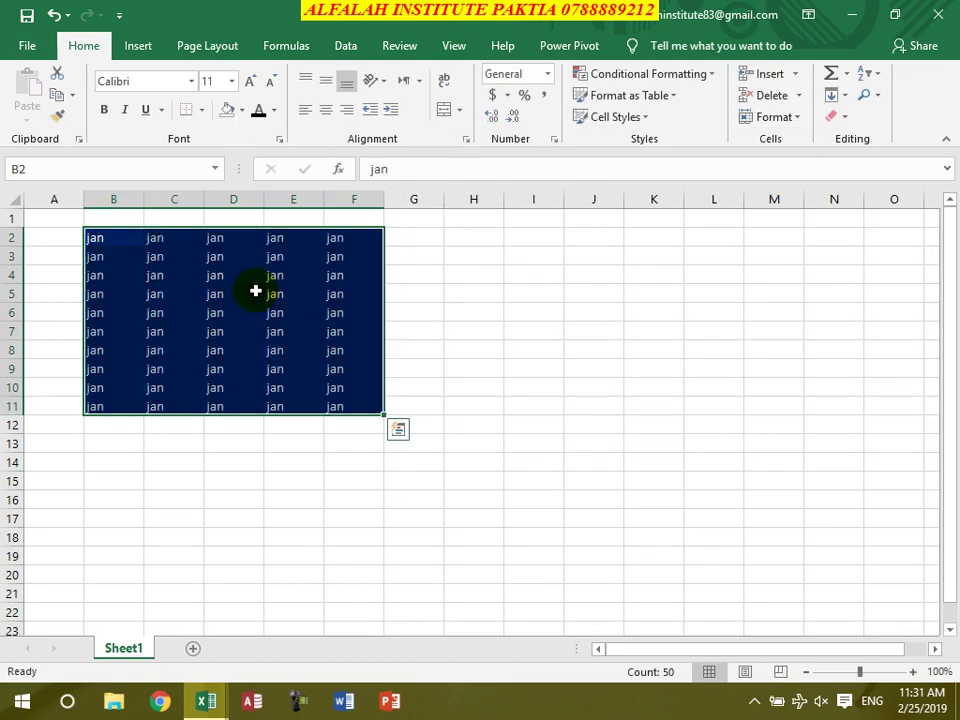
pyautogui.click(463, 302)
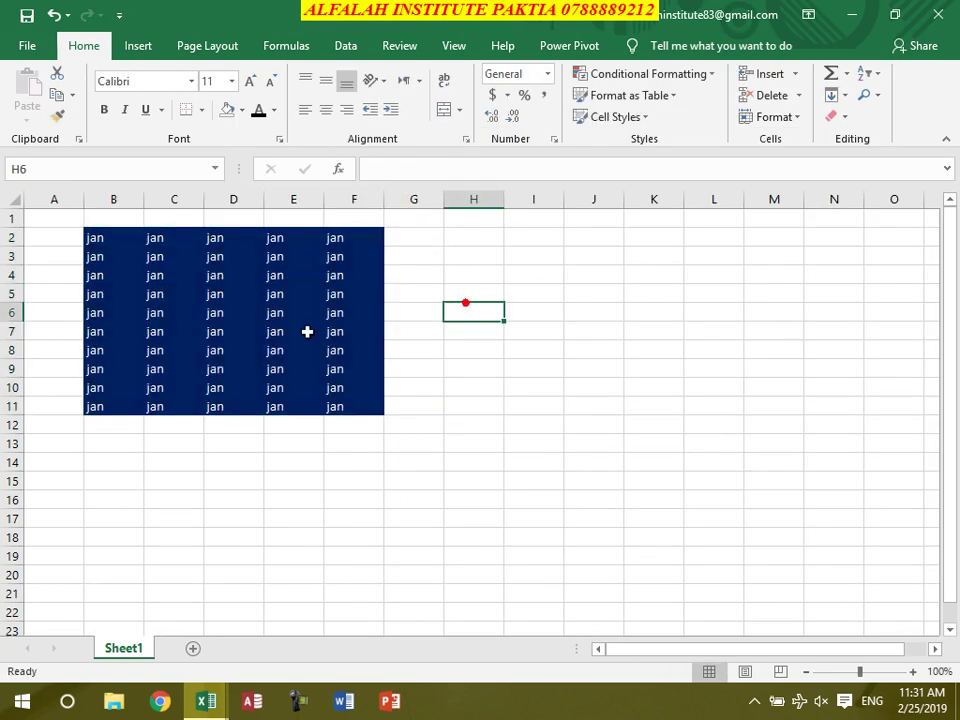
# Close the second workbook without saving it and return to the student table in Practice1.
pyautogui.click(935, 15)
pyautogui.click(486, 367)
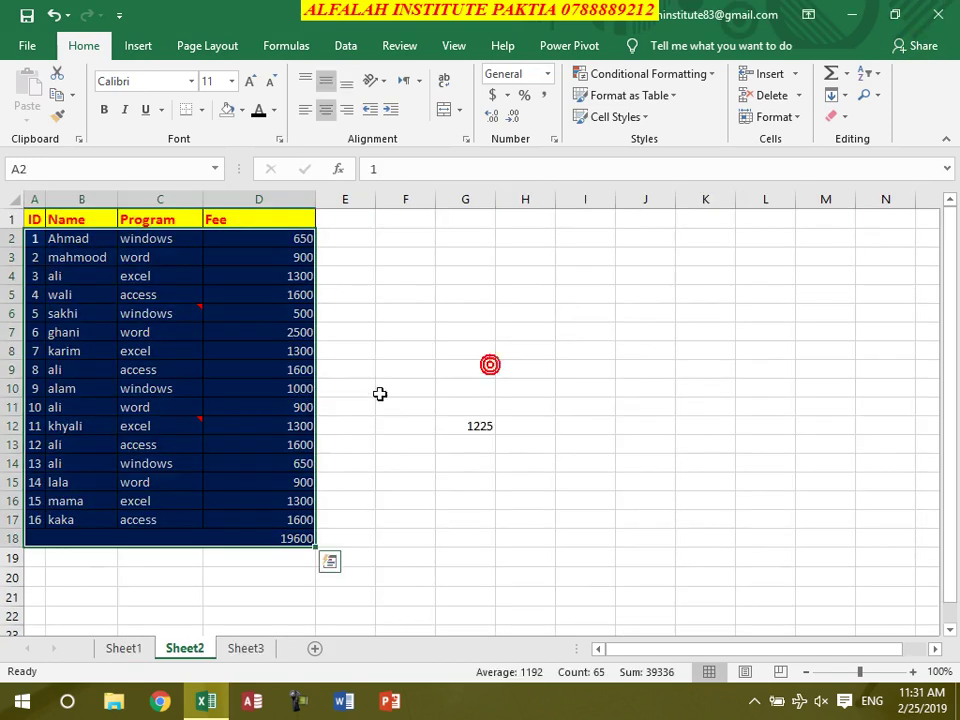
pyautogui.click(255, 399)
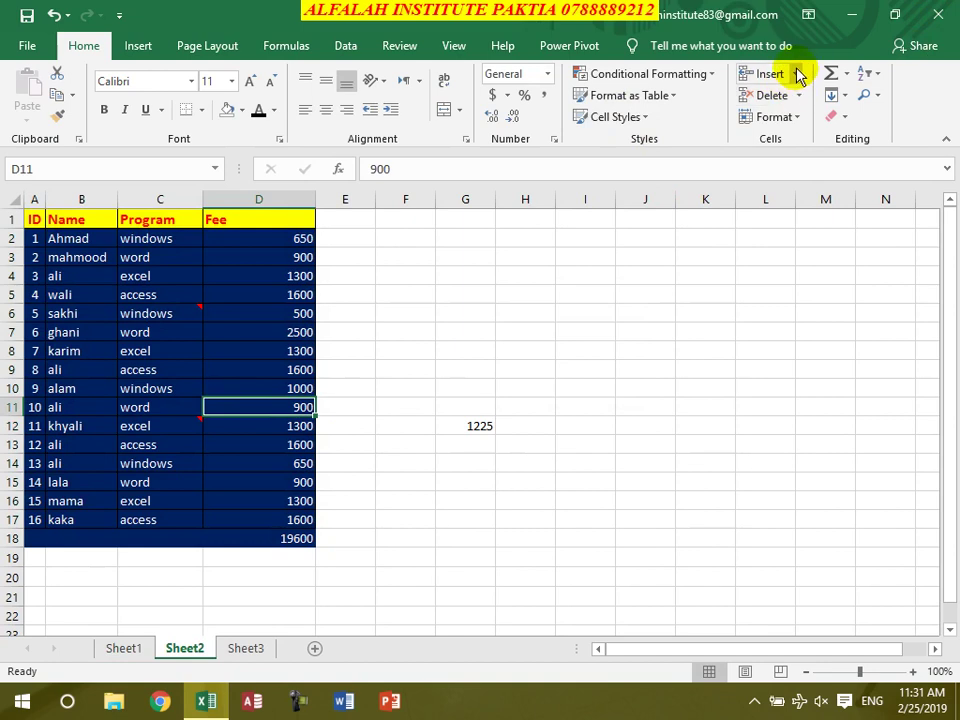
# Insert a blank cell at C7 in the Program column, shifting the existing cells down.
pyautogui.click(166, 337)
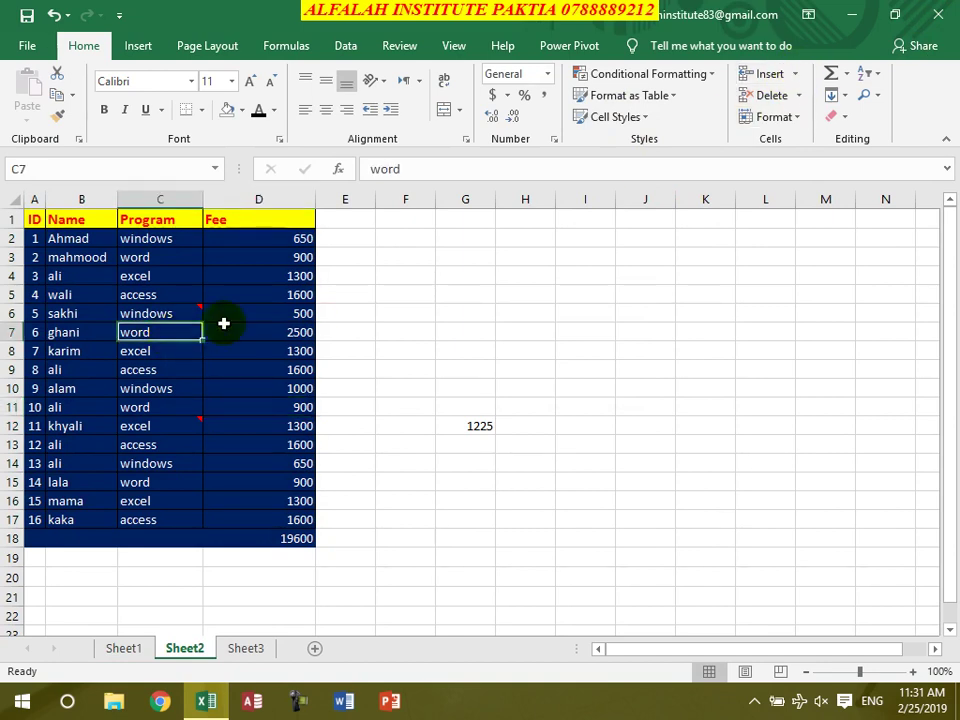
pyautogui.click(797, 81)
pyautogui.click(783, 97)
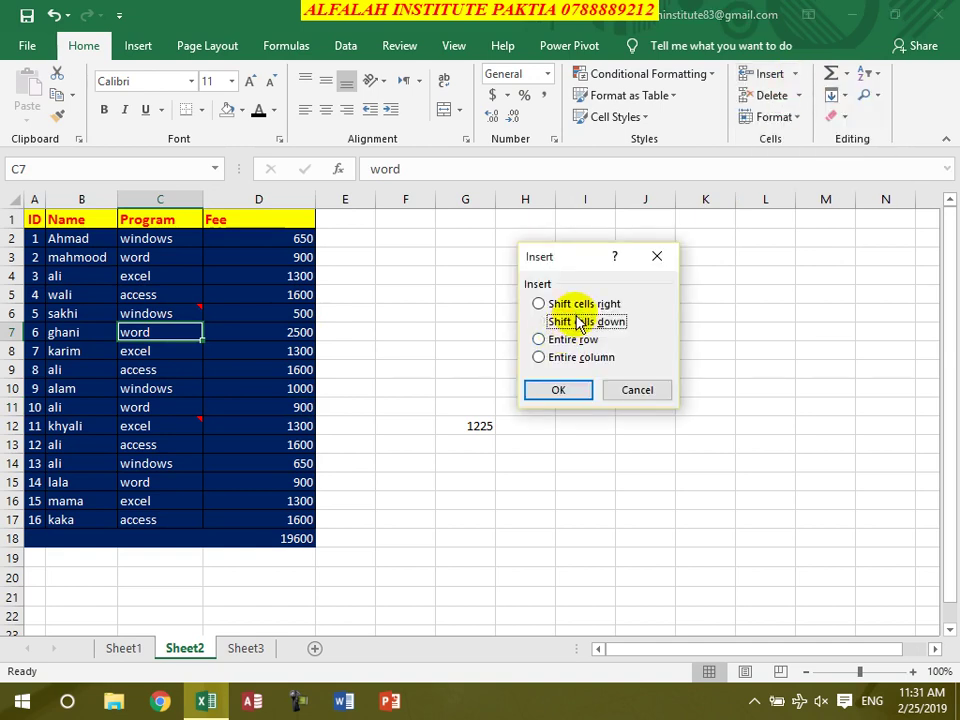
pyautogui.click(556, 390)
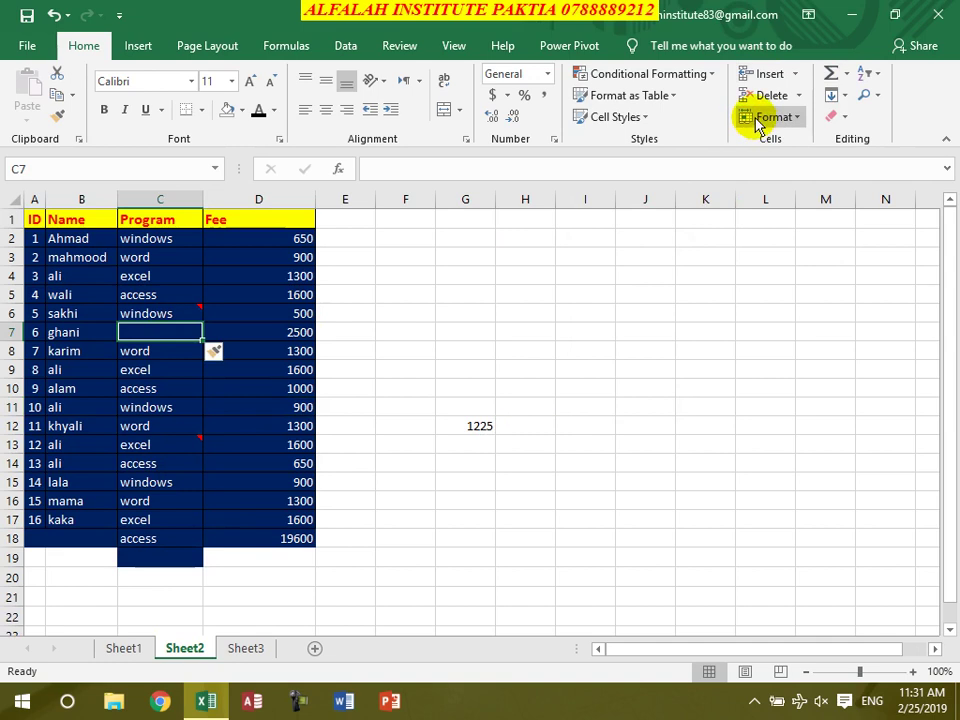
# Insert another blank cell at C7, this time shifting the cells in that row to the right.
pyautogui.click(796, 78)
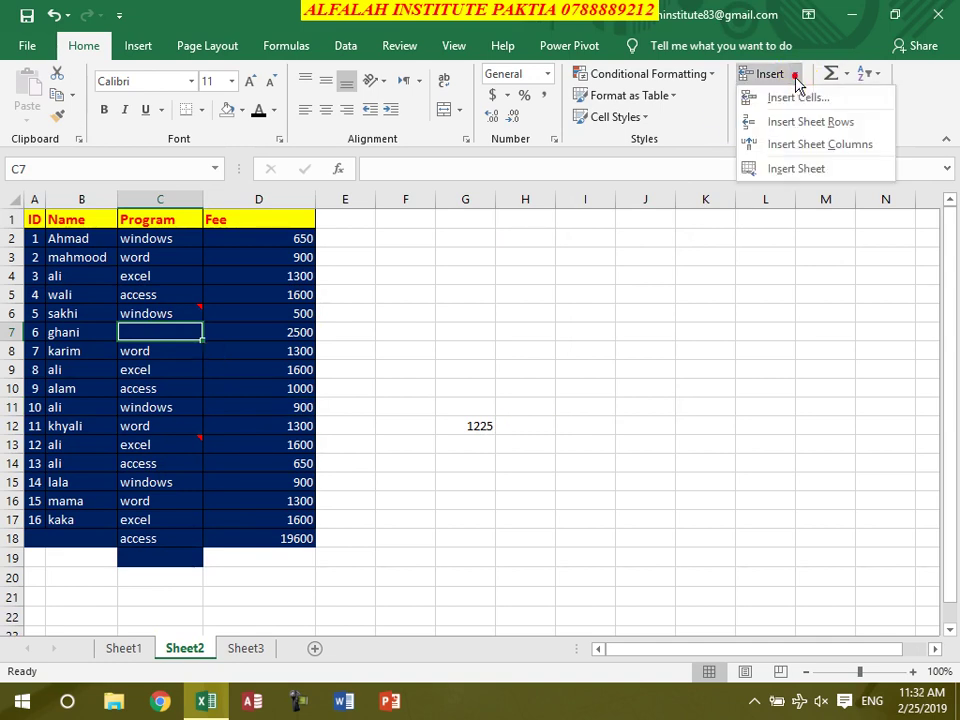
pyautogui.click(780, 100)
pyautogui.click(568, 304)
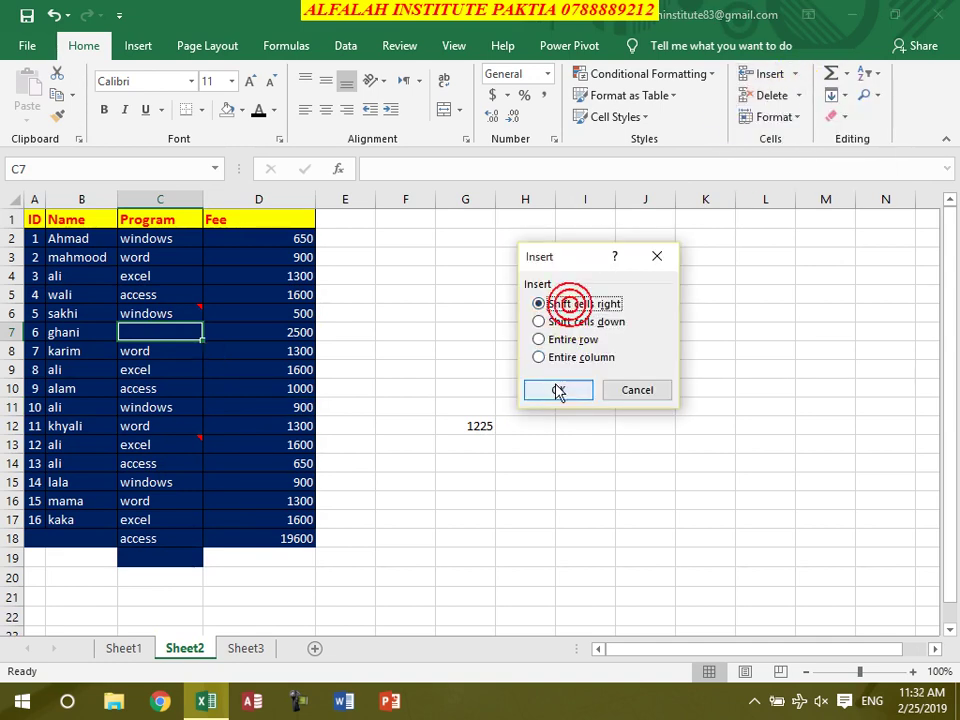
pyautogui.click(558, 391)
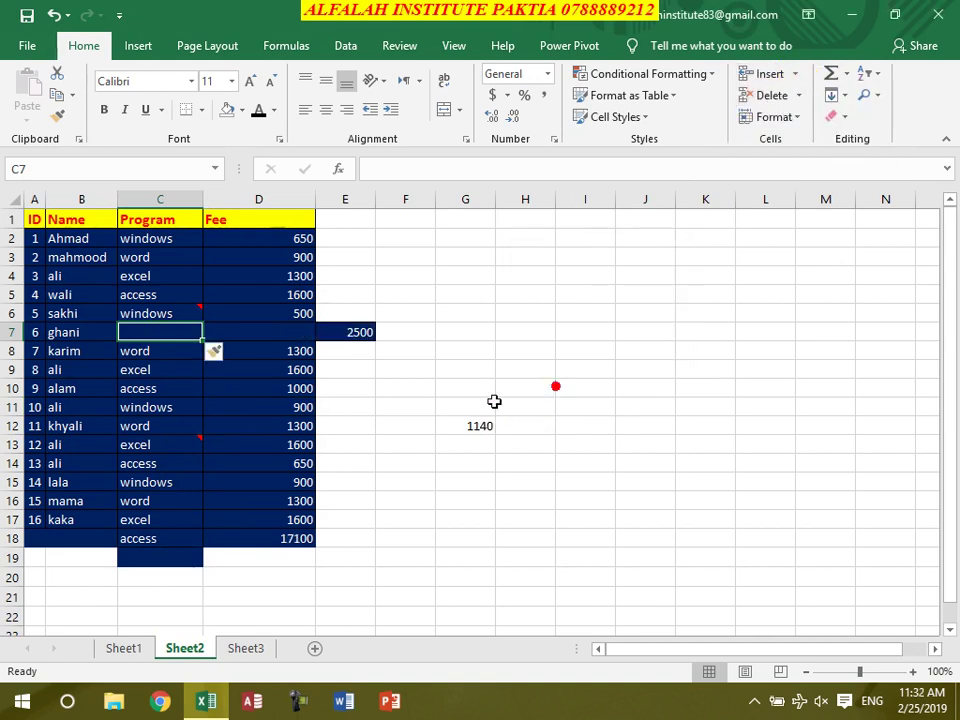
pyautogui.click(798, 76)
pyautogui.click(776, 97)
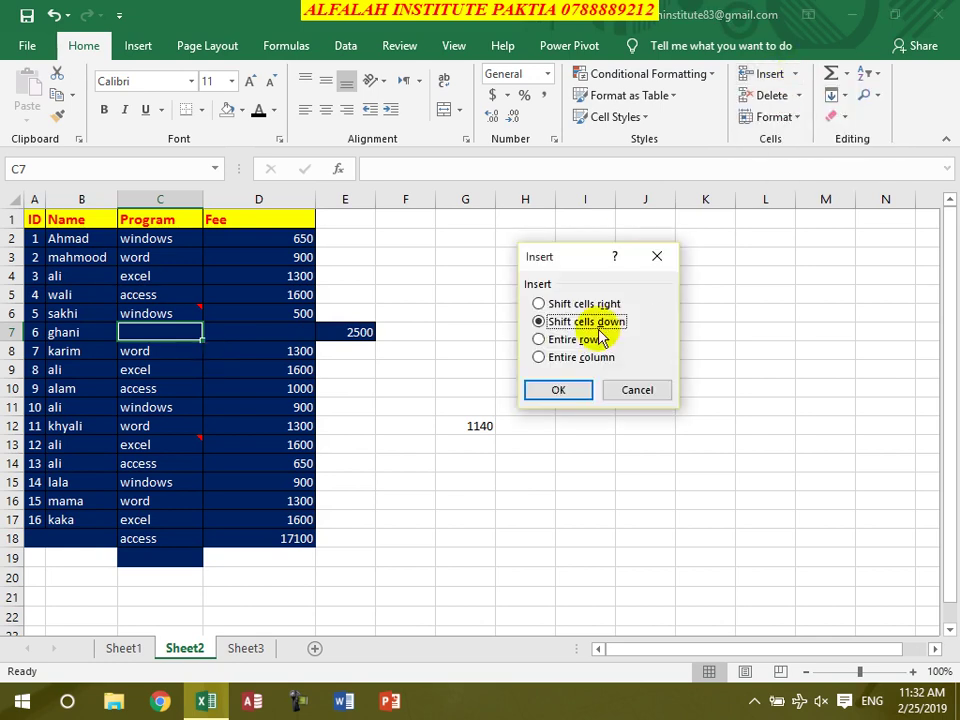
pyautogui.click(636, 392)
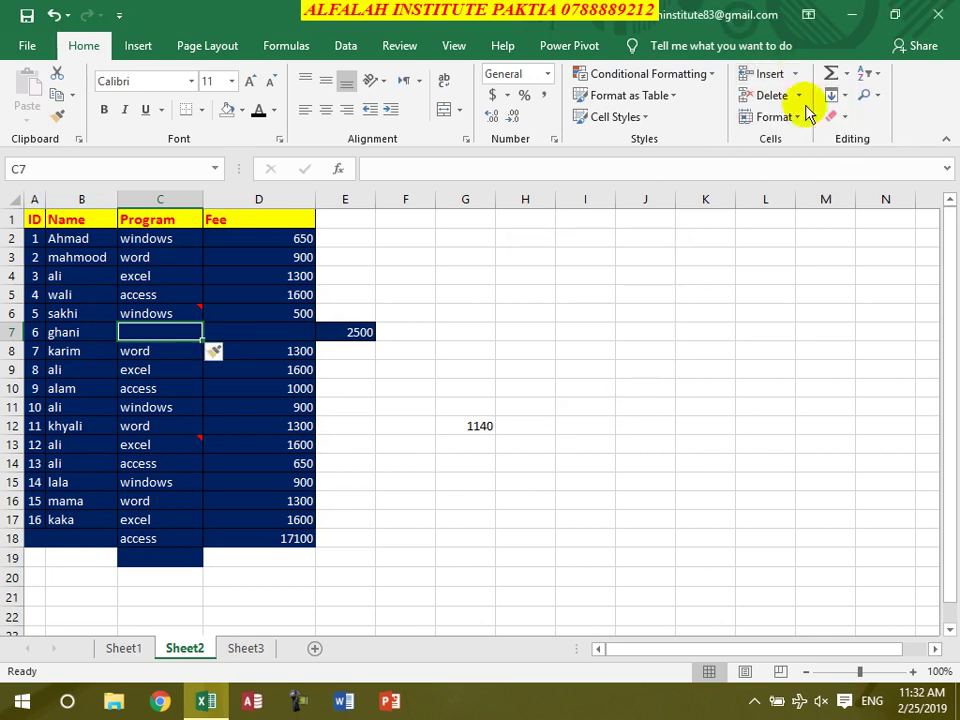
# Insert a blank sheet row at row 7 of the student table.
pyautogui.click(796, 76)
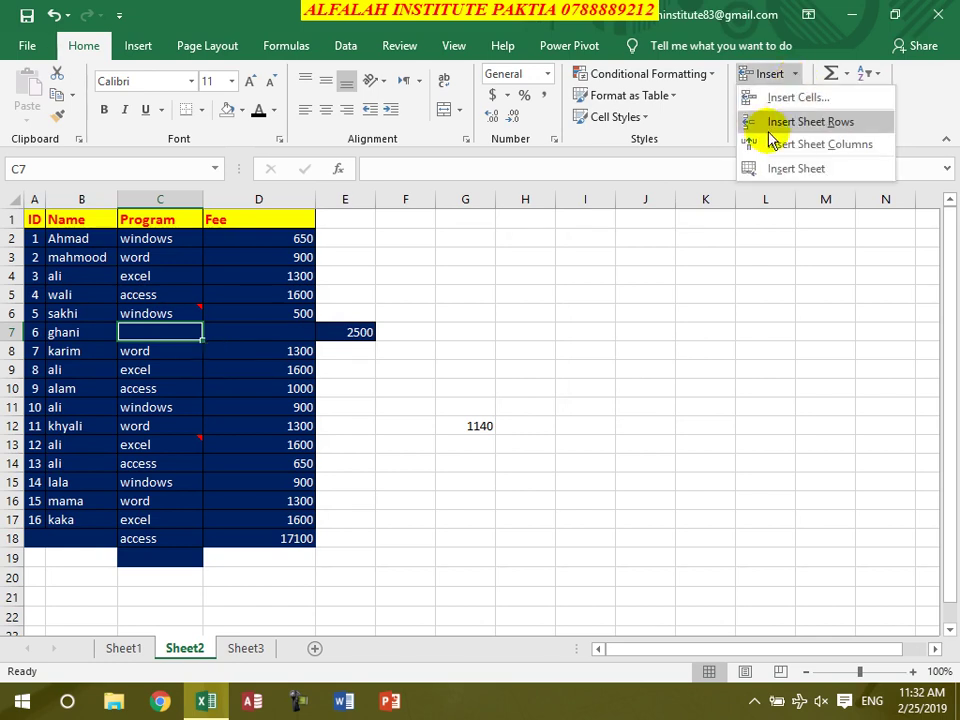
pyautogui.click(779, 122)
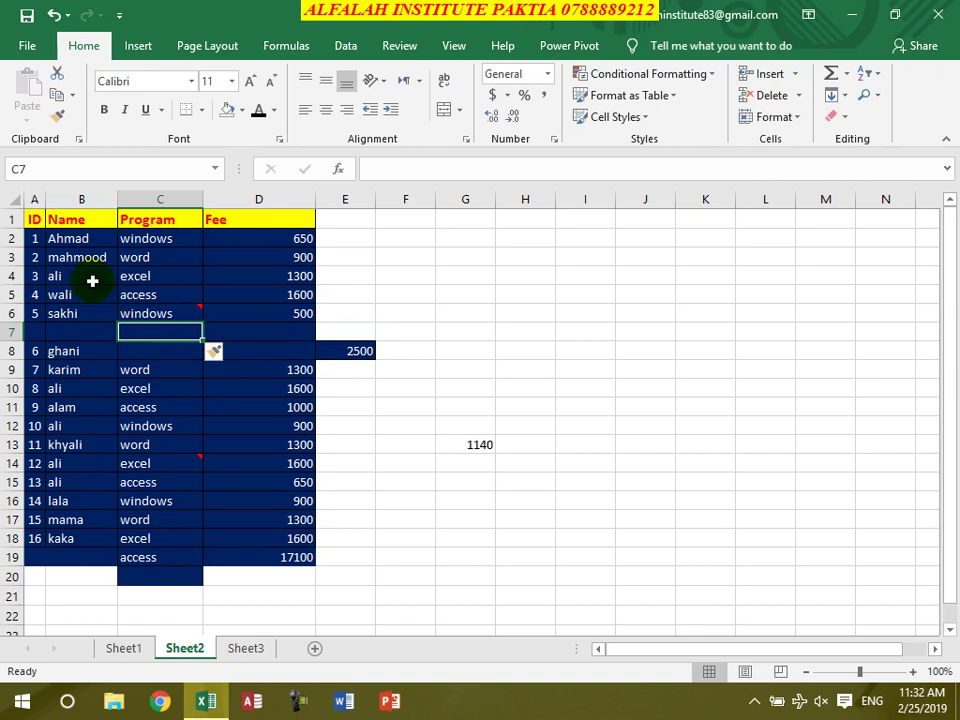
# Reset A2:E20 to the Normal cell style and apply all borders to the range.
pyautogui.moveTo(46, 244); pyautogui.dragTo(349, 574)
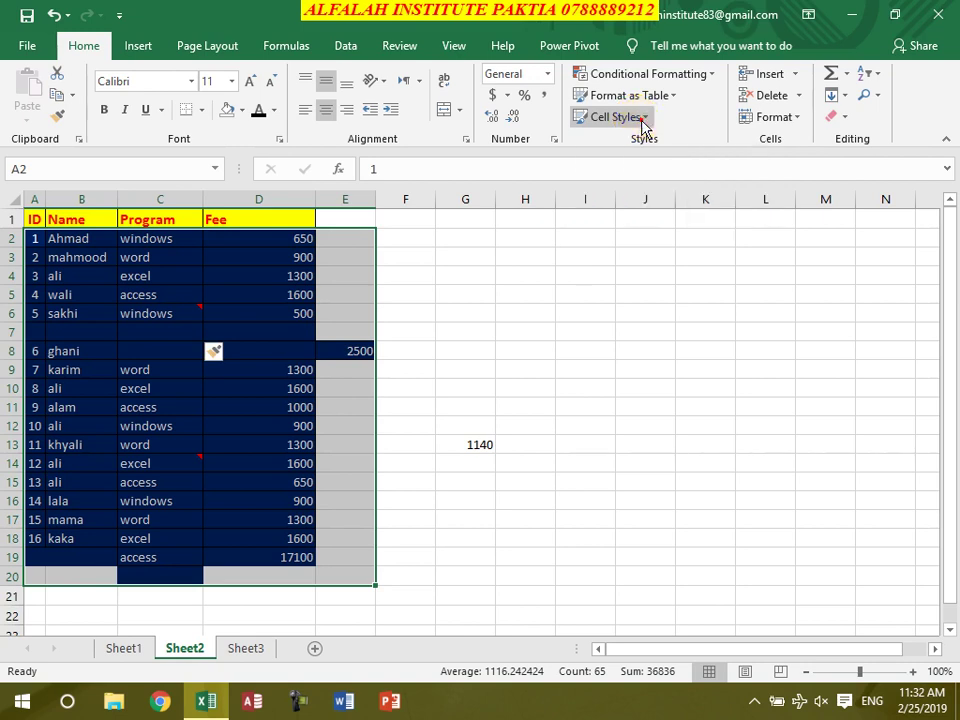
pyautogui.click(638, 118)
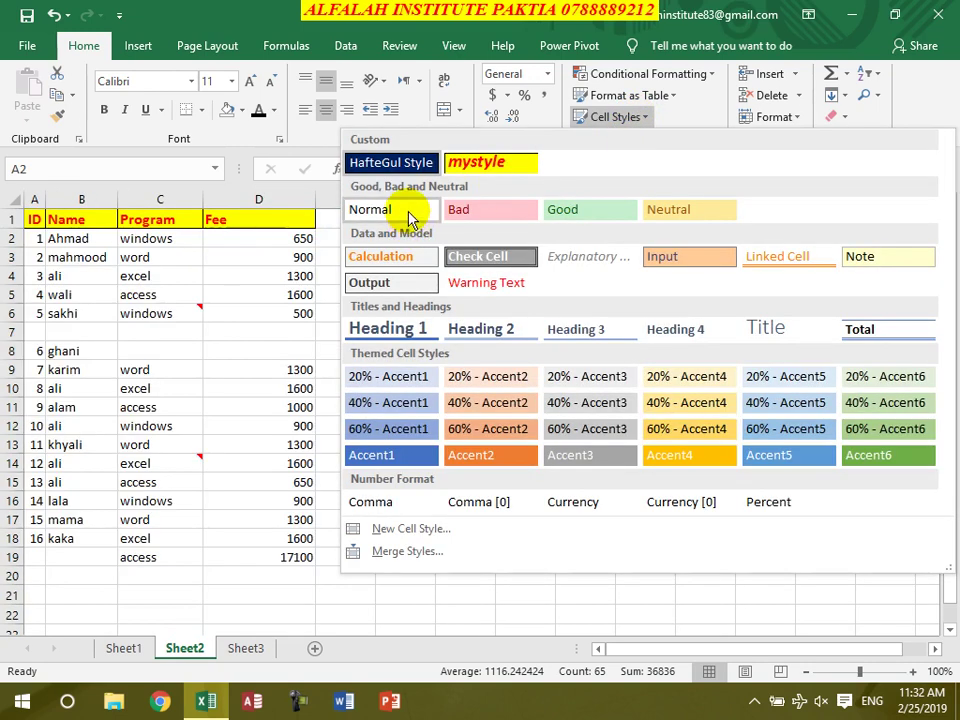
pyautogui.click(405, 218)
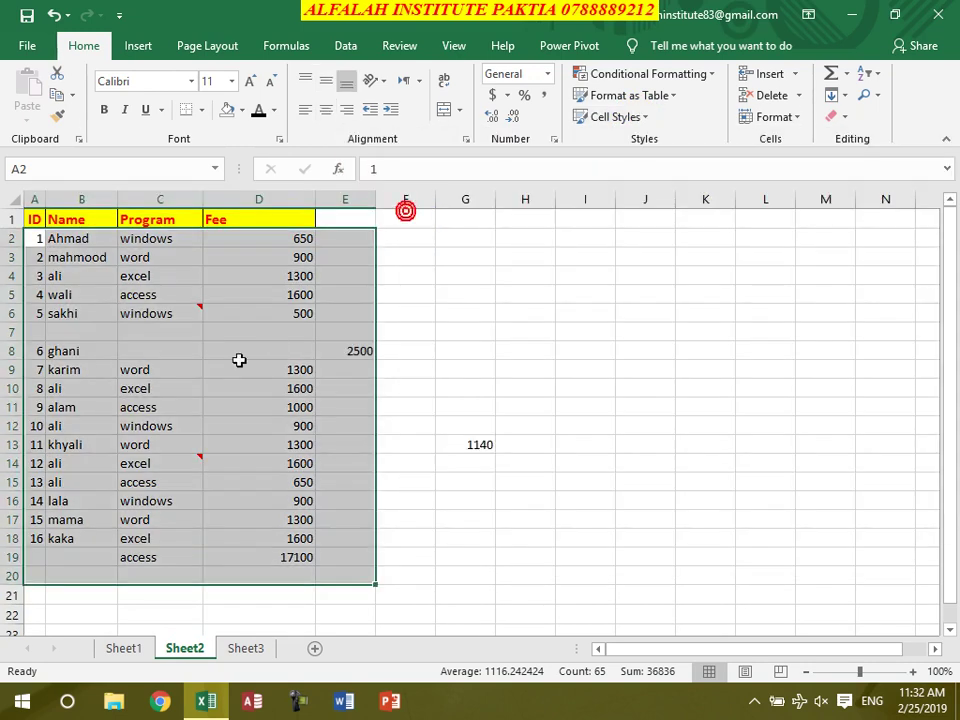
pyautogui.click(205, 116)
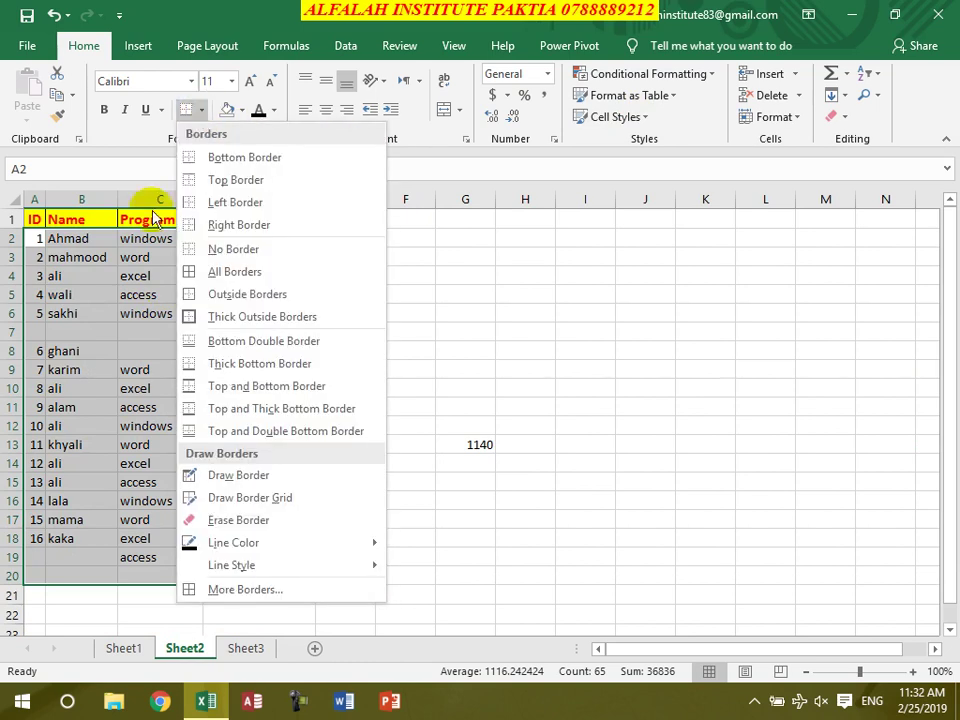
pyautogui.click(202, 272)
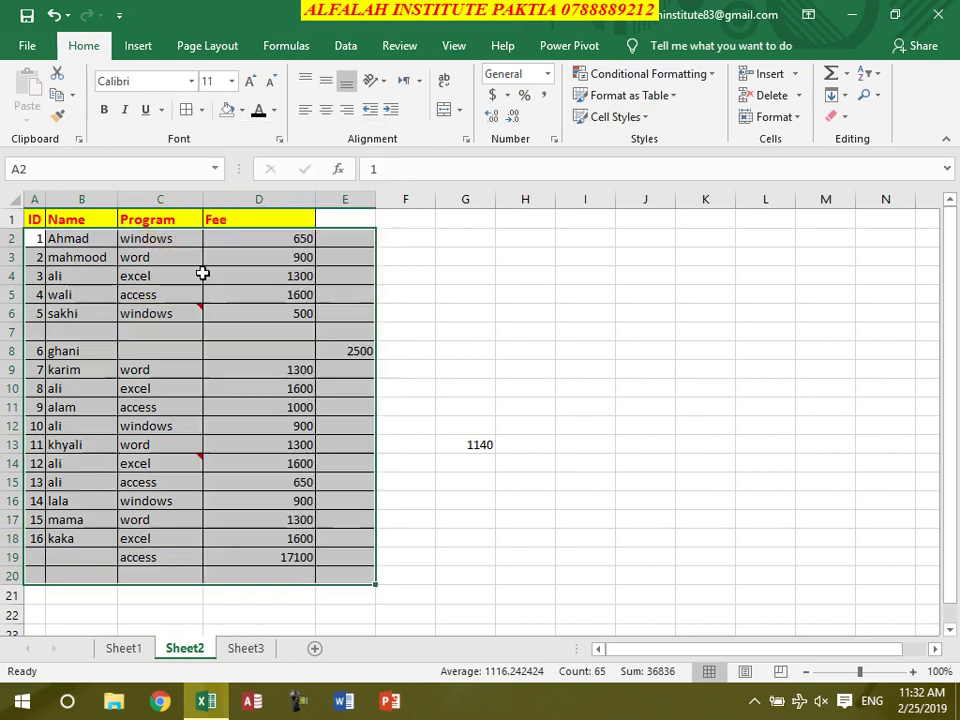
# Insert a blank sheet column between the Name and Program columns.
pyautogui.click(175, 329)
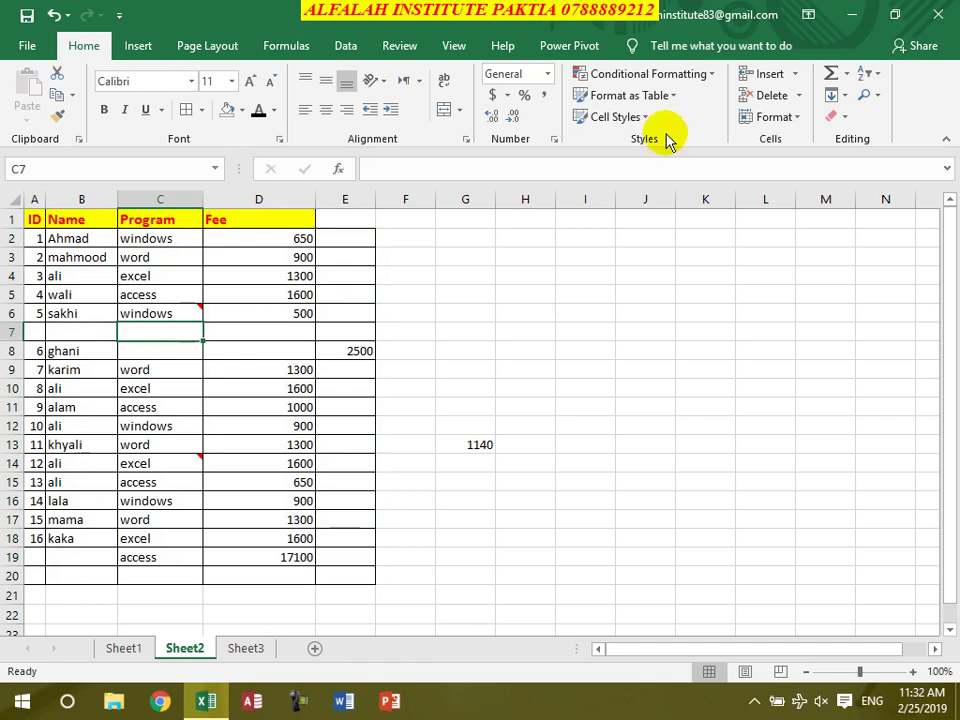
pyautogui.click(795, 75)
pyautogui.click(785, 145)
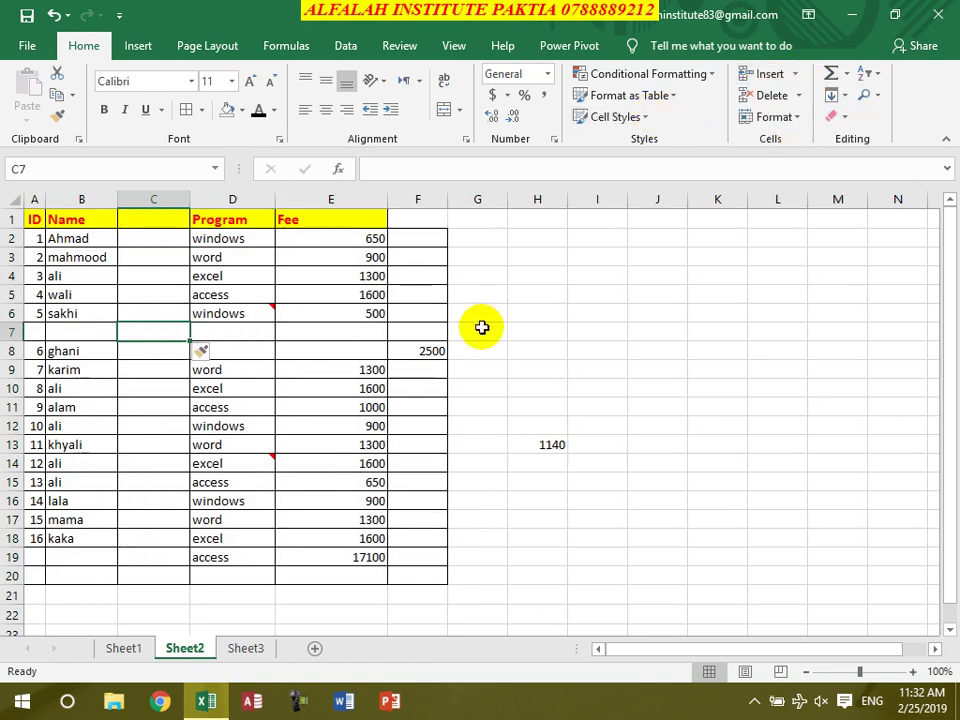
pyautogui.click(150, 444)
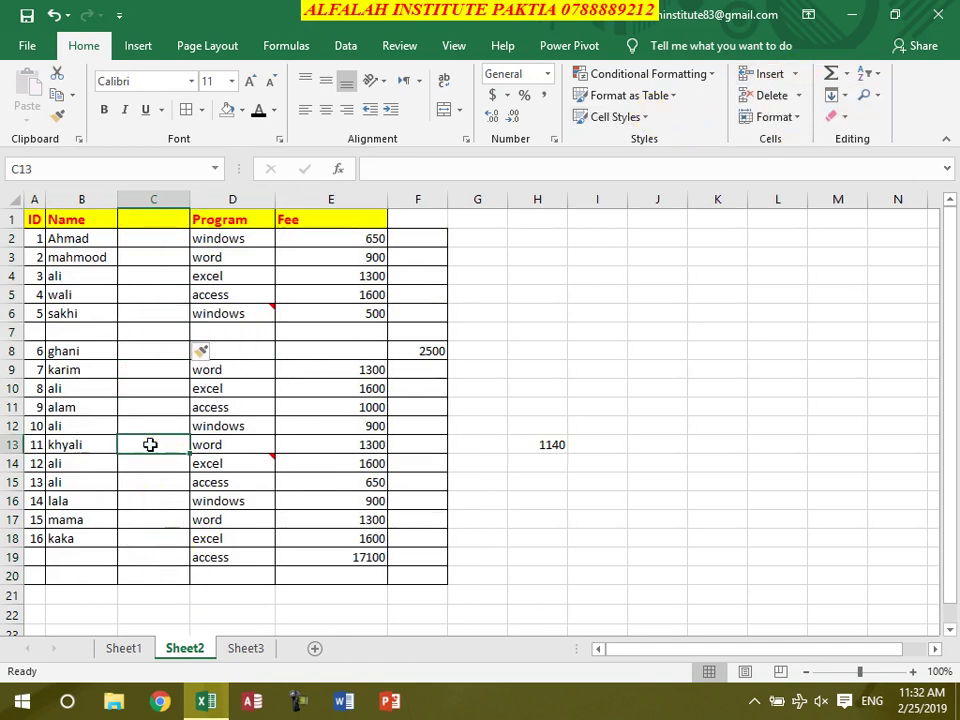
# Insert a new worksheet before Sheet3, check Sheet1 and return to the student table on Sheet2.
pyautogui.click(248, 650)
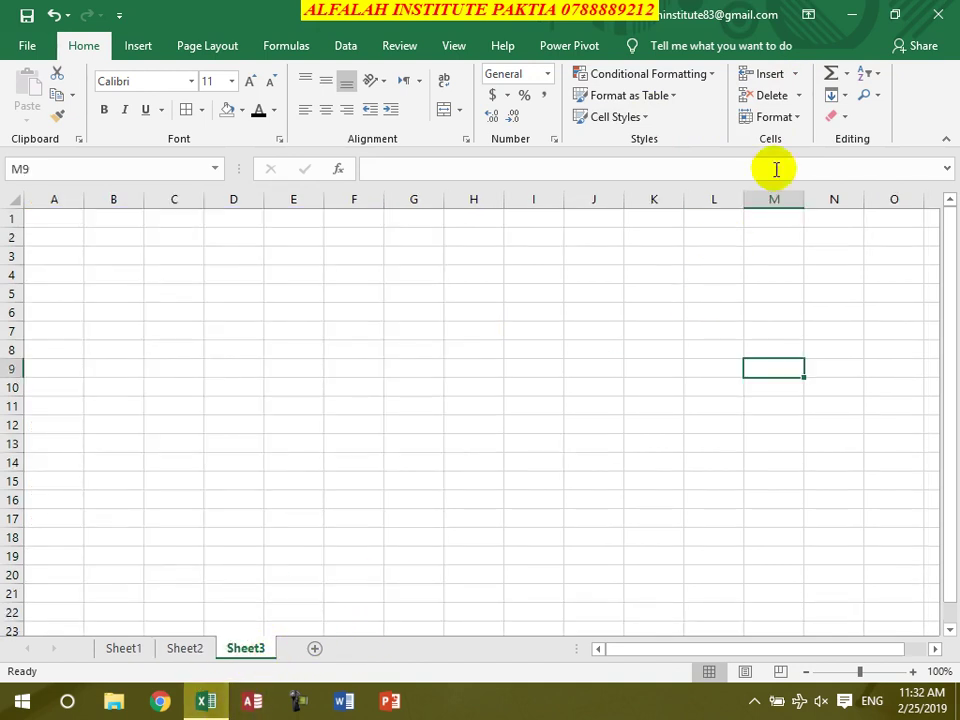
pyautogui.click(795, 75)
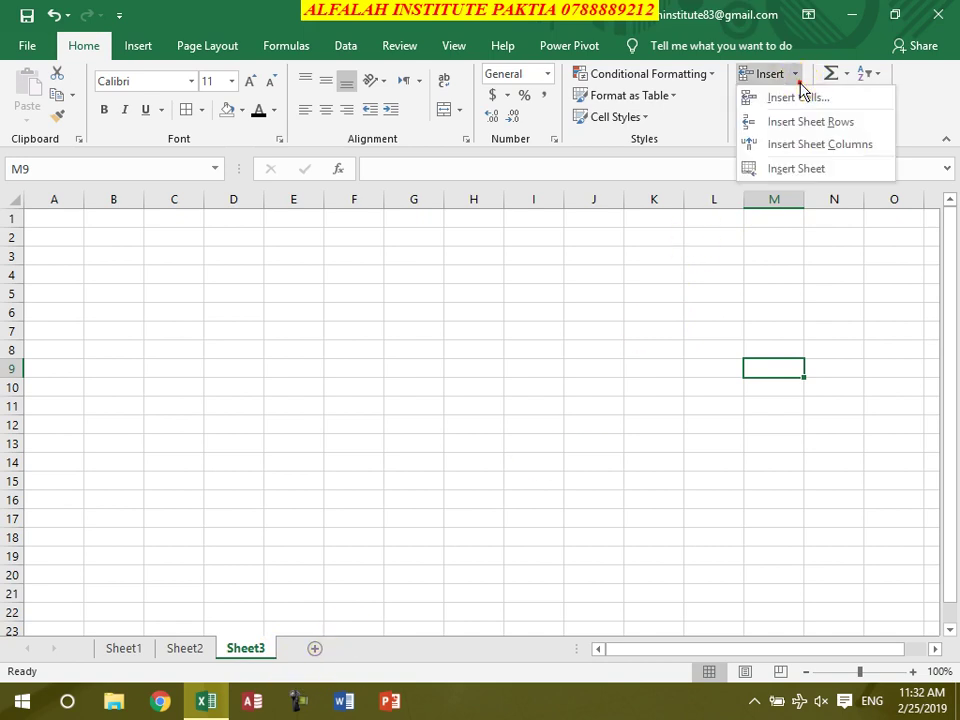
pyautogui.click(790, 168)
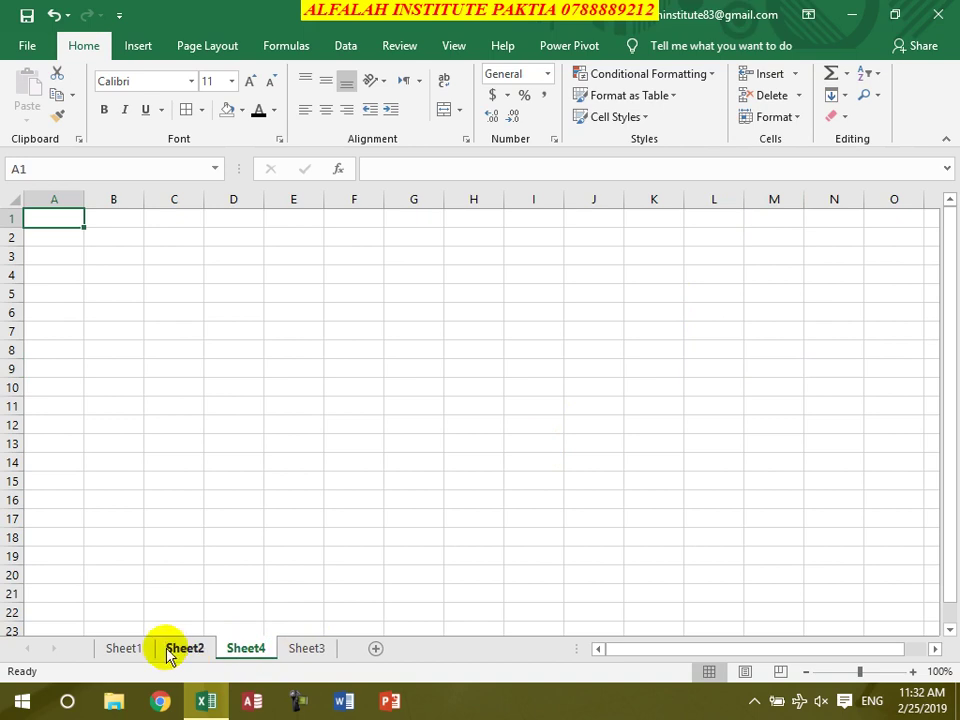
pyautogui.click(133, 651)
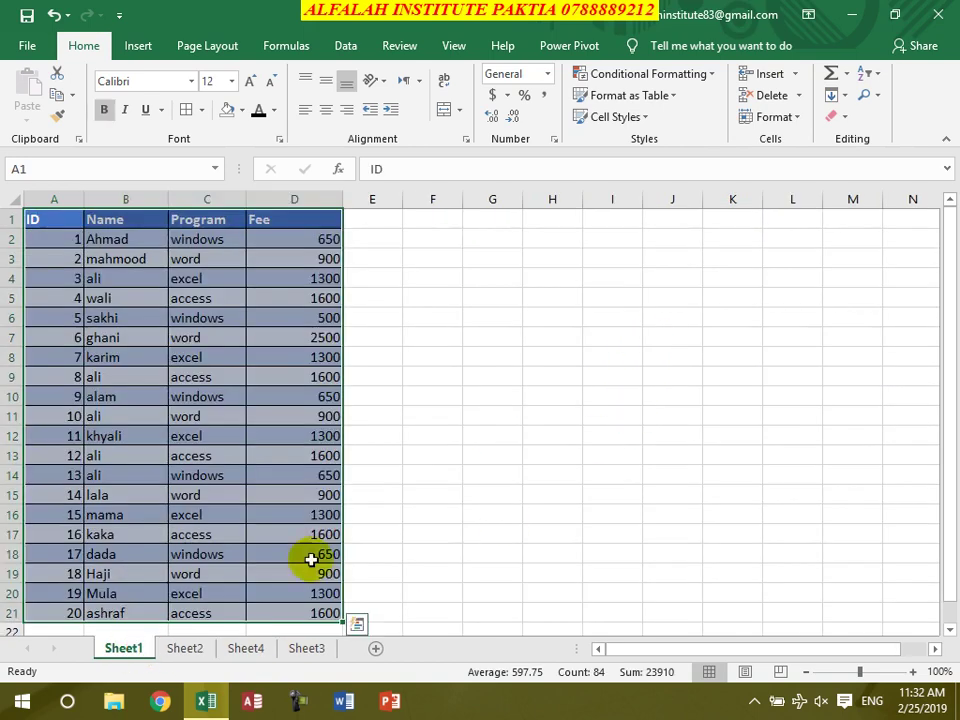
pyautogui.click(198, 651)
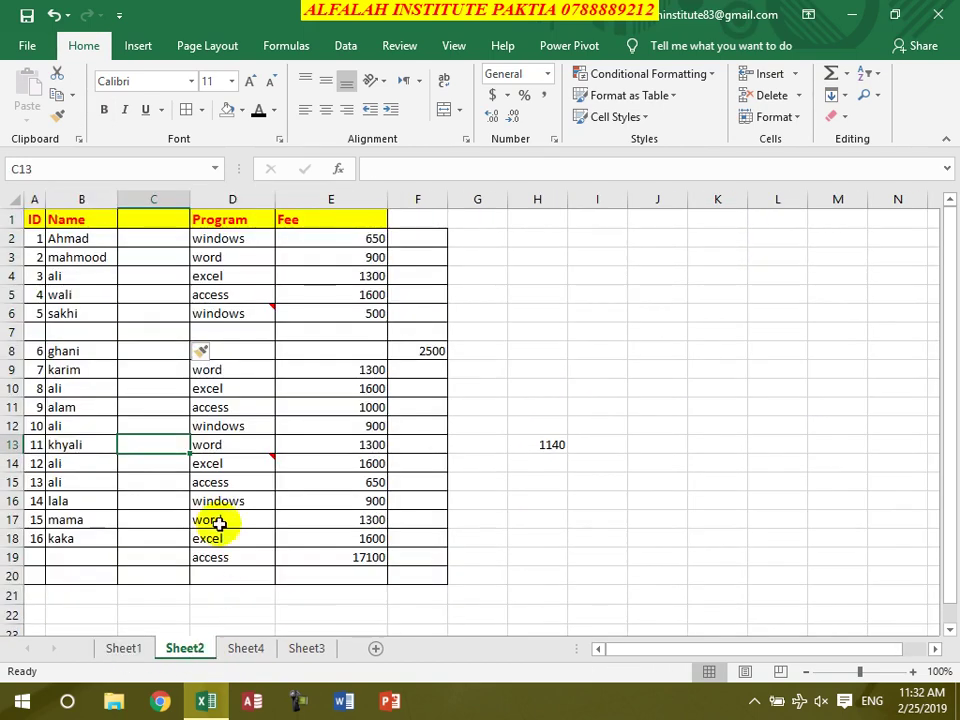
# Delete the empty Program cell D8, shifting the cells below it up.
pyautogui.click(146, 350)
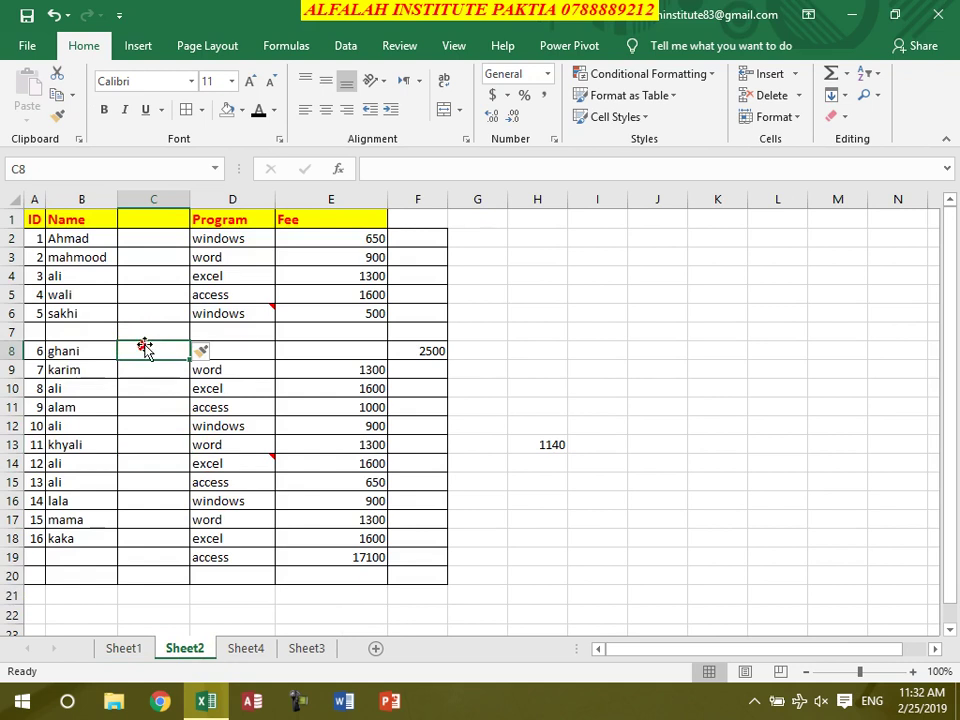
pyautogui.click(237, 352)
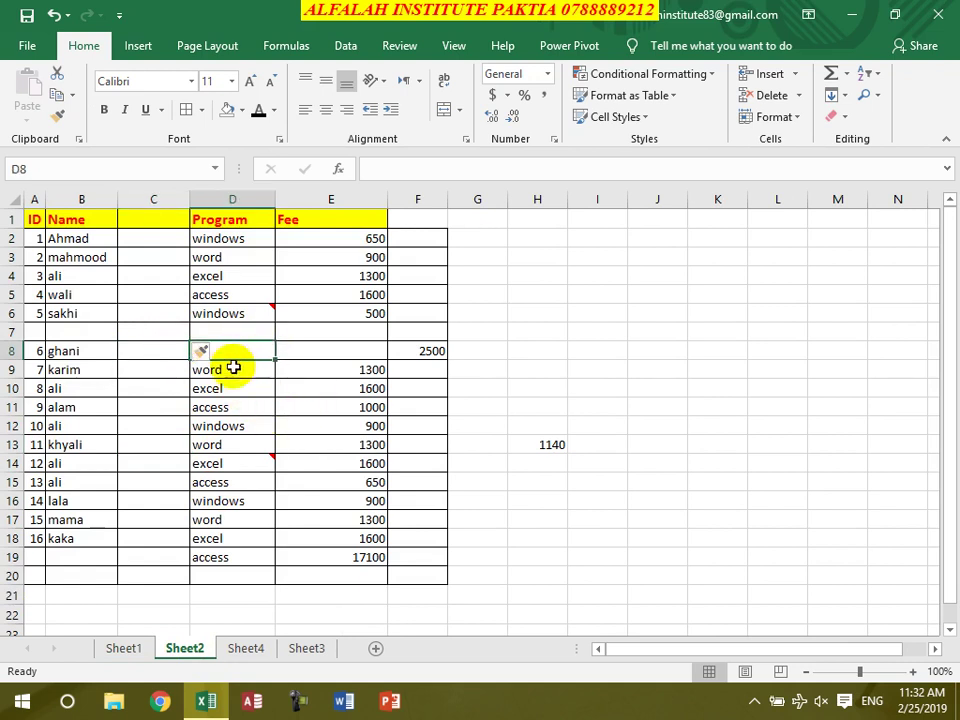
pyautogui.click(797, 95)
pyautogui.click(789, 117)
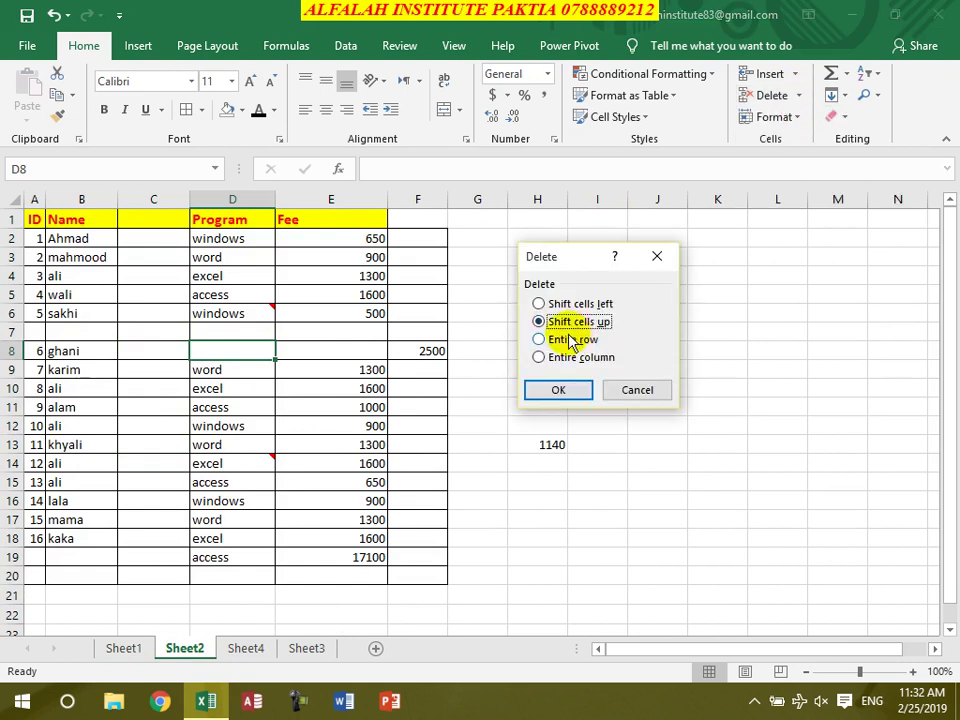
pyautogui.click(572, 393)
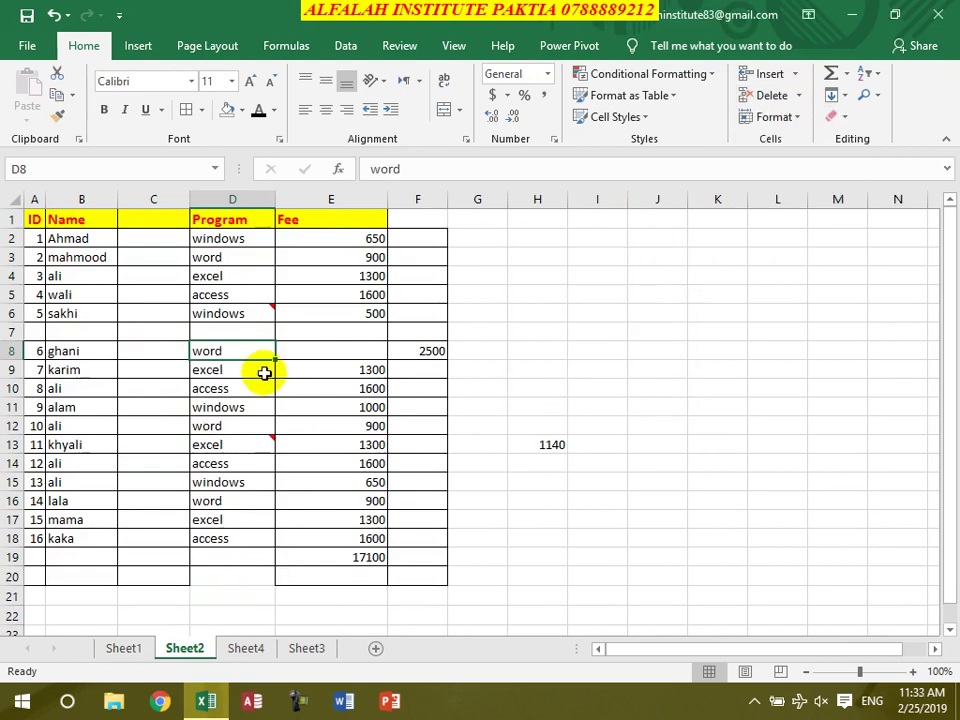
# Delete the empty Fee cell E8 without choosing a shift direction and undo the deletion.
pyautogui.click(240, 332)
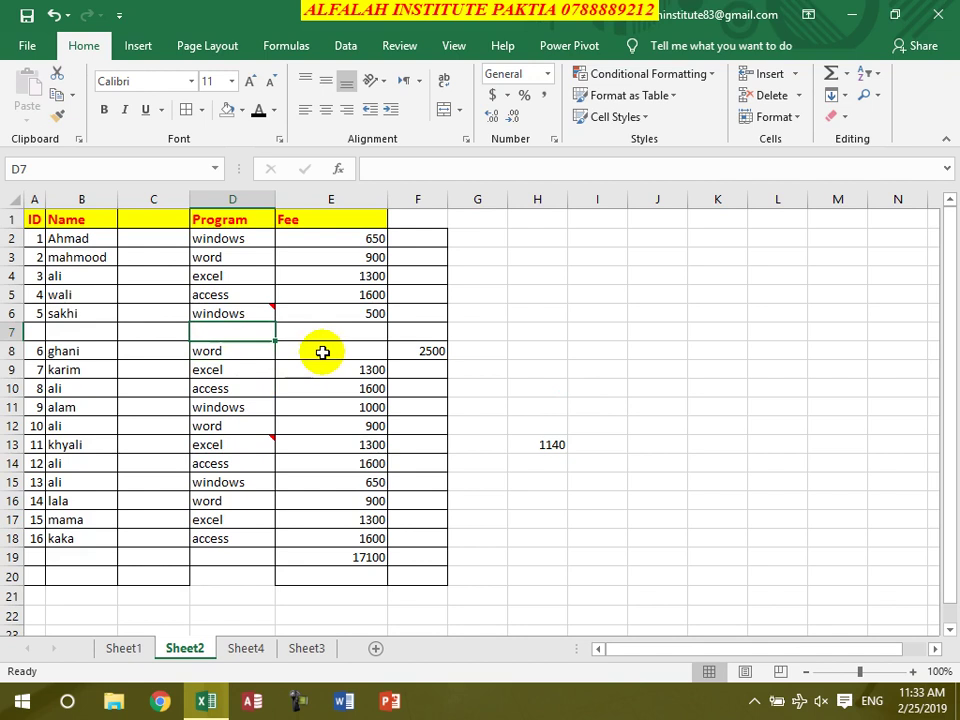
pyautogui.click(322, 352)
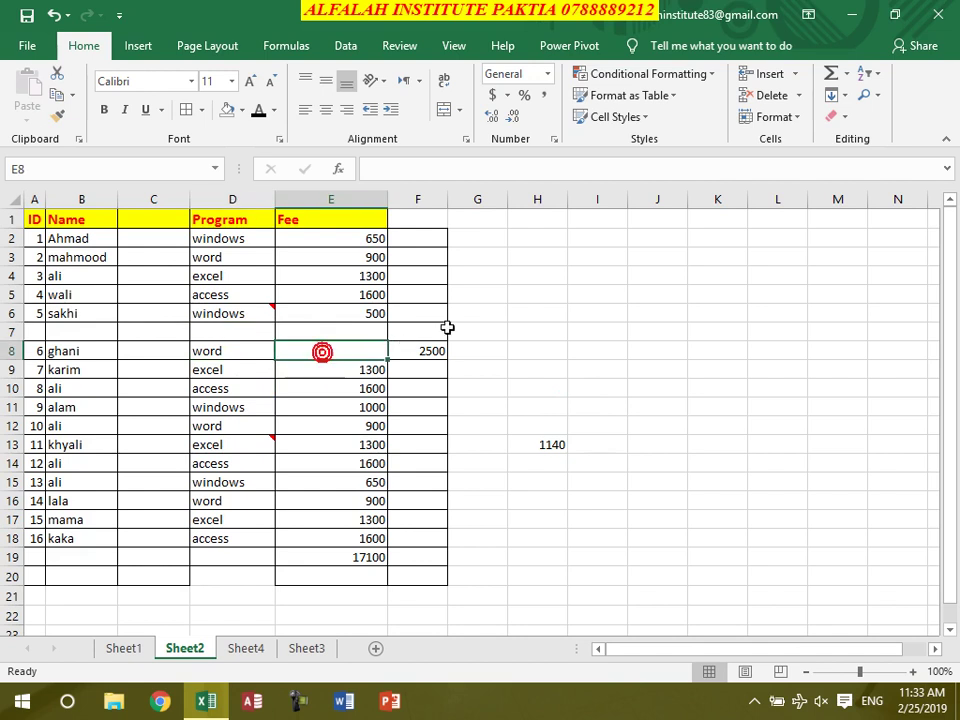
pyautogui.click(785, 96)
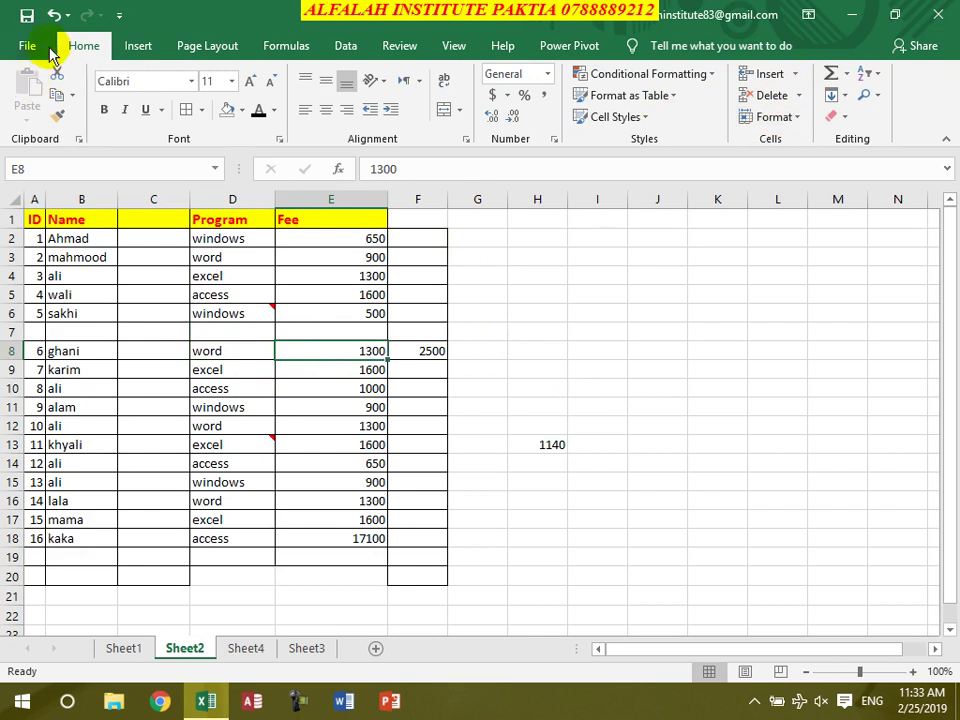
pyautogui.click(52, 15)
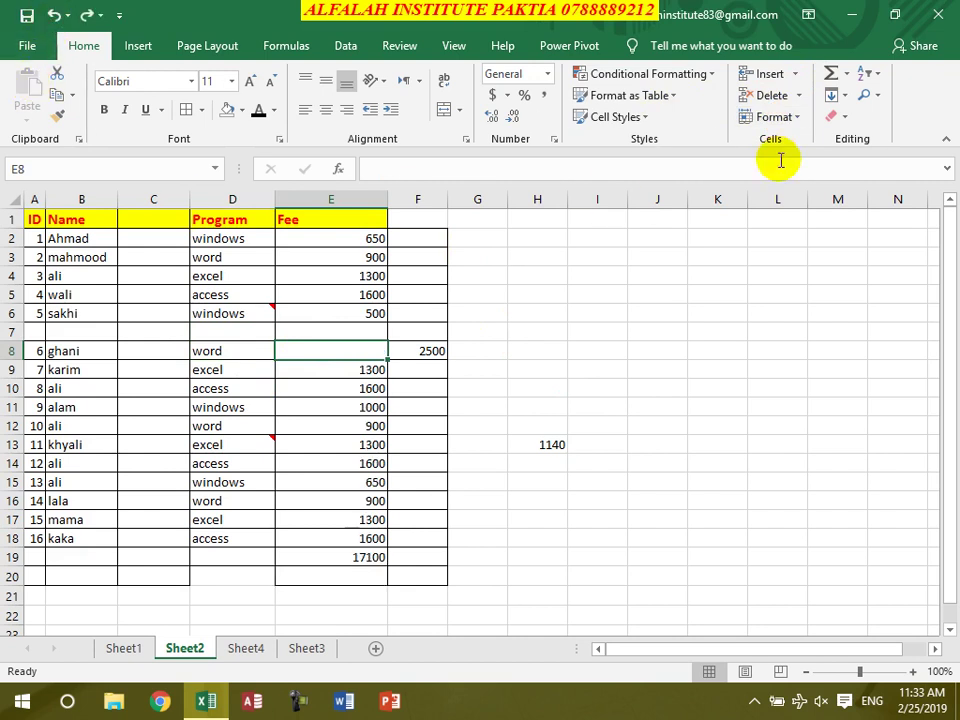
# Delete the empty Fee cell E8, shifting the cells in its row left.
pyautogui.click(800, 96)
pyautogui.click(790, 119)
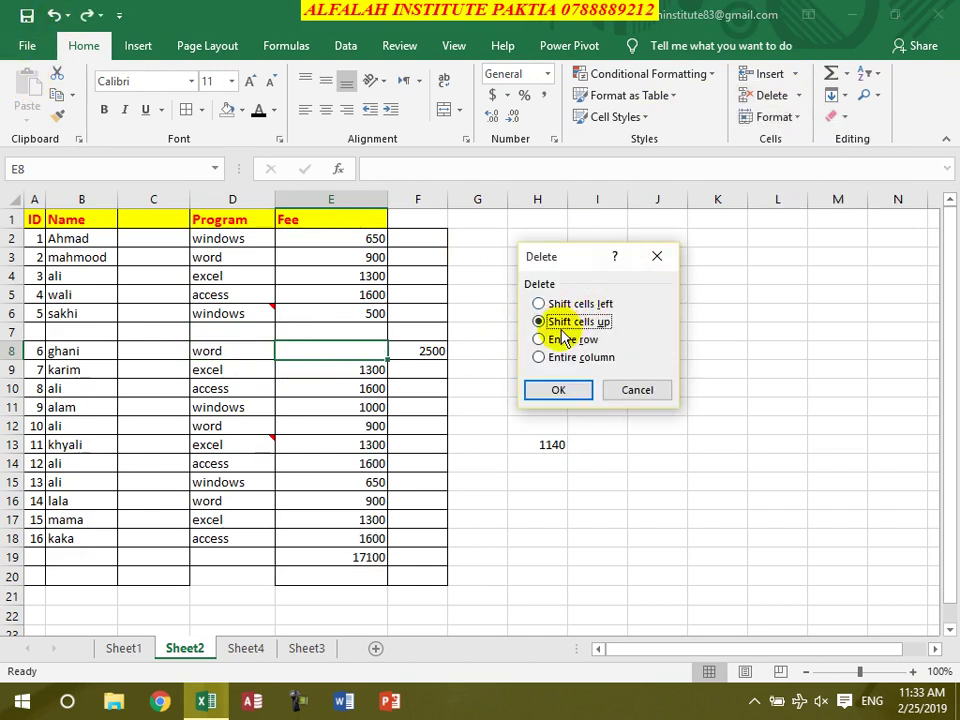
pyautogui.click(550, 392)
# Delete the blank sheet row 7 and select cell C7 in the empty column beside Name.
pyautogui.click(343, 327)
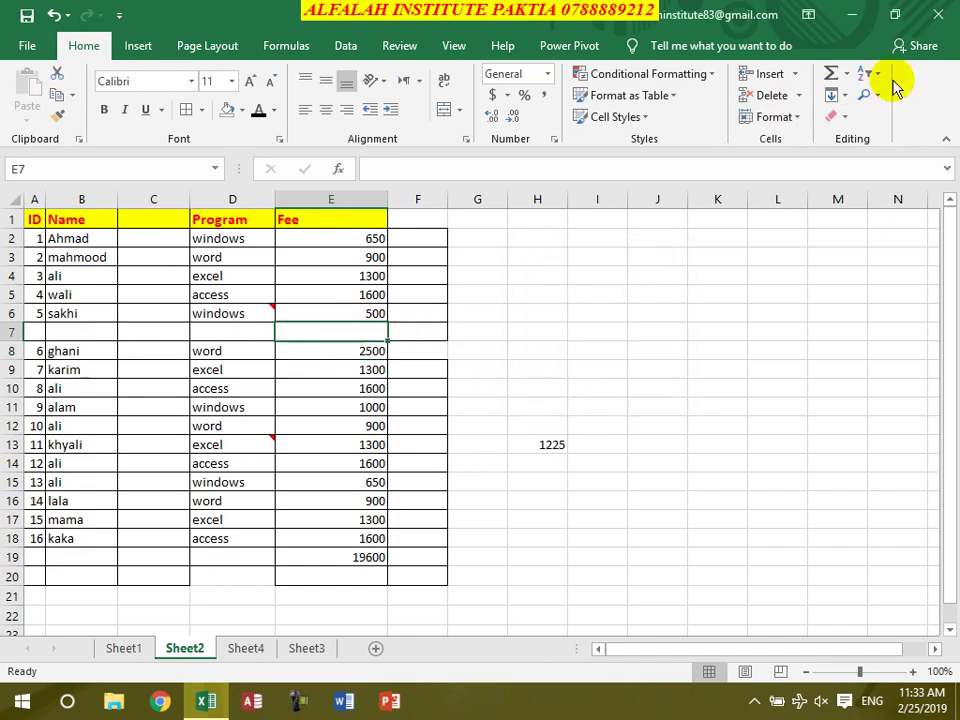
pyautogui.click(793, 95)
pyautogui.click(800, 148)
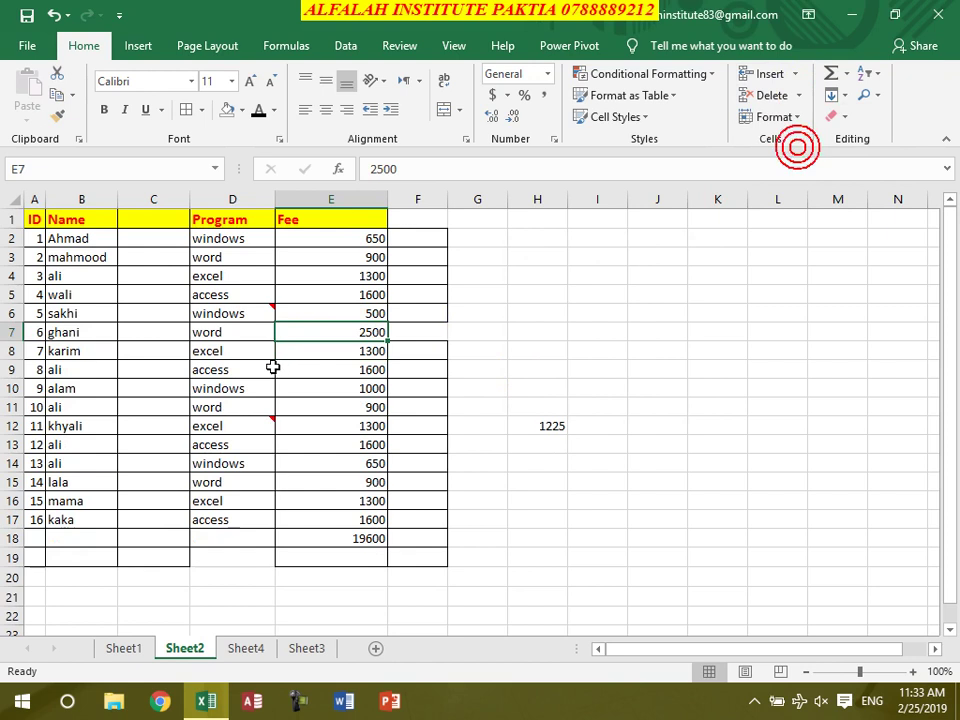
pyautogui.click(155, 340)
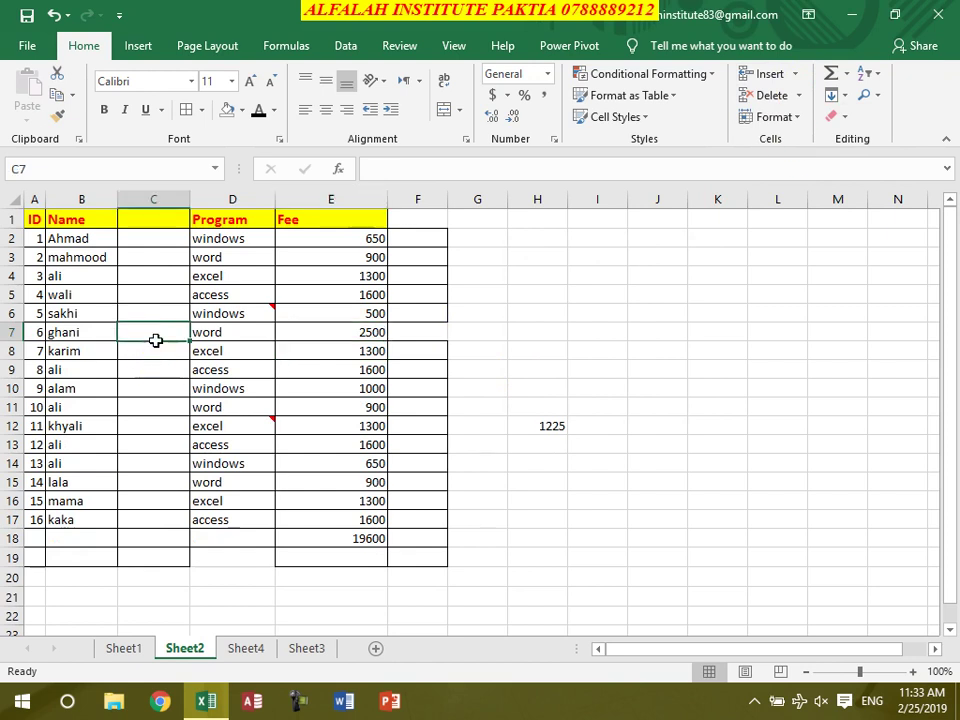
# Delete the empty sheet column C between Name and Program.
pyautogui.click(797, 95)
pyautogui.click(797, 170)
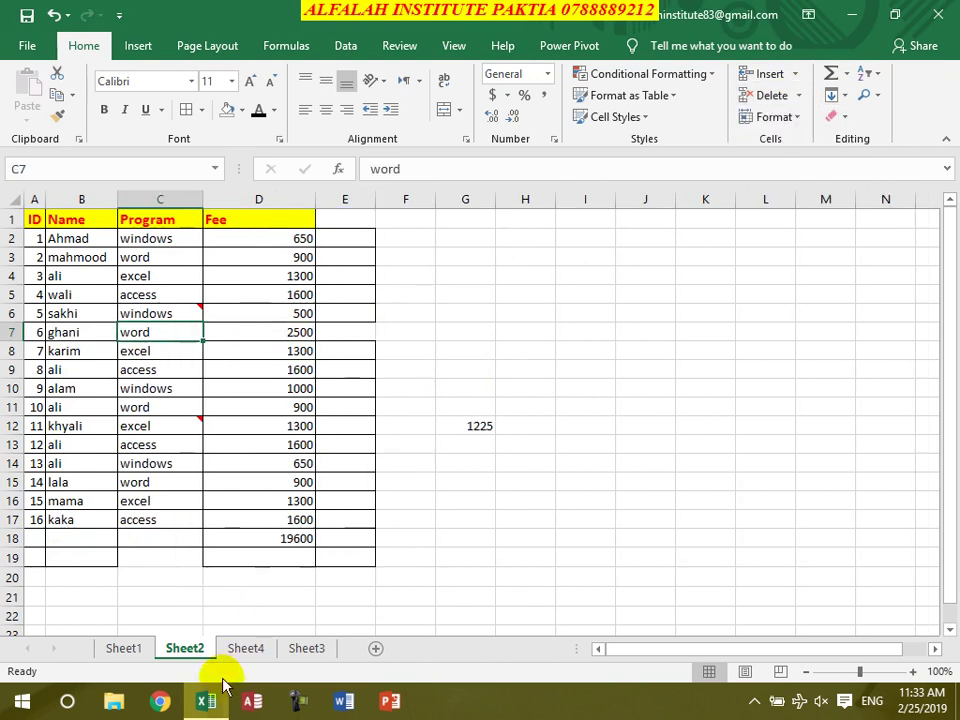
# Delete the blank worksheets Sheet4 and Sheet3 from the workbook.
pyautogui.click(246, 660)
pyautogui.click(293, 461)
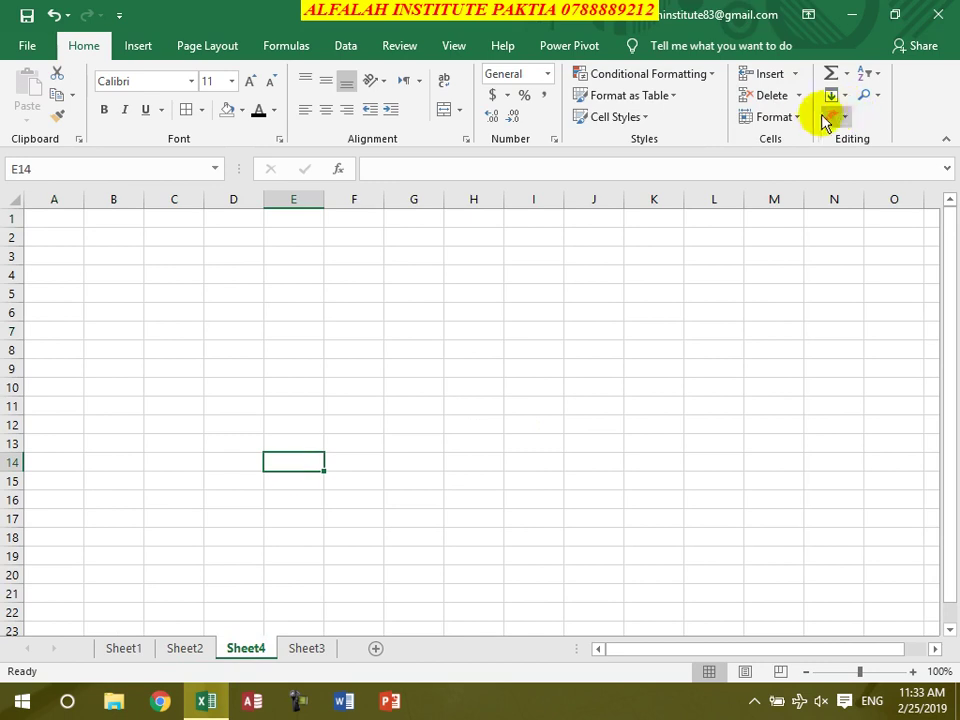
pyautogui.click(800, 95)
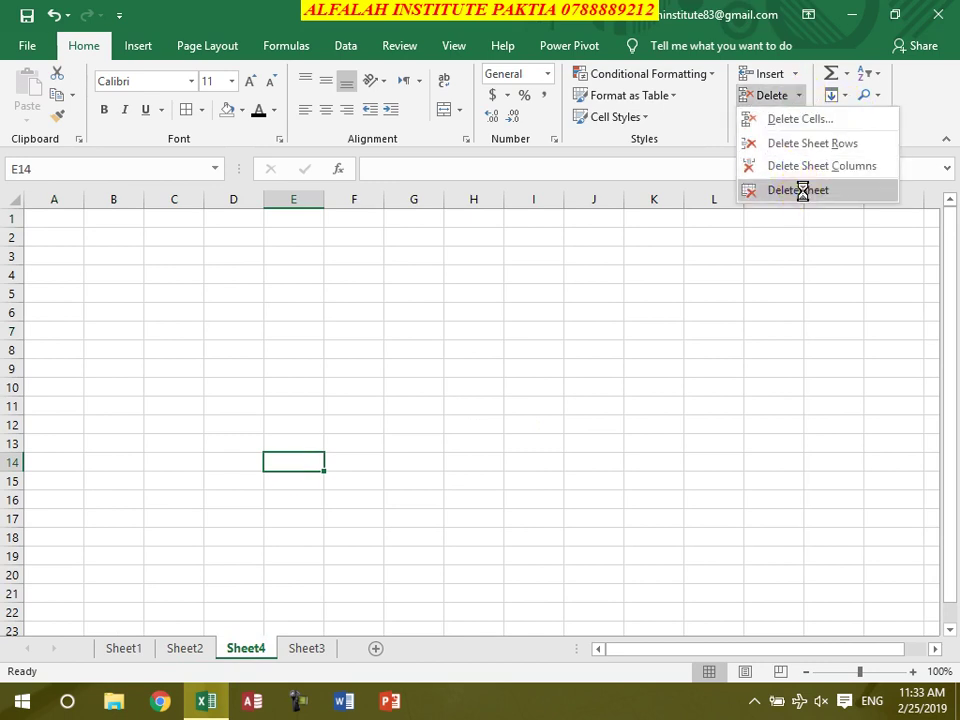
pyautogui.click(799, 189)
pyautogui.rightClick(243, 650)
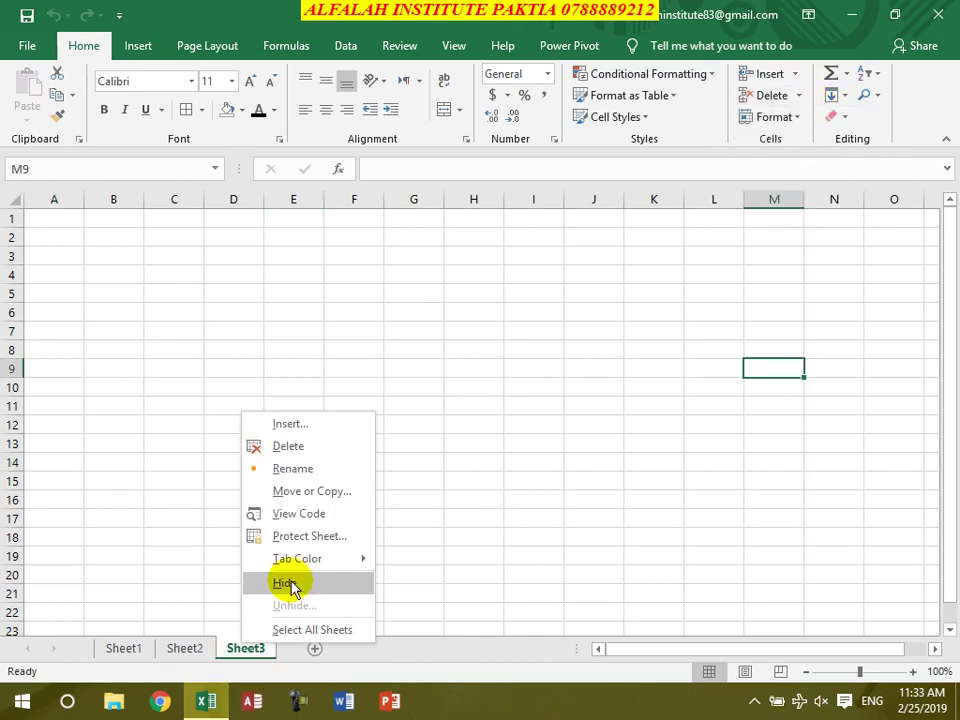
pyautogui.click(310, 456)
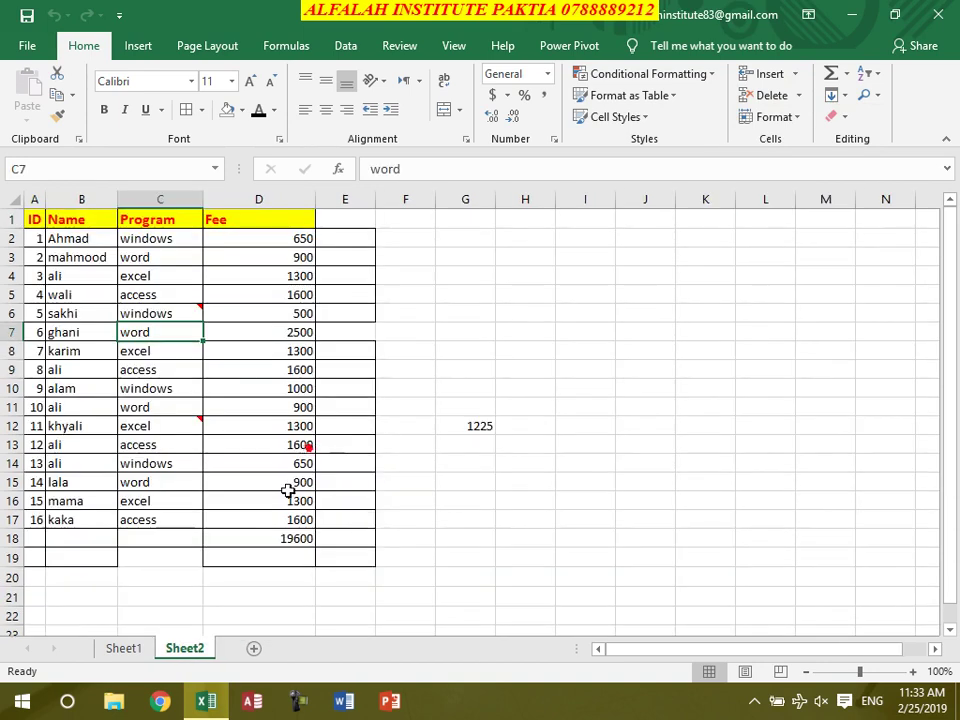
# Add a new blank worksheet after Sheet2.
pyautogui.click(125, 649)
pyautogui.click(185, 648)
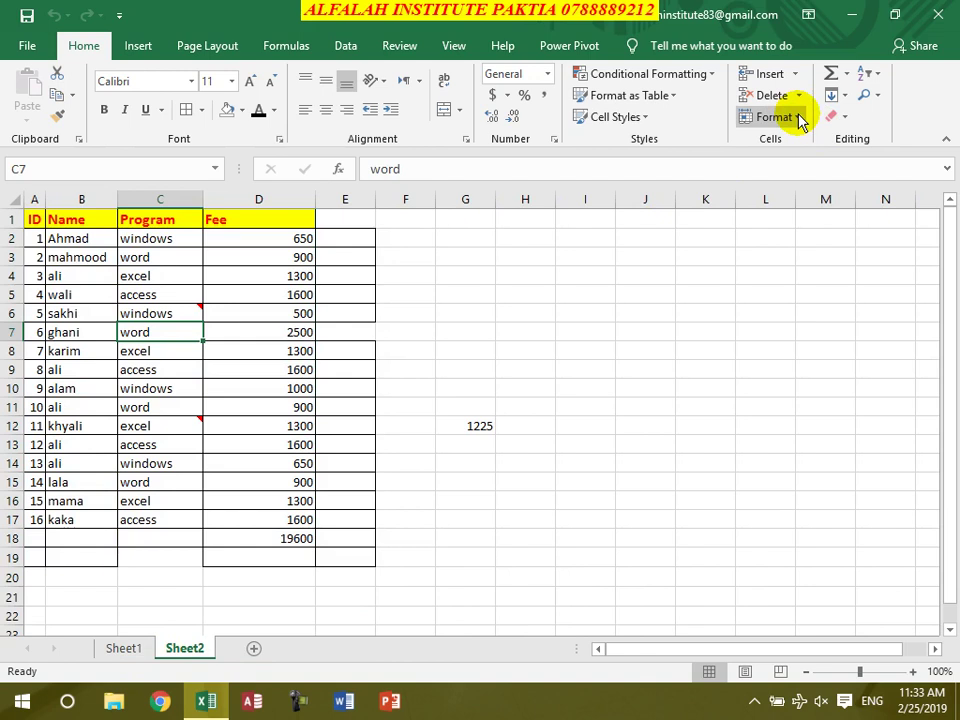
pyautogui.click(253, 648)
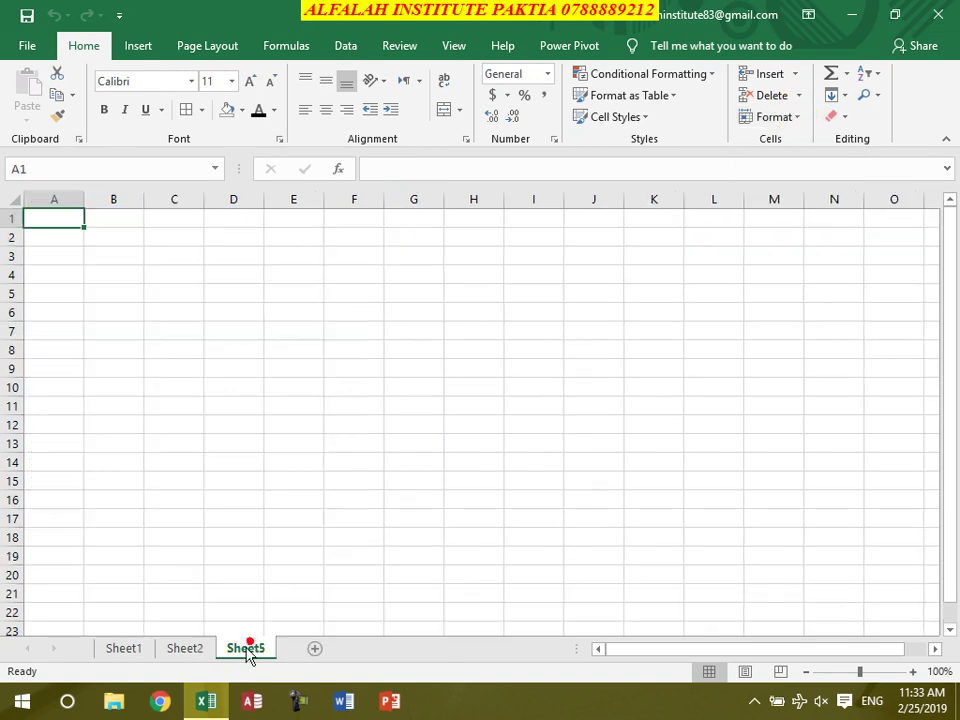
# Widen column E and increase the height of row 1 by hand on the blank sheet, and undo both changes.
pyautogui.click(298, 220)
pyautogui.moveTo(324, 199); pyautogui.dragTo(391, 199)
pyautogui.moveTo(16, 226); pyautogui.dragTo(20, 320)
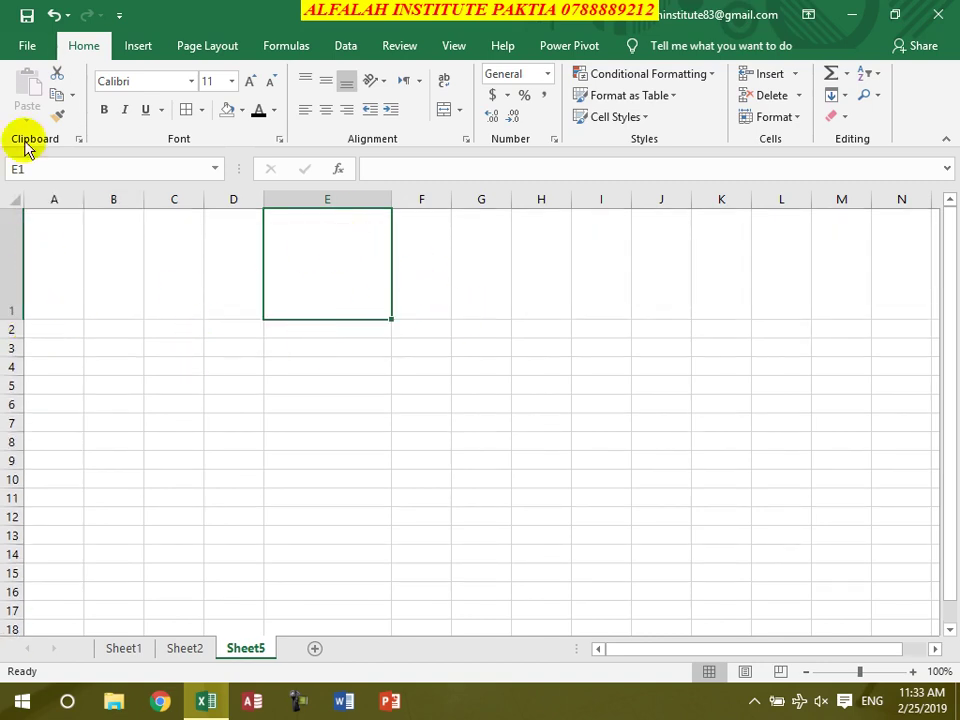
pyautogui.click(52, 15)
pyautogui.click(52, 15)
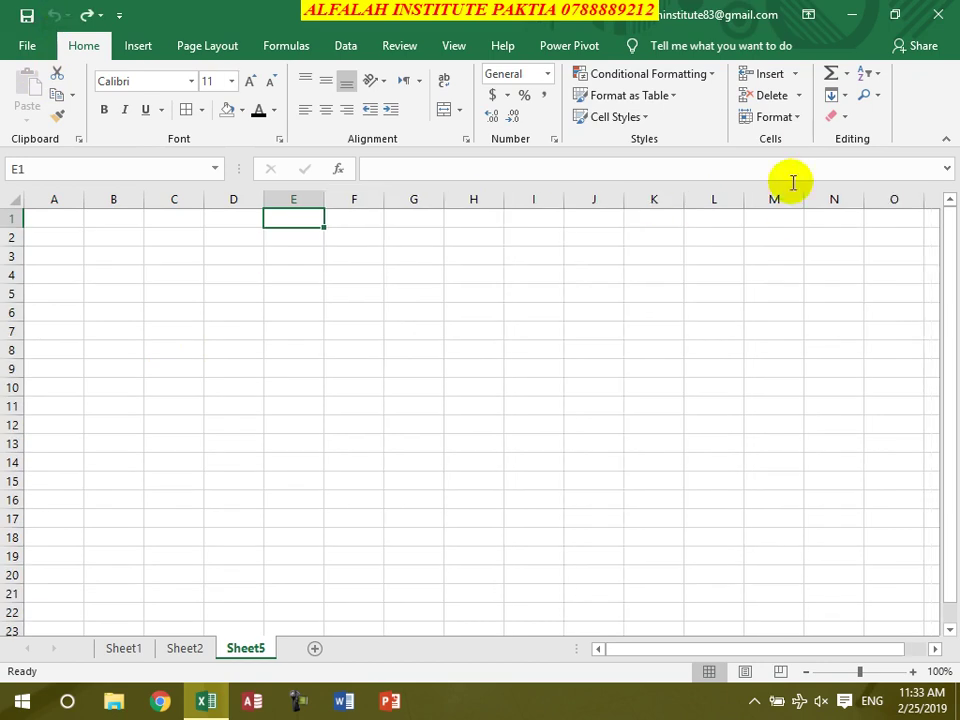
# Set the row height of the range B2:K17 to 25.
pyautogui.click(786, 118)
pyautogui.click(256, 452)
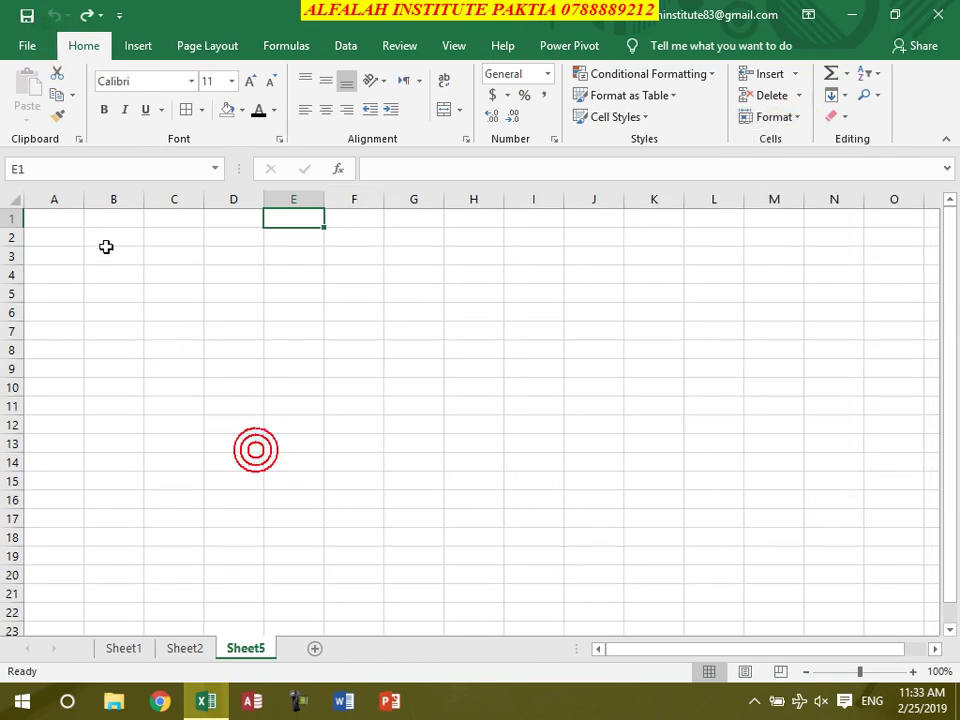
pyautogui.moveTo(103, 233); pyautogui.dragTo(680, 532)
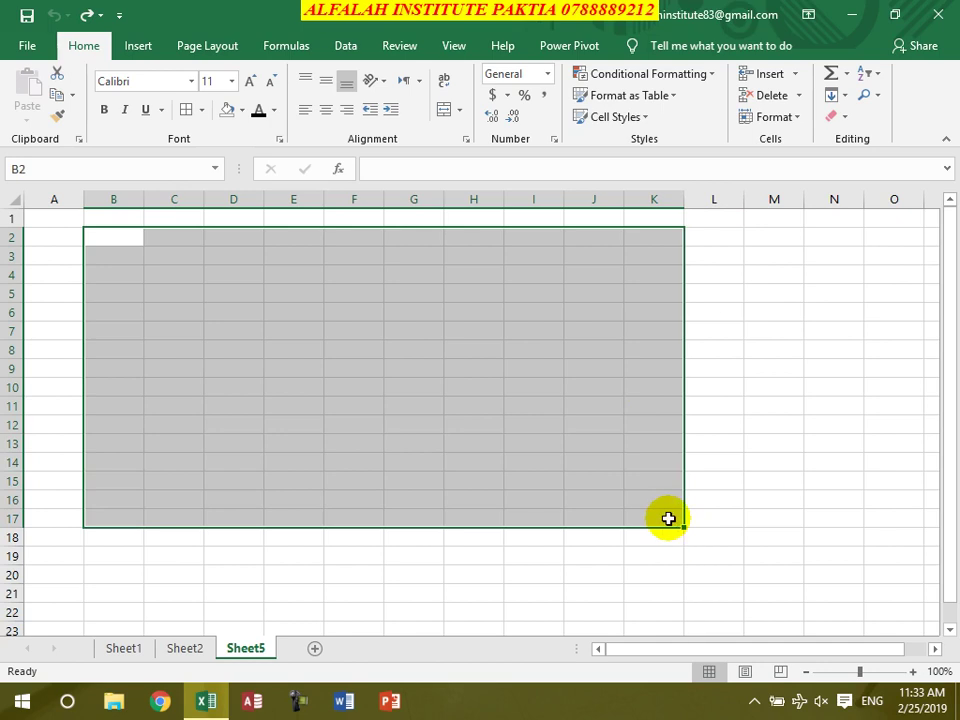
pyautogui.click(794, 119)
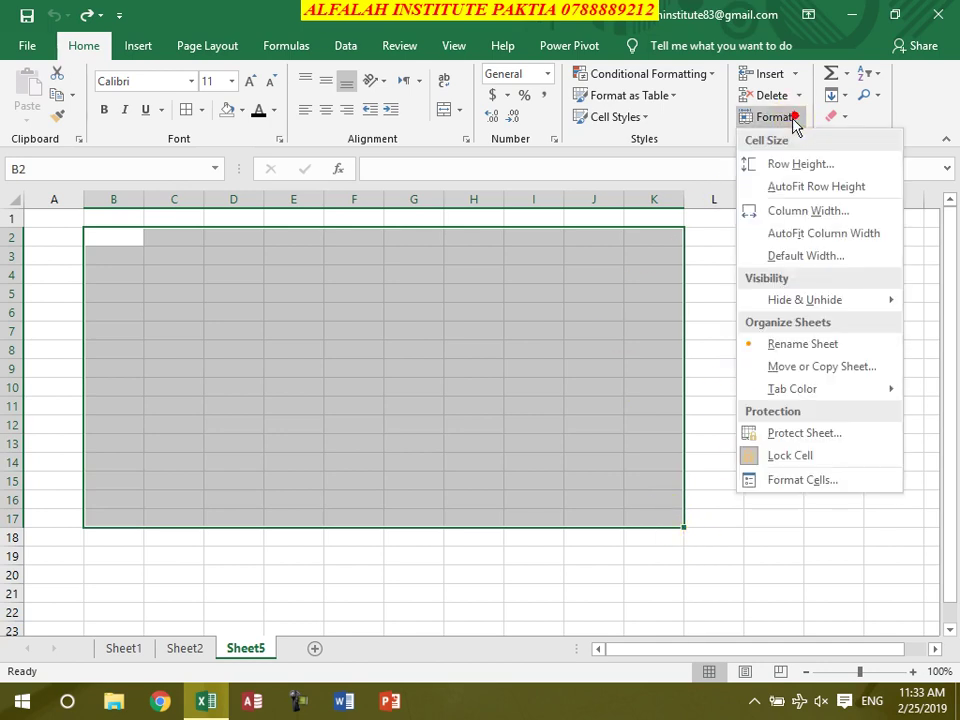
pyautogui.click(805, 166)
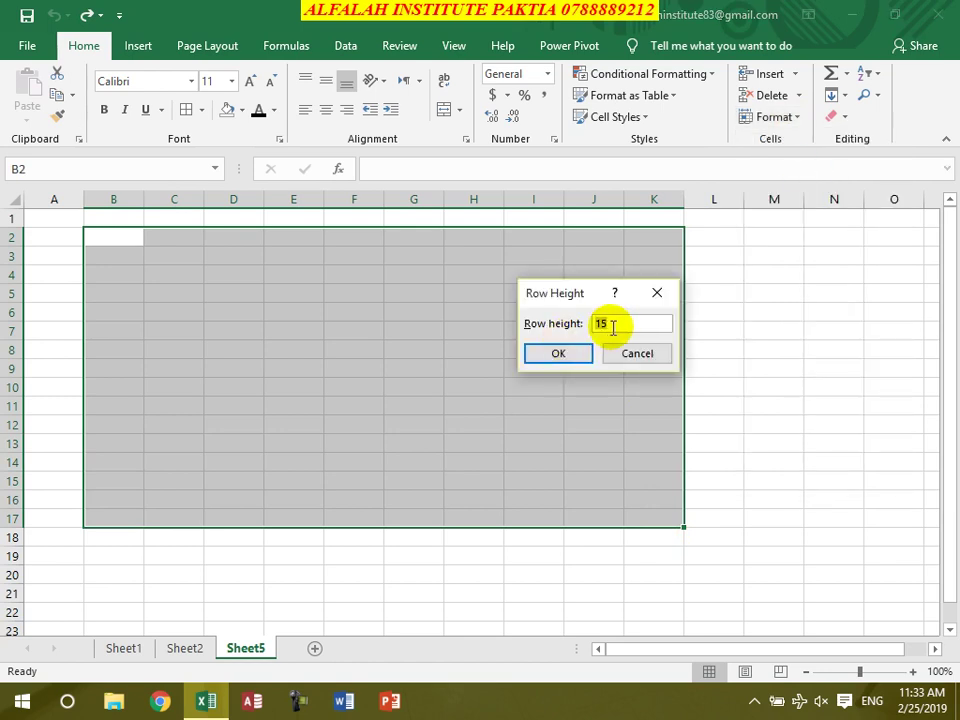
pyautogui.write('25')
pyautogui.click(556, 355)
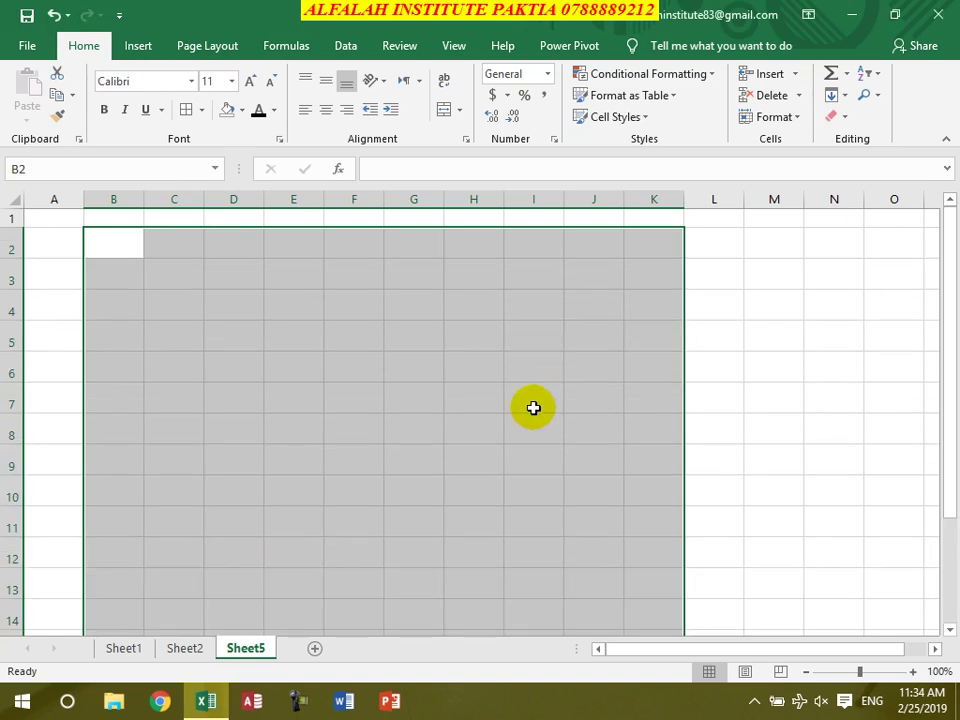
# Restore rows 2 to 17 to their original height.
pyautogui.click(829, 101)
pyautogui.click(790, 120)
pyautogui.click(787, 115)
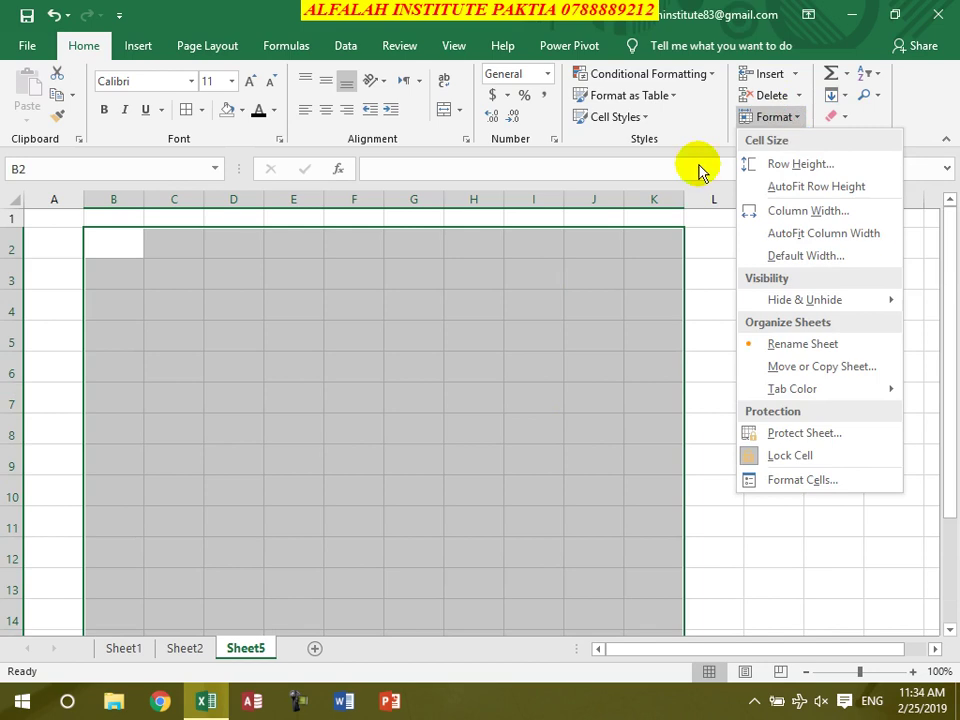
pyautogui.hotkey('ctrl', 'z')
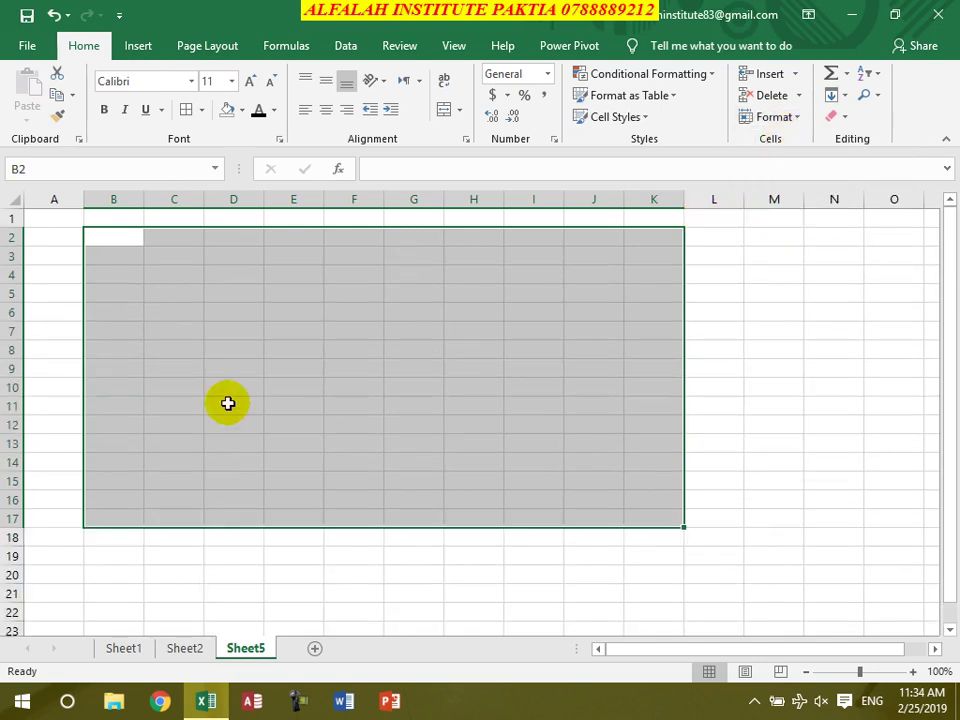
# Set the column width of the selected range B2:K17 to 2.5.
pyautogui.click(787, 118)
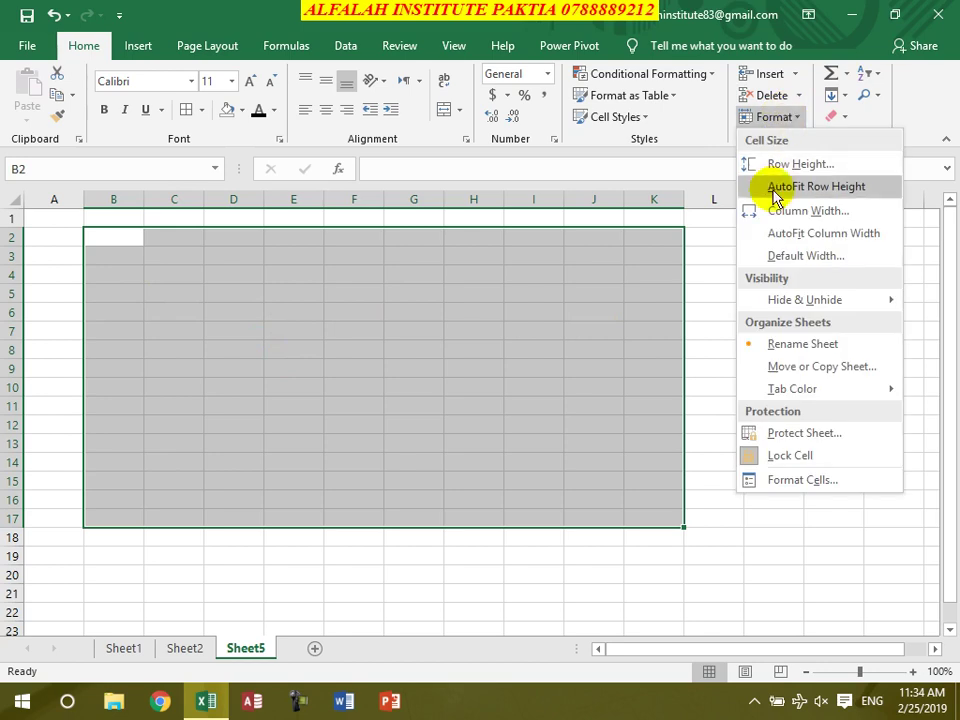
pyautogui.click(778, 210)
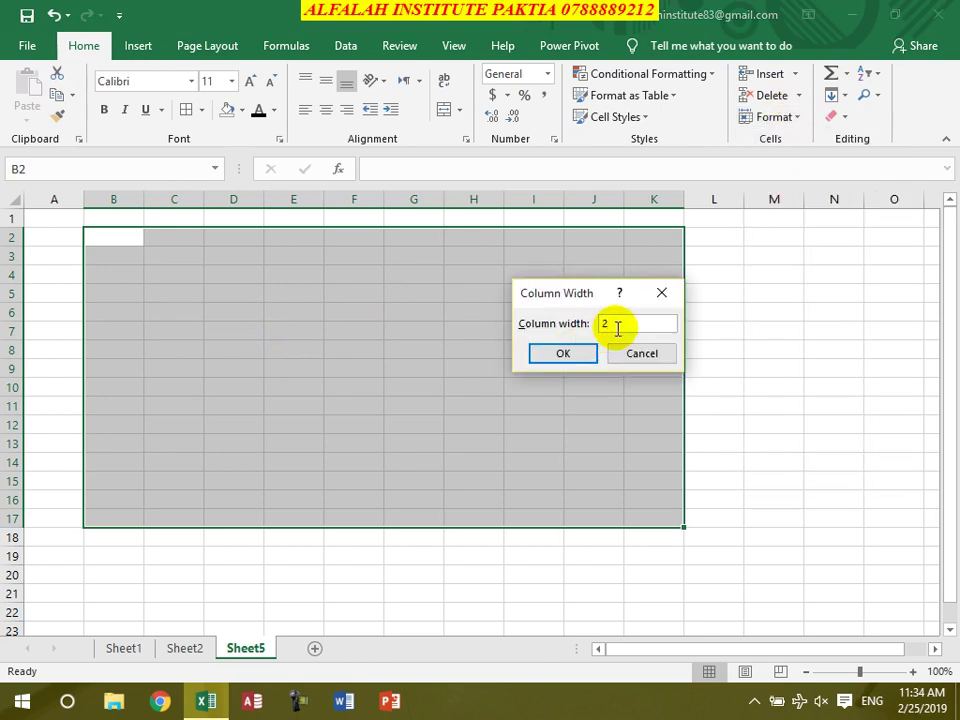
pyautogui.write('2.5')
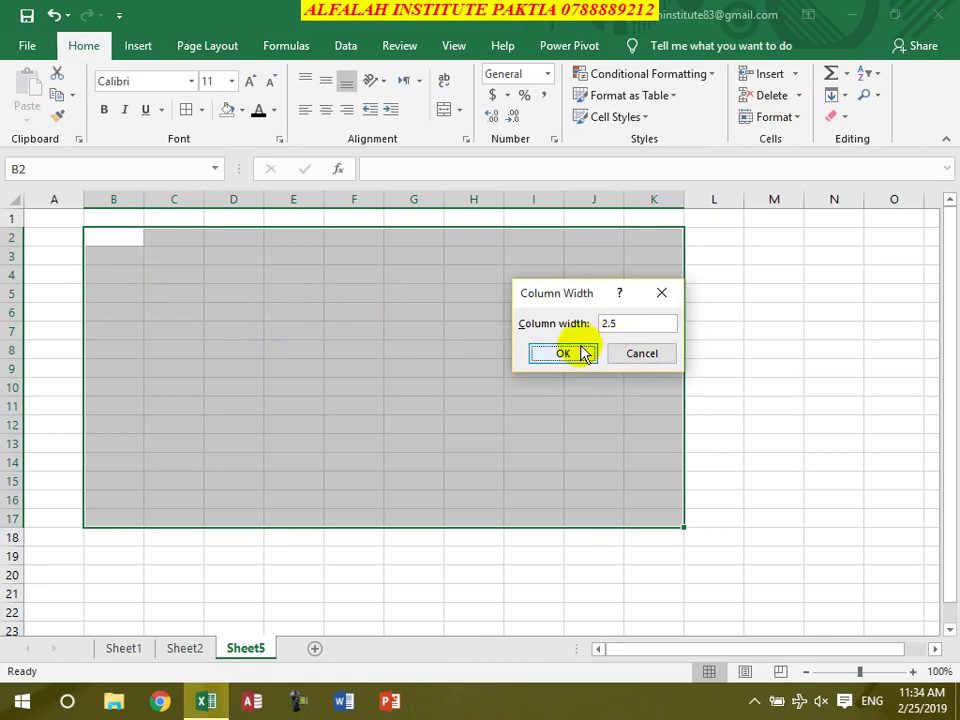
pyautogui.click(581, 352)
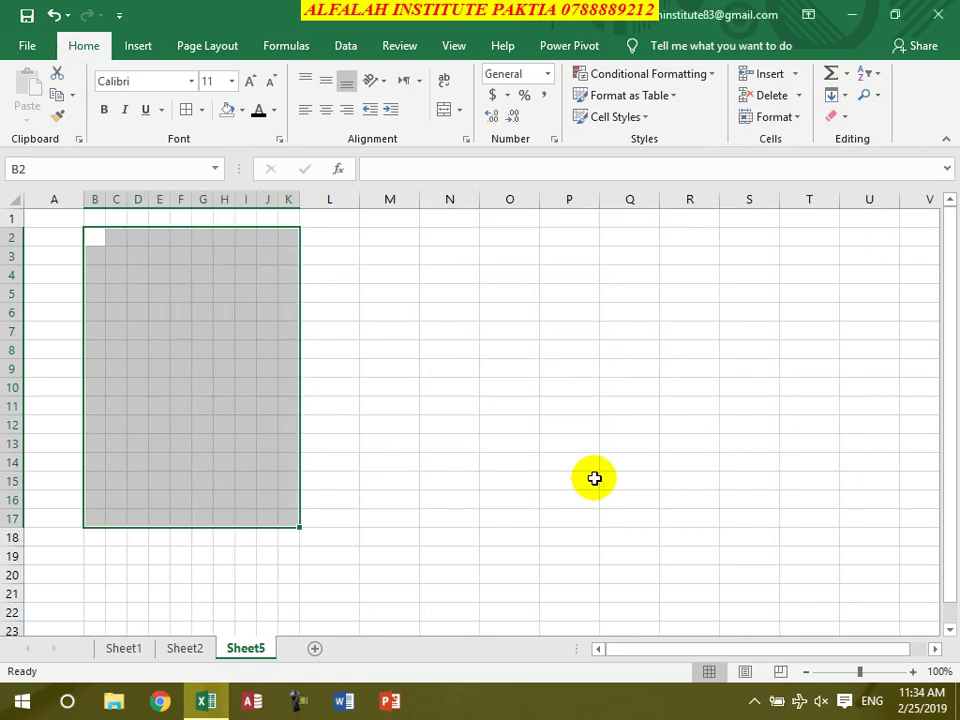
# Apply all borders to the range B2:K17 and enter a short sample name in cell B2.
pyautogui.click(186, 109)
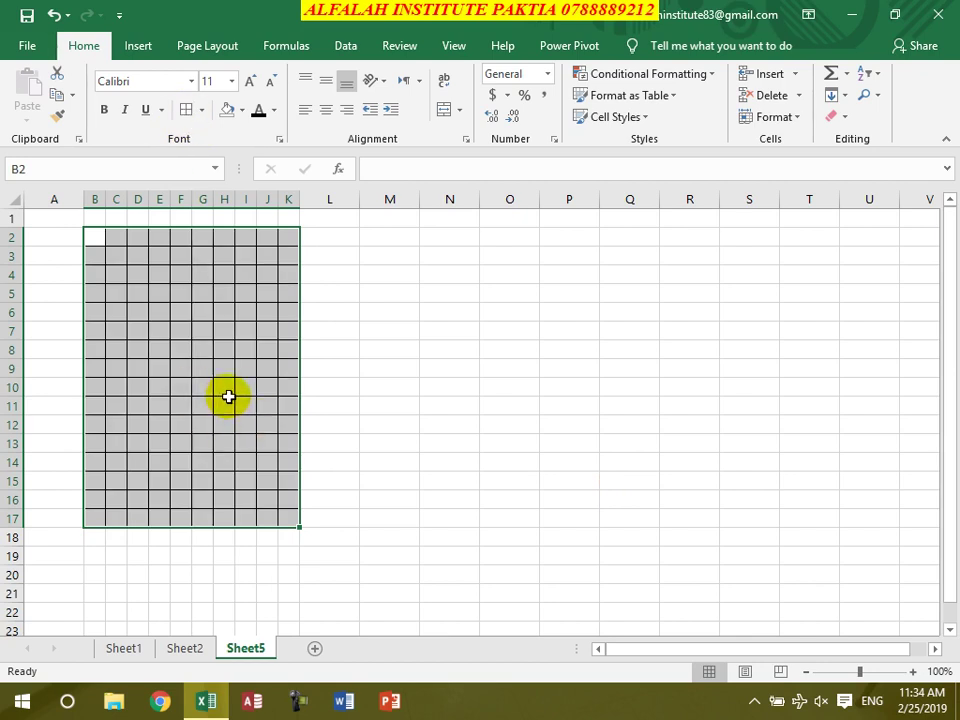
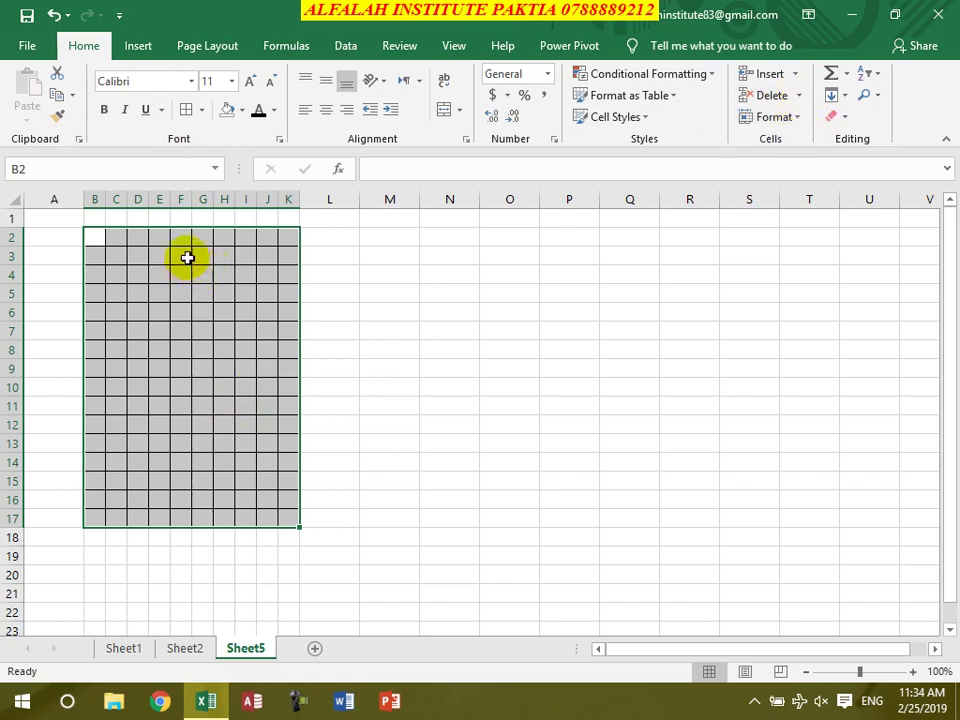
pyautogui.click(89, 237)
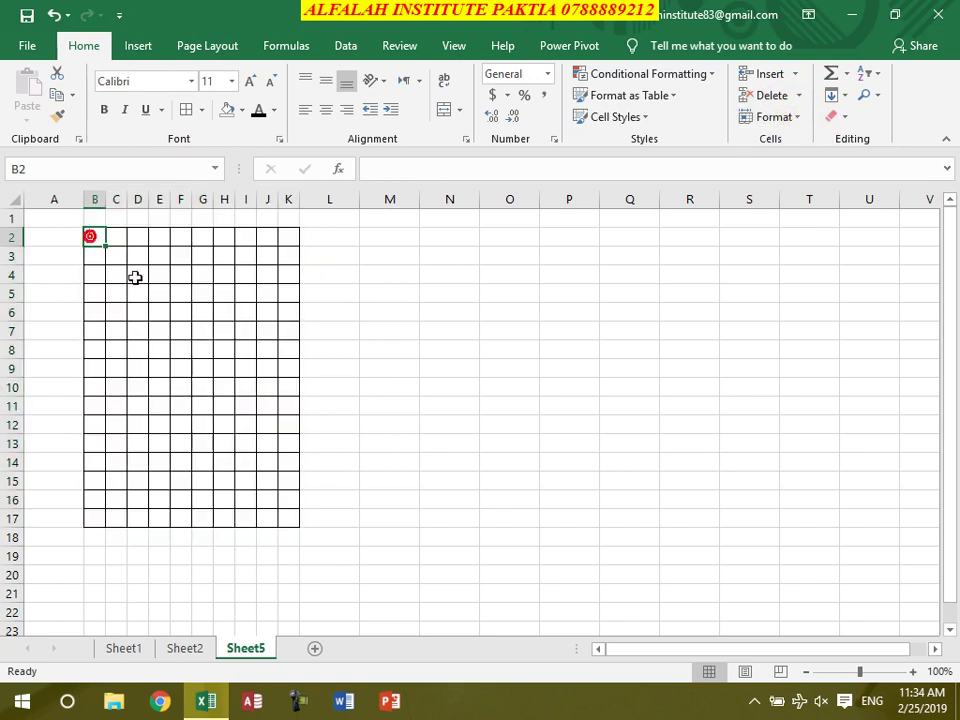
pyautogui.write('ja')
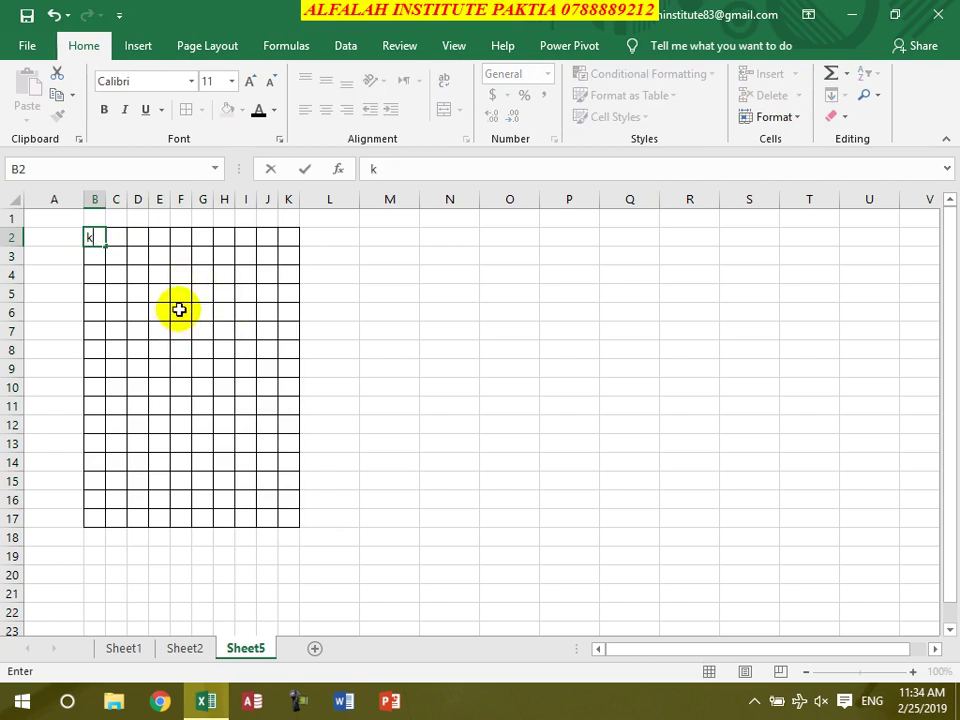
pyautogui.press('Return')
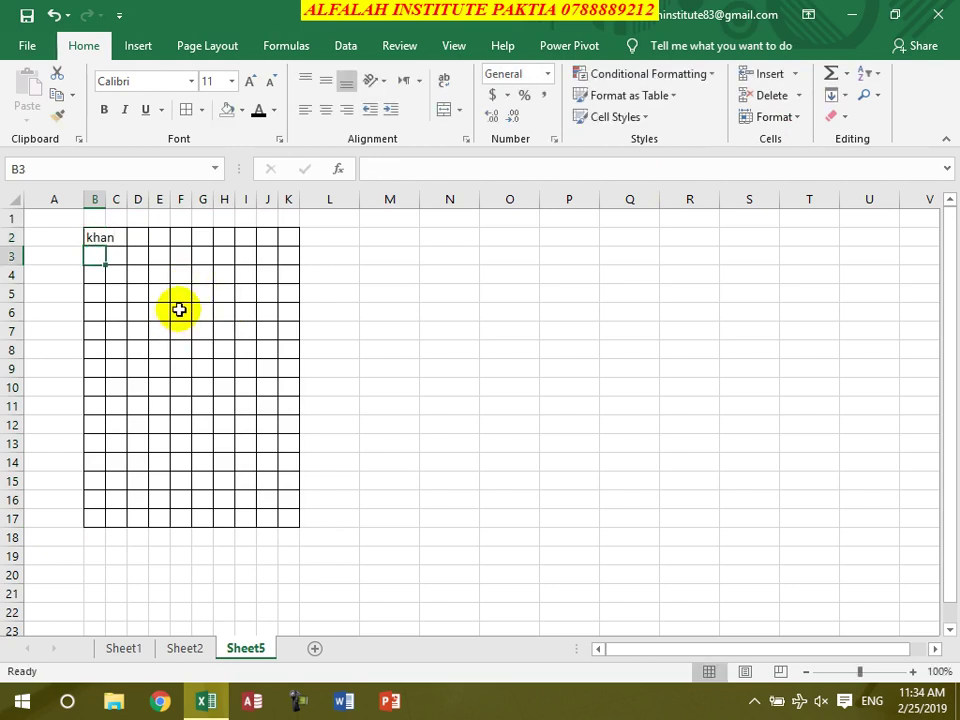
# AutoFit the width of column B to the text in cell B2.
pyautogui.click(110, 240)
pyautogui.click(93, 237)
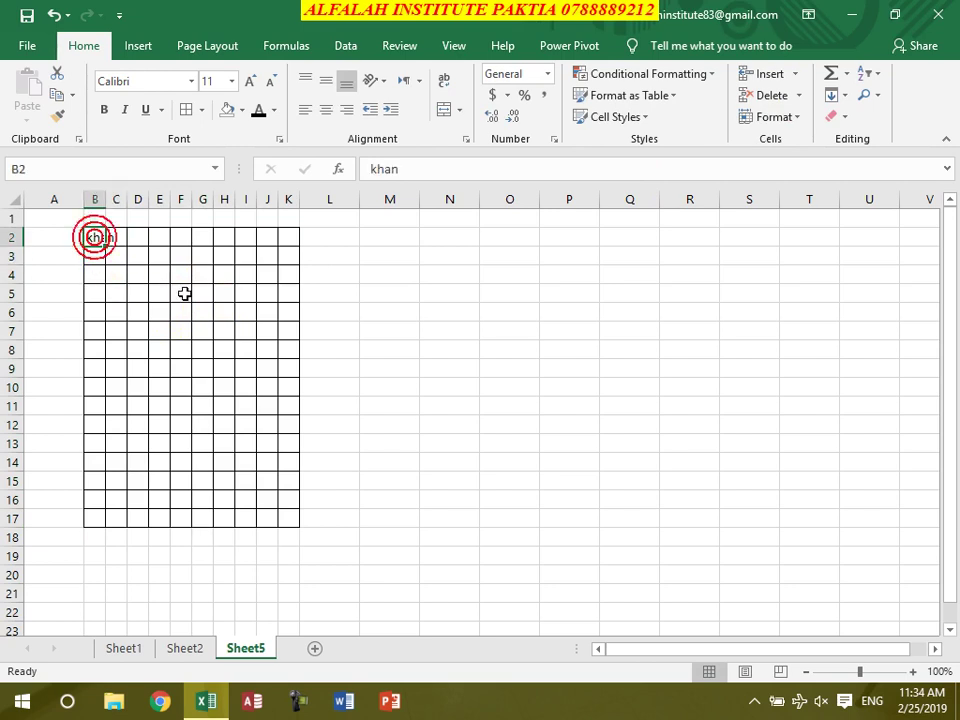
pyautogui.click(778, 117)
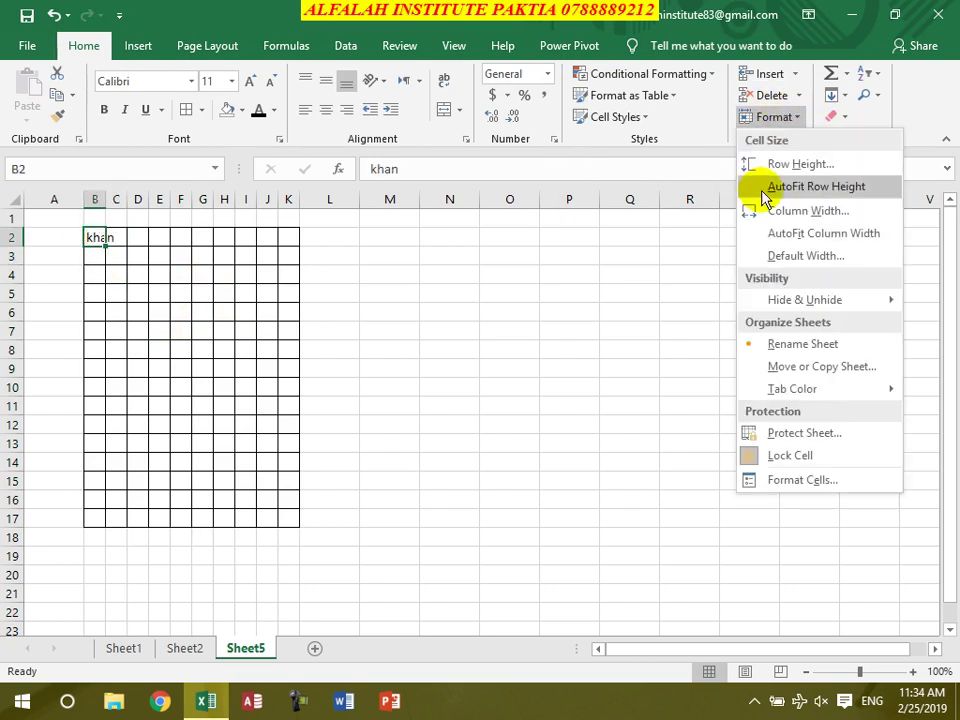
pyautogui.click(816, 234)
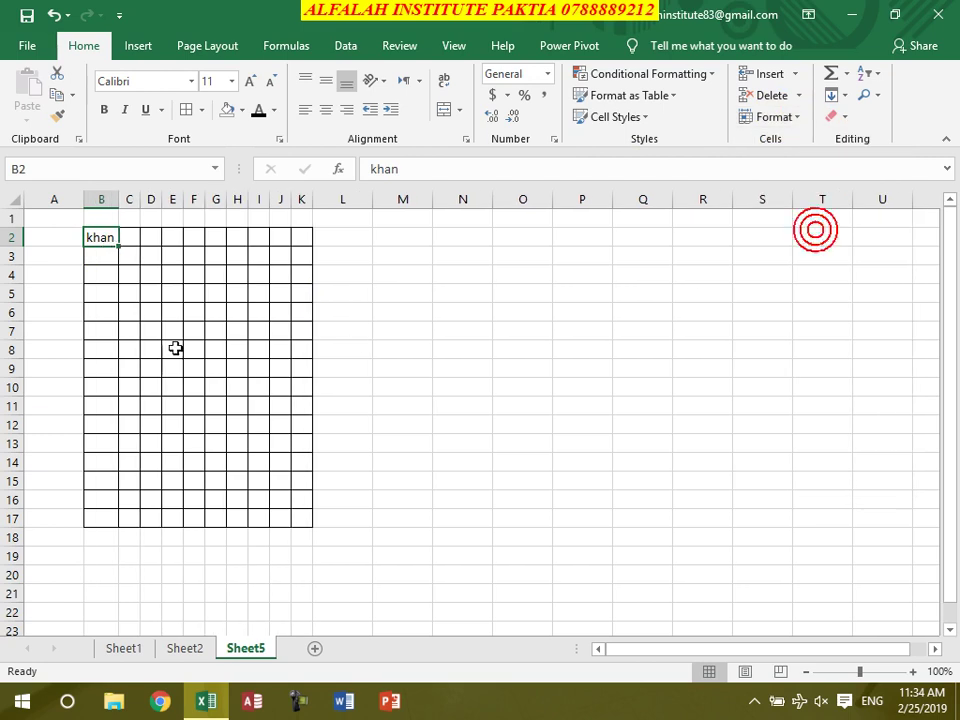
# Select the bordered range B2:K17 and check the sheet's standard column width without changing it.
pyautogui.moveTo(103, 236); pyautogui.dragTo(306, 519)
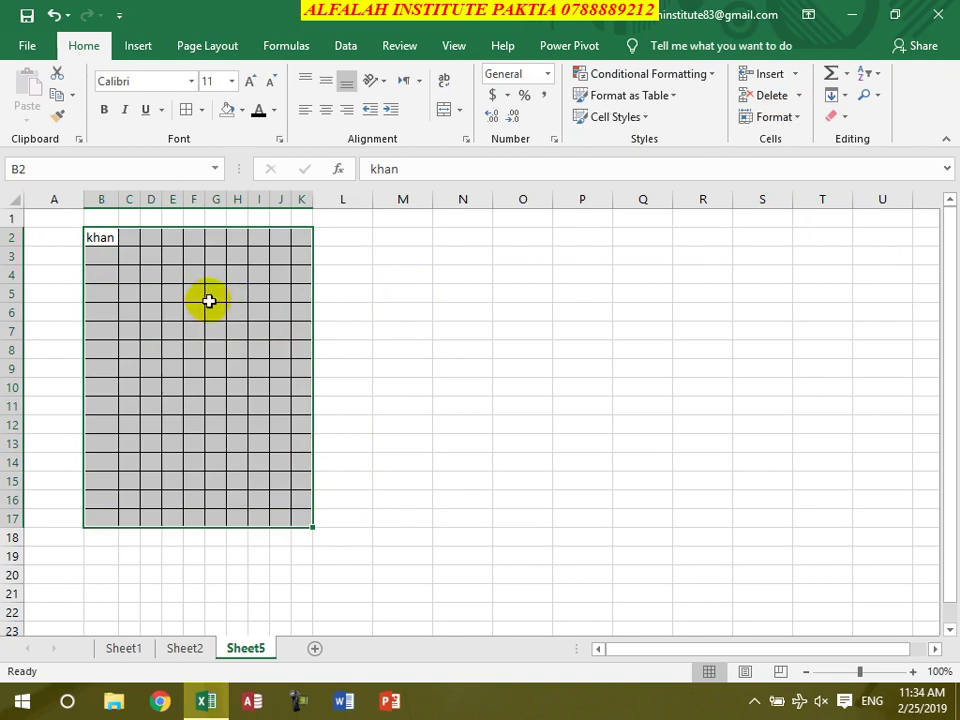
pyautogui.click(790, 119)
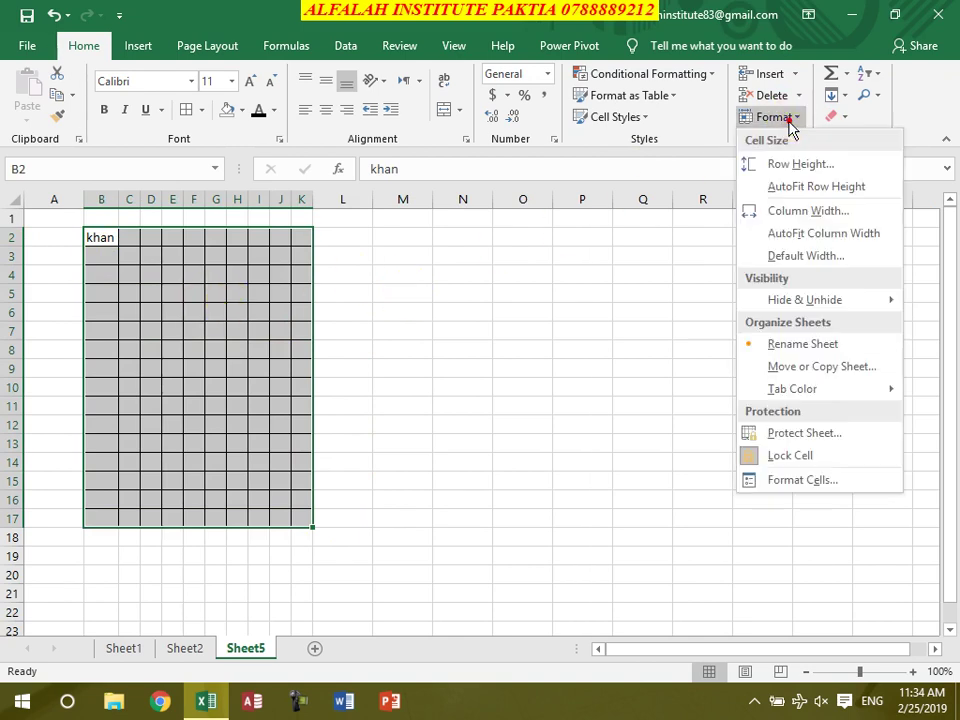
pyautogui.click(806, 256)
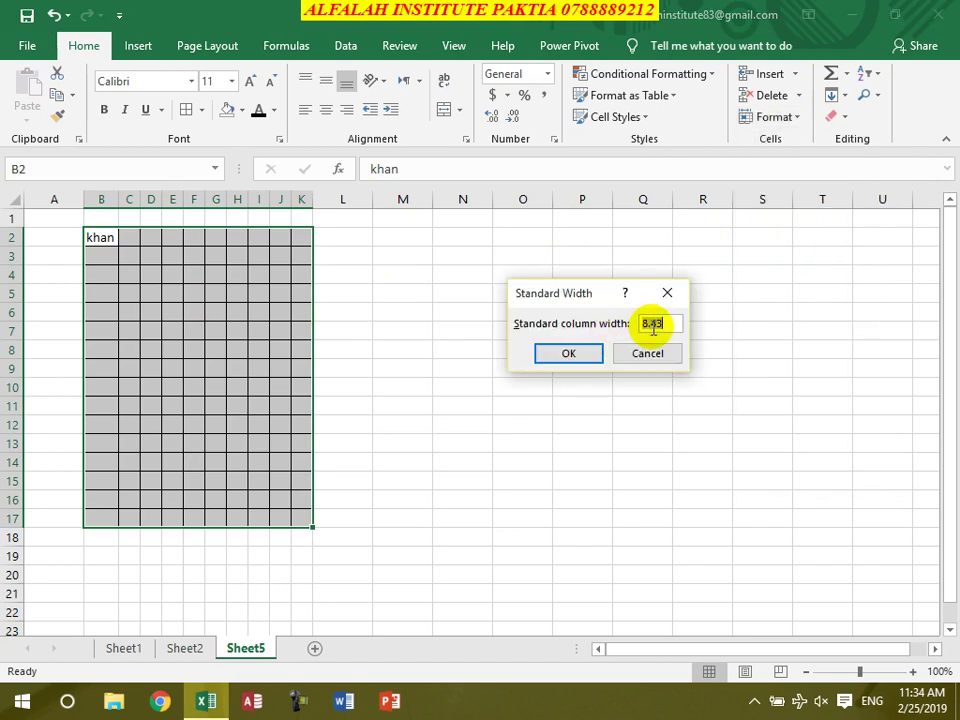
pyautogui.click(638, 355)
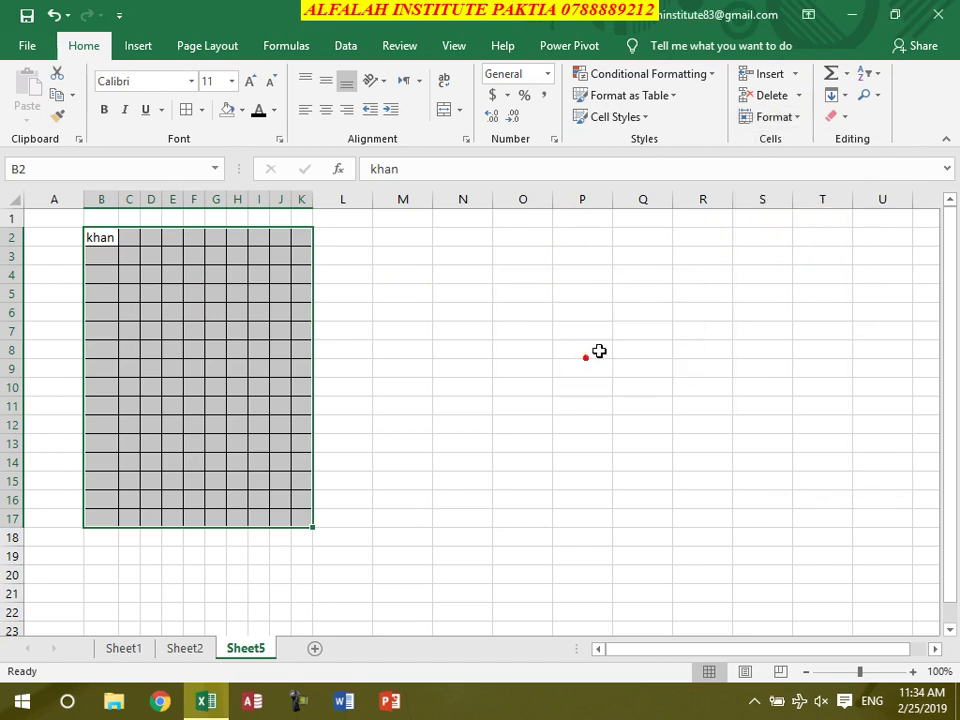
# Set the column width of the selected range B2:K17 to 8.43.
pyautogui.click(788, 118)
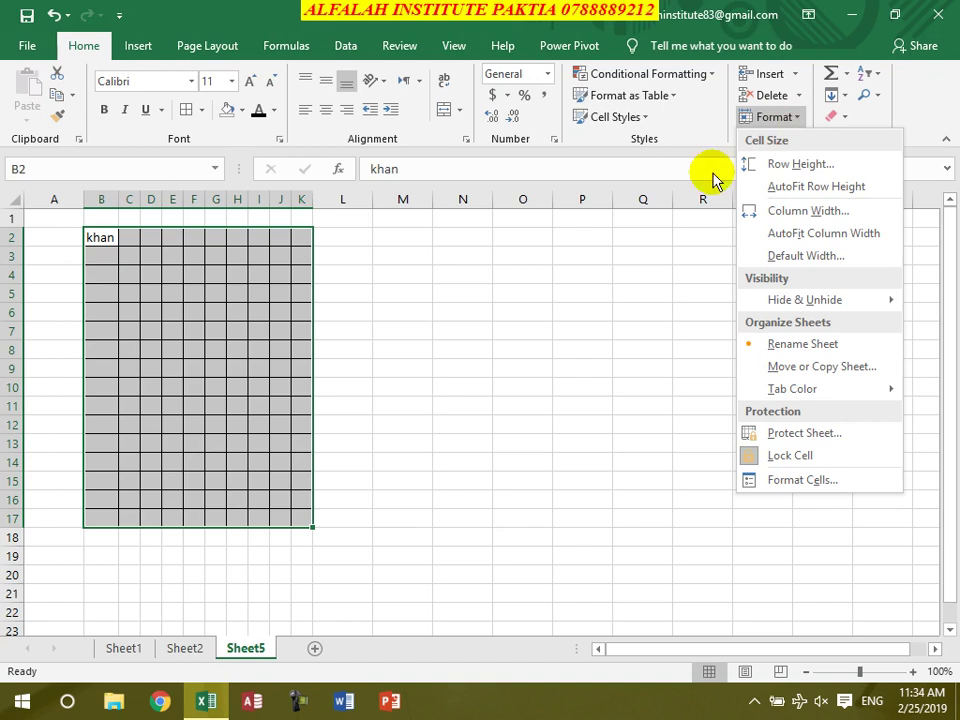
pyautogui.click(808, 211)
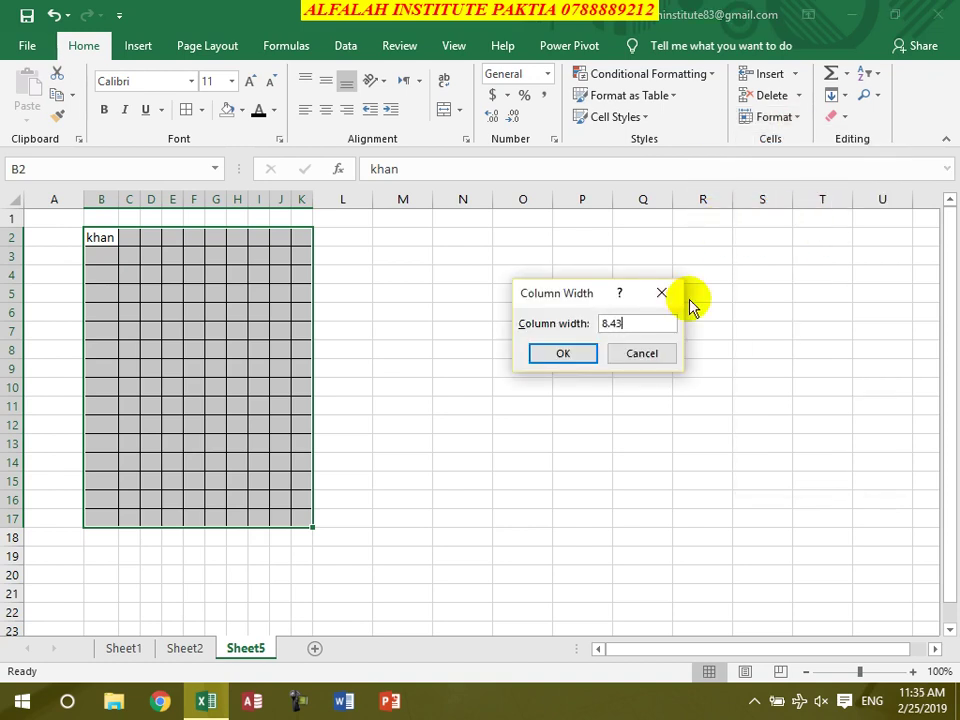
pyautogui.press('Return')
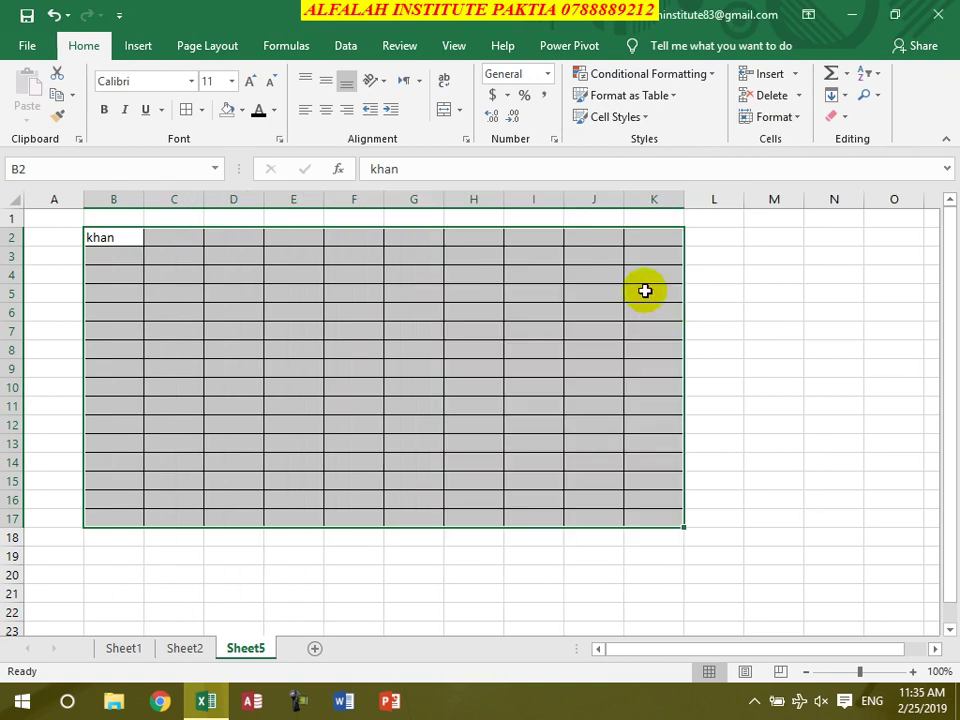
# Fill every cell of the bordered range B2:K17 with the value 500.
pyautogui.click(782, 117)
pyautogui.click(267, 383)
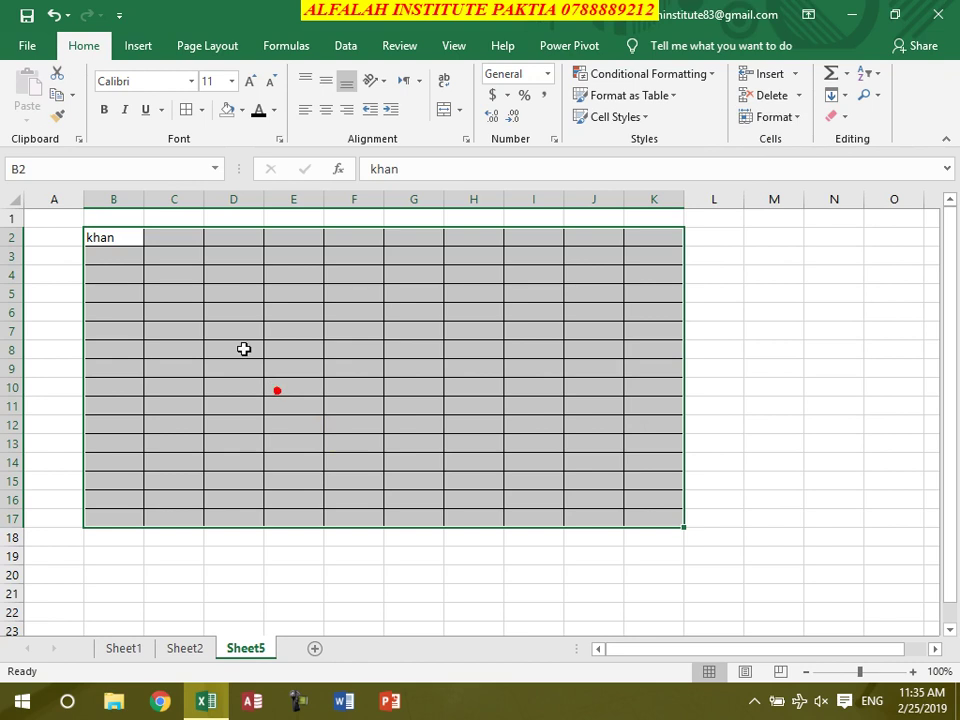
pyautogui.moveTo(111, 238); pyautogui.dragTo(634, 518)
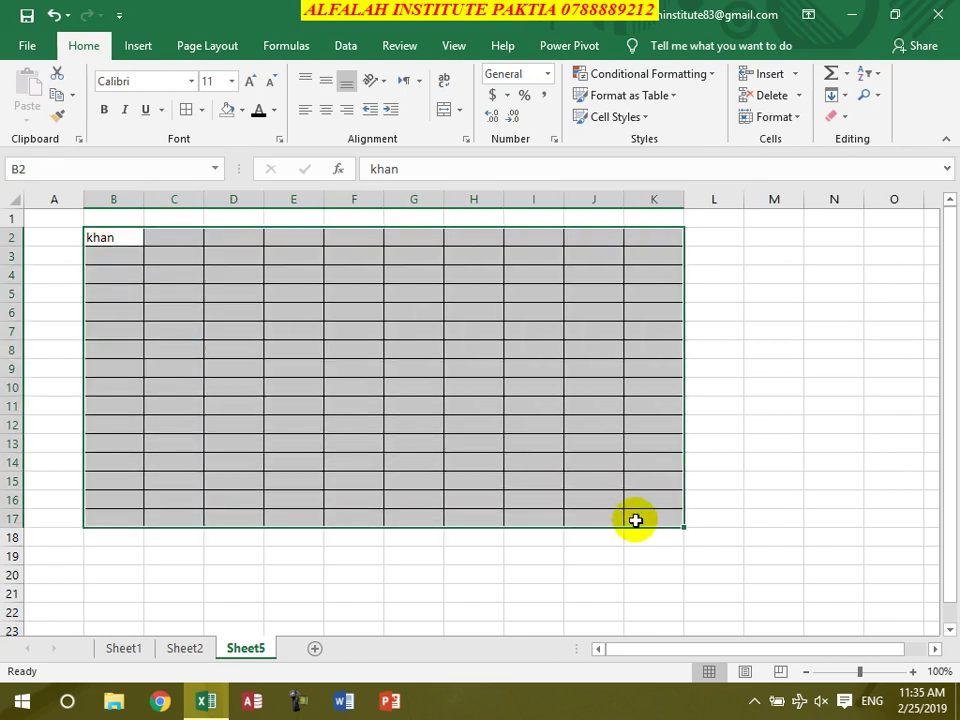
pyautogui.write('500')
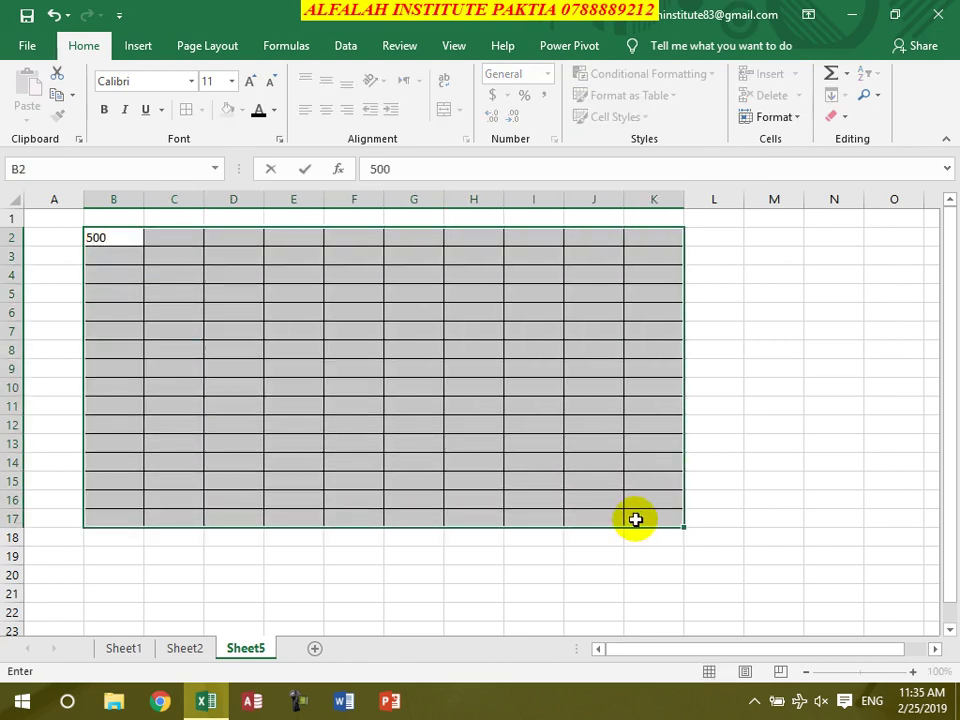
pyautogui.hotkey('ctrl', 'Return')
# Set the font color of the values in D6:H9 to the standard red.
pyautogui.moveTo(240, 321); pyautogui.dragTo(482, 369)
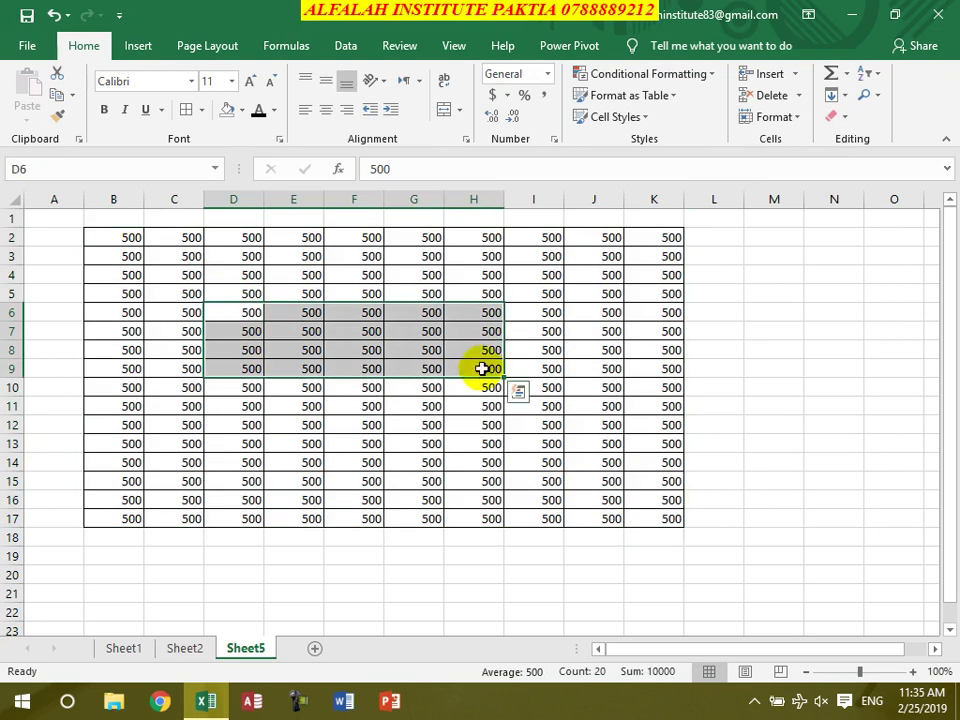
pyautogui.click(274, 110)
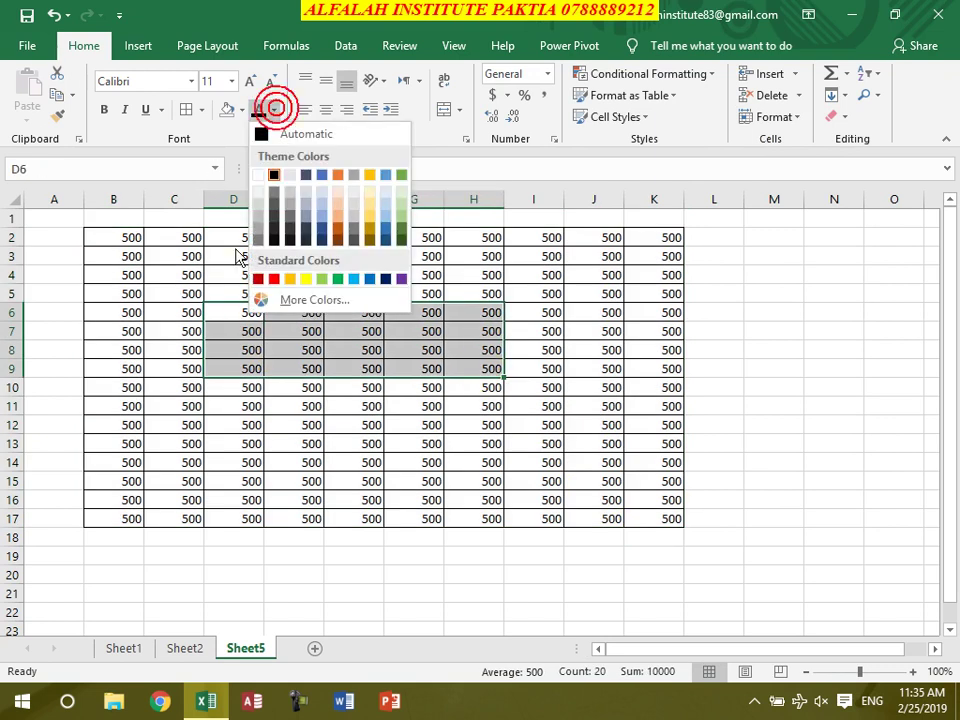
pyautogui.click(356, 279)
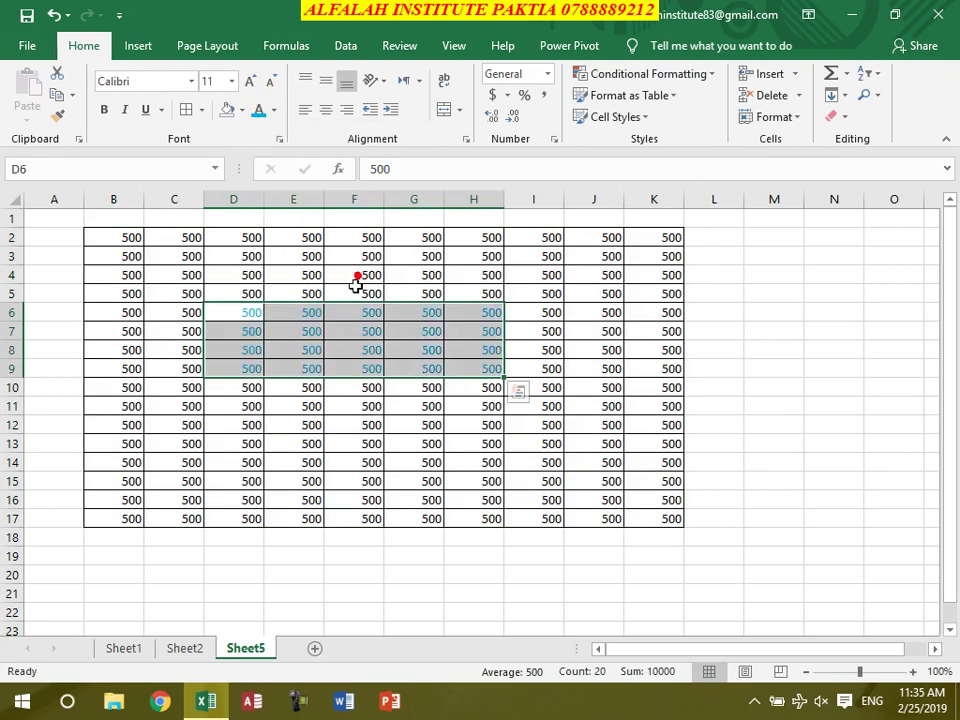
pyautogui.click(273, 110)
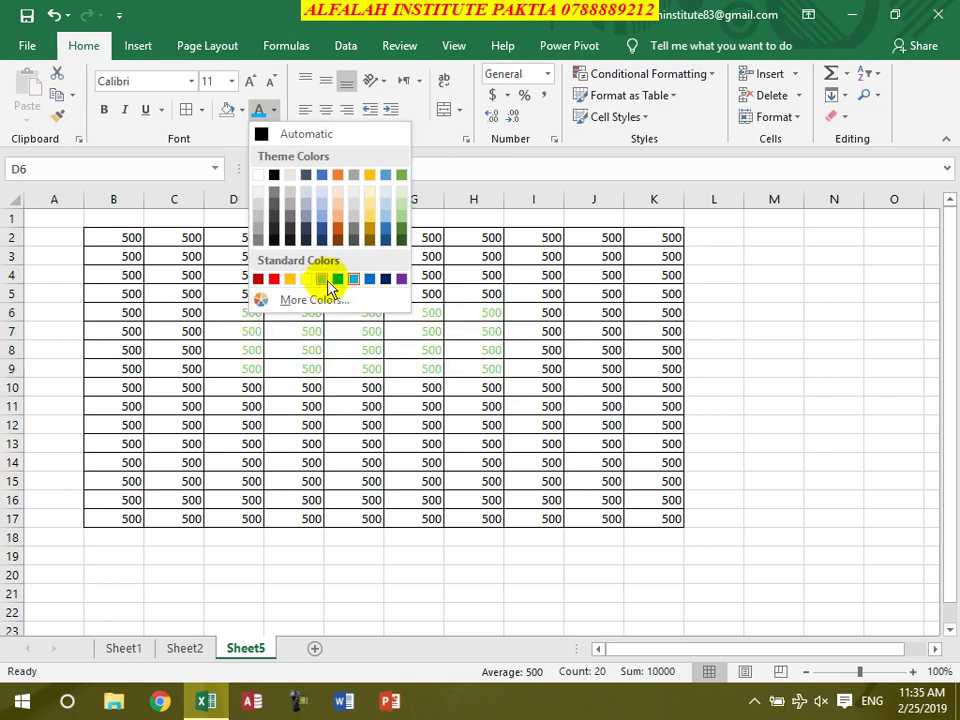
pyautogui.click(267, 282)
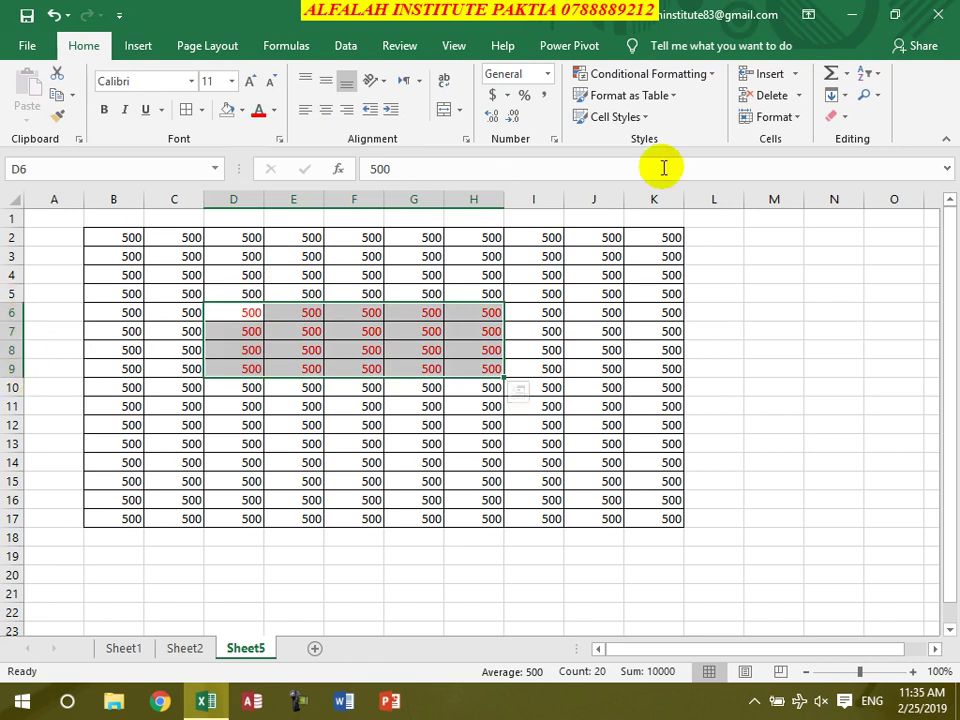
# Hide rows 6 to 9 of the selected range and unhide them again.
pyautogui.click(791, 118)
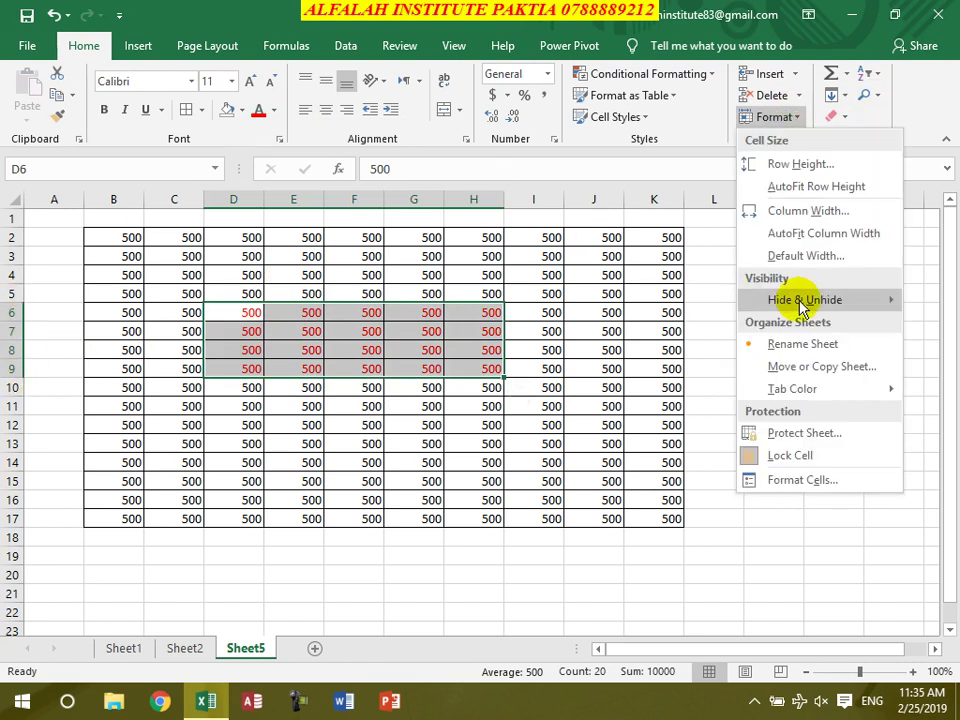
pyautogui.moveTo(790, 300)
pyautogui.click(660, 303)
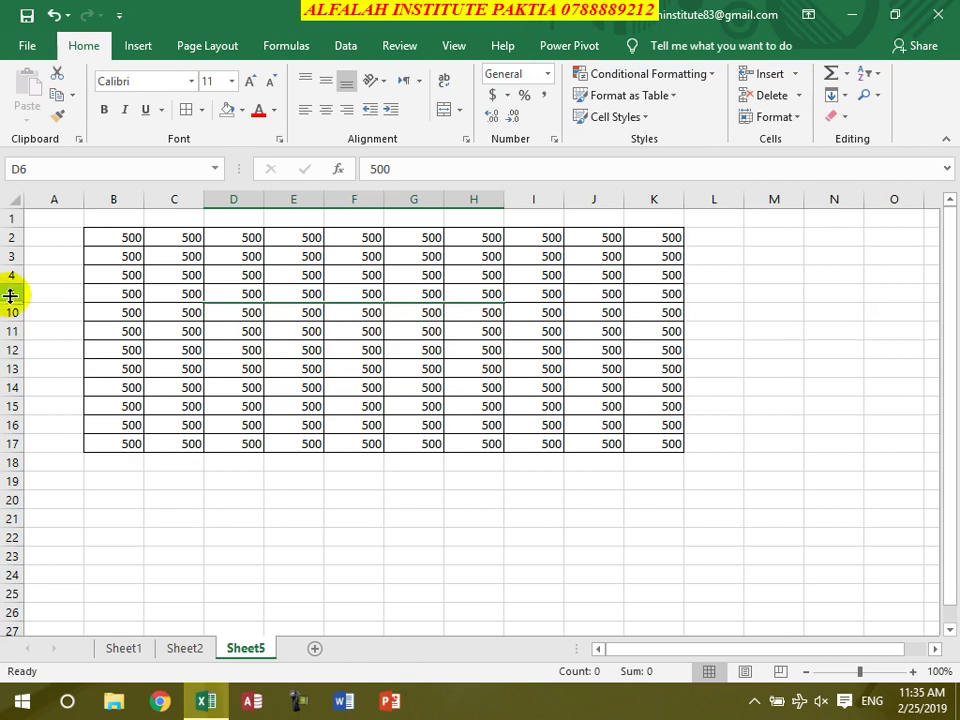
pyautogui.click(791, 120)
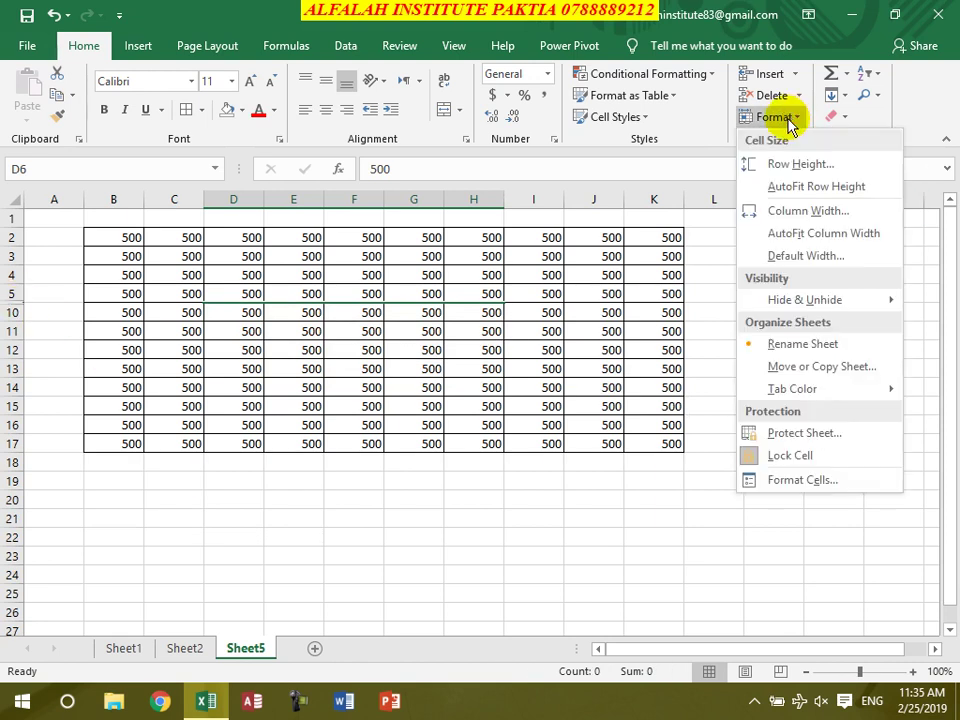
pyautogui.moveTo(789, 300)
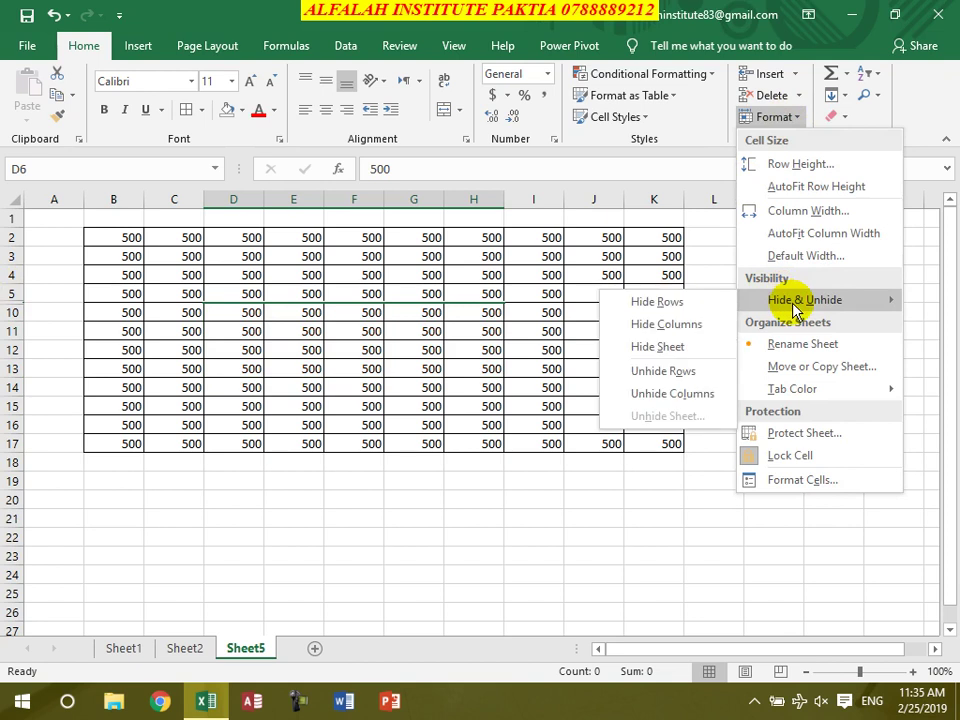
pyautogui.click(643, 371)
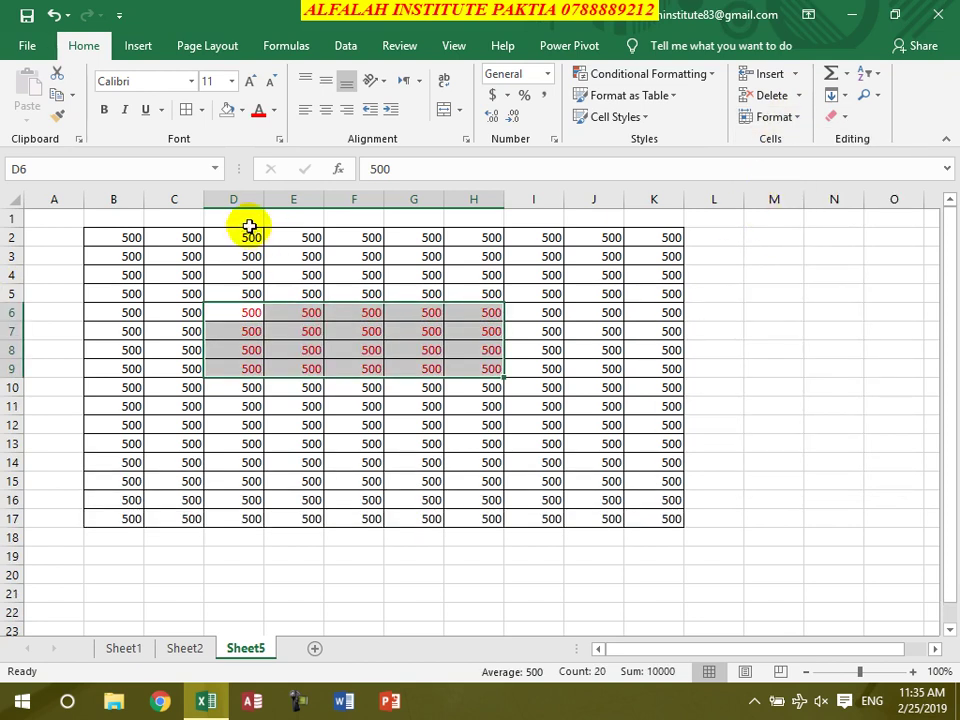
# Hide columns D to H of the selected range and unhide them again.
pyautogui.click(779, 118)
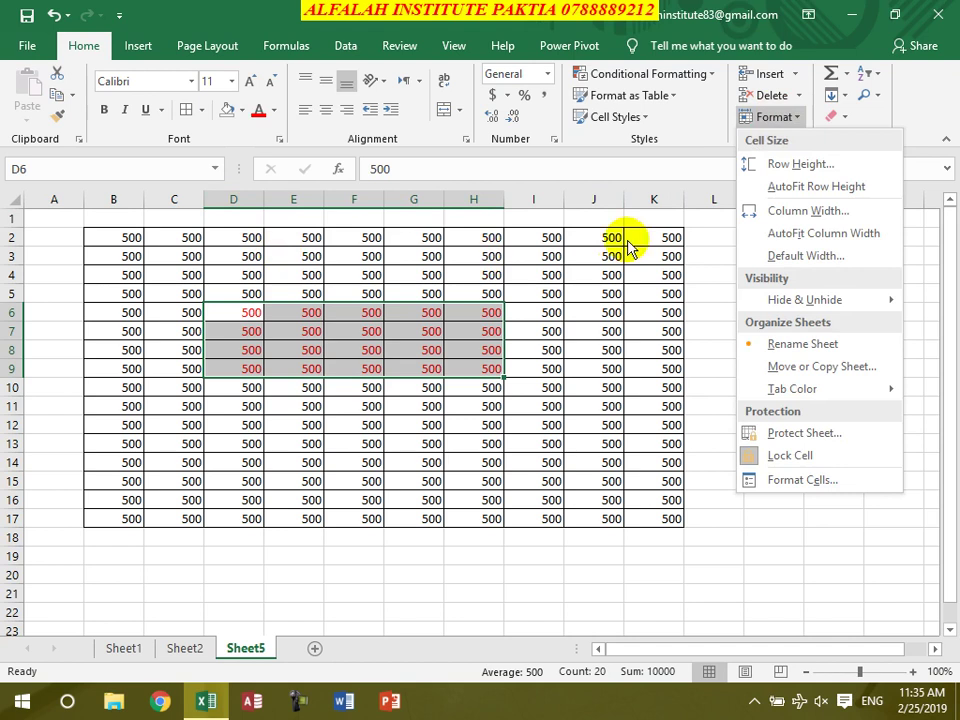
pyautogui.moveTo(799, 300)
pyautogui.click(667, 326)
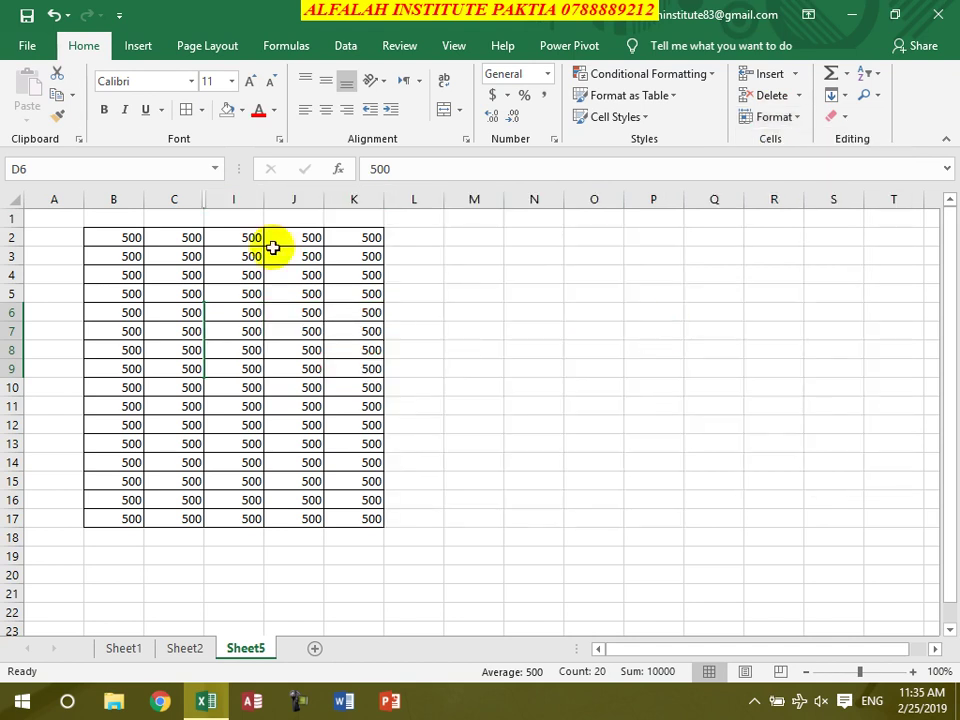
pyautogui.click(786, 122)
pyautogui.moveTo(793, 300)
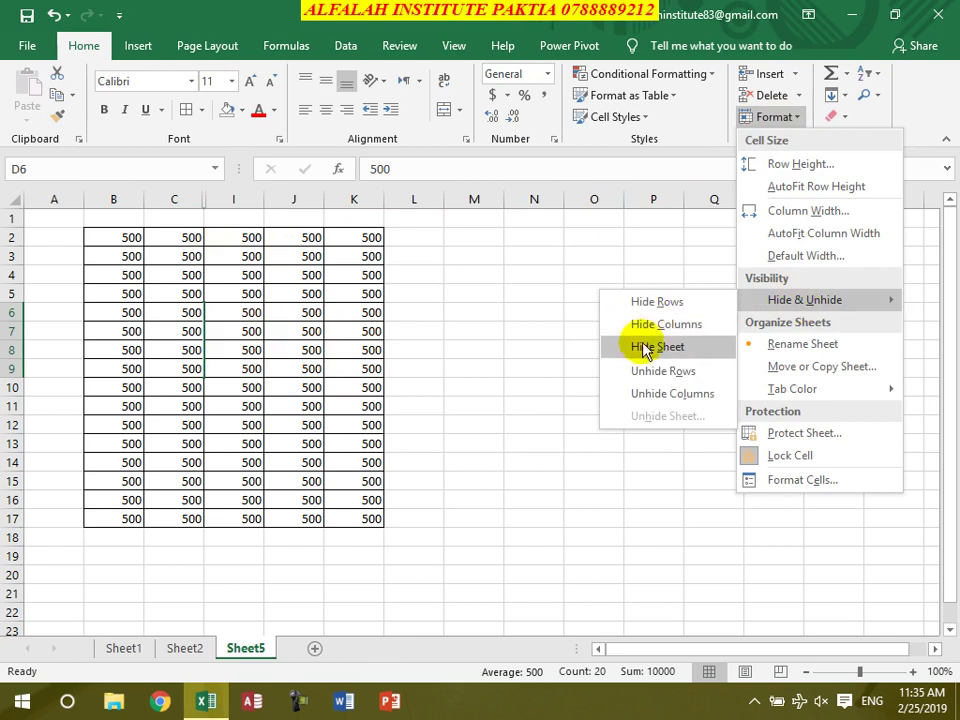
pyautogui.click(656, 394)
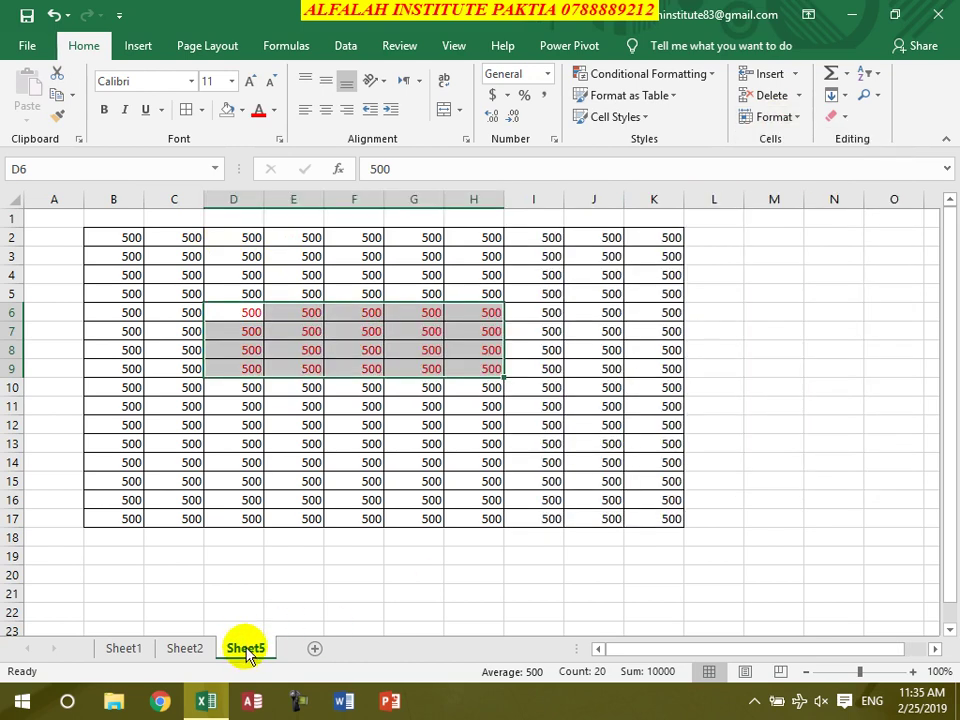
# Hide the worksheet Sheet5 and restore it by unhiding it from the list of hidden sheets.
pyautogui.click(793, 117)
pyautogui.moveTo(756, 302)
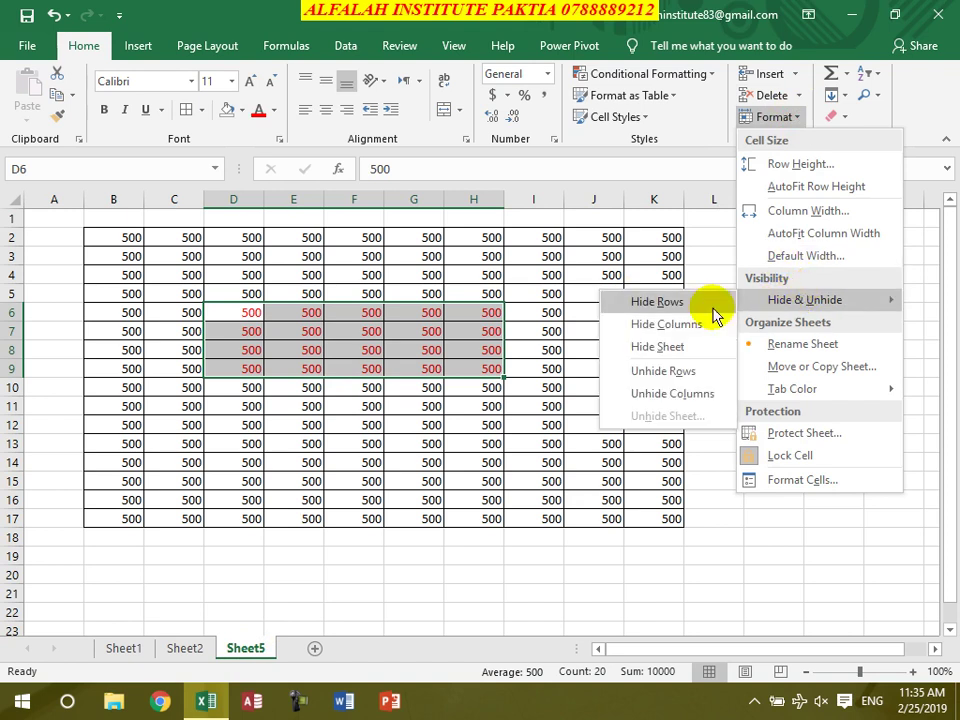
pyautogui.click(664, 348)
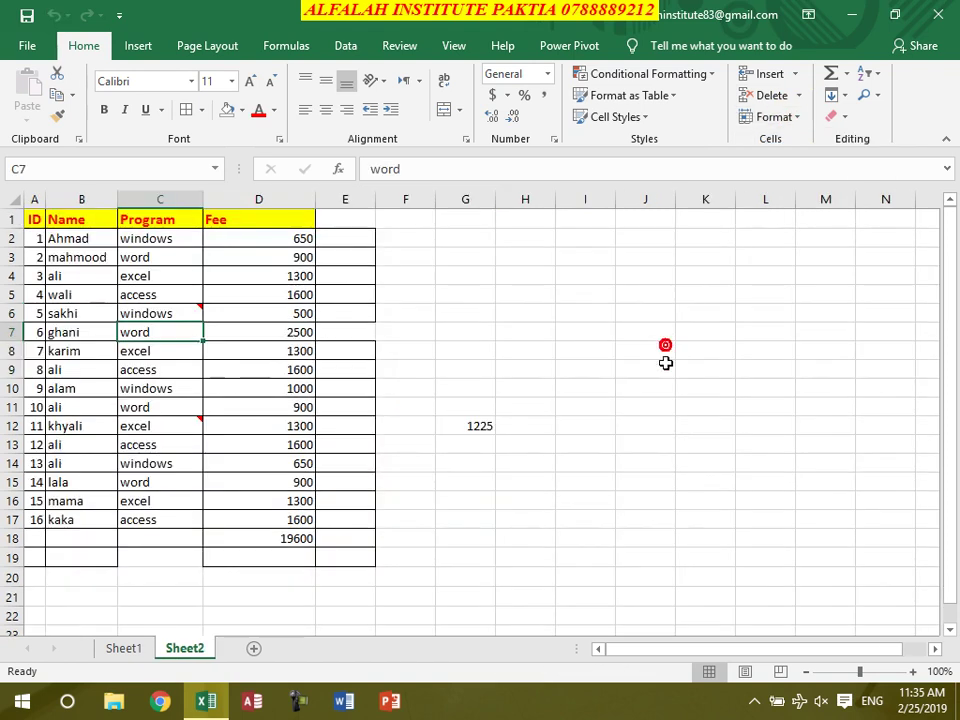
pyautogui.click(785, 118)
pyautogui.moveTo(765, 291)
pyautogui.click(637, 412)
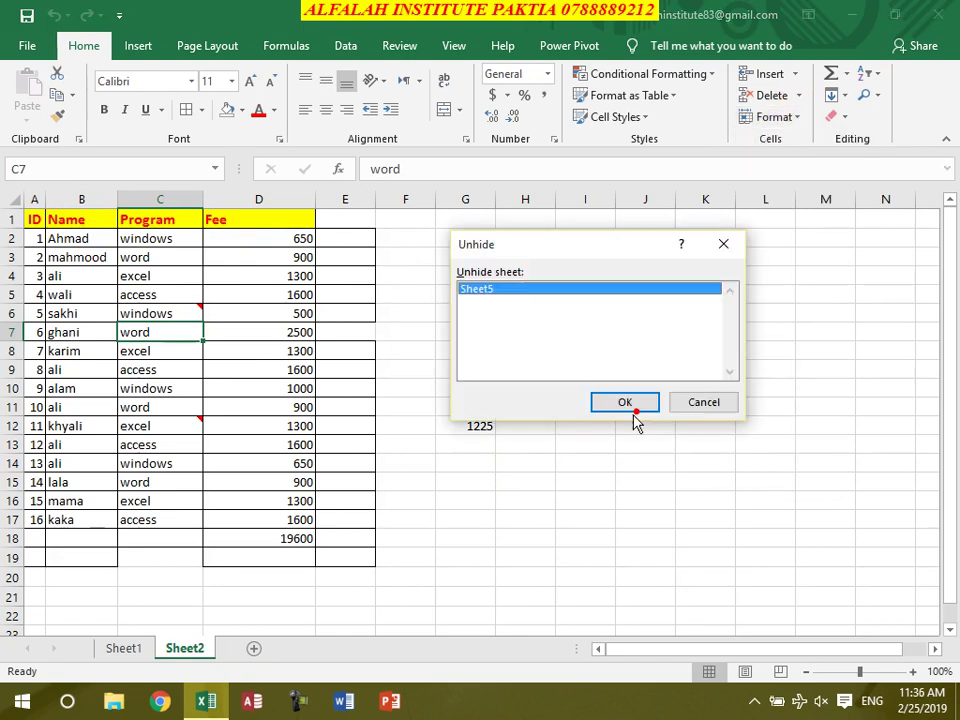
pyautogui.click(622, 401)
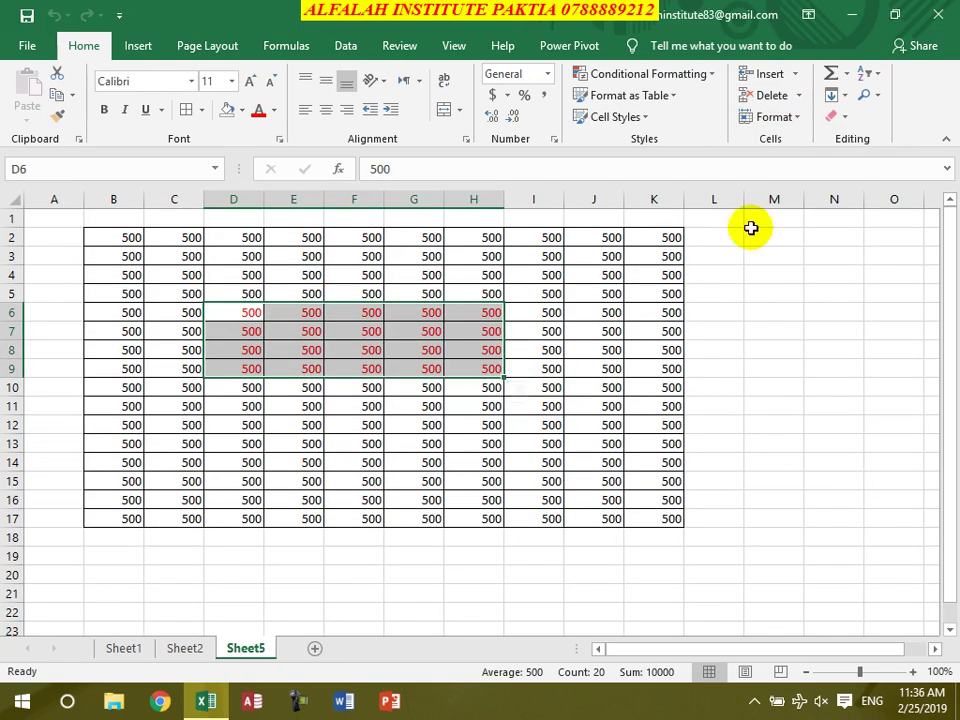
# Rename the worksheet Sheet5 as Admissions.
pyautogui.click(788, 117)
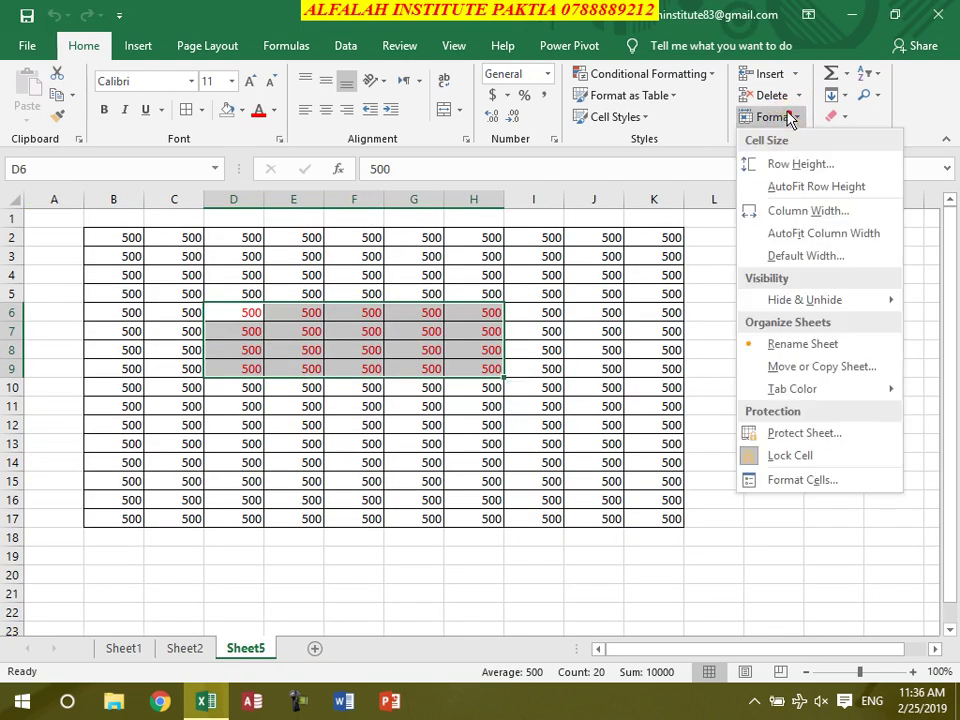
pyautogui.click(802, 344)
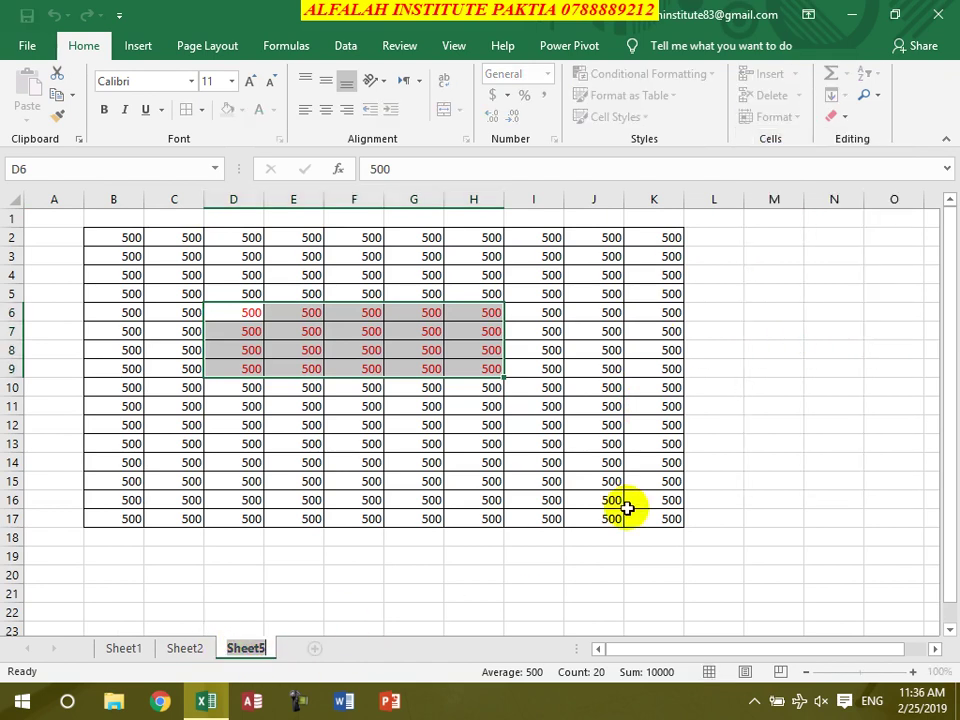
pyautogui.write('Admissions')
pyautogui.press('Return')
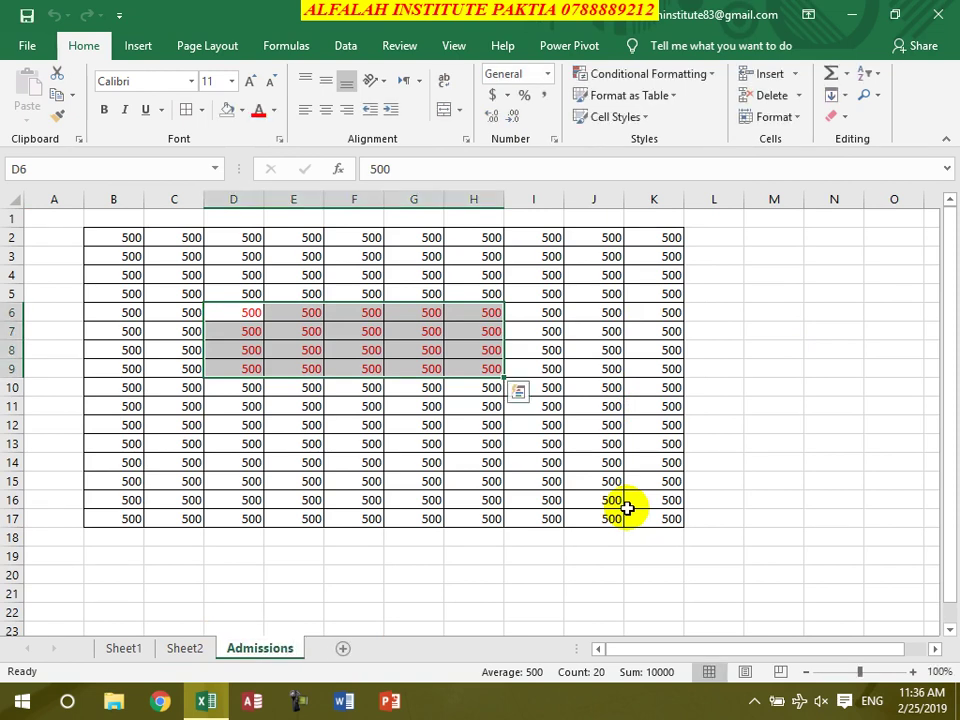
# Rename the worksheet Sheet2 as Fees.
pyautogui.rightClick(178, 652)
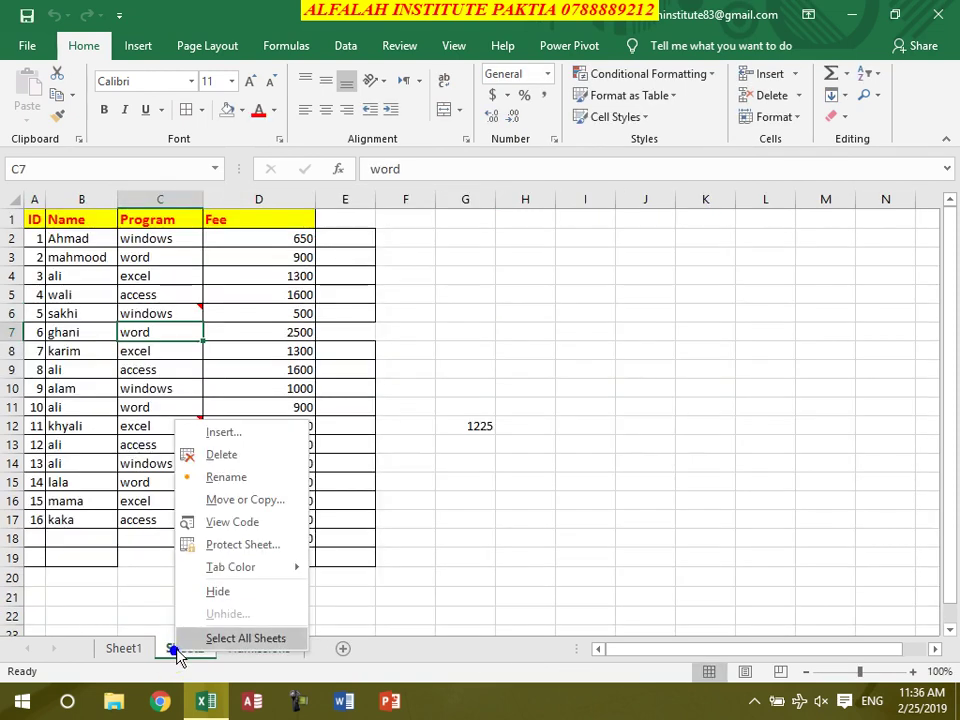
pyautogui.click(222, 498)
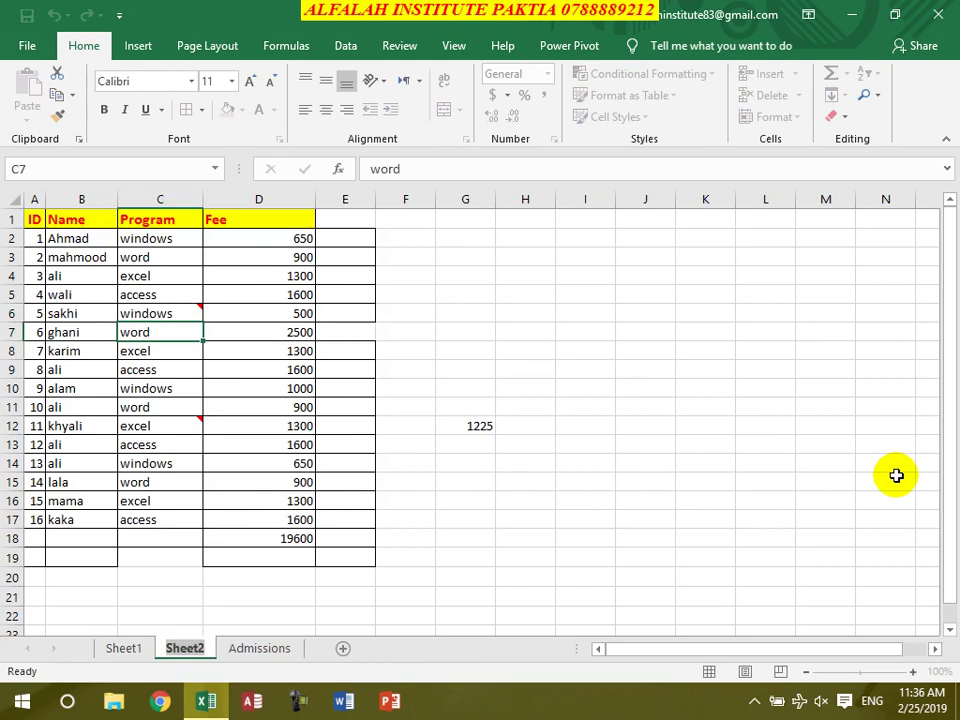
pyautogui.write('Fees')
pyautogui.press('Return')
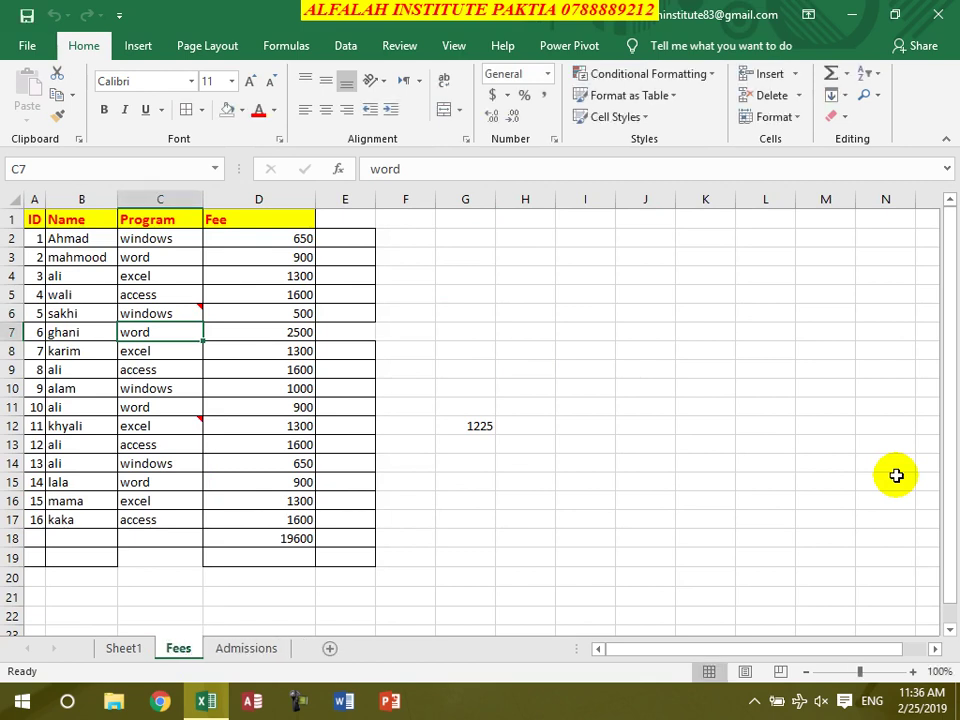
# Add two new blank worksheets after Admissions and return to the Admissions sheet.
pyautogui.click(257, 649)
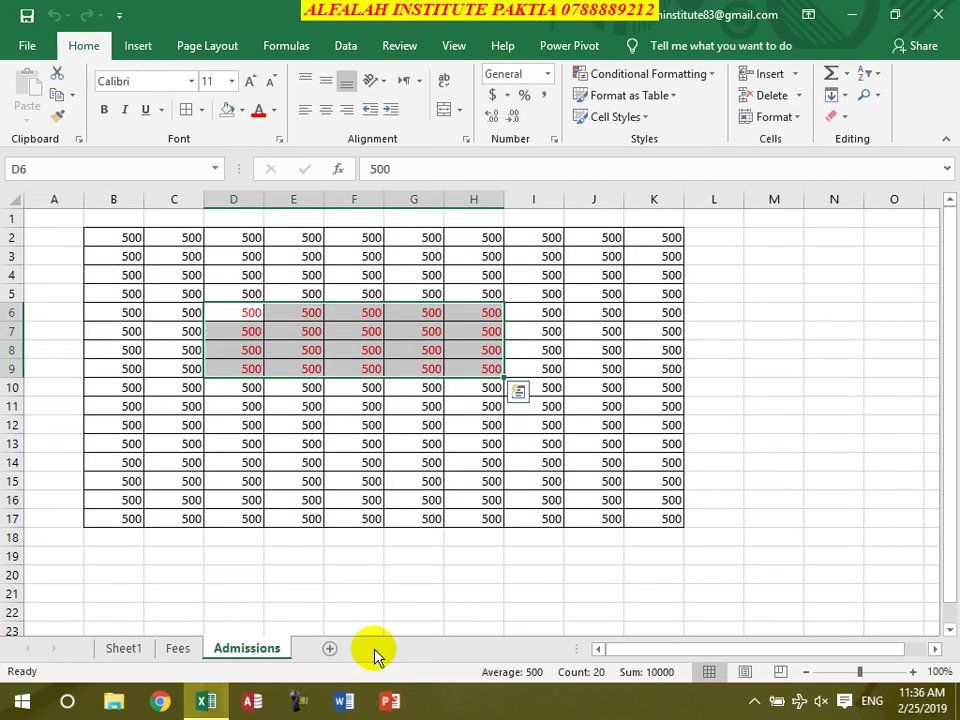
pyautogui.click(330, 649)
pyautogui.click(390, 652)
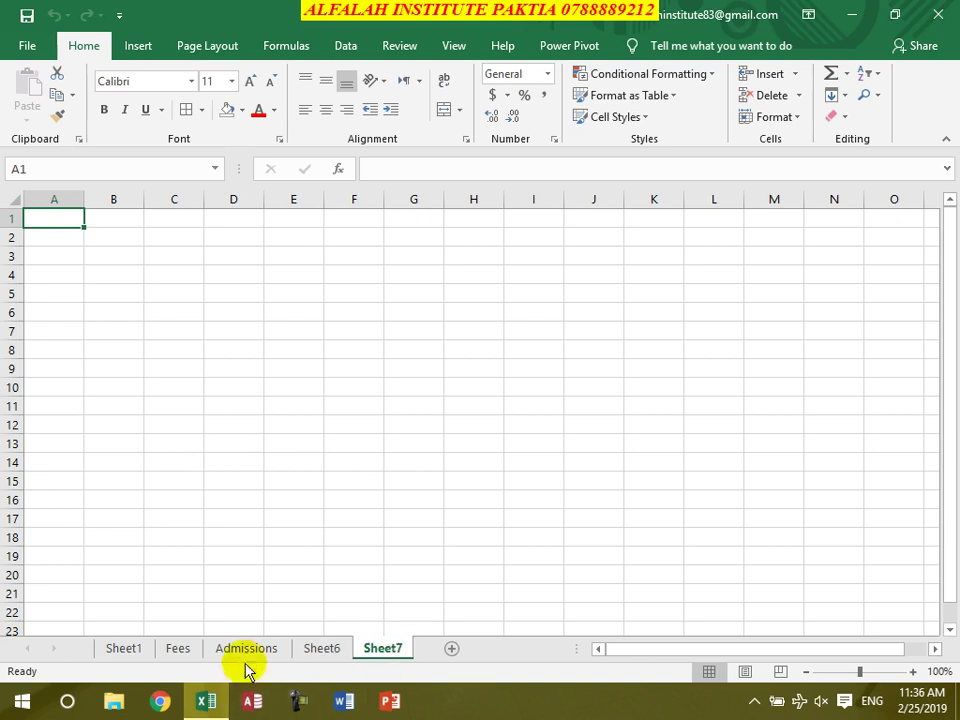
pyautogui.click(246, 648)
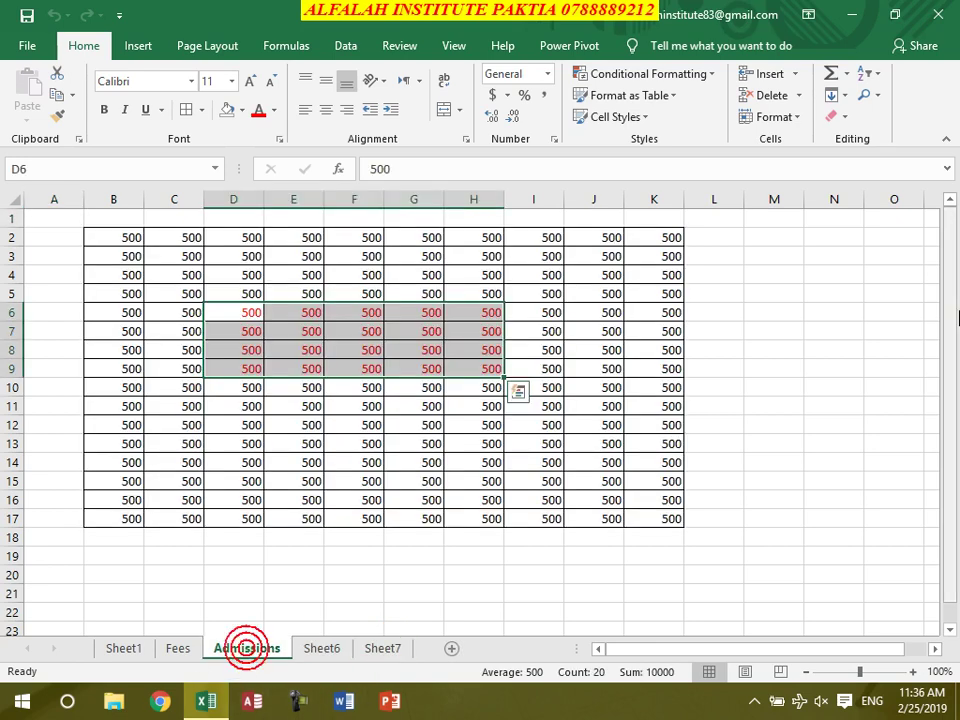
# Move the Admissions sheet to the end after Sheet7 and back to its place between Fees and Sheet6.
pyautogui.click(780, 118)
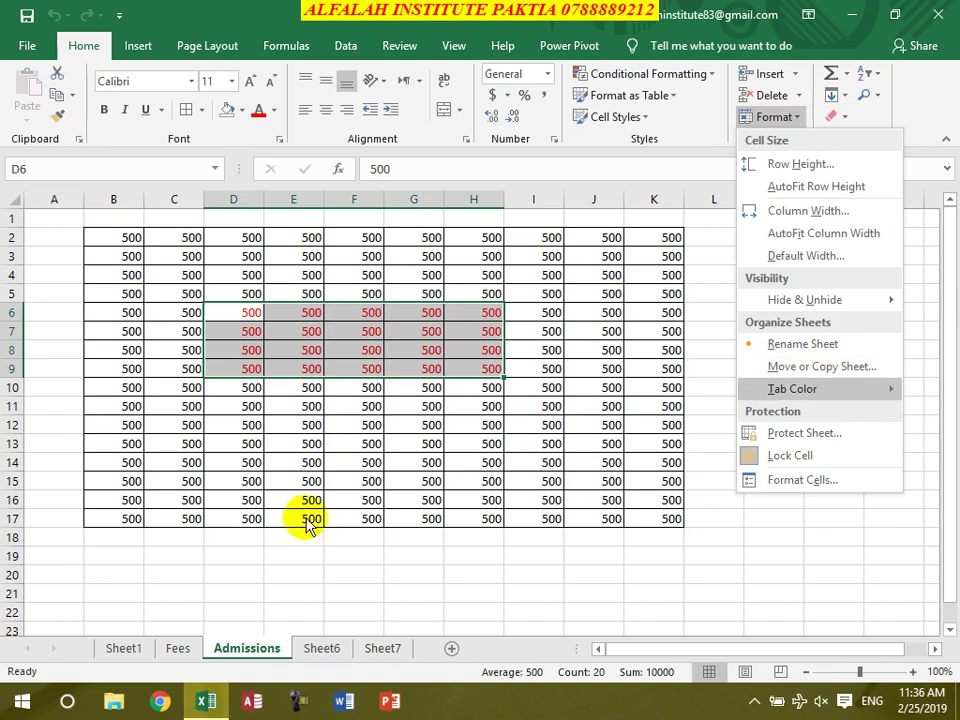
pyautogui.click(251, 546)
pyautogui.moveTo(247, 655)
pyautogui.mouseDown()
pyautogui.moveTo(355, 645)
pyautogui.moveTo(421, 655)
pyautogui.mouseUp()
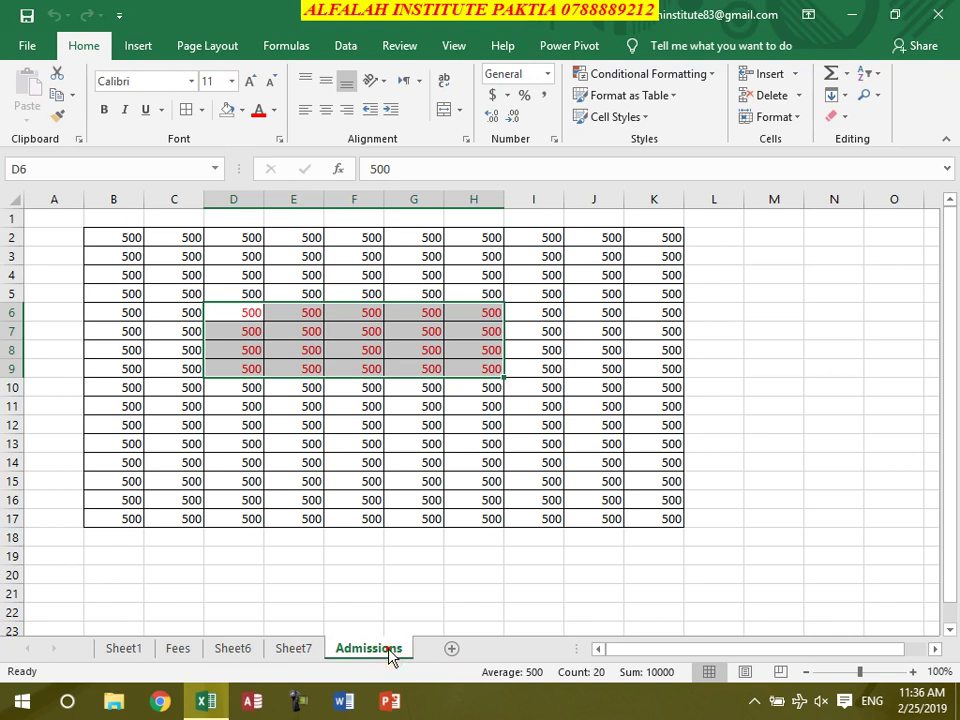
pyautogui.moveTo(221, 635); pyautogui.dragTo(212, 640)
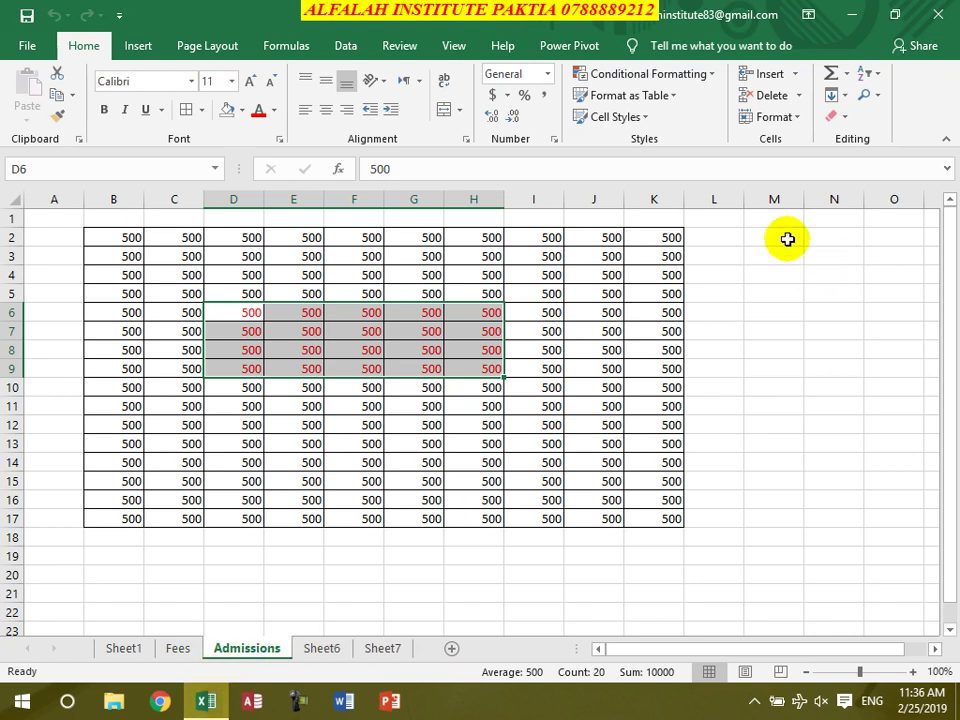
# Move the Admissions sheet to the end of the workbook, after Sheet7.
pyautogui.click(790, 117)
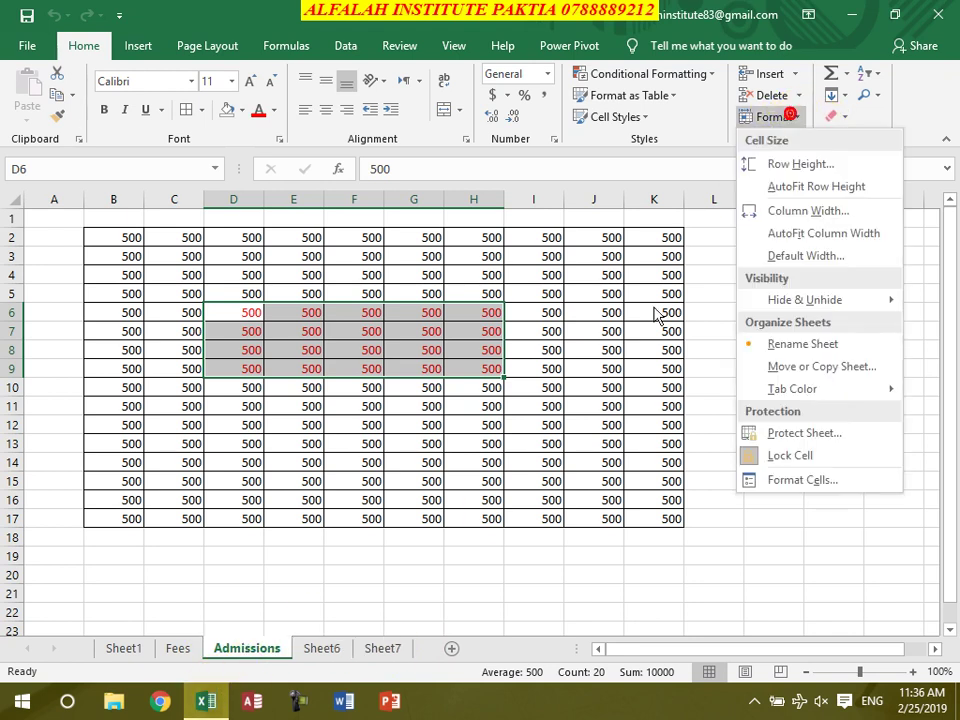
pyautogui.click(830, 367)
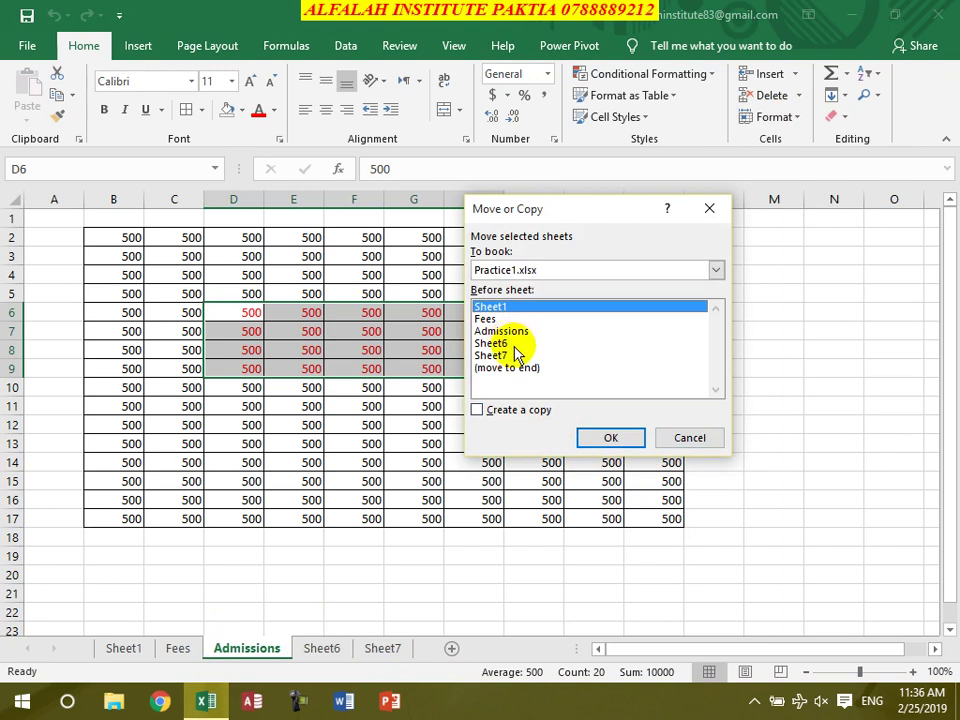
pyautogui.click(505, 368)
pyautogui.click(626, 440)
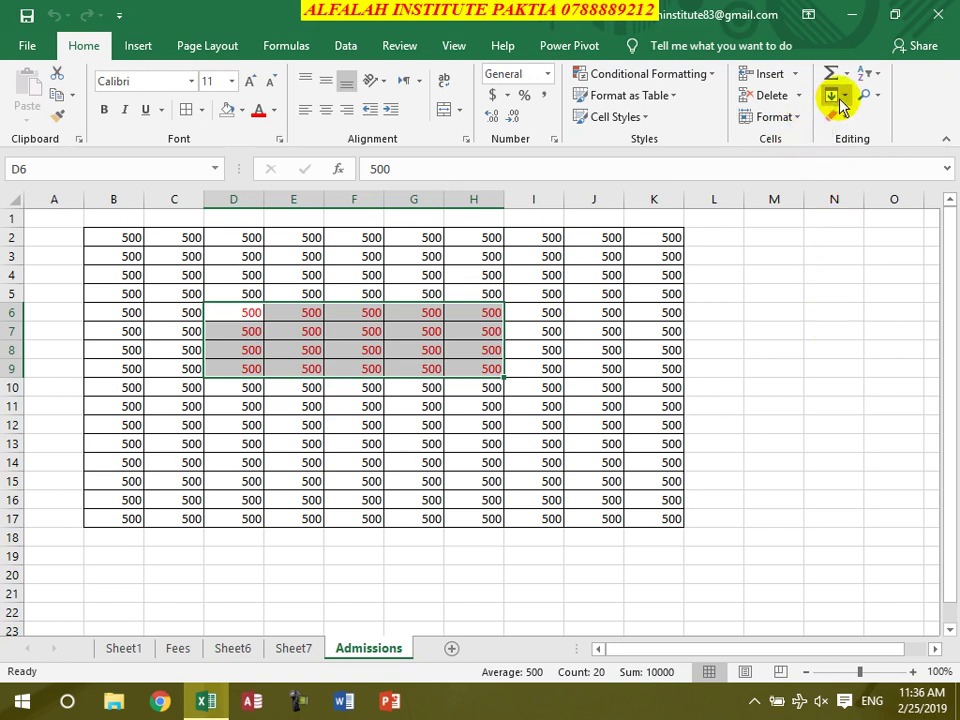
# Create a copy of the Admissions sheet and place it before Sheet1.
pyautogui.click(768, 117)
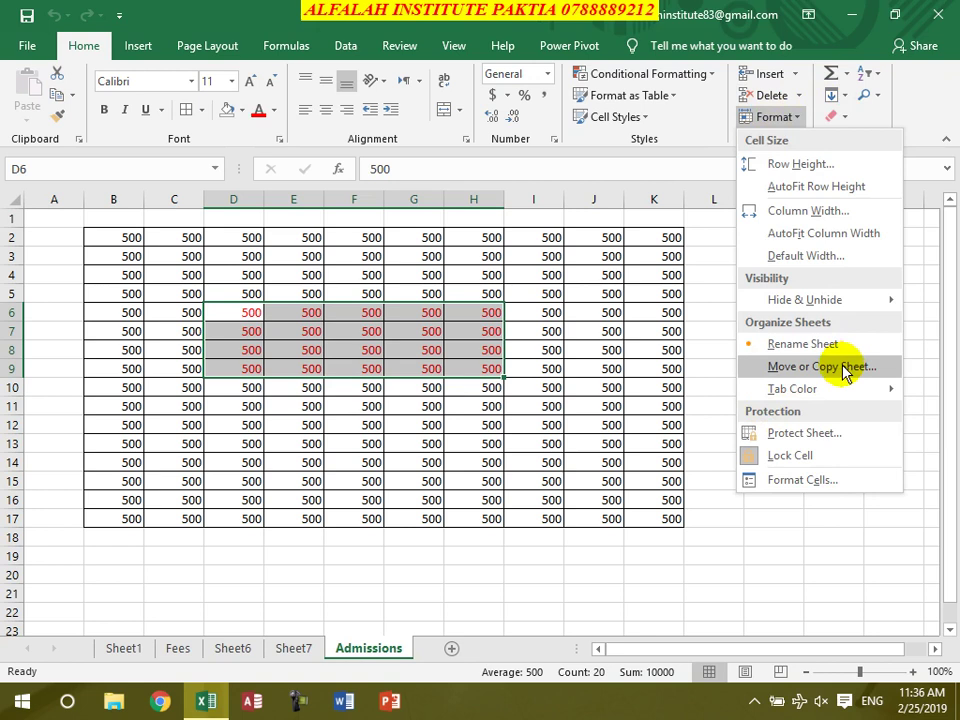
pyautogui.click(845, 369)
pyautogui.click(486, 318)
pyautogui.click(490, 306)
pyautogui.click(611, 437)
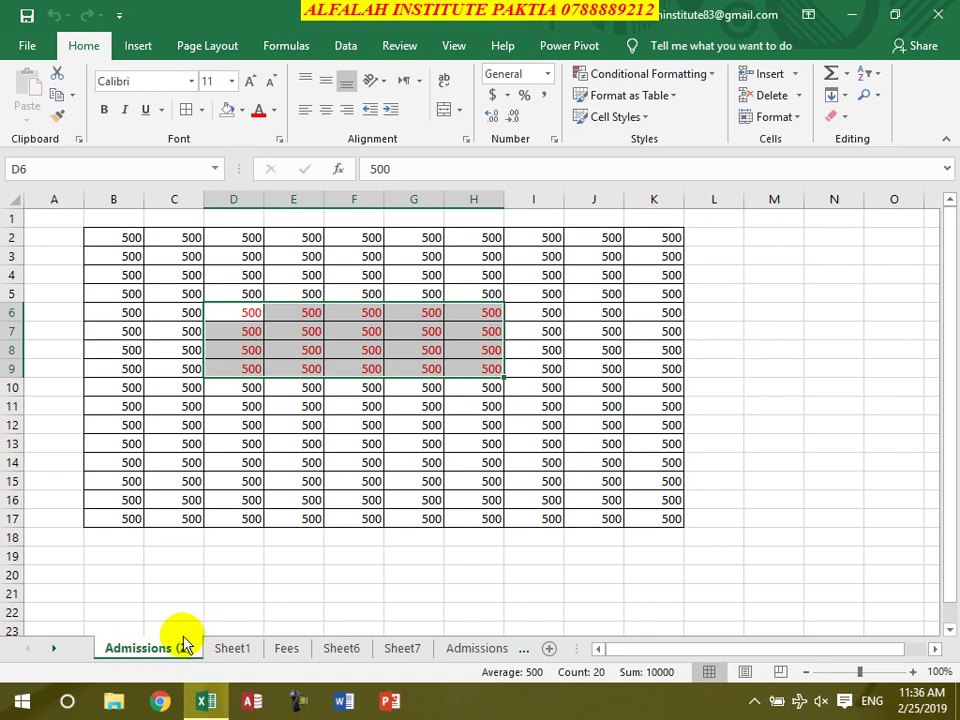
# Set the tab color of the Admissions (2) sheet to standard red.
pyautogui.click(790, 117)
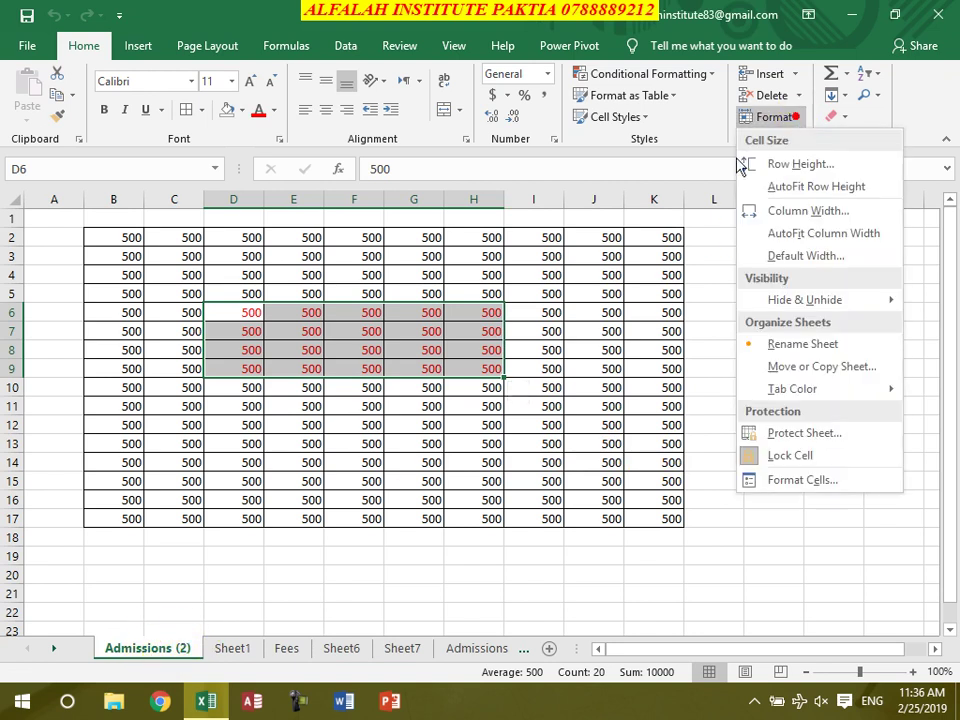
pyautogui.moveTo(818, 391)
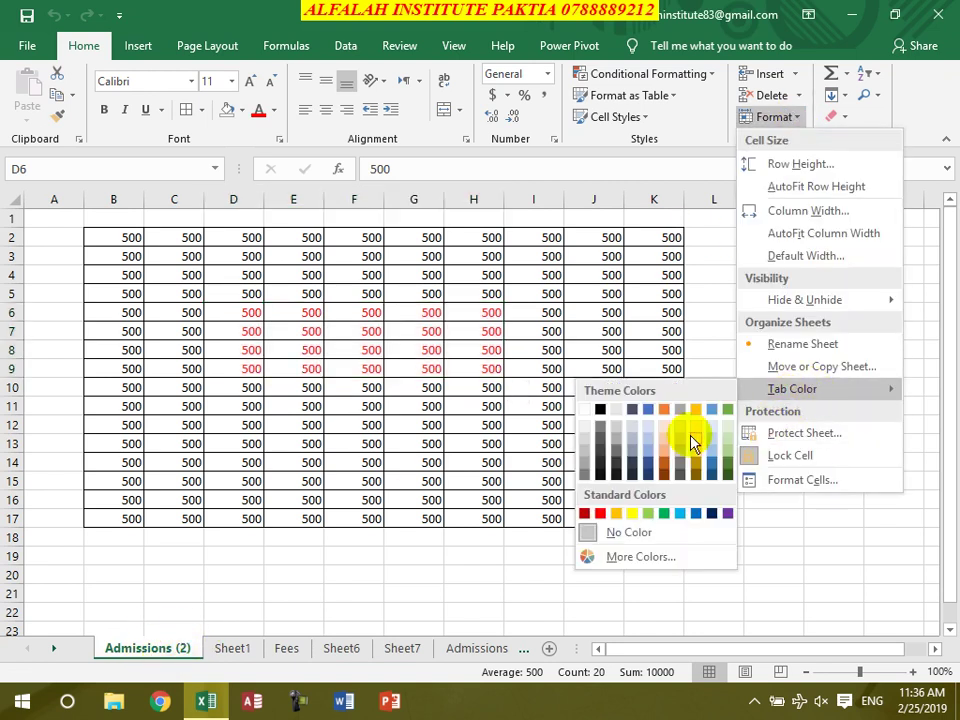
pyautogui.click(602, 512)
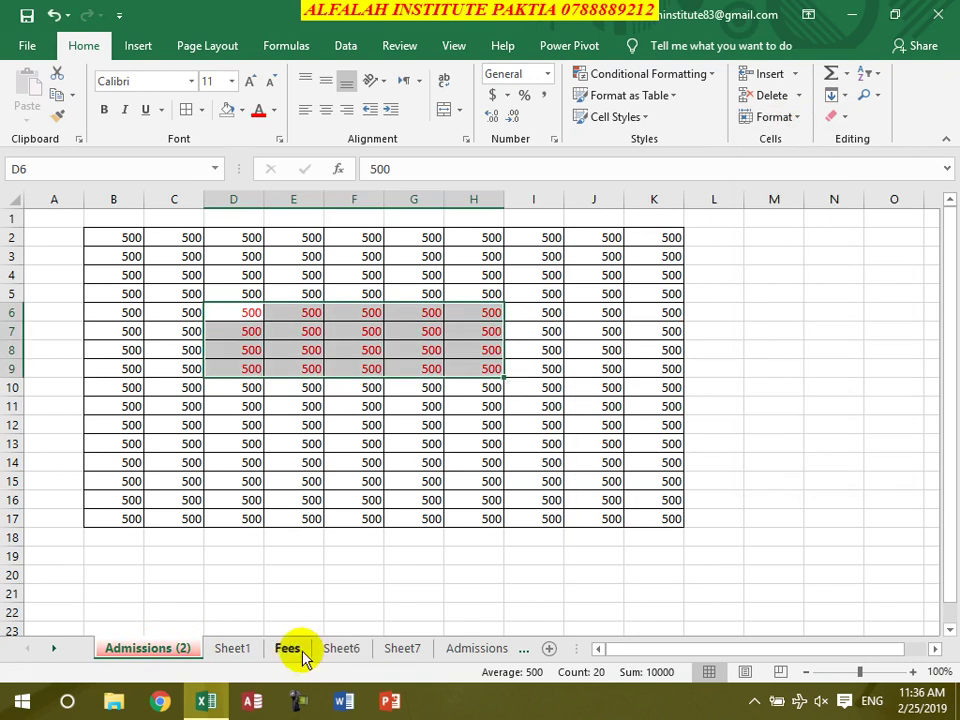
# Set the tab color of the Fees sheet to standard dark red.
pyautogui.click(300, 648)
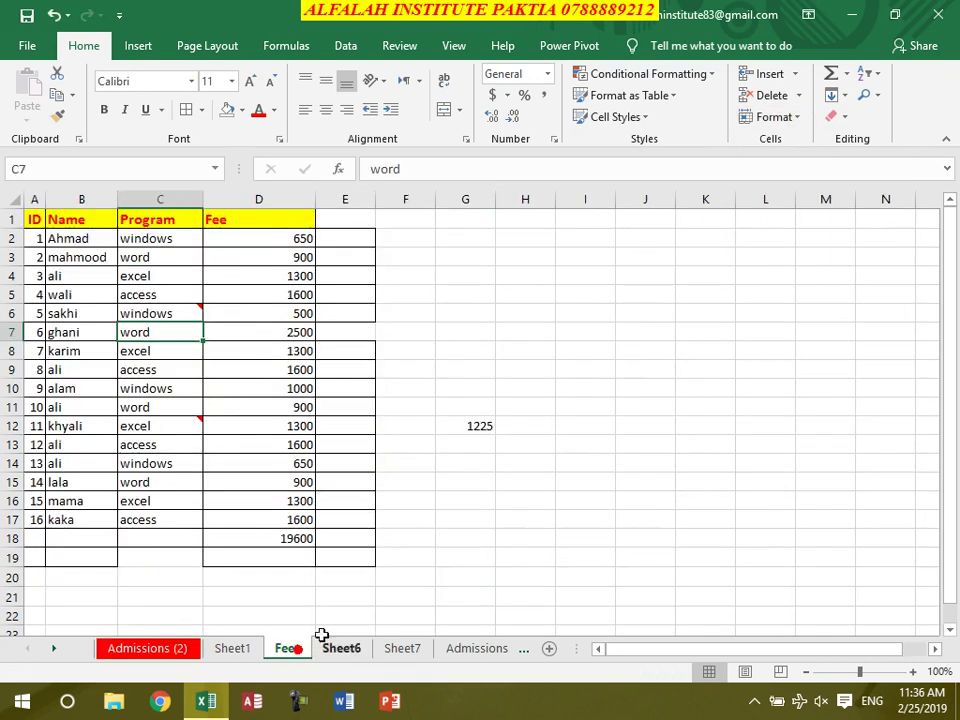
pyautogui.click(790, 118)
pyautogui.moveTo(784, 389)
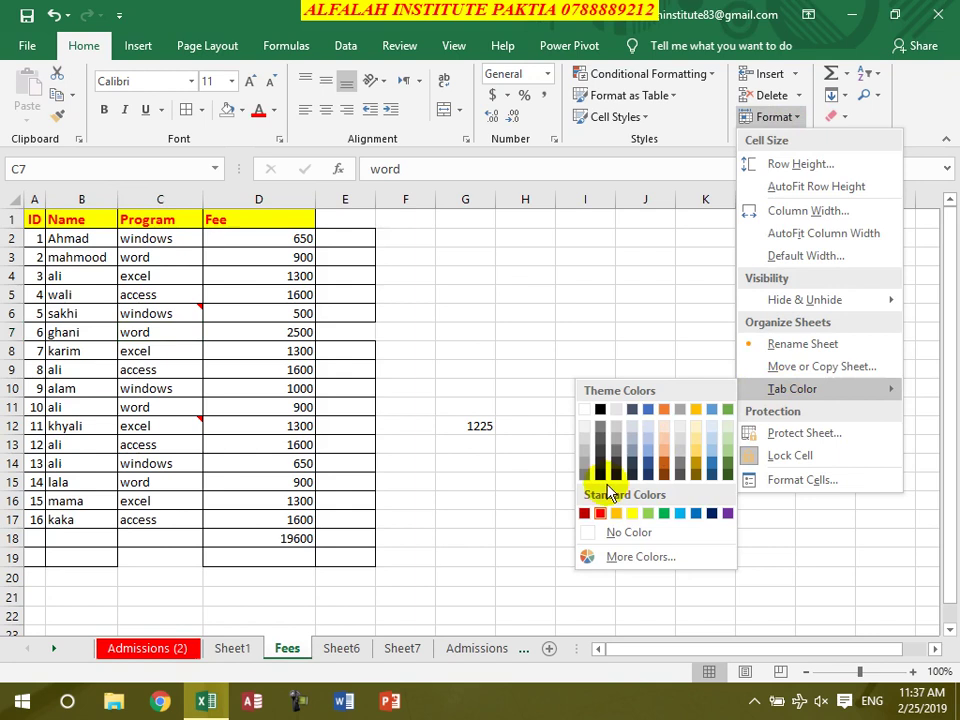
pyautogui.click(584, 513)
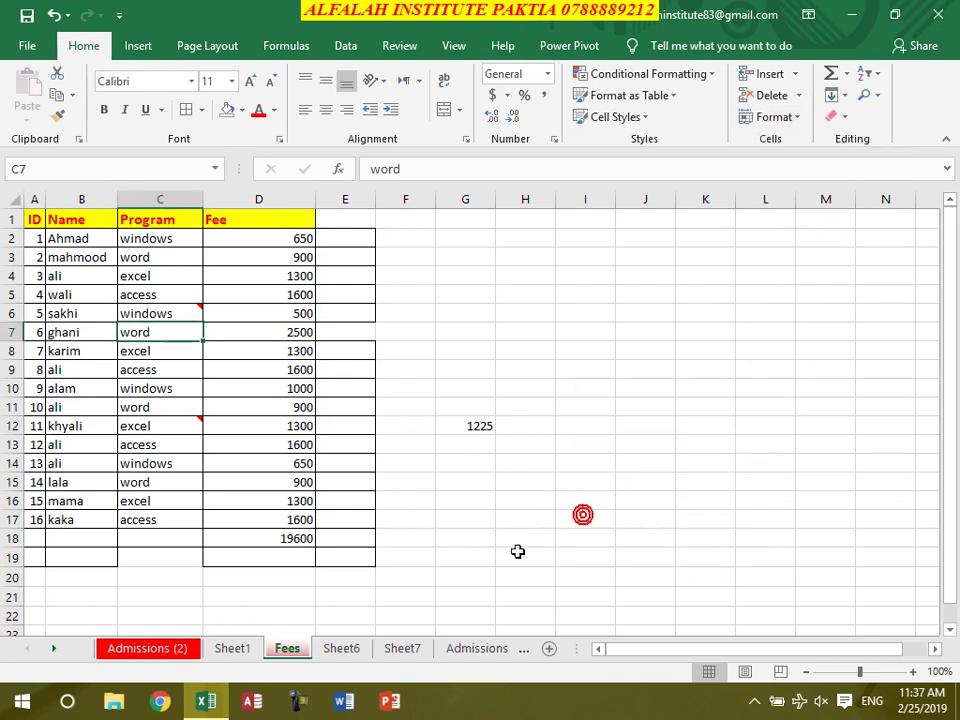
# Compare the colored sheet tabs by switching between Sheet1, Fees and Admissions (2), and look at the Protect Sheet option.
pyautogui.click(250, 650)
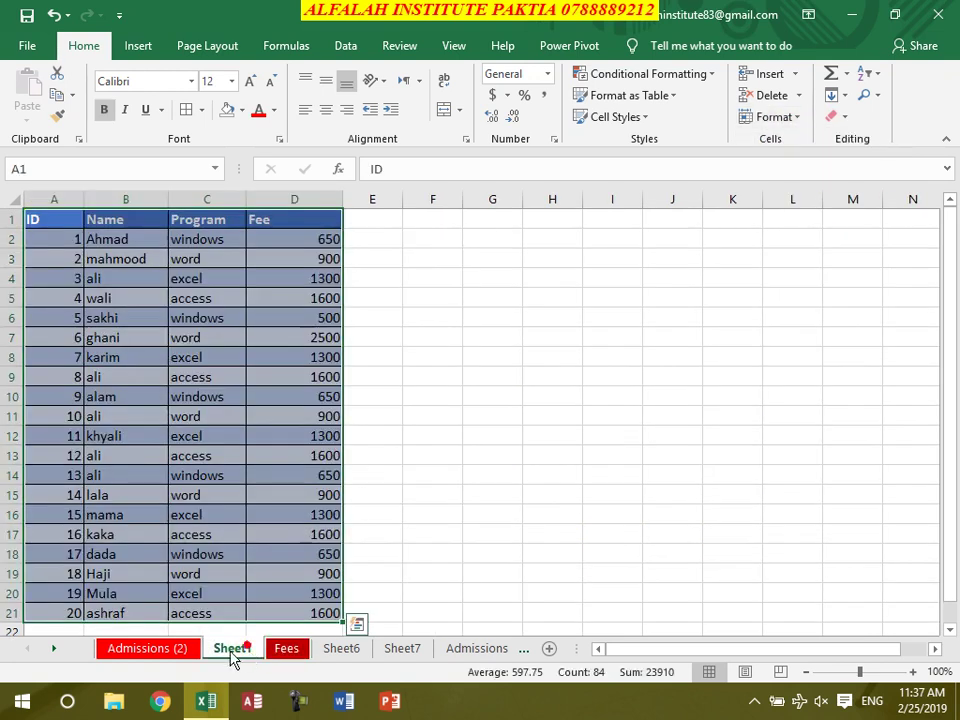
pyautogui.click(286, 650)
pyautogui.click(232, 650)
pyautogui.click(274, 648)
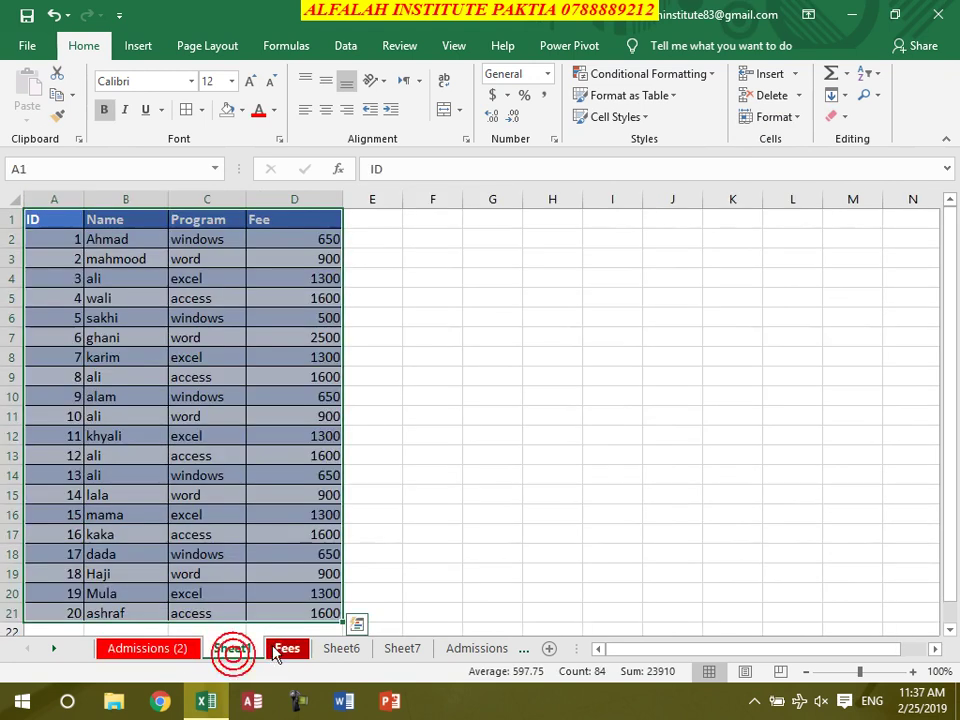
pyautogui.click(185, 649)
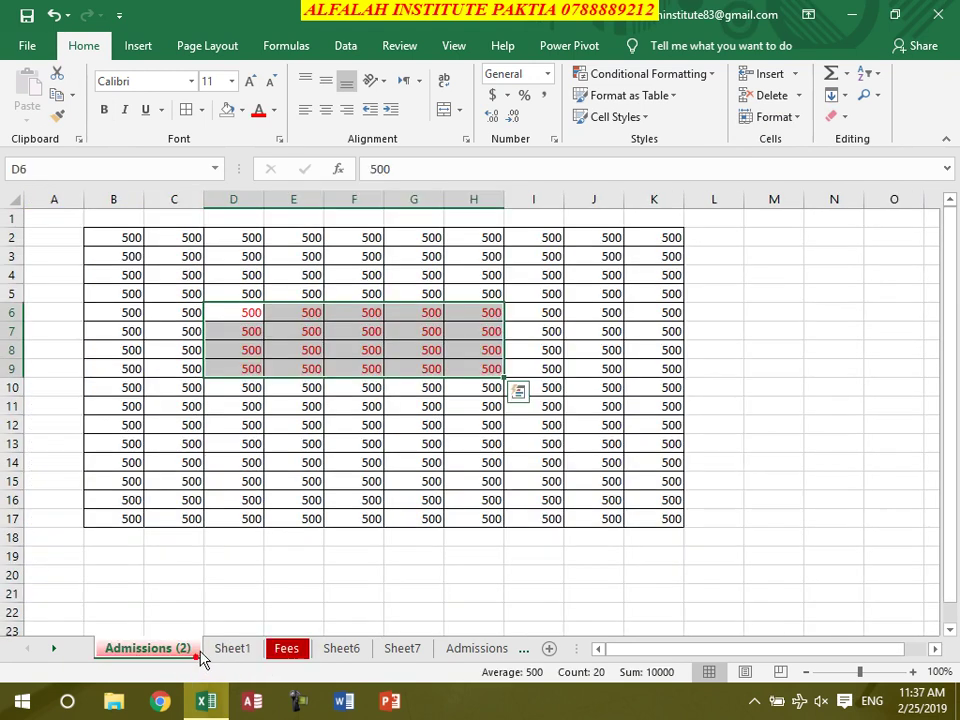
pyautogui.click(792, 118)
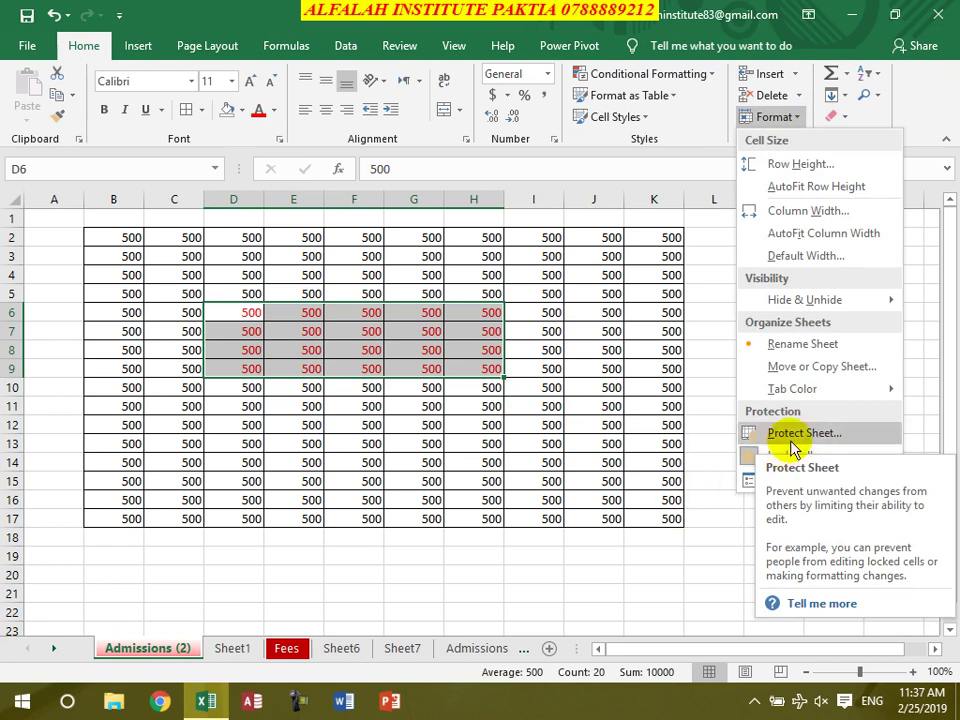
pyautogui.click(428, 420)
# On Sheet6, enter the column headers Name, Program and Fee in cells D3 to F3.
pyautogui.click(244, 652)
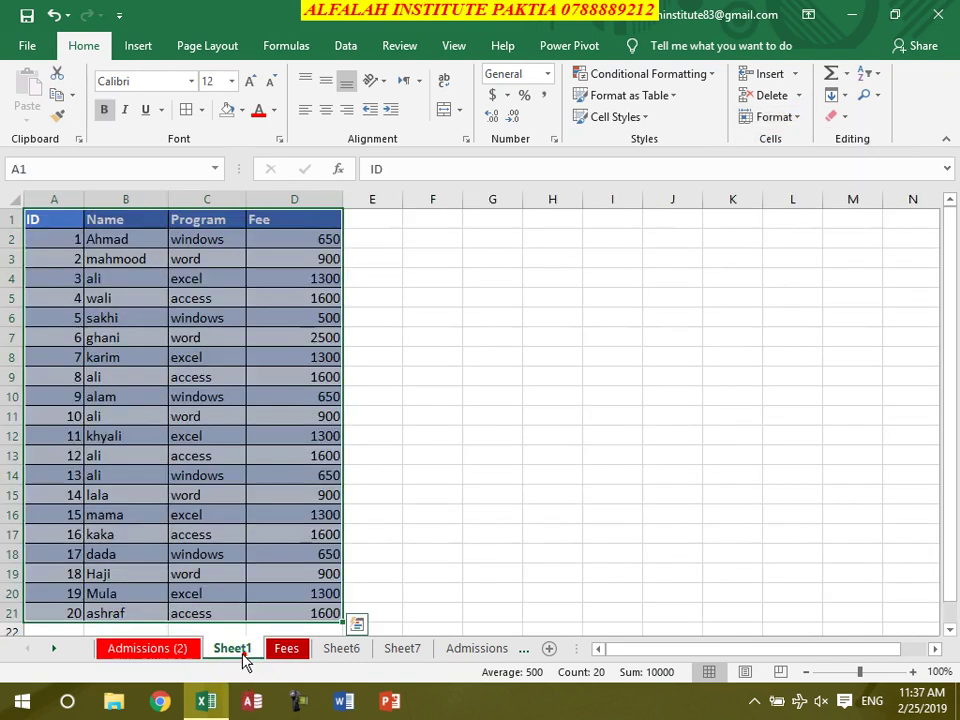
pyautogui.click(354, 650)
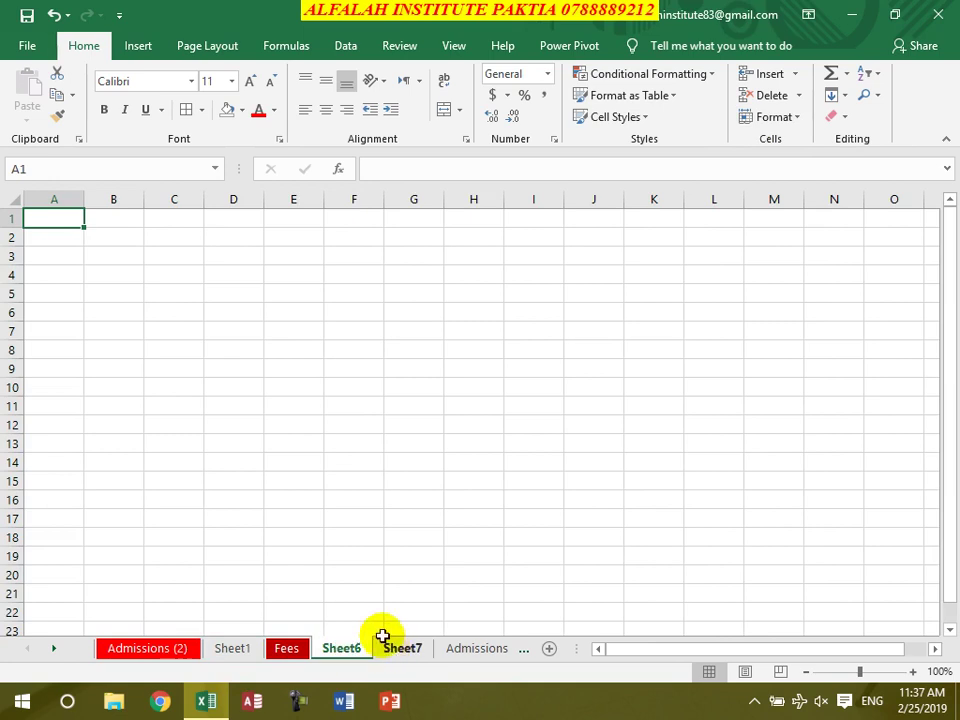
pyautogui.click(212, 253)
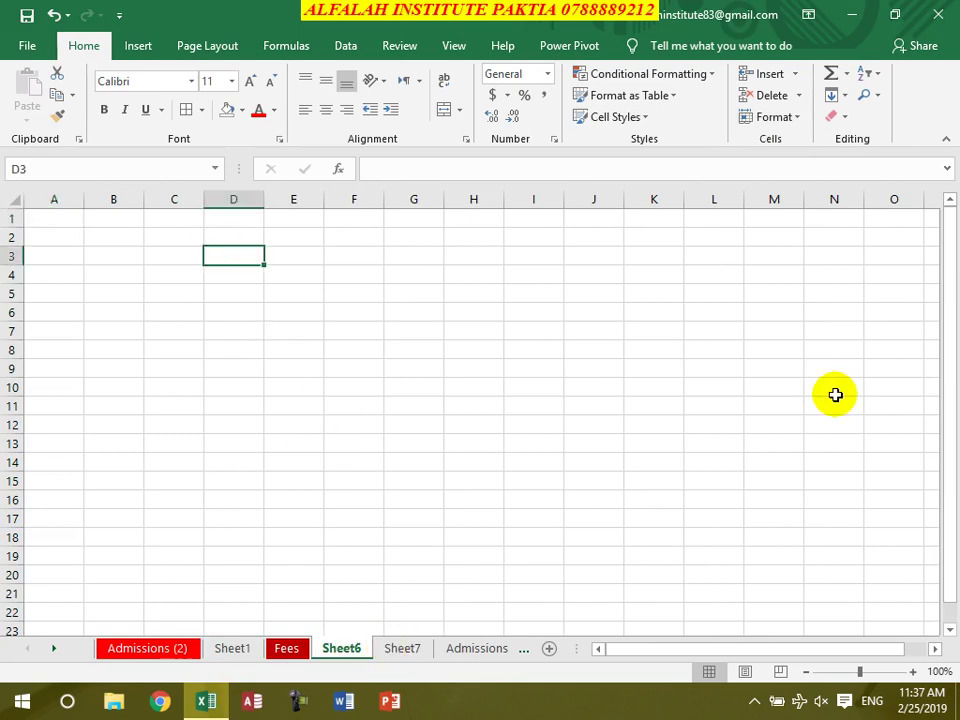
pyautogui.write('N')
pyautogui.write('Program')
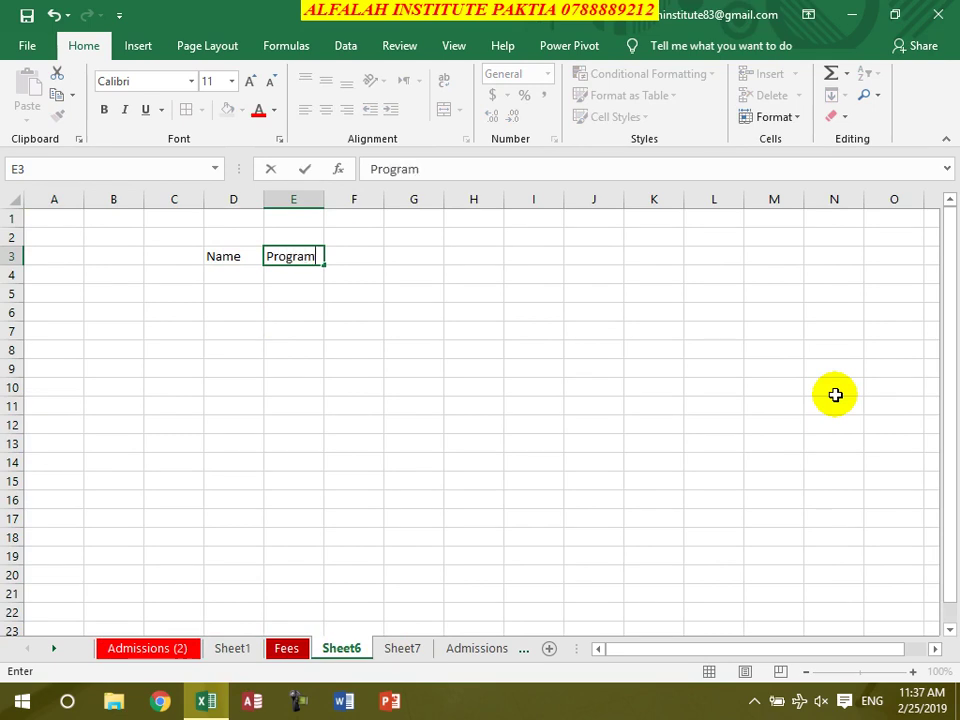
pyautogui.press('Tab')
pyautogui.write('Fee')
pyautogui.press('Return')
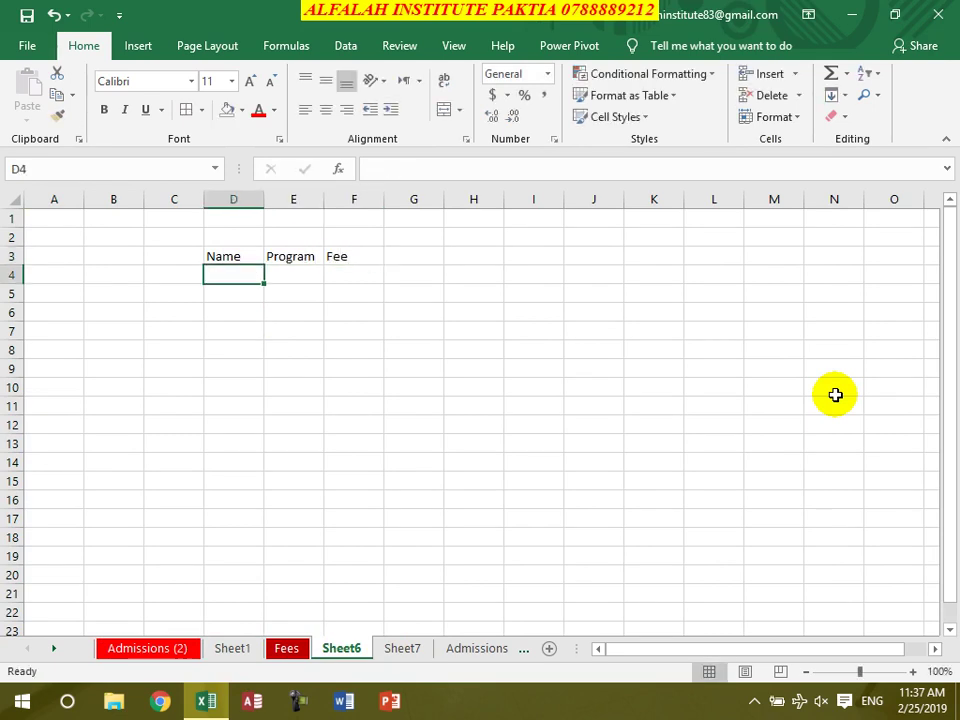
# Enter the formula =IF(E4="Word",900,IF(E4="Excel",1300,0)) in F4 and fill it down to F10.
pyautogui.press('Tab')
pyautogui.press('Tab')
pyautogui.write('=if(')
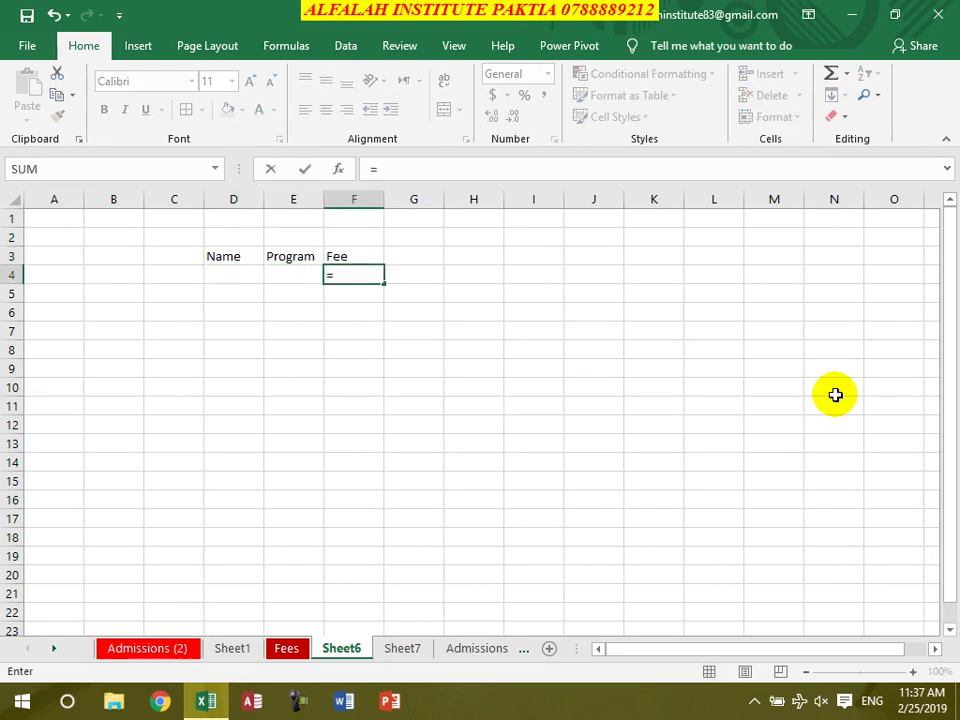
pyautogui.click(298, 272)
pyautogui.write('=')
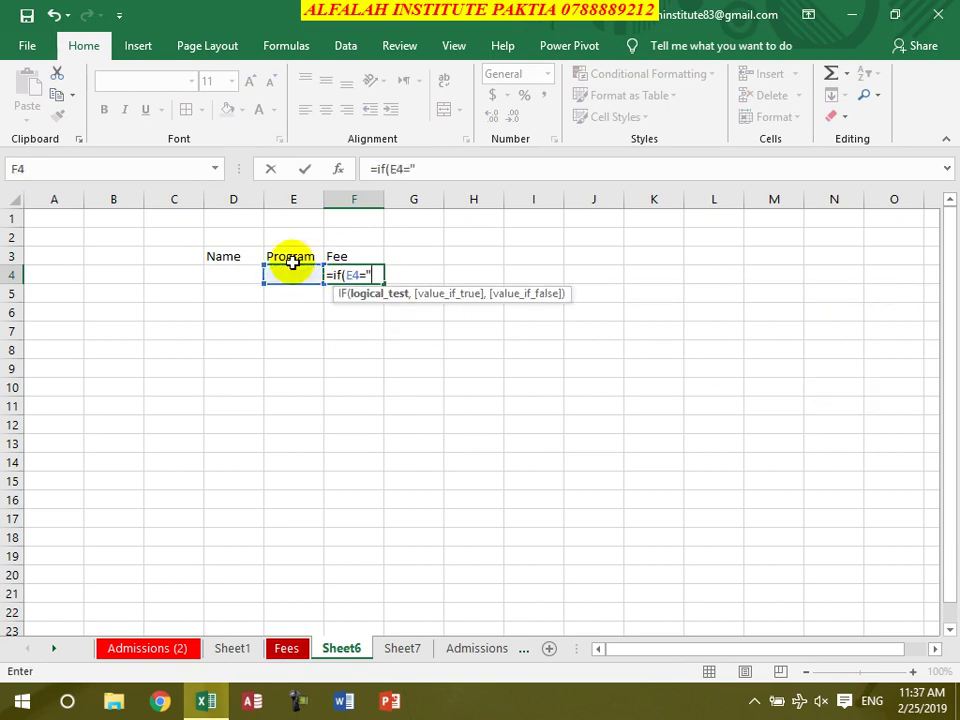
pyautogui.write('"Word",900,if(')
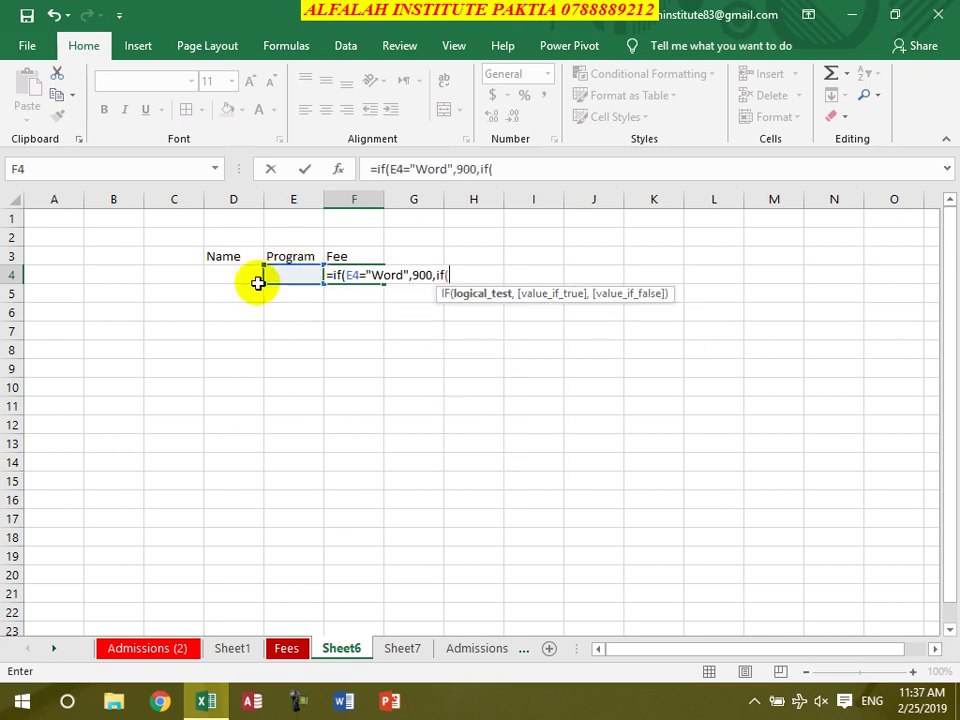
pyautogui.click(284, 277)
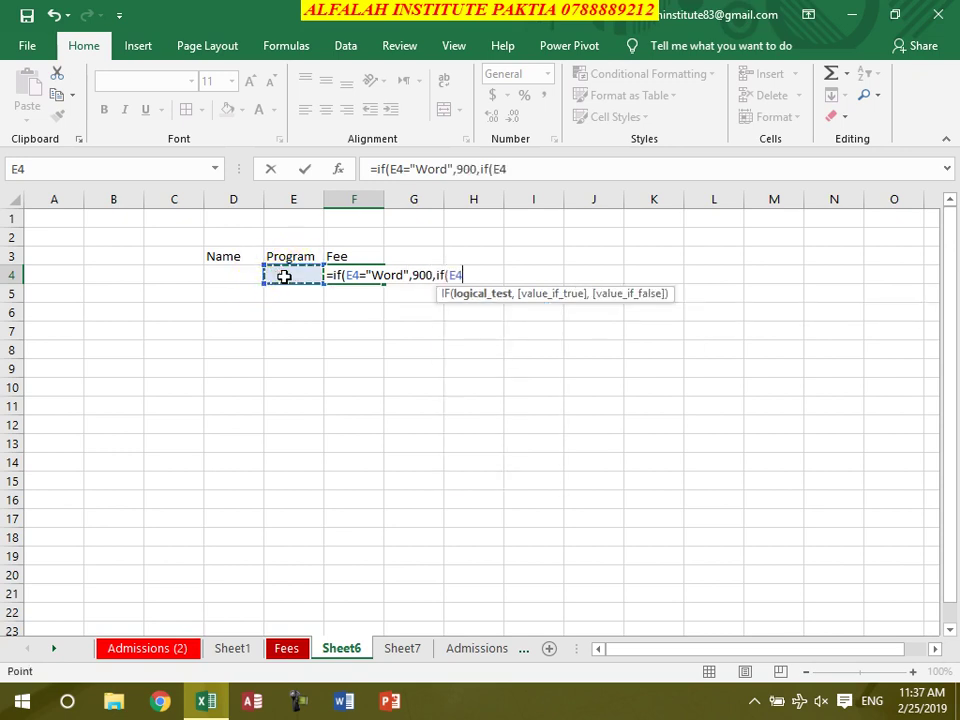
pyautogui.write('="')
pyautogui.press('Return')
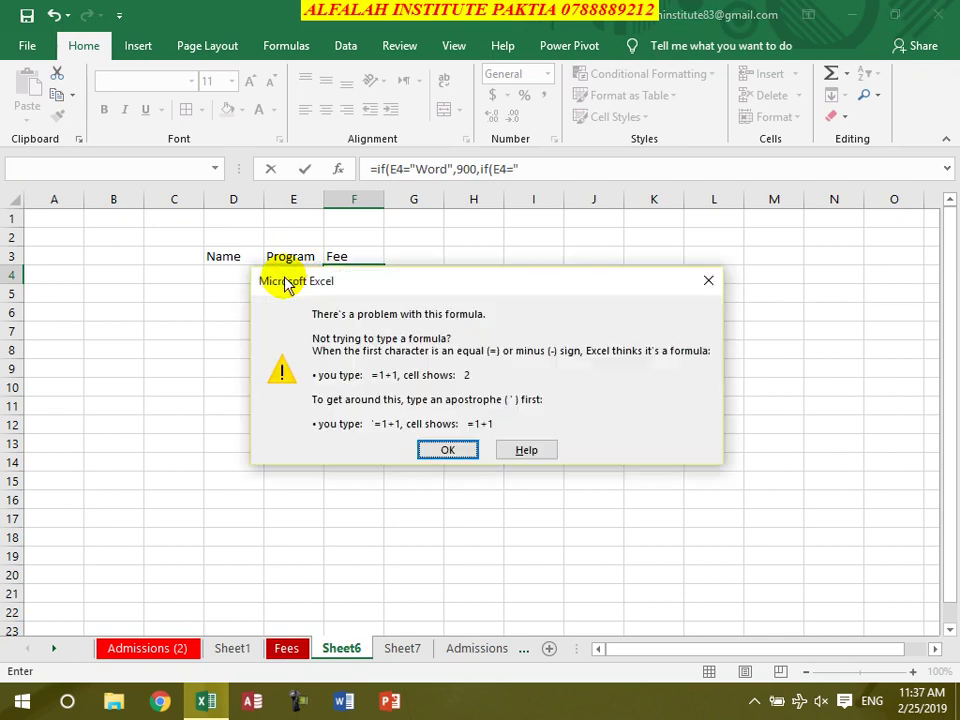
pyautogui.press('Return')
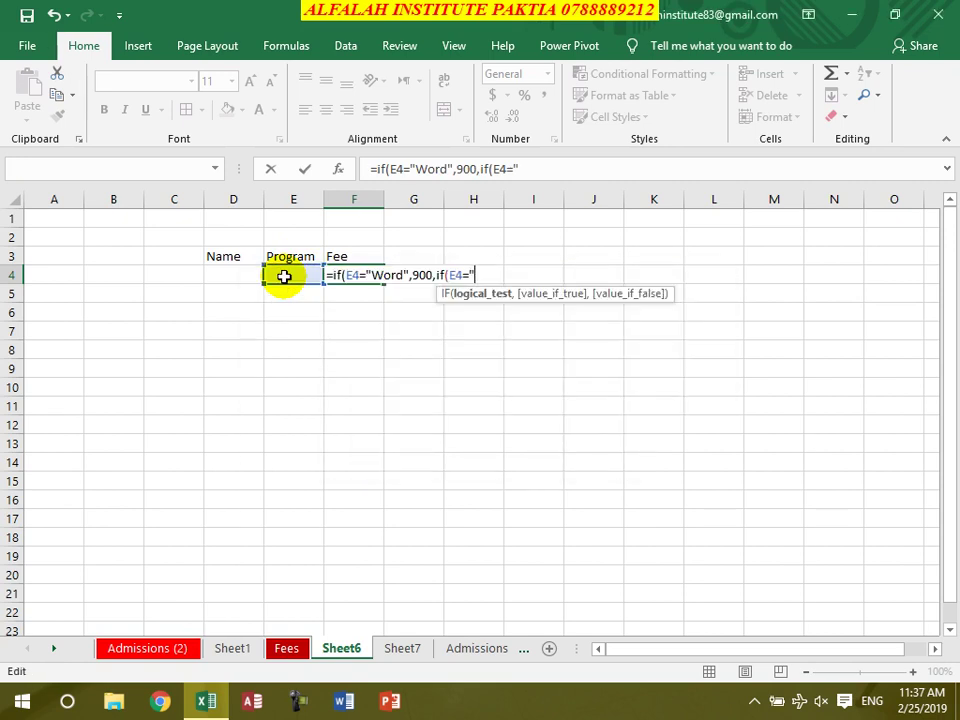
pyautogui.write('Excel",130')
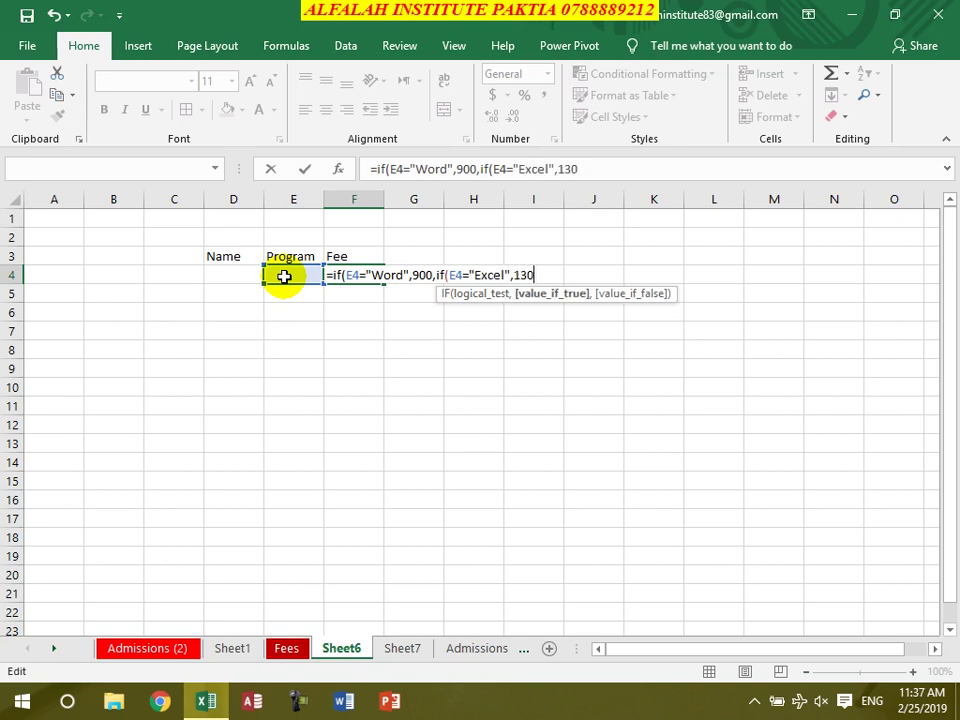
pyautogui.write('0,0))')
pyautogui.press('Return')
pyautogui.click(372, 281)
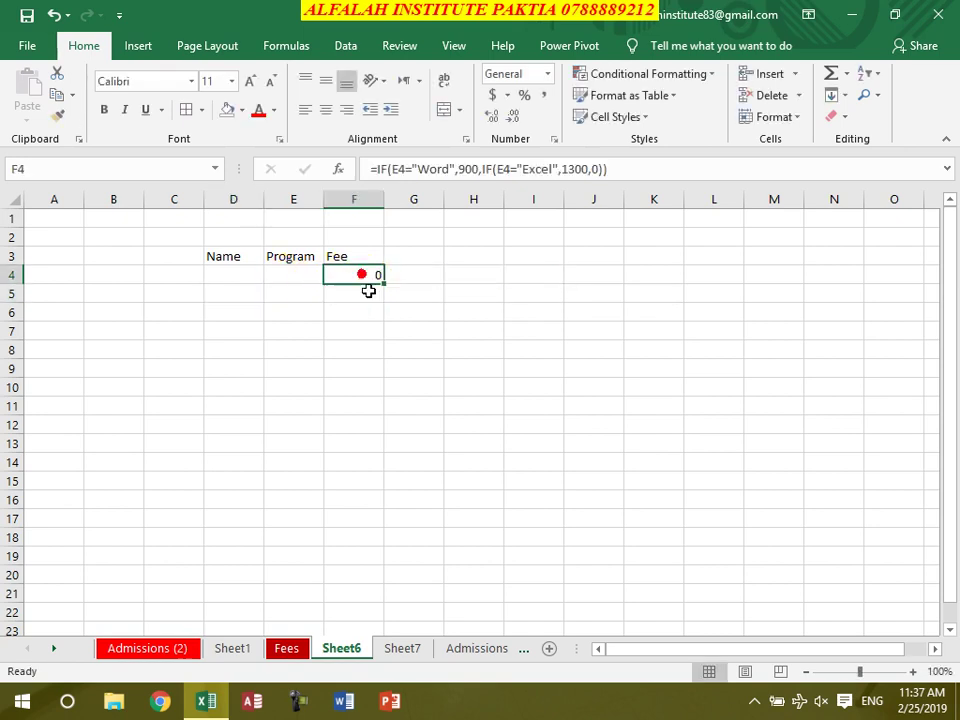
pyautogui.moveTo(383, 285); pyautogui.dragTo(376, 390)
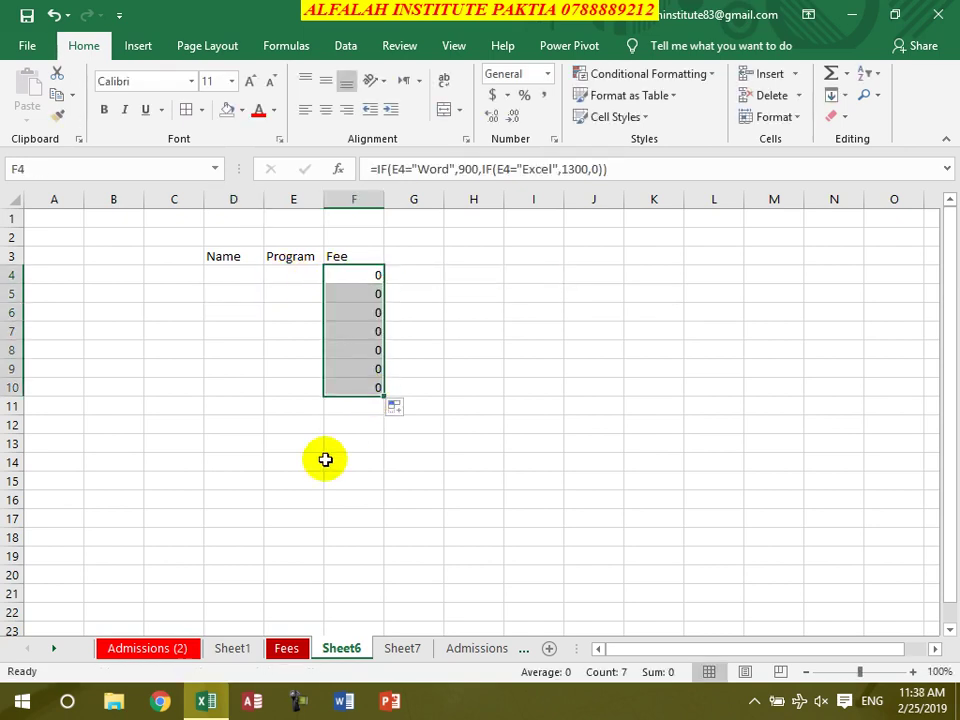
# Label cell E11 as Total and add an AutoSum of the fees above in F11.
pyautogui.click(294, 405)
pyautogui.write('Total')
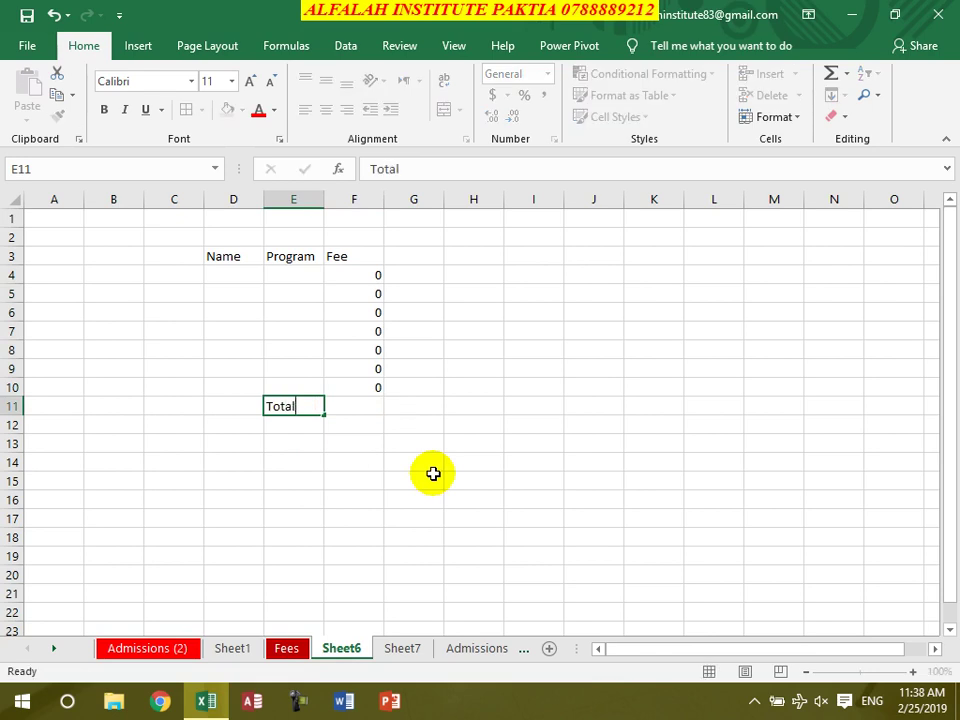
pyautogui.press('Tab')
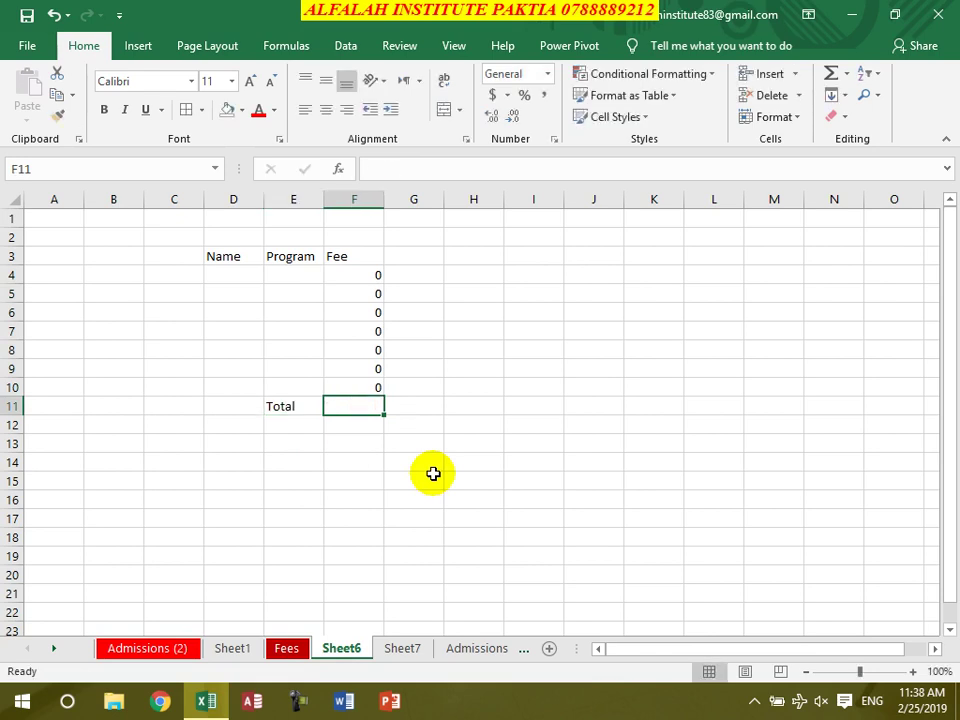
pyautogui.hotkey('alt', '=')
pyautogui.press('Return')
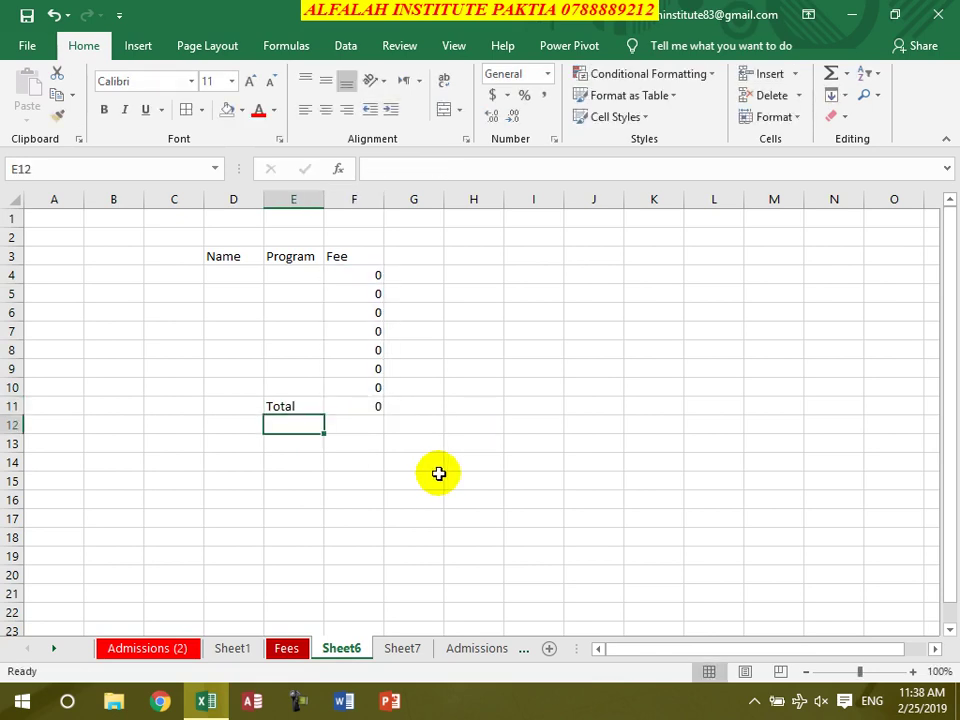
# Enter a student's first name in D4 and the program word in E4.
pyautogui.click(254, 282)
pyautogui.write('Ali')
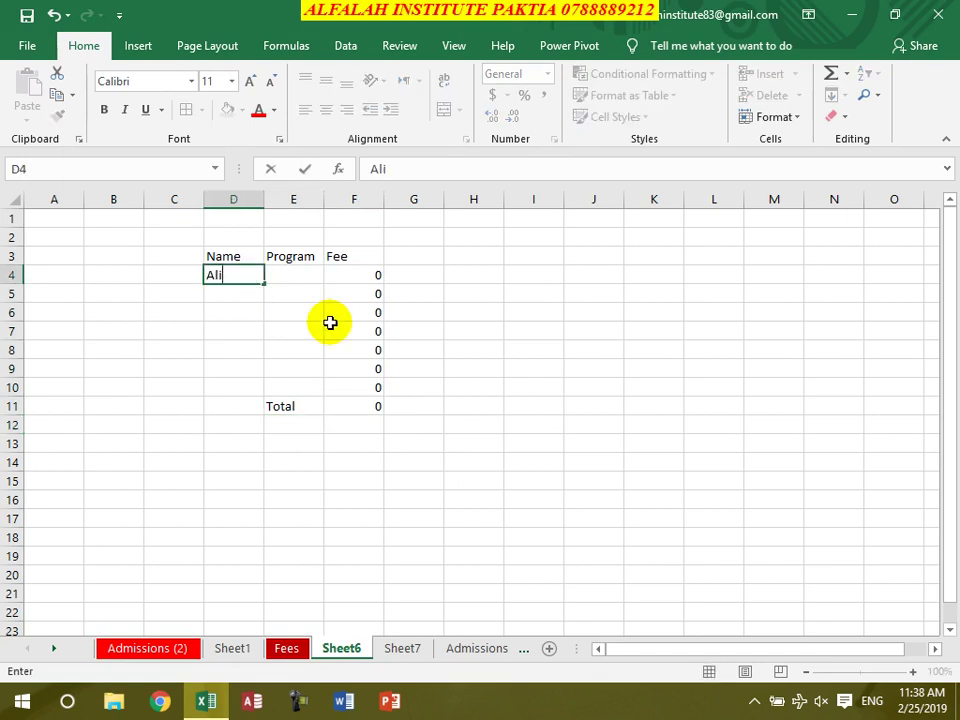
pyautogui.press('Tab')
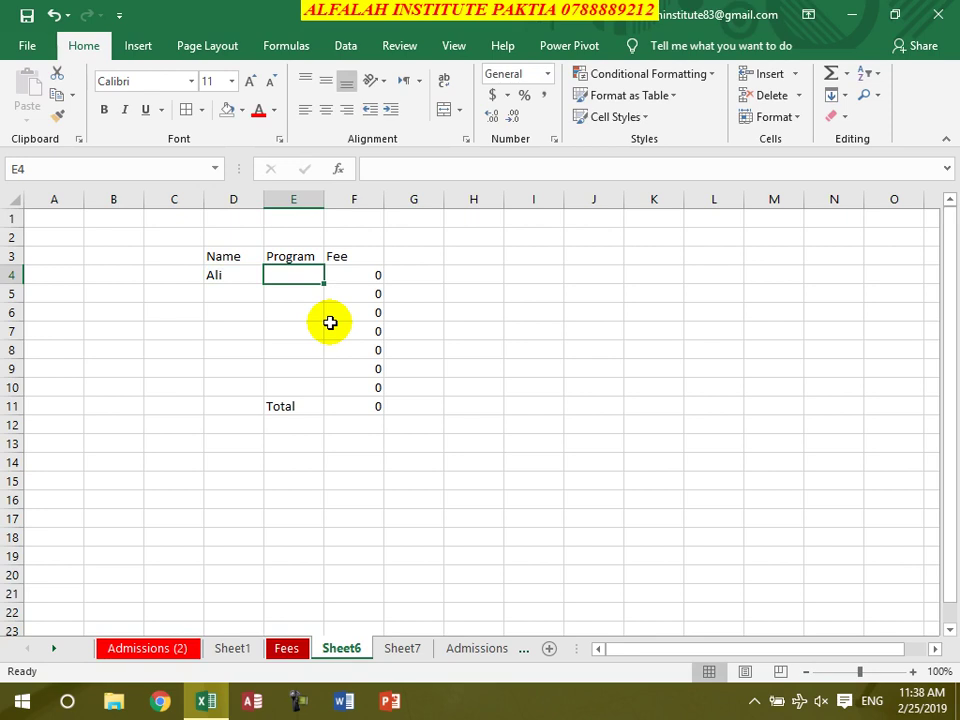
pyautogui.write('word')
pyautogui.press('Return')
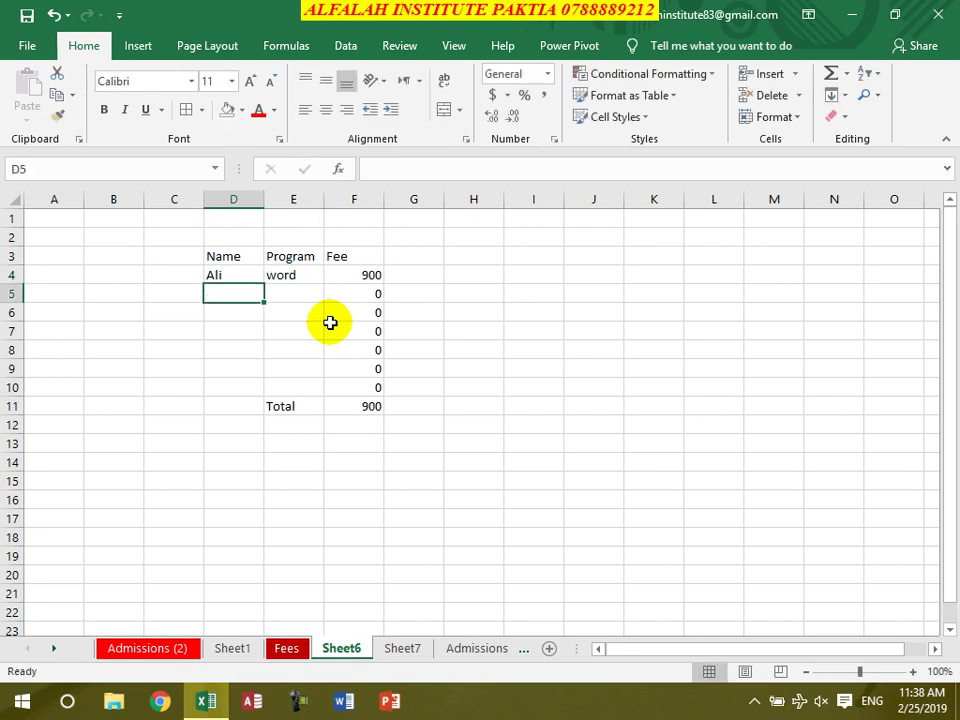
# Enter a second student's first name in D5 and the program excel in E5.
pyautogui.write('wali')
pyautogui.press('Tab')
pyautogui.write('exc')
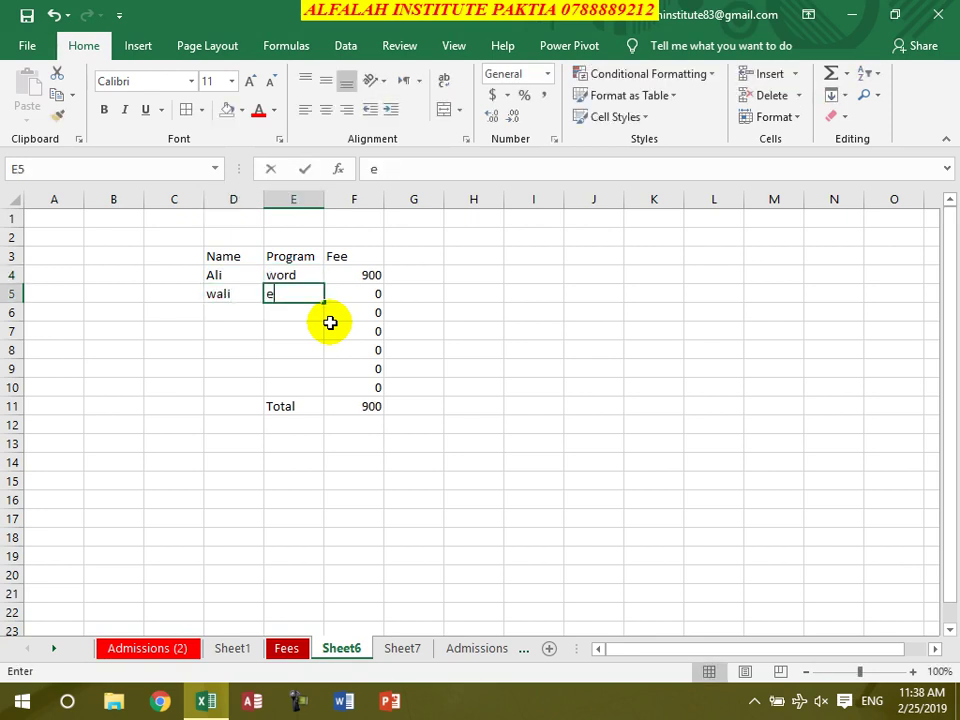
pyautogui.press('Return')
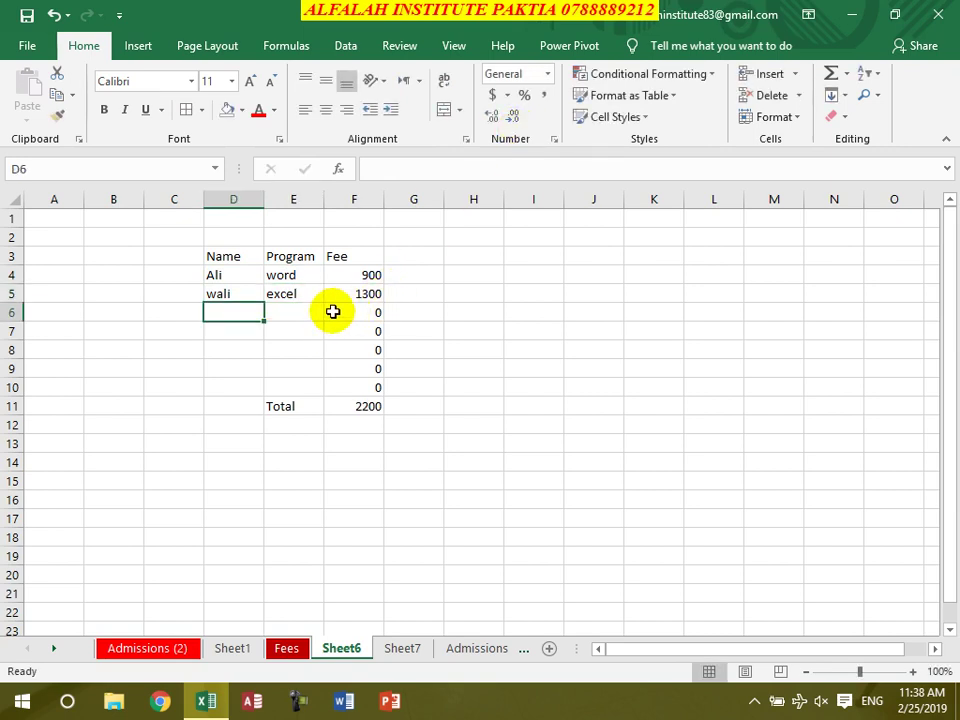
# Overwrite the fee formula in F5 with the fixed value 1000.
pyautogui.click(352, 294)
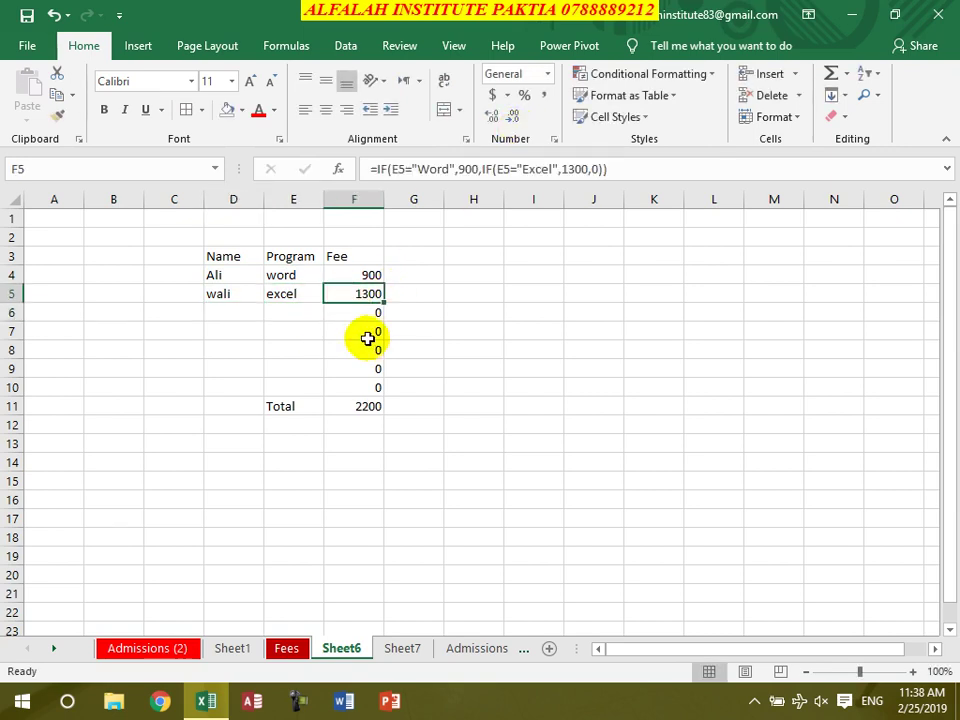
pyautogui.moveTo(245, 276); pyautogui.dragTo(300, 379)
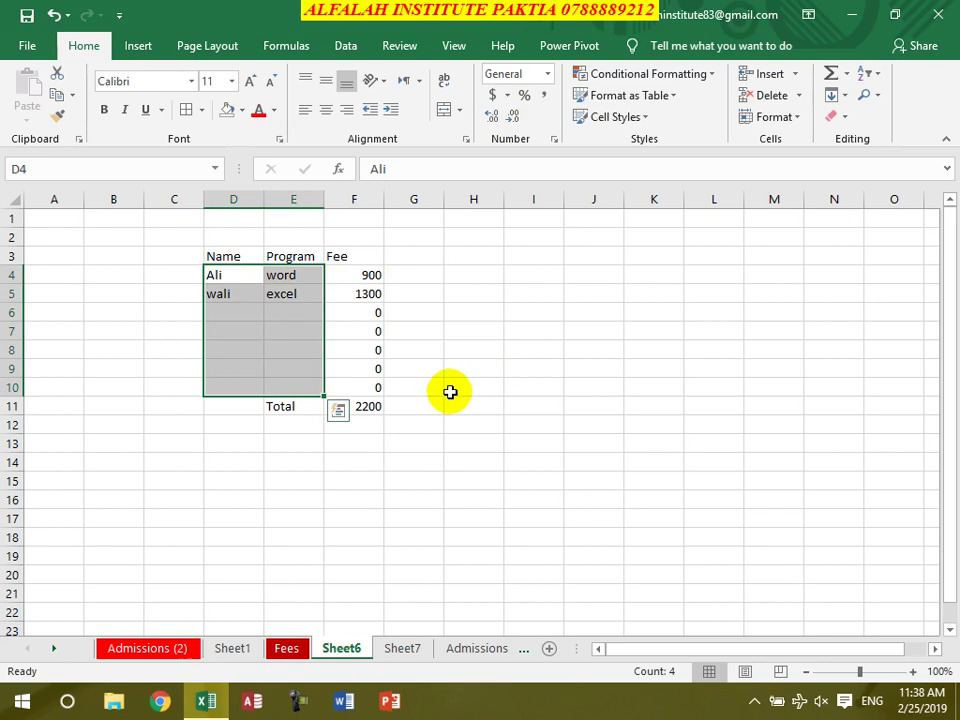
pyautogui.click(365, 293)
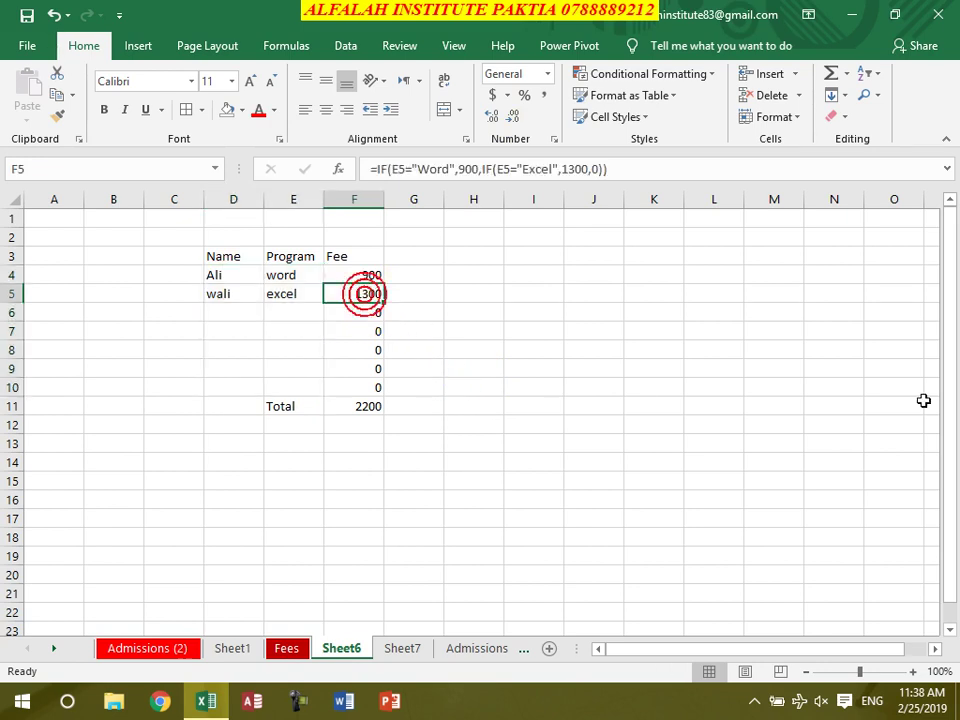
pyautogui.write('10')
pyautogui.press('Return')
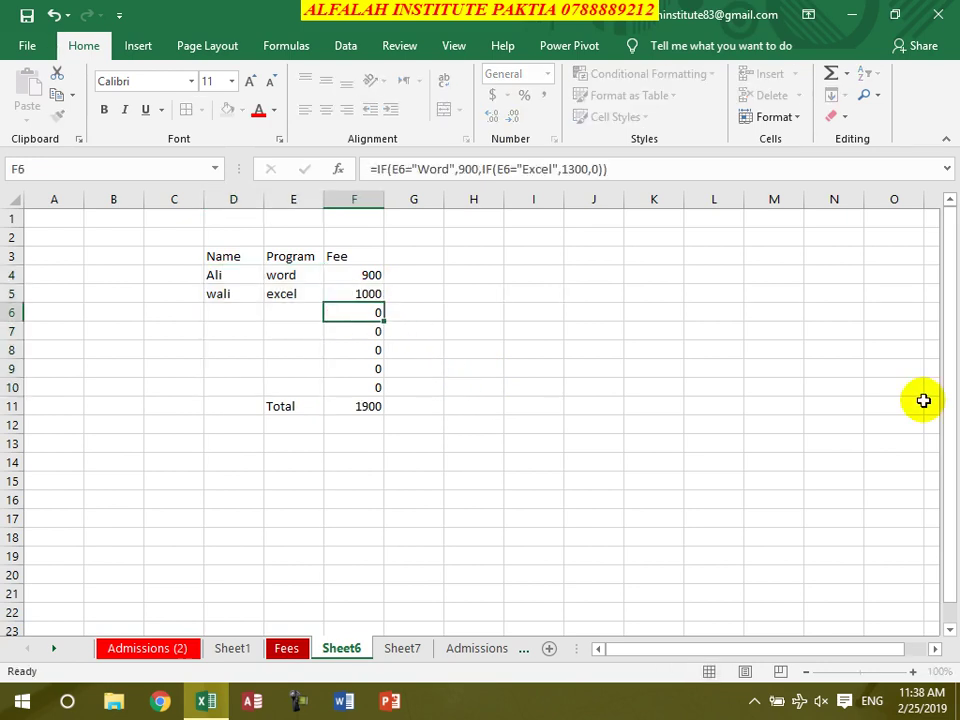
# Change the second student's program in E5 to word.
pyautogui.click(300, 299)
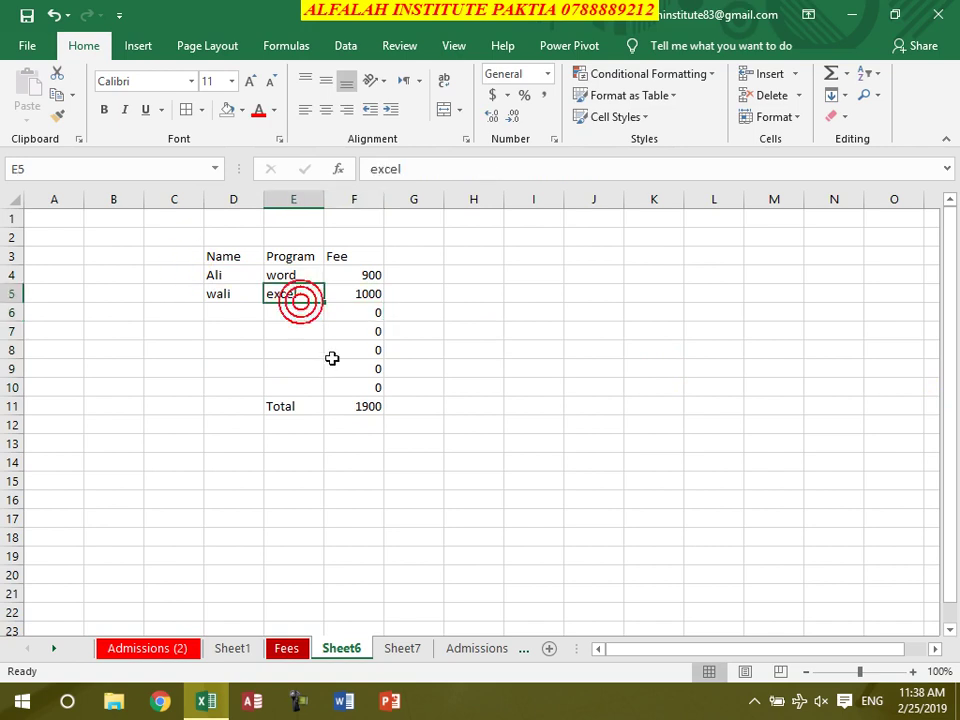
pyautogui.write('word')
pyautogui.press('Return')
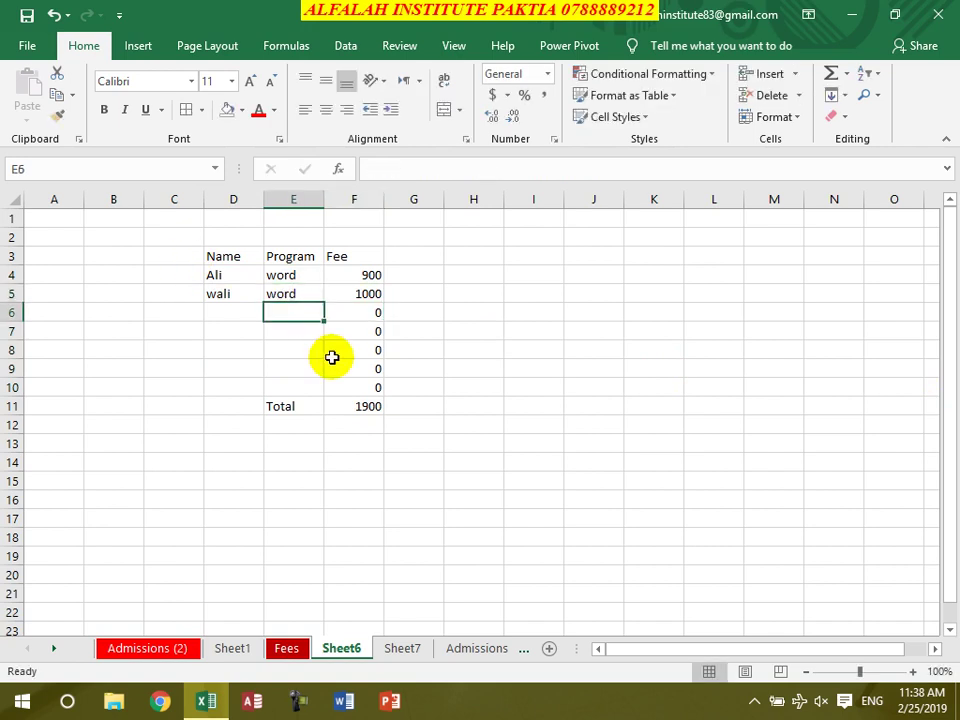
# Compare the contents of the fee cells and refill the formula from F4 down to F6.
pyautogui.click(360, 294)
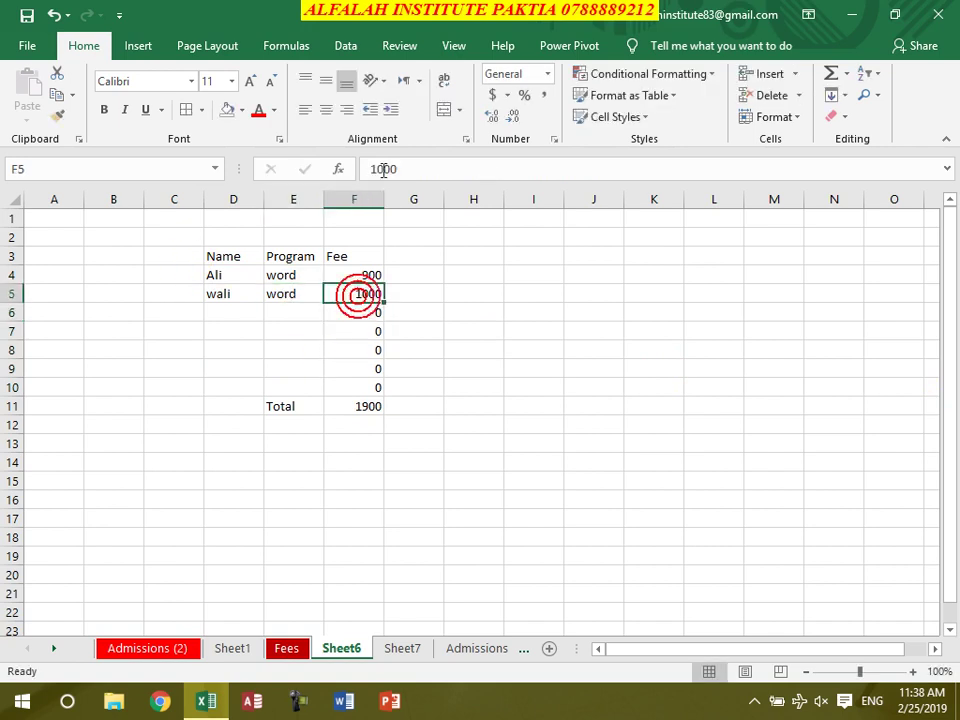
pyautogui.click(364, 327)
pyautogui.click(364, 313)
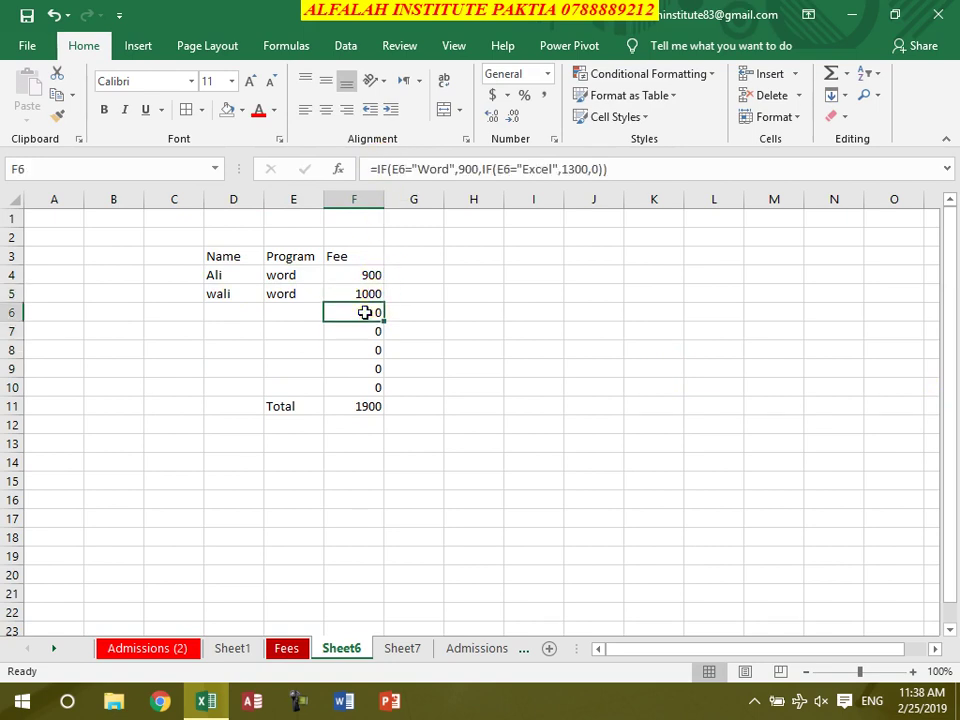
pyautogui.click(365, 290)
pyautogui.click(366, 301)
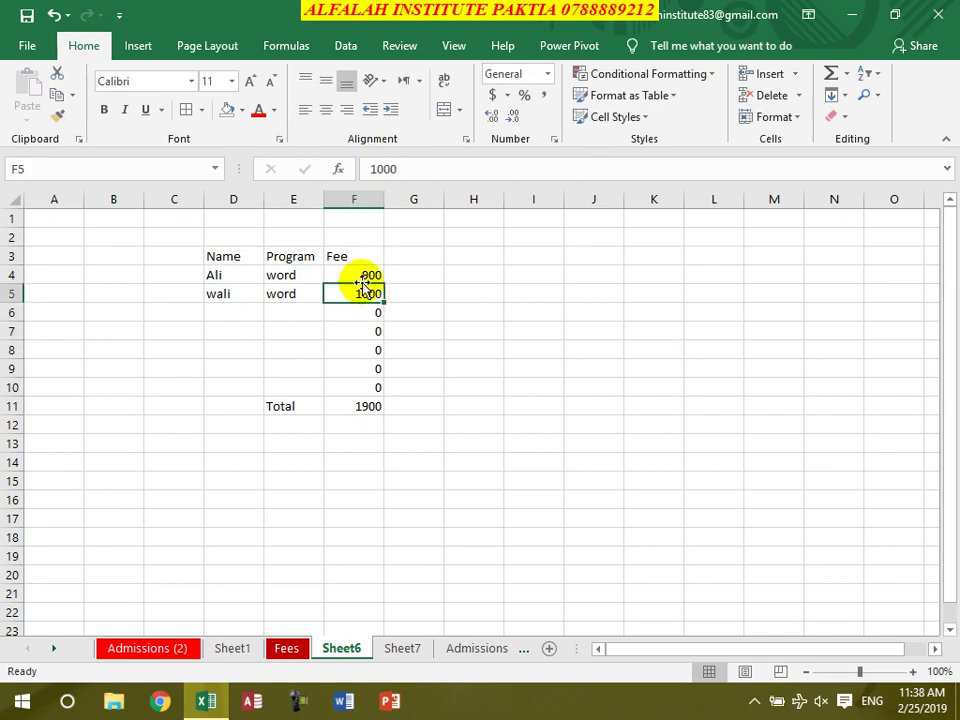
pyautogui.click(377, 275)
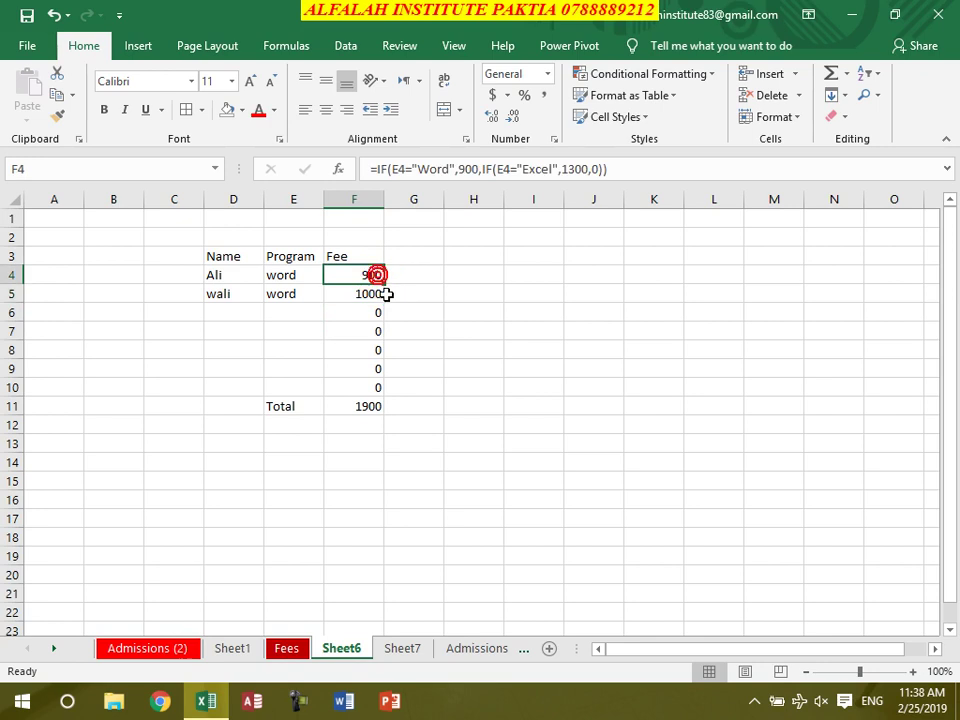
pyautogui.moveTo(383, 284); pyautogui.dragTo(371, 315)
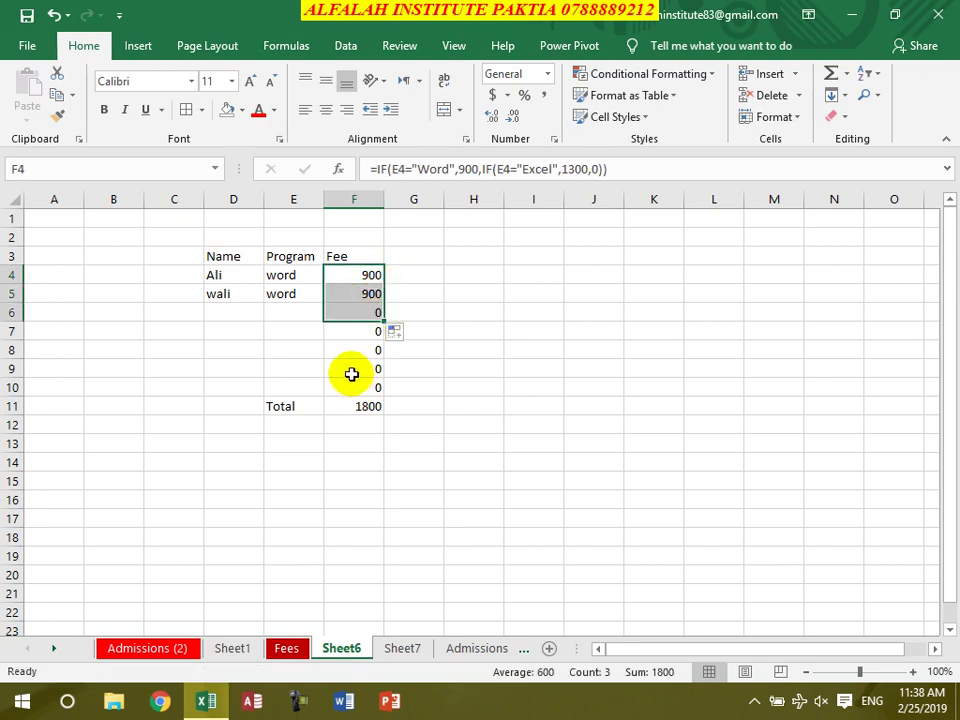
# Turn off the Locked protection property for the name and program entry cells D4:E10.
pyautogui.click(350, 369)
pyautogui.moveTo(219, 277); pyautogui.dragTo(300, 392)
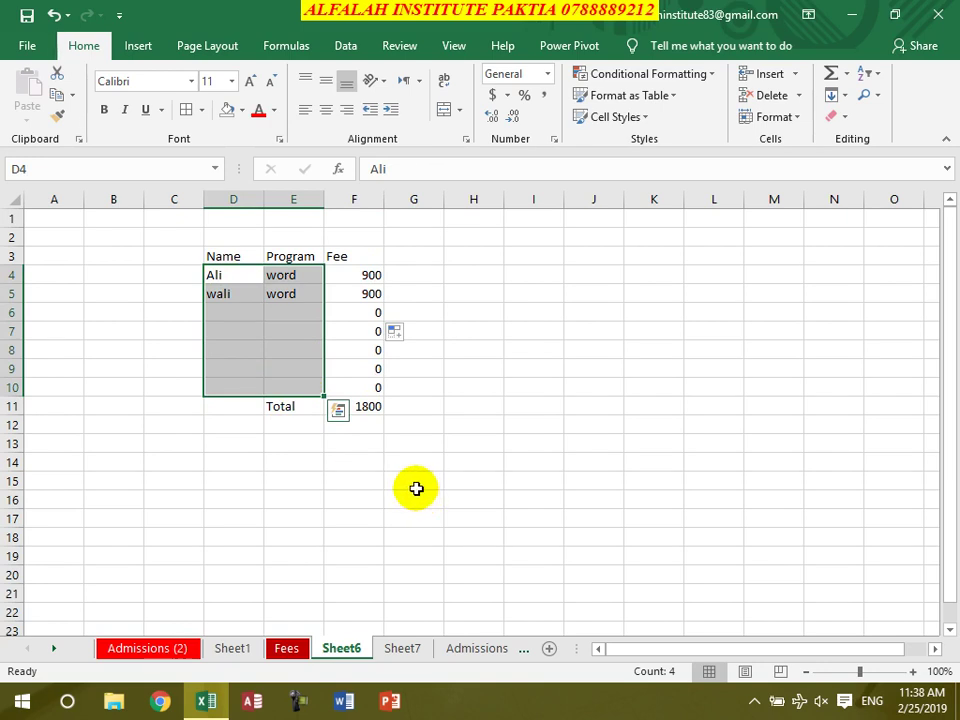
pyautogui.click(797, 123)
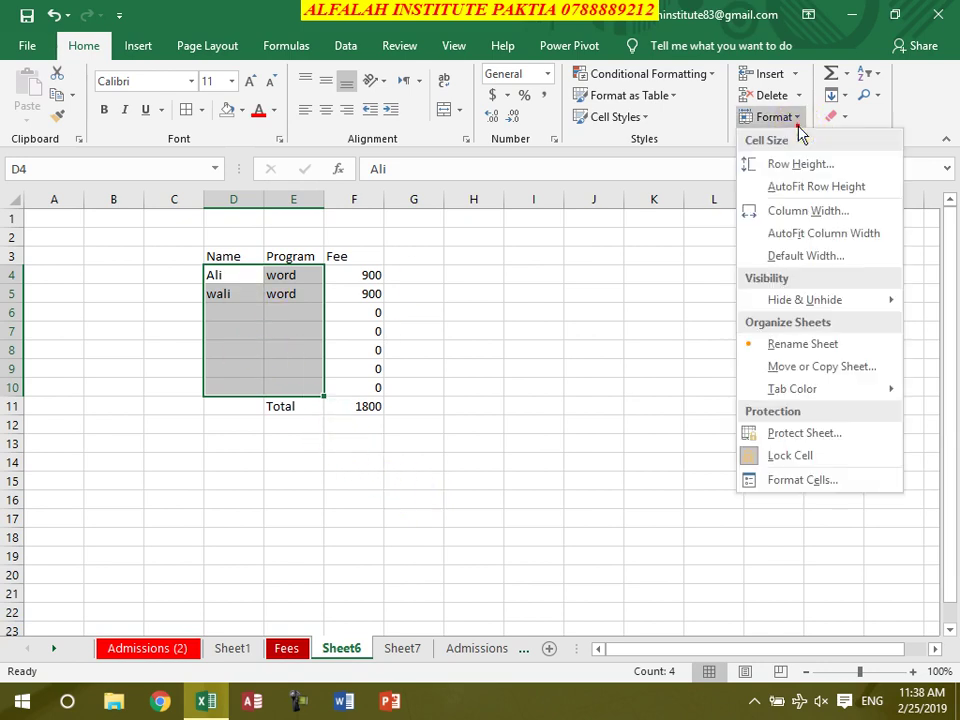
pyautogui.click(782, 481)
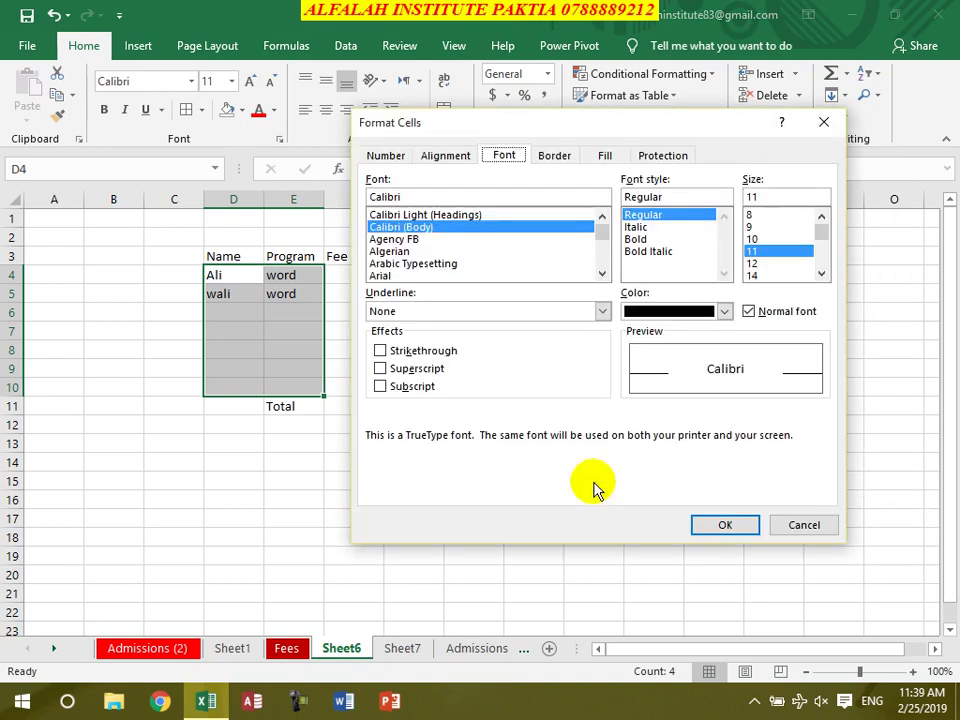
pyautogui.click(668, 157)
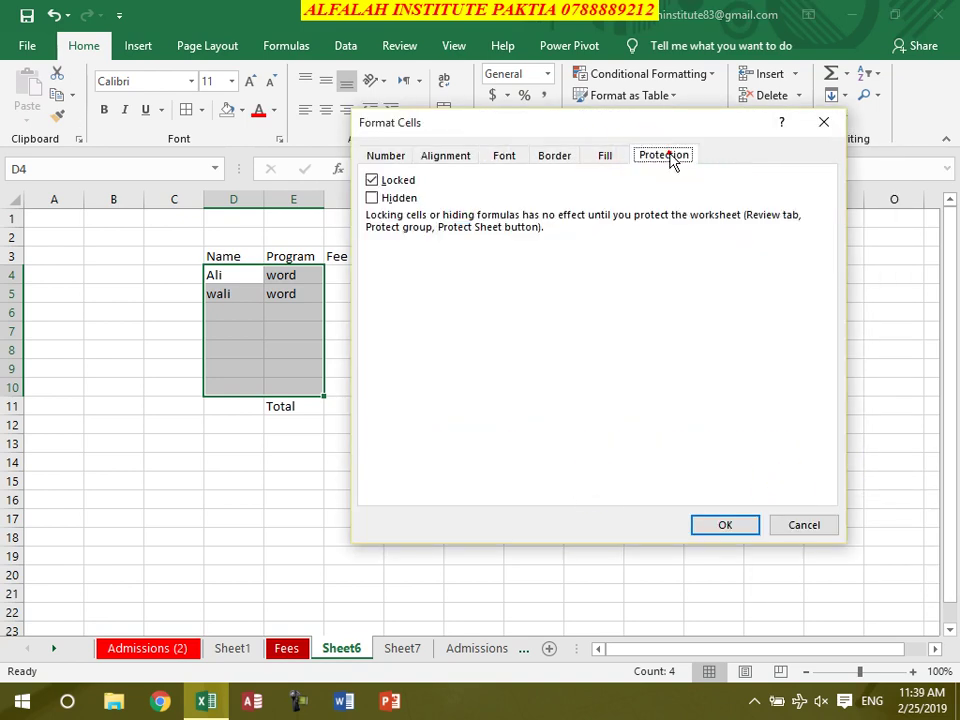
pyautogui.click(374, 181)
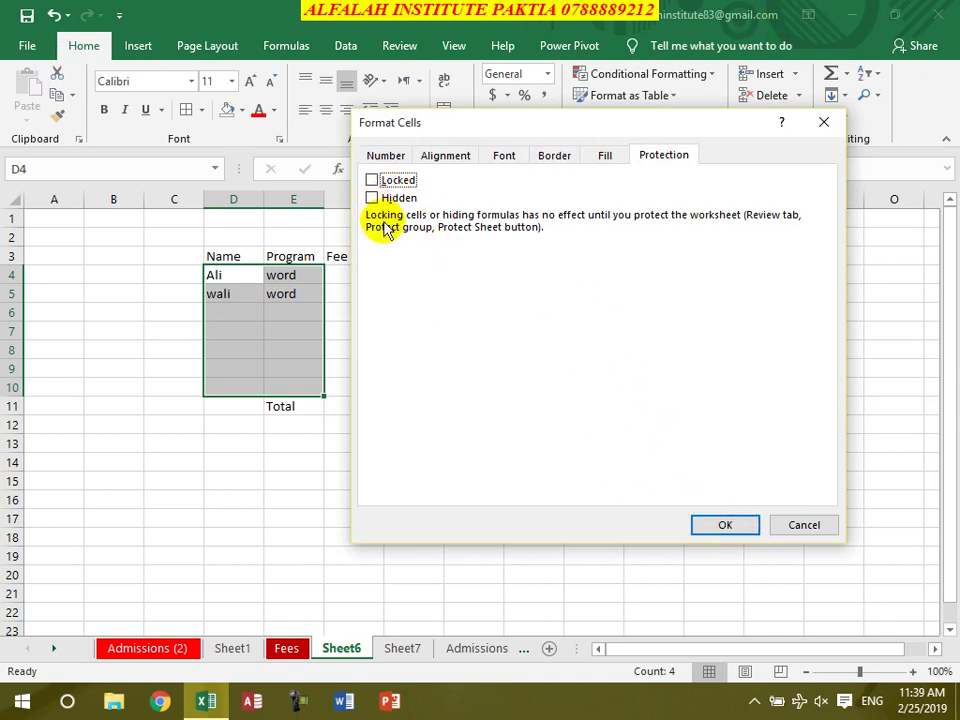
pyautogui.click(712, 525)
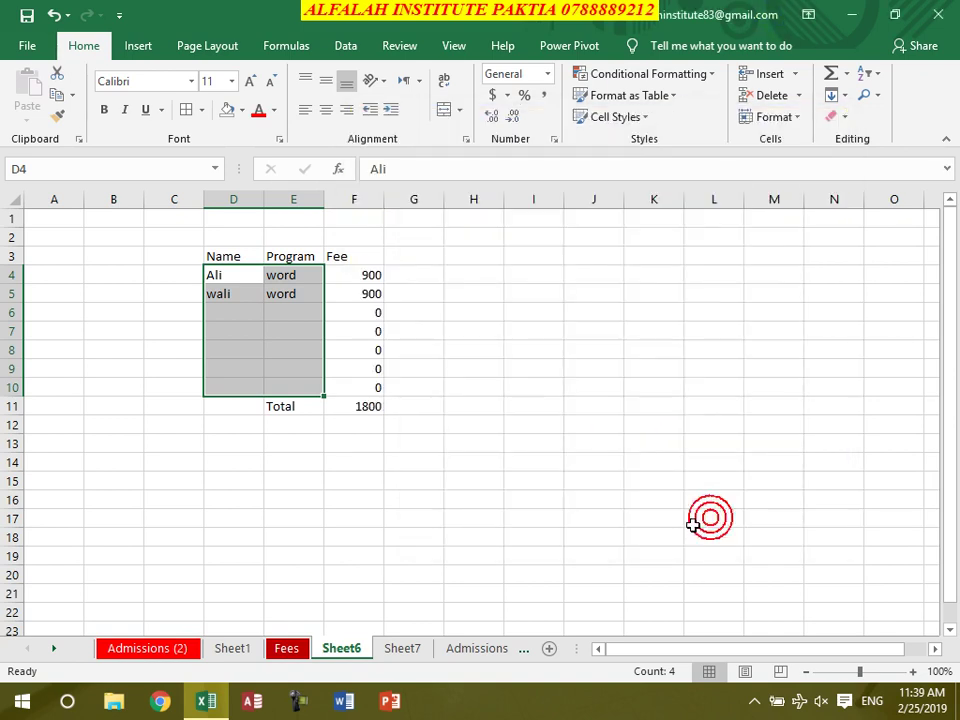
# Protect the sheet with its default permissions, entering and confirming the unprotect password.
pyautogui.click(786, 117)
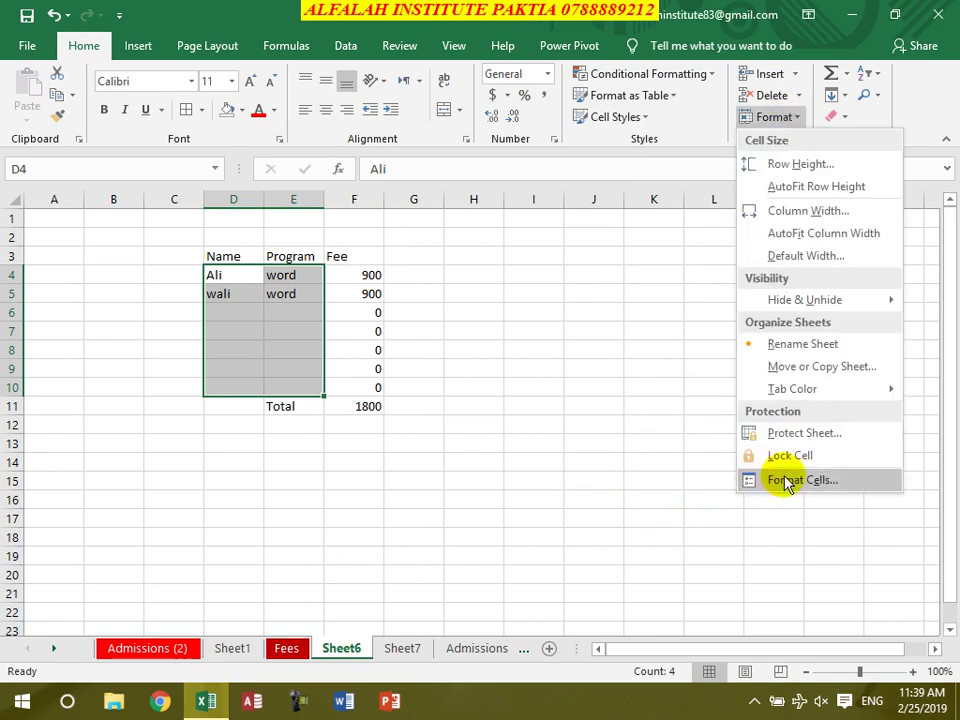
pyautogui.click(789, 440)
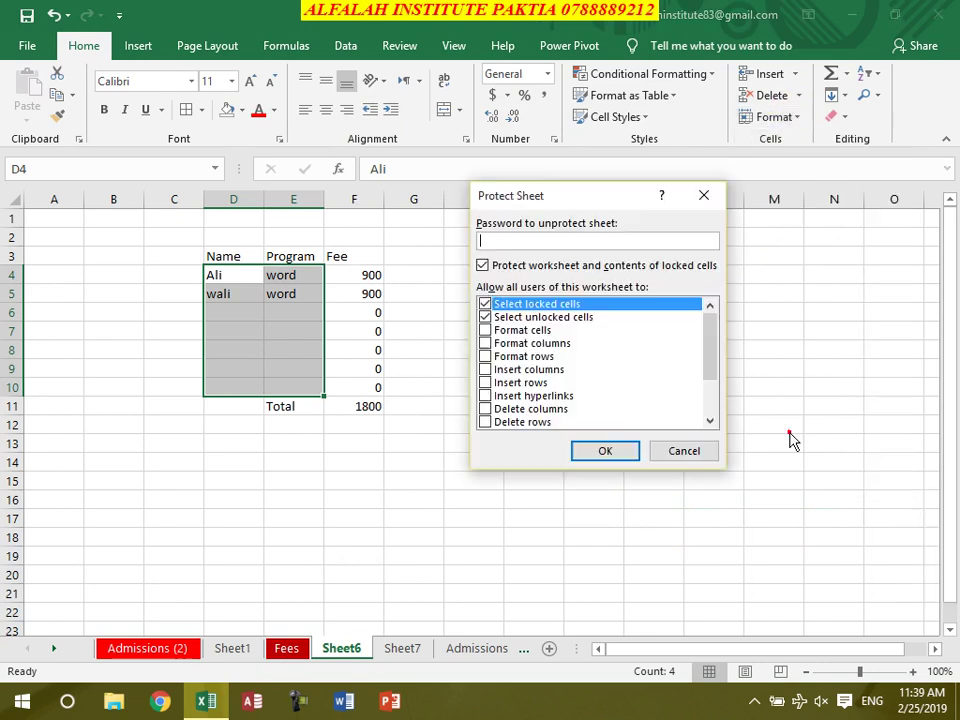
pyautogui.write('1')
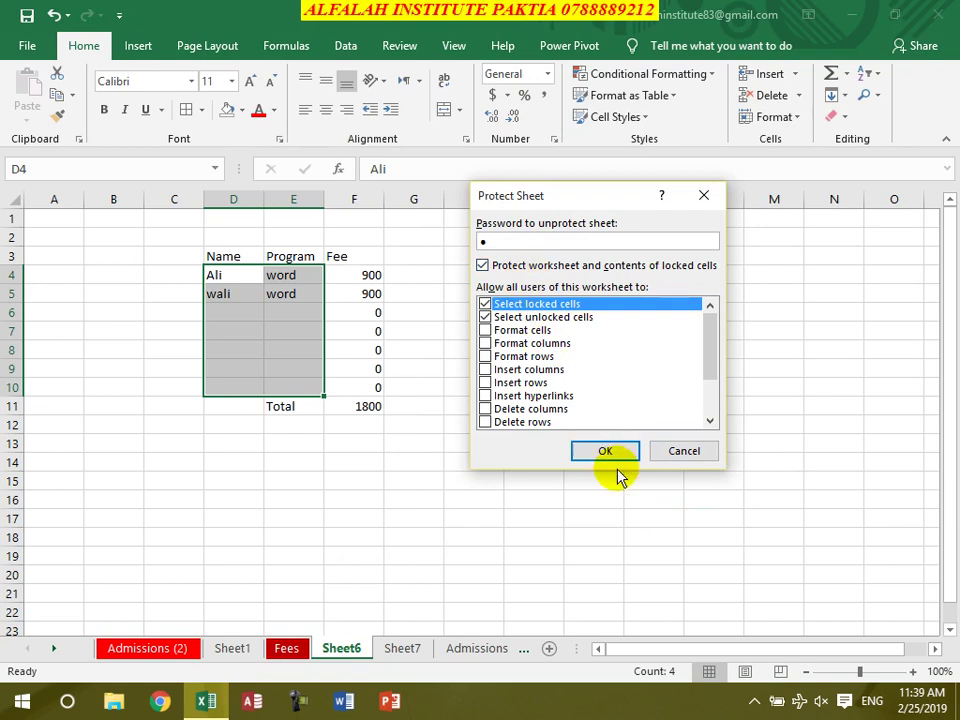
pyautogui.click(605, 450)
pyautogui.write('1')
pyautogui.click(612, 397)
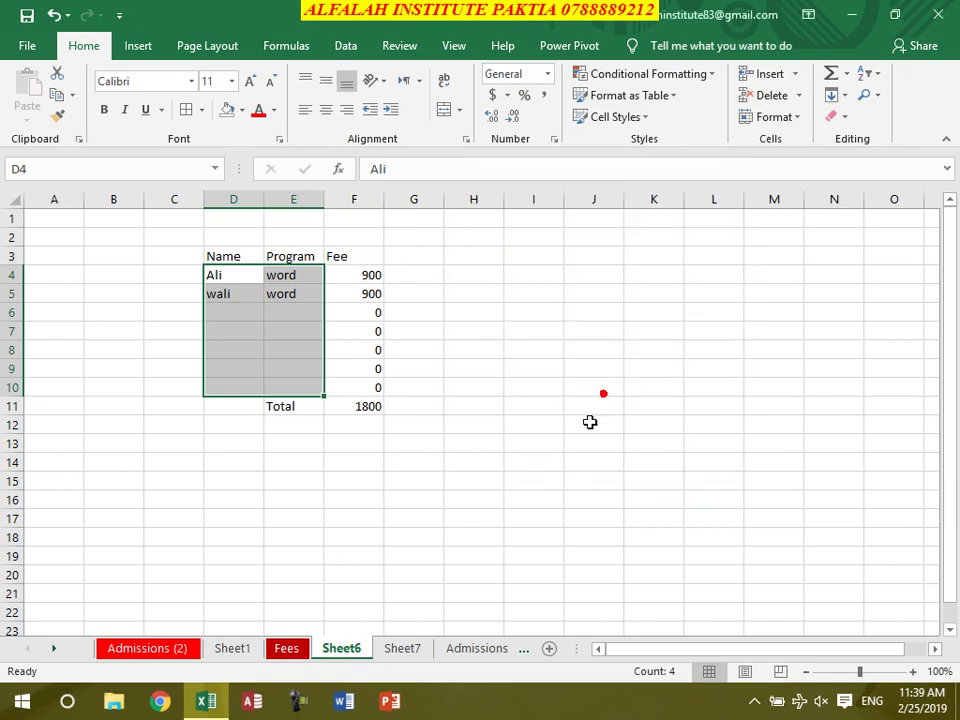
# Try to edit the locked cells F15, F5, E3, E11 and F11 to test the sheet protection.
pyautogui.doubleClick(371, 483)
pyautogui.click(487, 401)
pyautogui.doubleClick(372, 296)
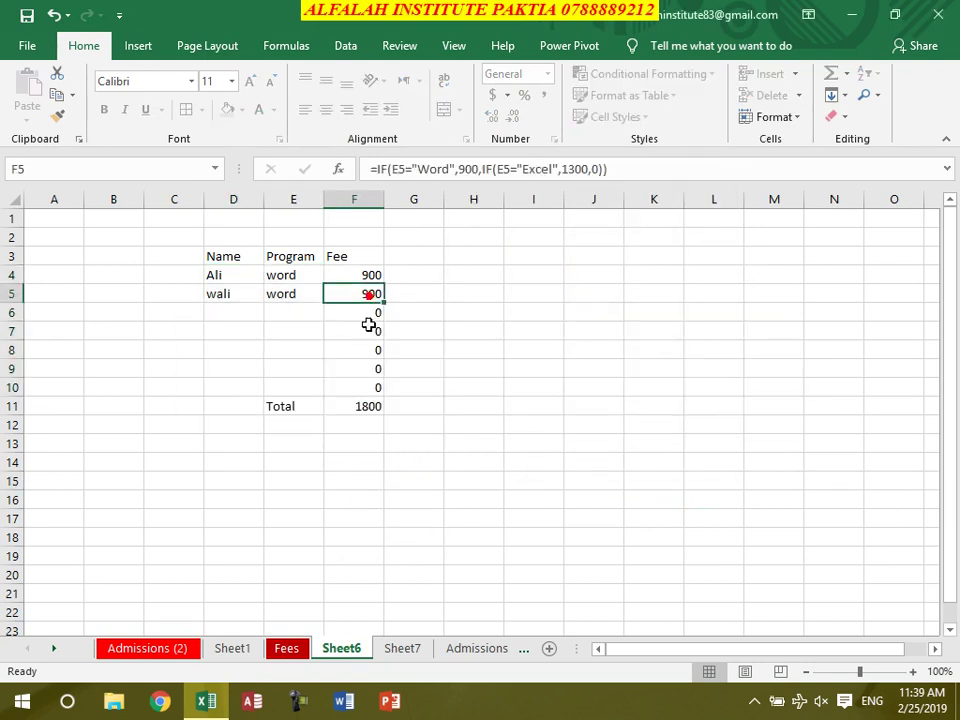
pyautogui.click(489, 402)
pyautogui.doubleClick(294, 260)
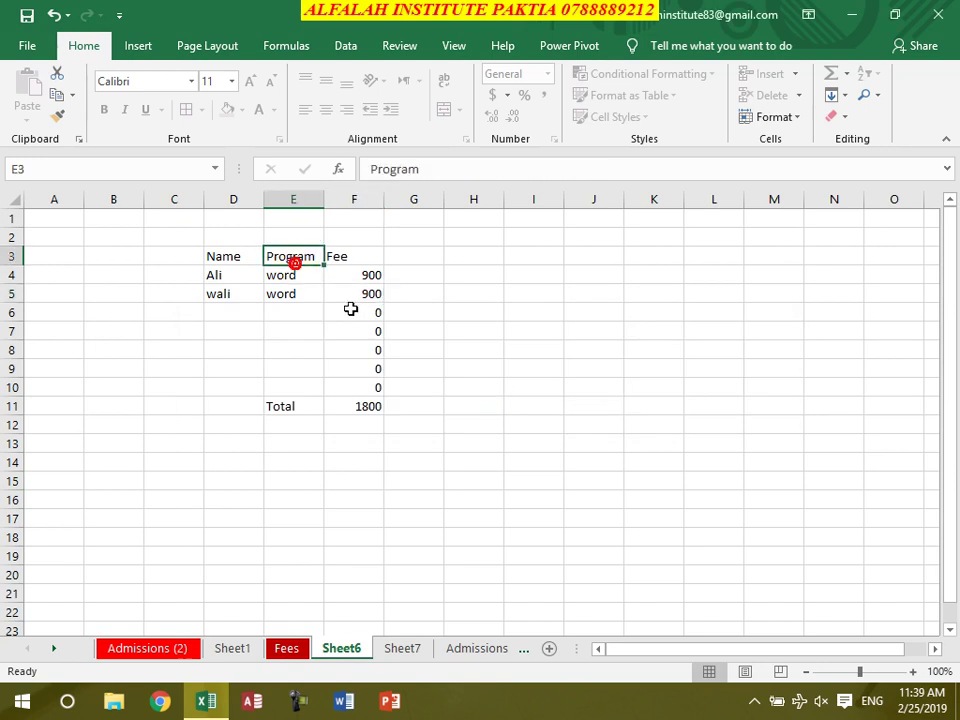
pyautogui.click(489, 401)
pyautogui.doubleClick(287, 404)
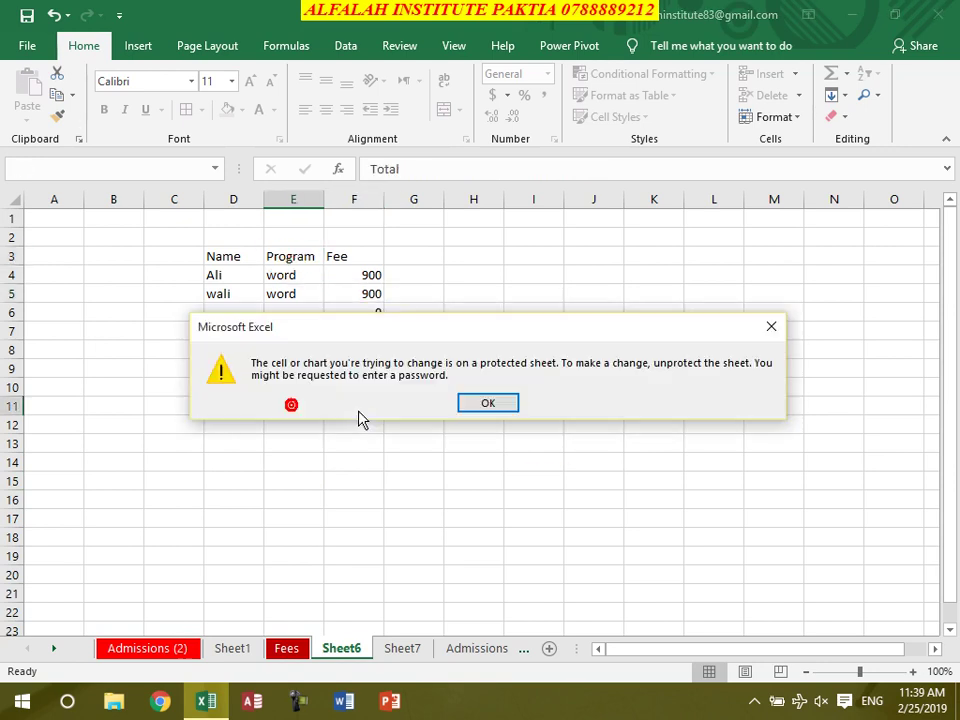
pyautogui.click(487, 402)
pyautogui.doubleClick(365, 408)
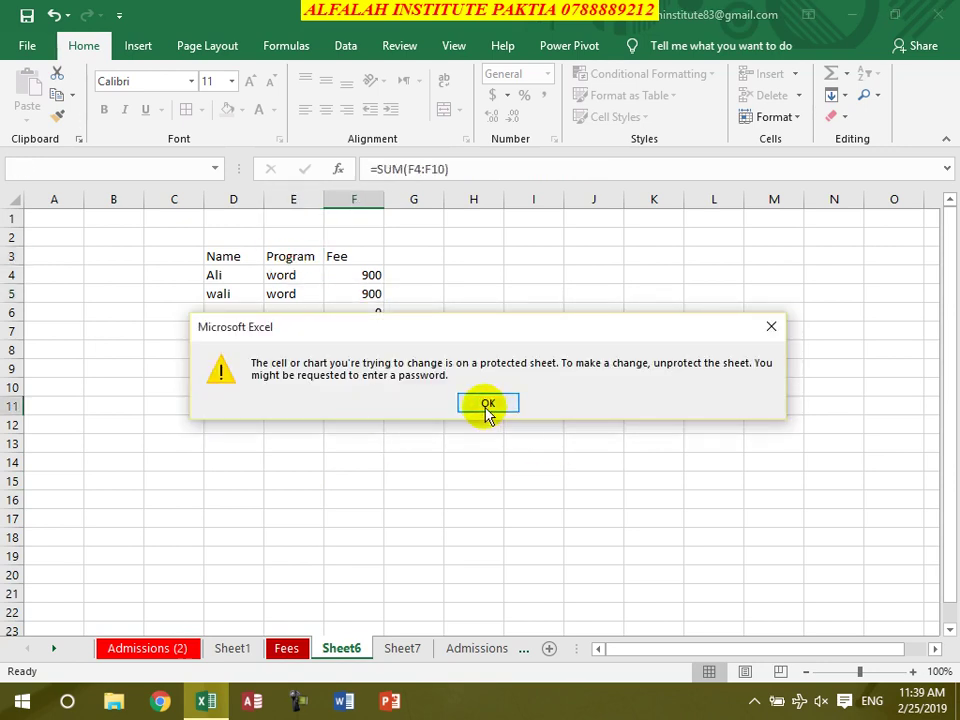
pyautogui.click(489, 405)
# Enter a third student's first name in D6 and the program excel in E6.
pyautogui.click(236, 313)
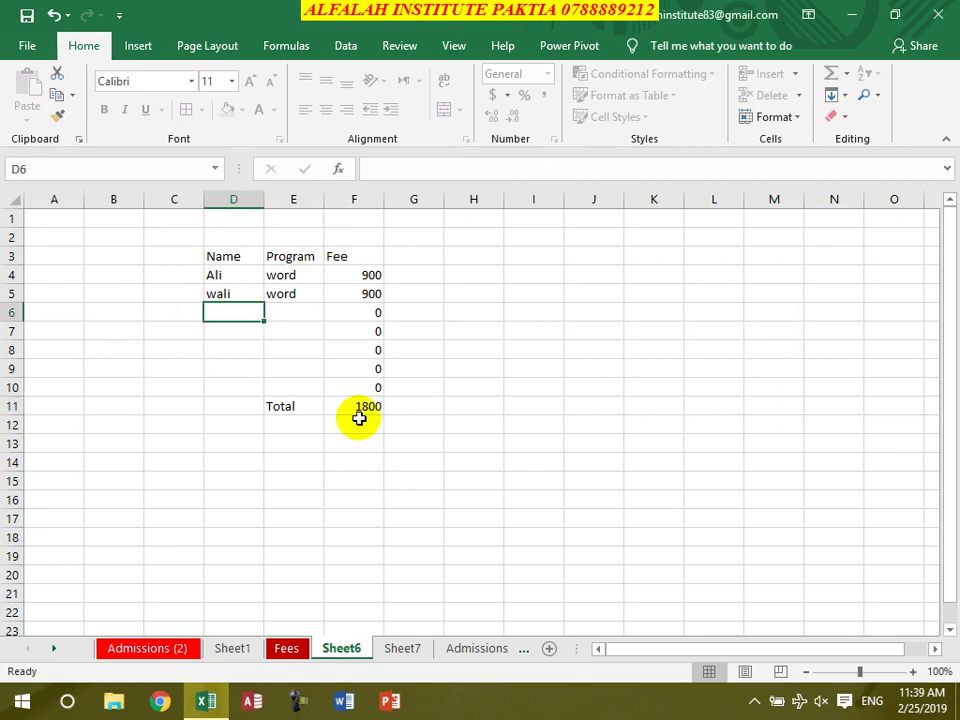
pyautogui.write('Jan')
pyautogui.press('Tab')
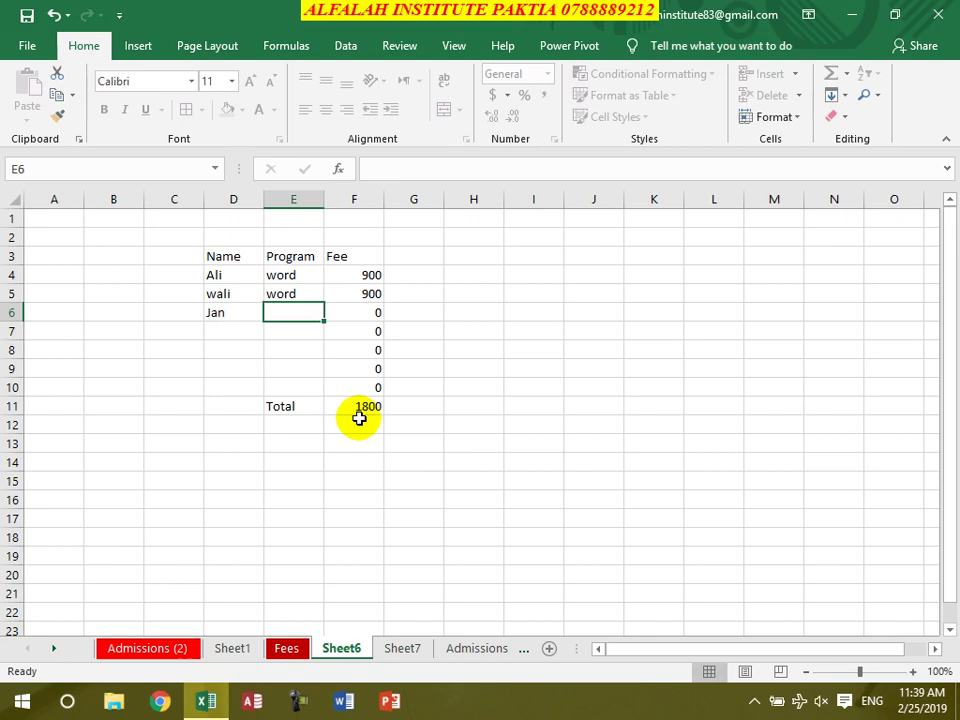
pyautogui.write('excel')
pyautogui.press('Return')
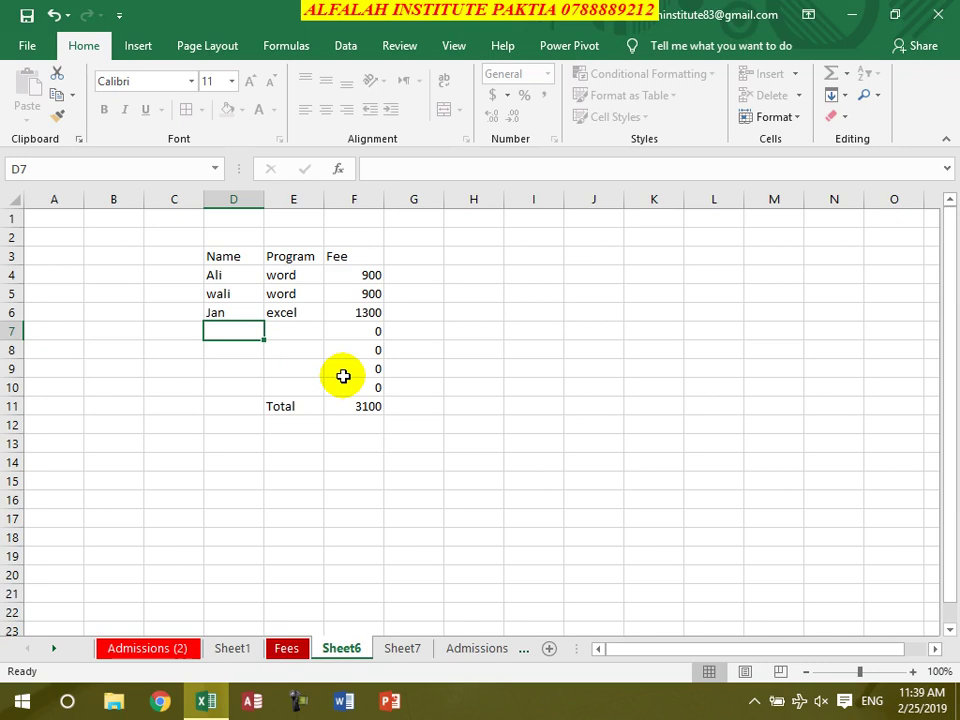
# Close the Practice1.xlsx workbook.
pyautogui.click(941, 14)
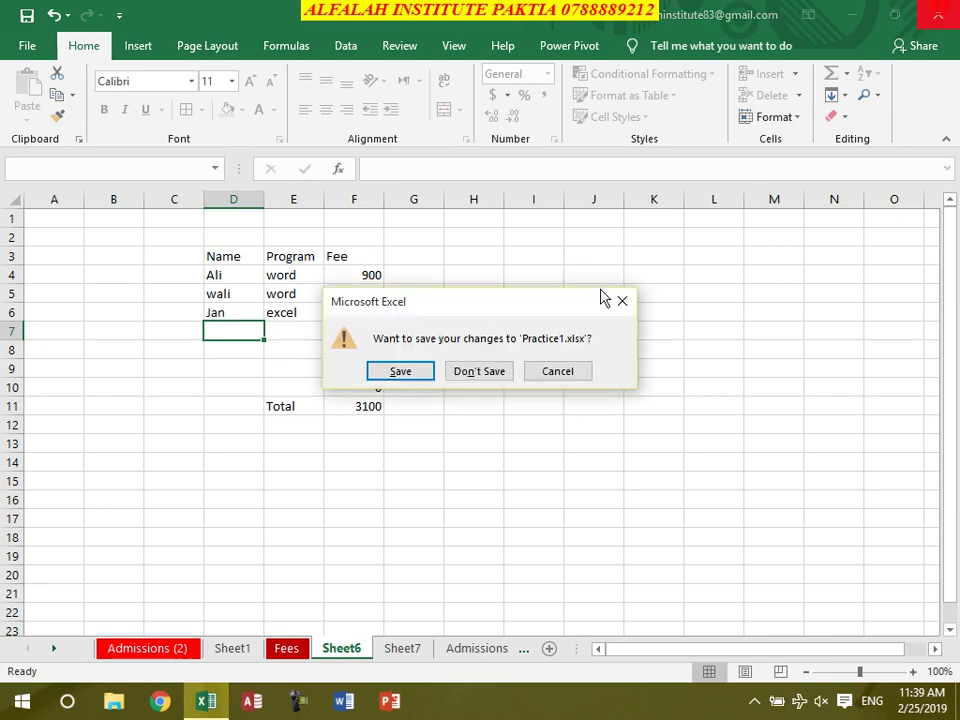